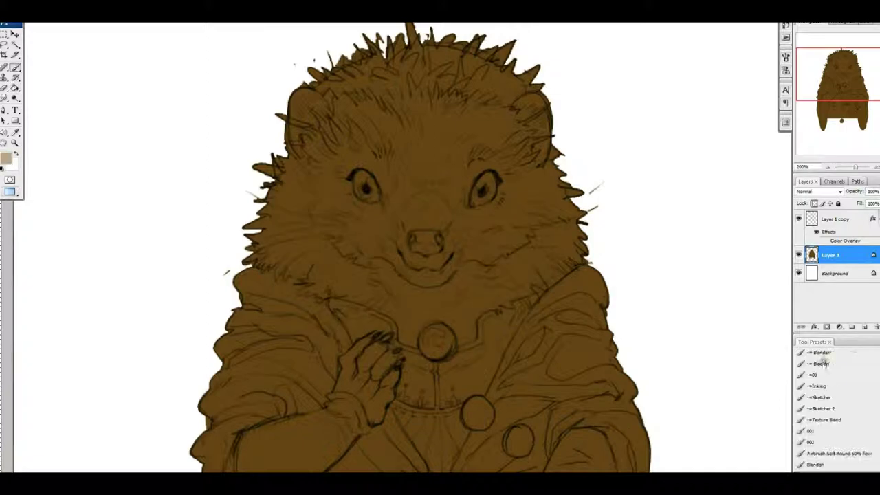
- Paint soft light tan fur over the hedgehog's face, cheeks and throat
mouse_move(402, 249)
left_mouse_down()
mouse_move(410, 240)
mouse_move(471, 288)
mouse_move(440, 330)
left_mouse_up()
scroll(439, 275, "down", 5)
scroll(440, 275, "up", 5)
left_click_drag(363, 284, 493, 298)
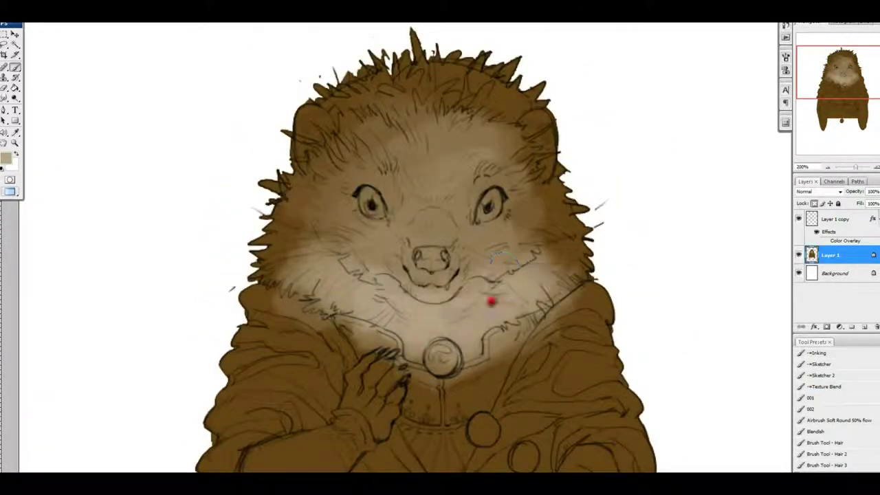
- Pick a dark brown (#513305) and shade the muzzle and both ears
scroll(492, 298, "up", 3)
left_click(5, 158)
left_click(402, 298)
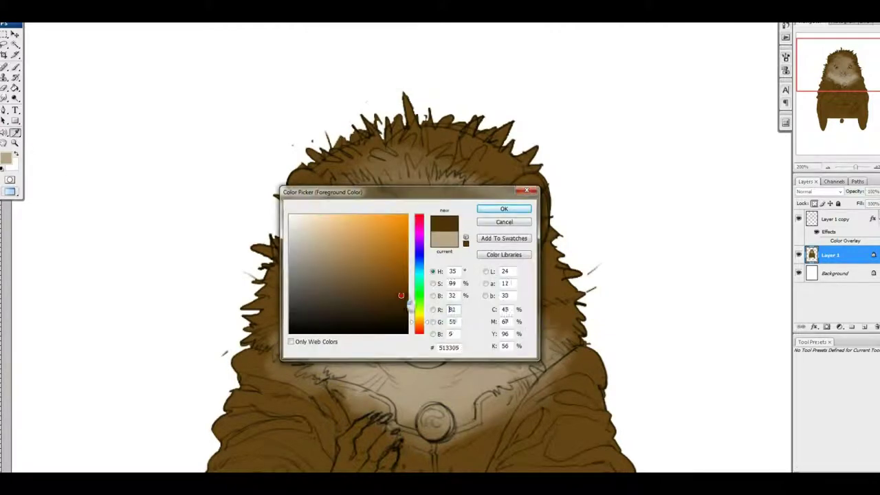
left_click(504, 209)
mouse_move(426, 303)
left_mouse_down()
mouse_move(412, 326)
mouse_move(447, 257)
mouse_move(392, 255)
mouse_move(483, 314)
left_mouse_up()
left_click_drag(520, 202, 536, 196)
left_click_drag(303, 193, 309, 213)
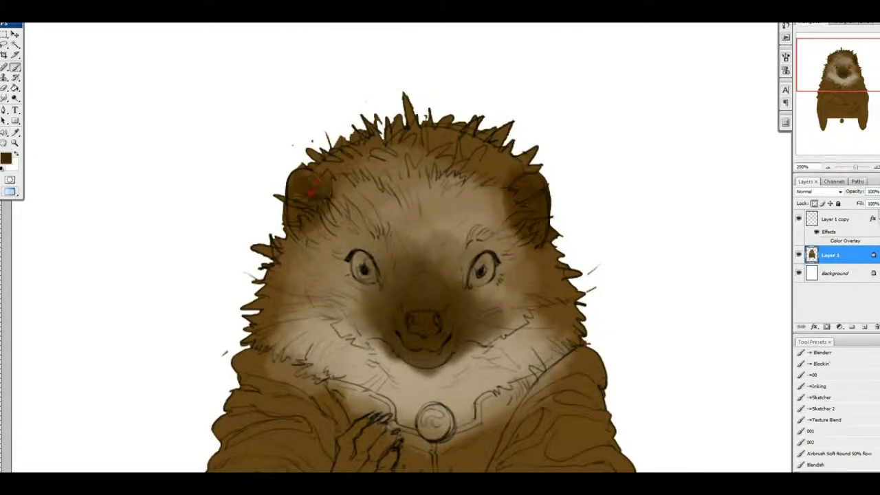
left_click_drag(330, 171, 309, 165)
- Shade around both eyes and fill both hands with the same dark brown
scroll(543, 314, "down", 1)
left_click_drag(481, 237, 481, 259)
left_click_drag(358, 247, 376, 270)
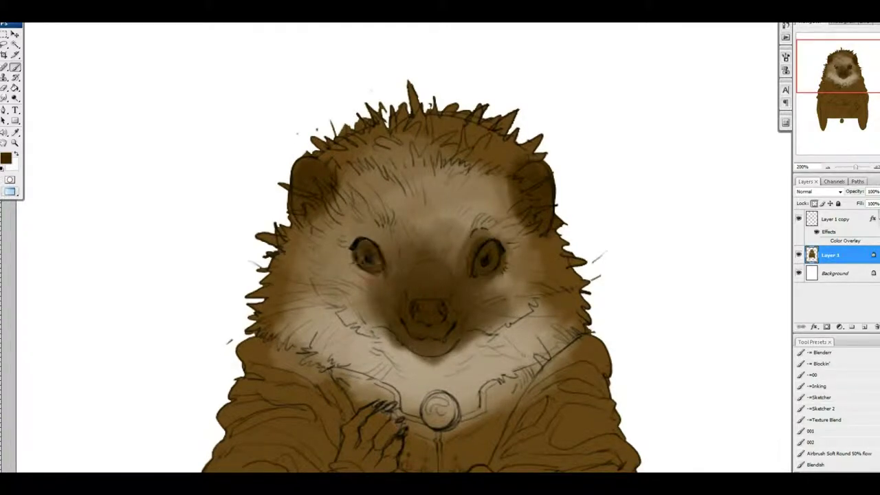
scroll(514, 297, "down", 3)
mouse_move(371, 337)
left_mouse_down()
mouse_move(388, 299)
mouse_move(395, 313)
left_mouse_up()
scroll(507, 309, "down", 5)
mouse_move(481, 323)
left_mouse_down()
mouse_move(523, 344)
mouse_move(527, 338)
left_mouse_up()
scroll(526, 338, "up", 6)
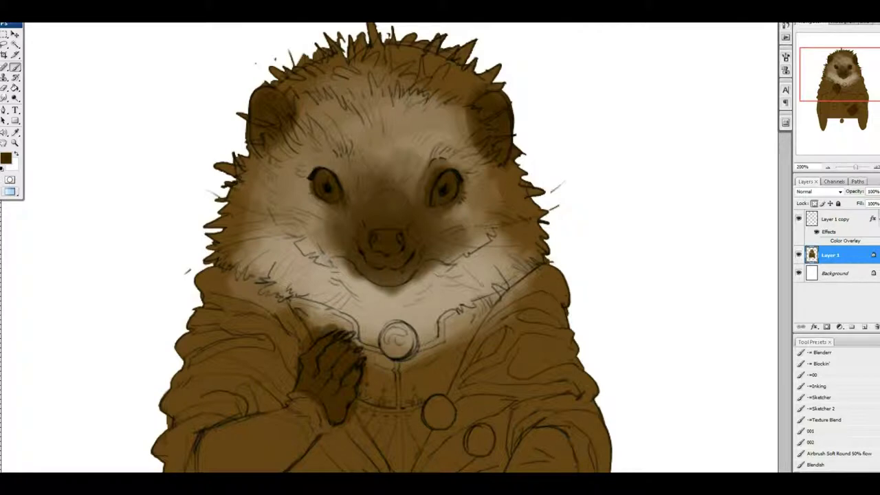
- Pick a light tan and brighten the forehead, cheeks and the fur bordering the muzzle
left_click(5, 158)
left_click(343, 240)
left_click(505, 204)
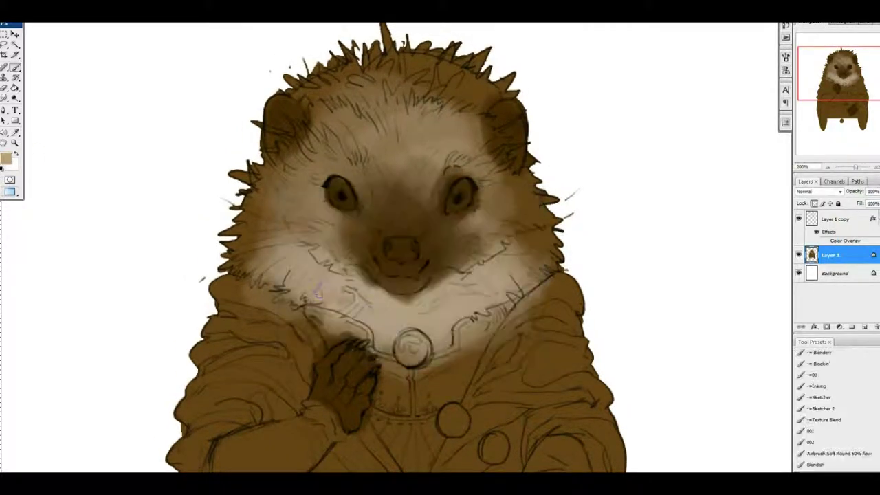
scroll(452, 316, "up", 1)
mouse_move(347, 196)
left_mouse_down()
mouse_move(324, 240)
mouse_move(373, 193)
mouse_move(460, 231)
mouse_move(448, 187)
mouse_move(453, 247)
left_mouse_up()
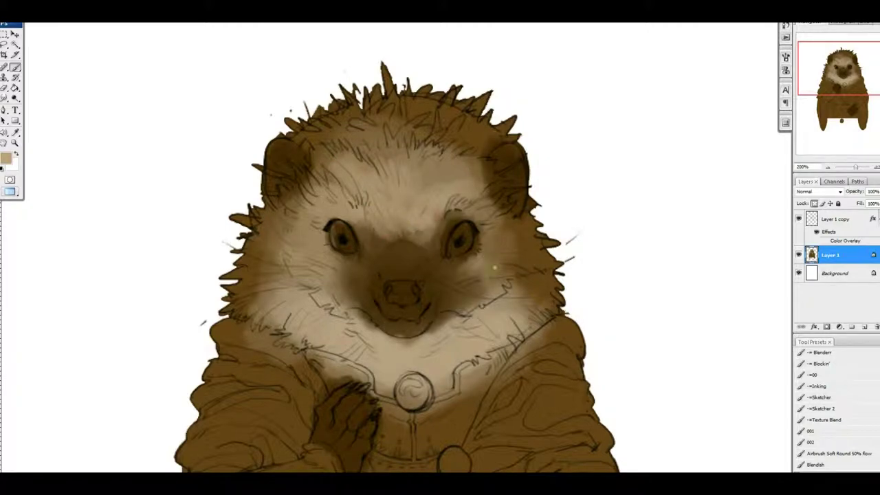
left_click_drag(441, 336, 451, 338)
- Sample the muzzle's brown, choose a darker shade of it, and darken the eyes and nose
left_click(402, 262, "alt")
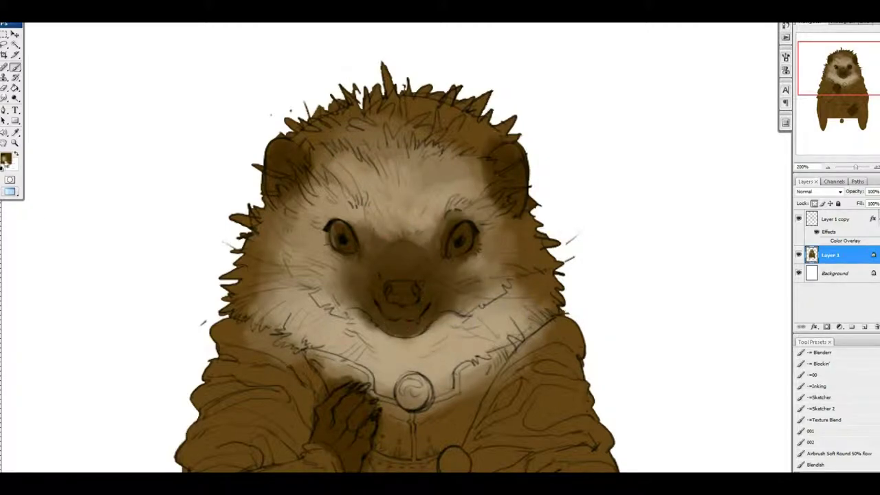
left_click(6, 158)
key("Return")
- Darken the fur along the crown, the sides of the head and the collar edge with very dark brown
scroll(512, 127, "up", 1)
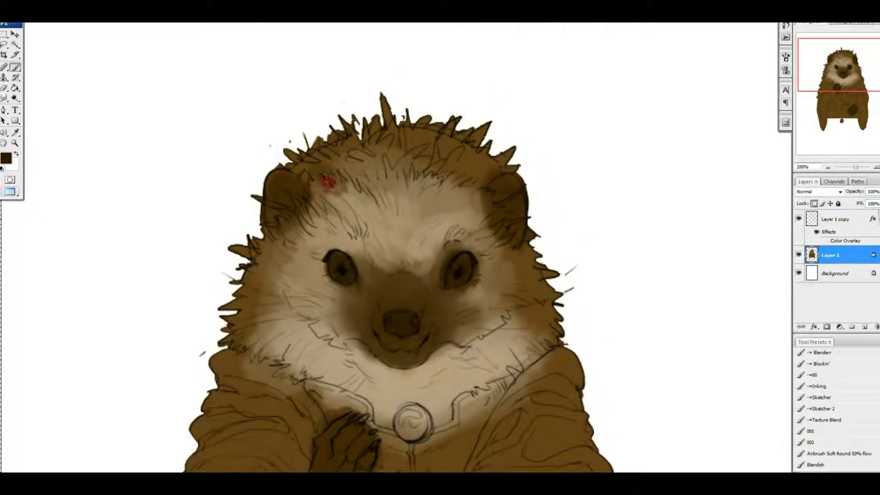
mouse_move(323, 181)
left_mouse_down()
mouse_move(419, 145)
mouse_move(393, 167)
mouse_move(309, 155)
left_mouse_up()
scroll(549, 247, "down", 1)
scroll(550, 248, "down", 1)
left_click_drag(543, 233, 502, 323)
scroll(412, 288, "up", 1)
mouse_move(226, 323)
left_mouse_down()
mouse_move(251, 281)
mouse_move(245, 196)
left_mouse_up()
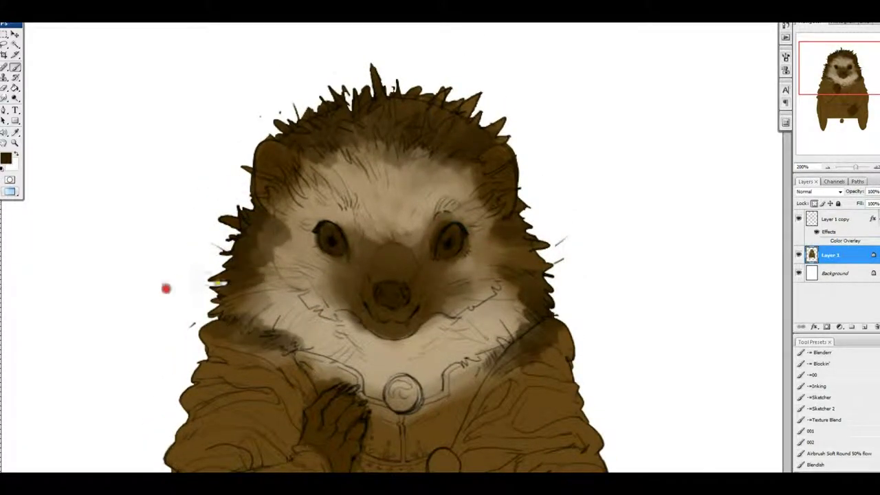
- Shade the mouth corners, nose and the throat fur beneath the chin
scroll(502, 298, "down", 3)
scroll(412, 288, "up", 1)
mouse_move(371, 295)
left_mouse_down()
mouse_move(356, 257)
mouse_move(462, 270)
mouse_move(416, 289)
mouse_move(385, 247)
left_mouse_up()
scroll(432, 292, "up", 1)
mouse_move(433, 291)
left_mouse_down()
mouse_move(363, 299)
mouse_move(434, 294)
left_mouse_up()
scroll(485, 312, "up", 1)
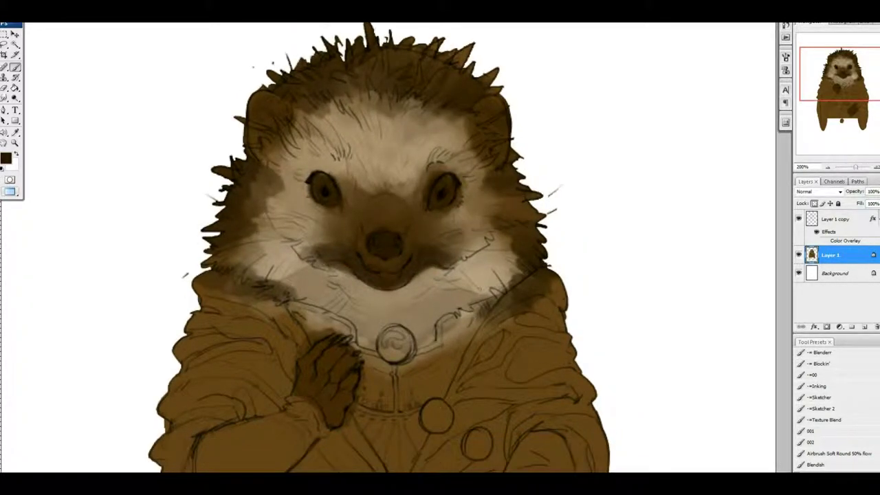
- Pick a dark neutral grey (#3b3b3b) and paint it over the ears and the coat's shoulders and upper sleeves
left_click(10, 158)
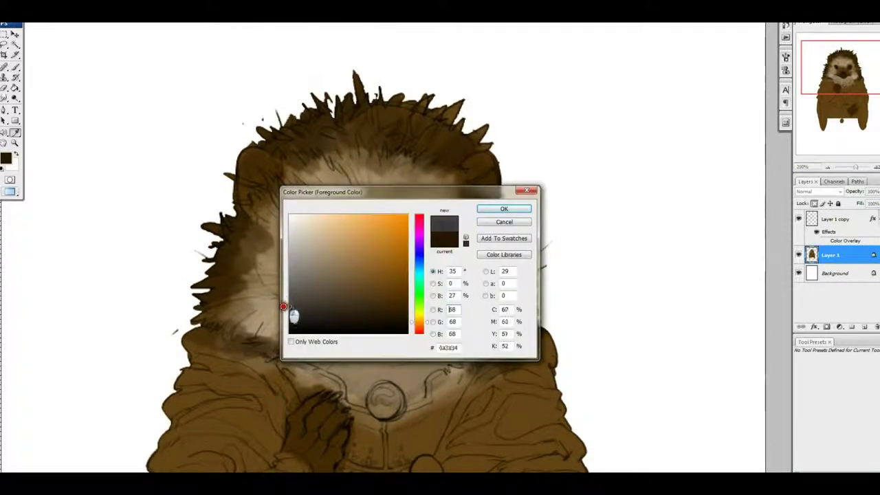
left_click(506, 206)
left_click_drag(477, 165, 512, 184)
left_click_drag(502, 374, 519, 267)
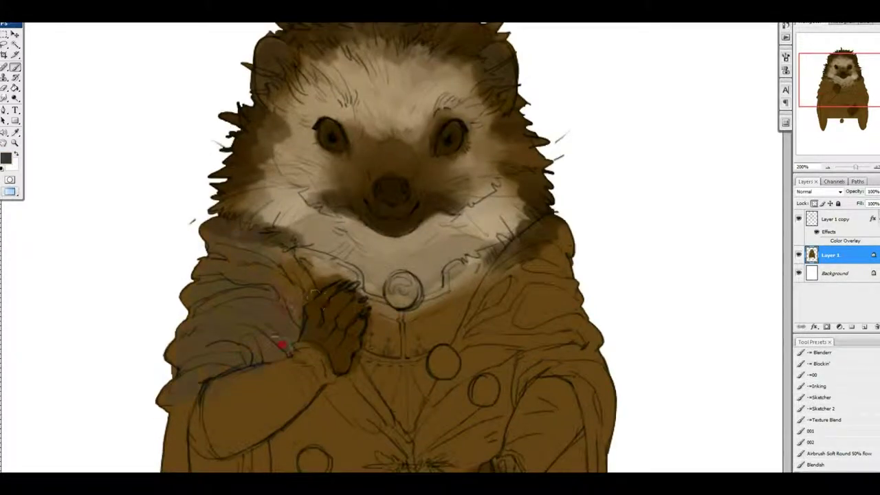
scroll(282, 343, "down", 3)
- Pick a saturated red-orange and block in the coat with it
left_click(7, 158)
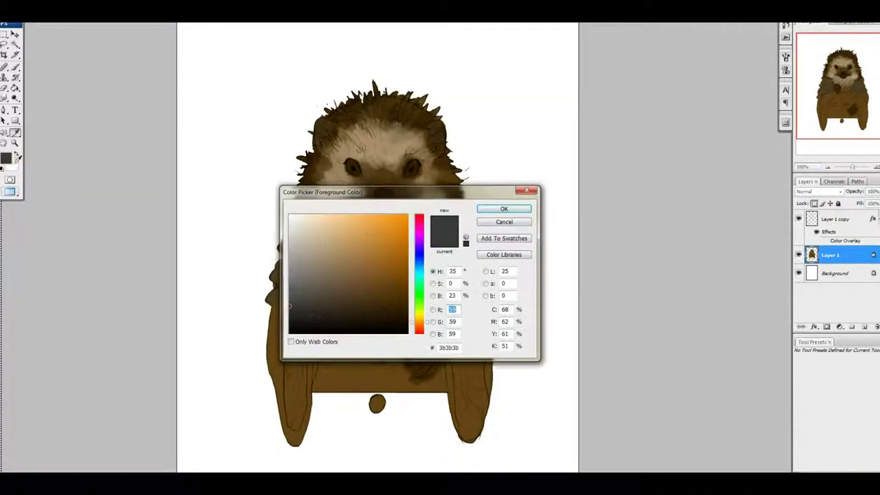
left_click(410, 269)
left_click_drag(419, 321, 419, 329)
left_click(405, 271)
left_click(504, 208)
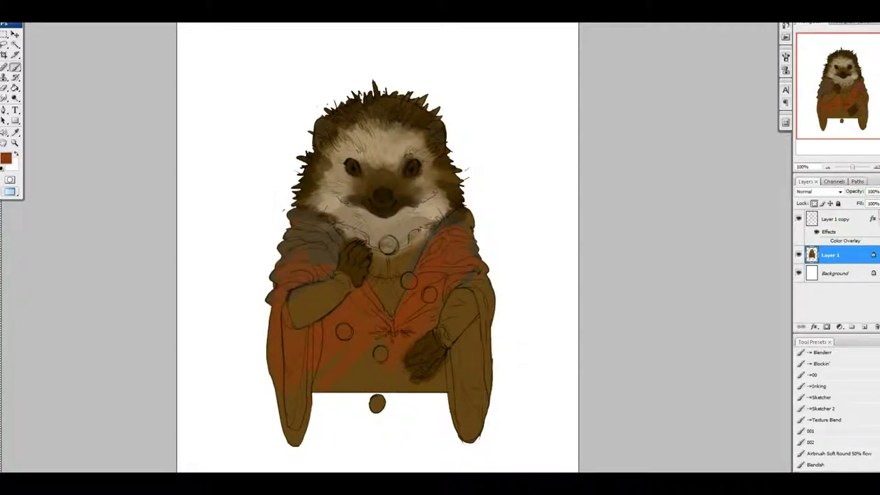
- Sample tan from the face fur and paint both forearms, building them up with lighter tan
left_click(333, 193, "alt")
mouse_move(313, 303)
left_mouse_down()
mouse_move(336, 313)
mouse_move(347, 282)
mouse_move(352, 288)
left_mouse_up()
left_click_drag(460, 296, 453, 333)
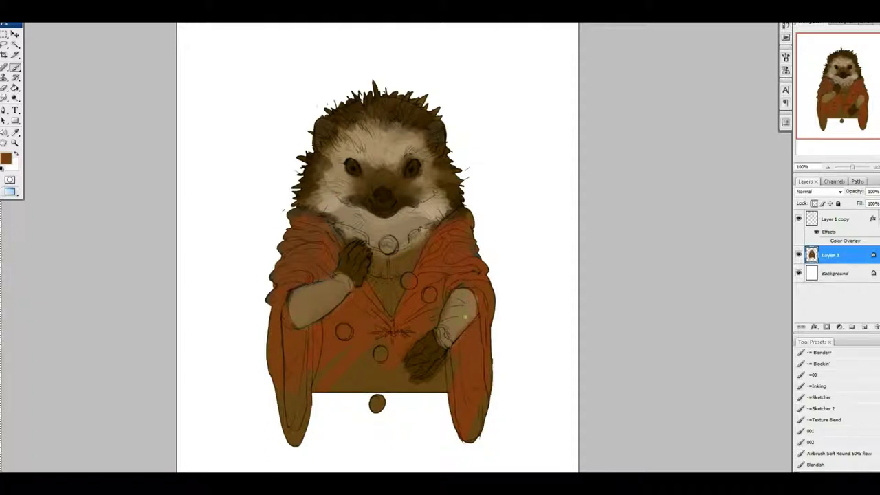
left_click(319, 311, "alt")
mouse_move(319, 311)
left_mouse_down()
mouse_move(299, 292)
mouse_move(352, 281)
left_mouse_up()
left_click_drag(450, 340, 465, 295)
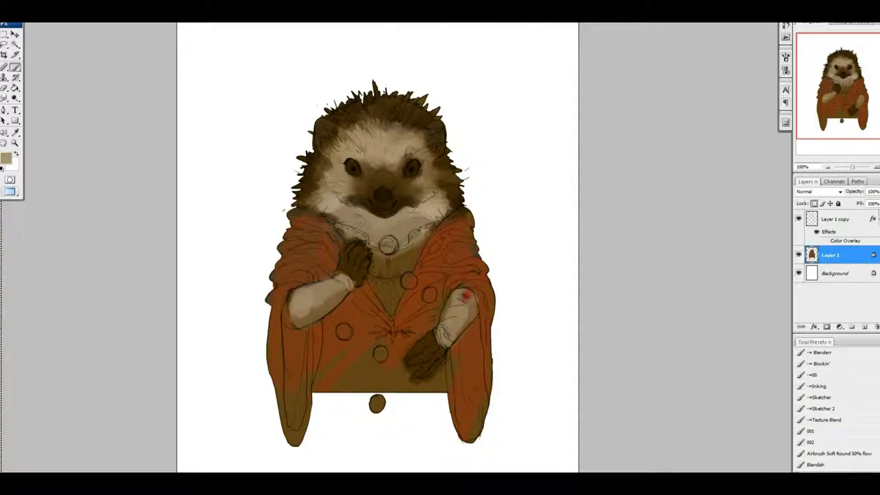
left_click_drag(316, 306, 343, 282)
- Blend the brown crown fur down into the middle of the light forehead
left_click(398, 354, "ctrl")
scroll(555, 227, "up", 5)
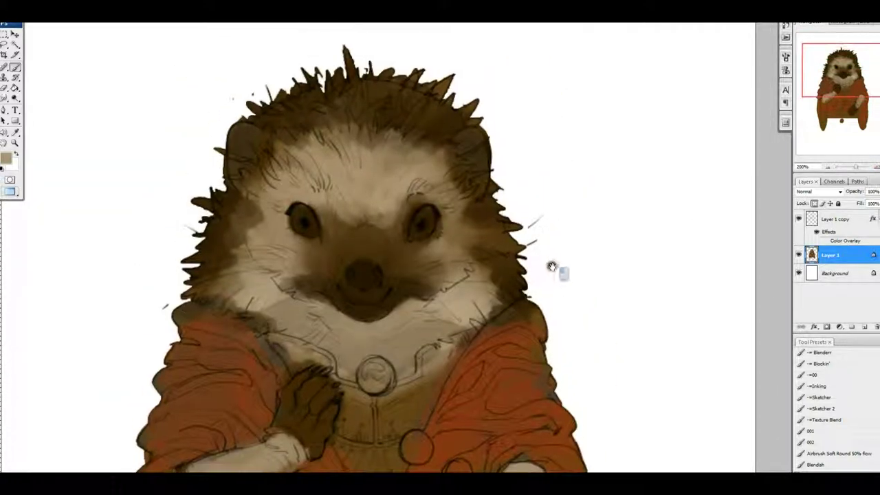
left_click_drag(326, 230, 340, 224)
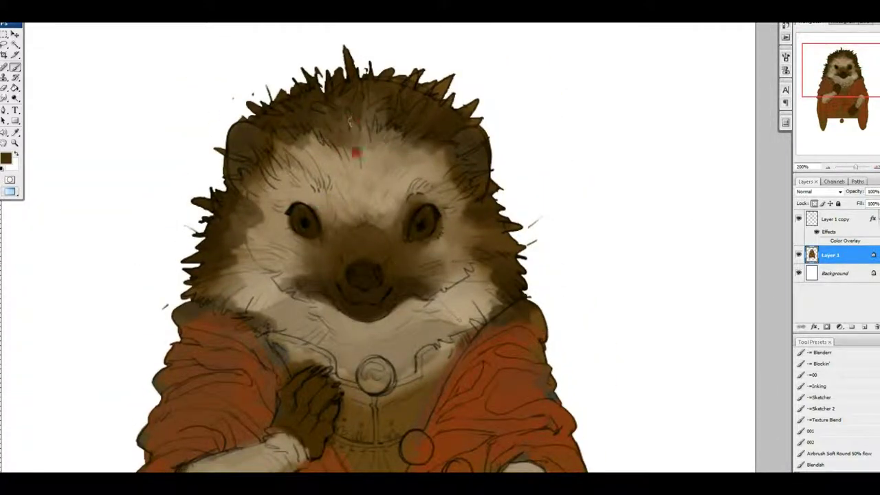
left_click_drag(349, 141, 375, 165)
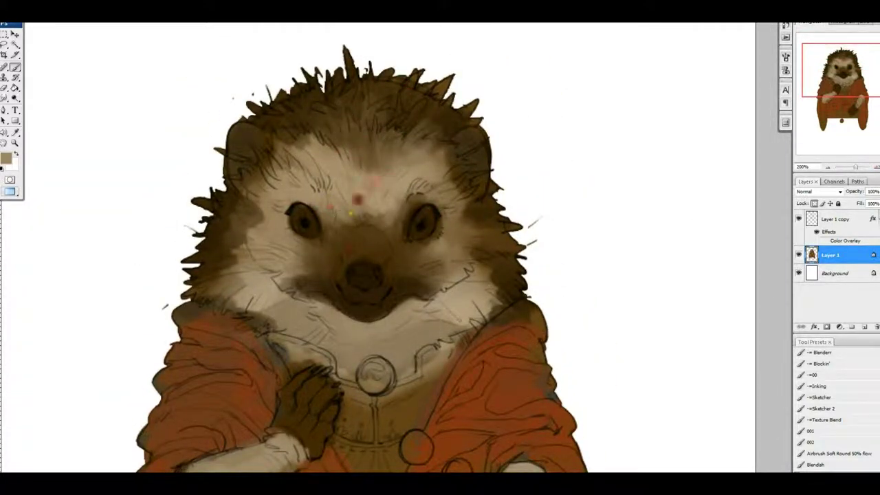
- Pick a near-black brown and paint the nose and mouth details, adding a light highlight on the nose
key("ctrl+plus")
left_click(6, 157)
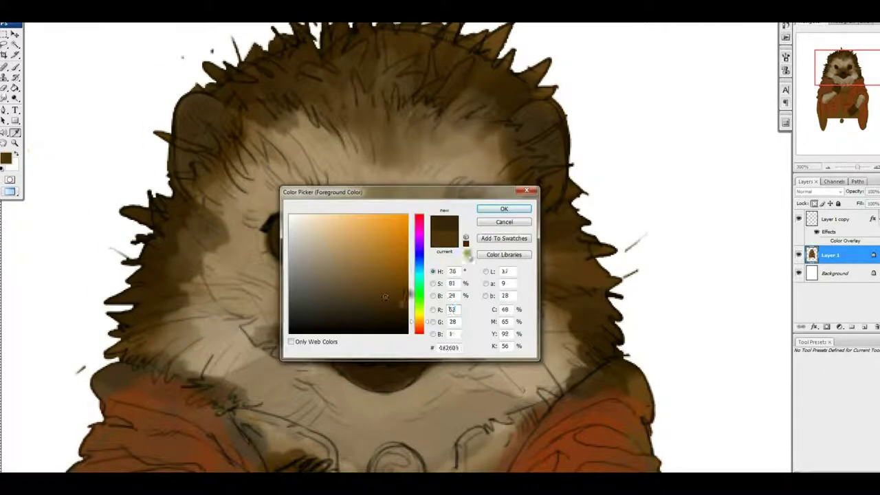
left_click(358, 321)
left_click(375, 335)
key("Return")
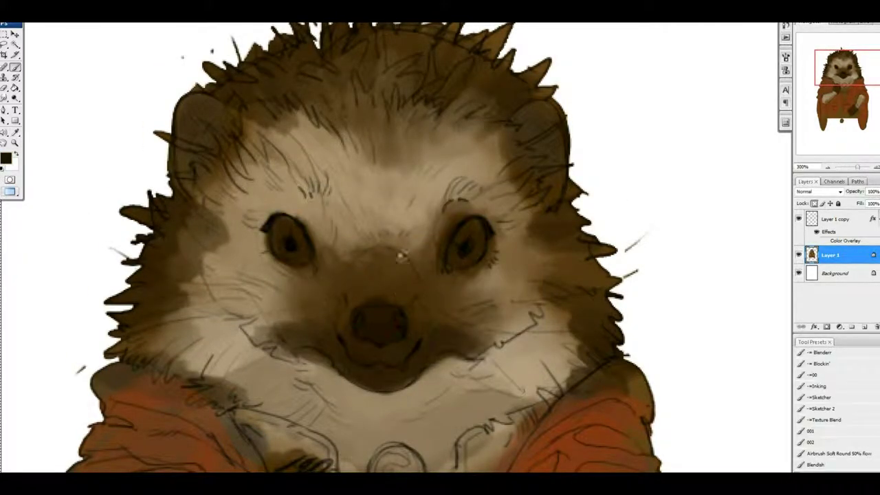
left_click(17, 152)
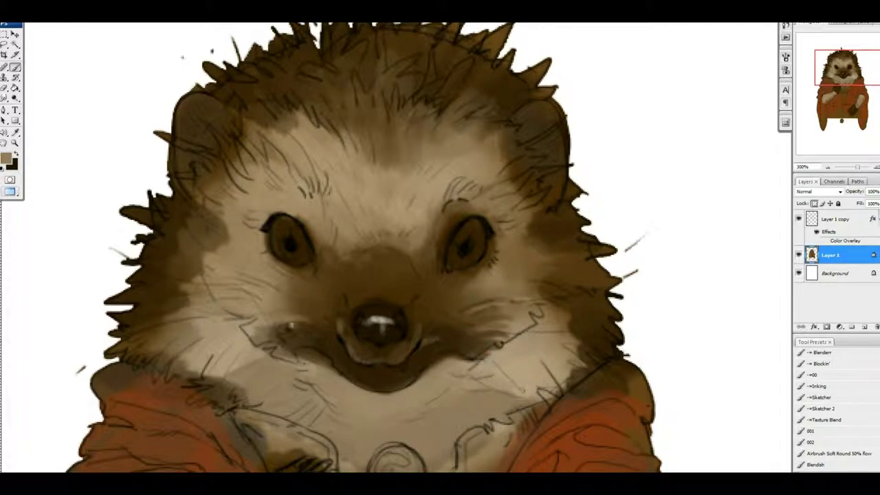
- Sample nearby fur tones and paint fur strokes beside the muzzle, between the eyes and at the inner brows
left_click(257, 282, "alt")
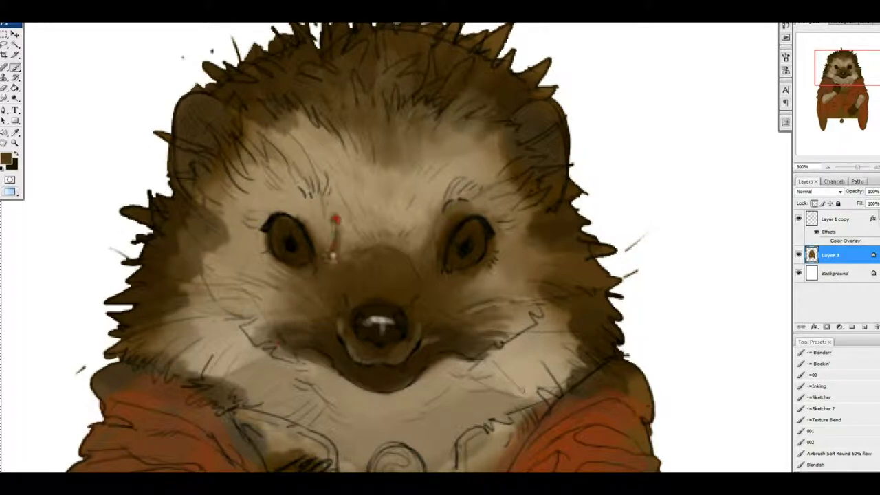
left_click(366, 252, "alt")
left_click(417, 203, "alt")
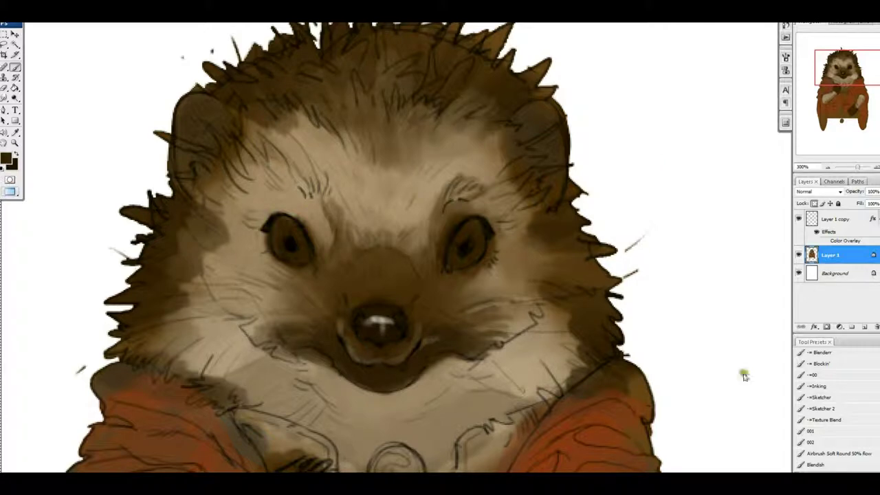
- Pick a pale yellow and paint fine fur strokes across the forehead and above the eye
left_click_drag(542, 340, 520, 346)
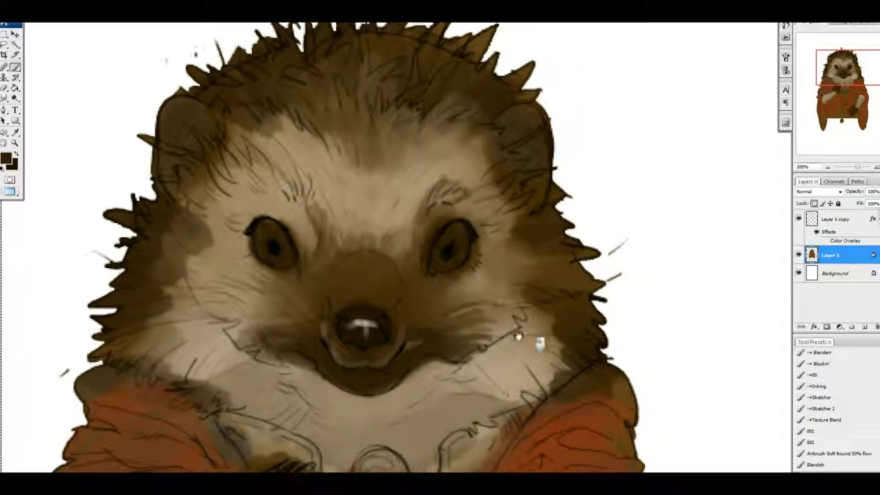
left_click(9, 158)
left_click(421, 321)
key("Return")
key("b")
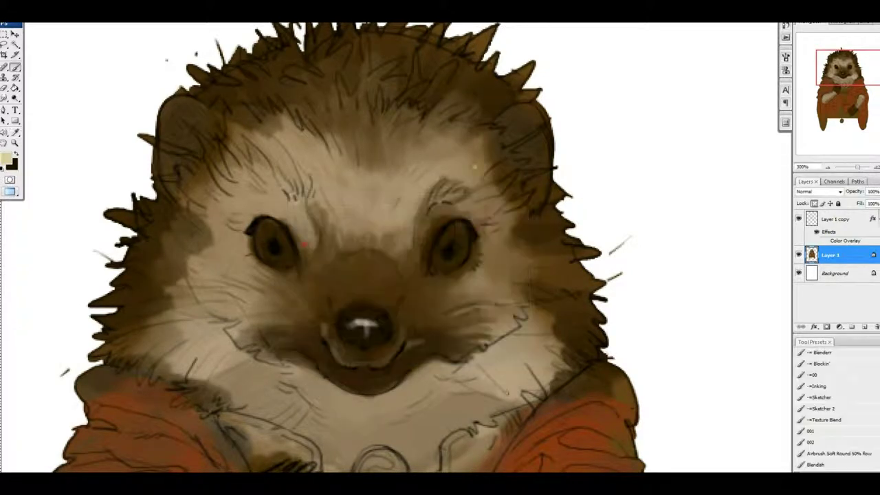
left_click_drag(380, 211, 348, 114)
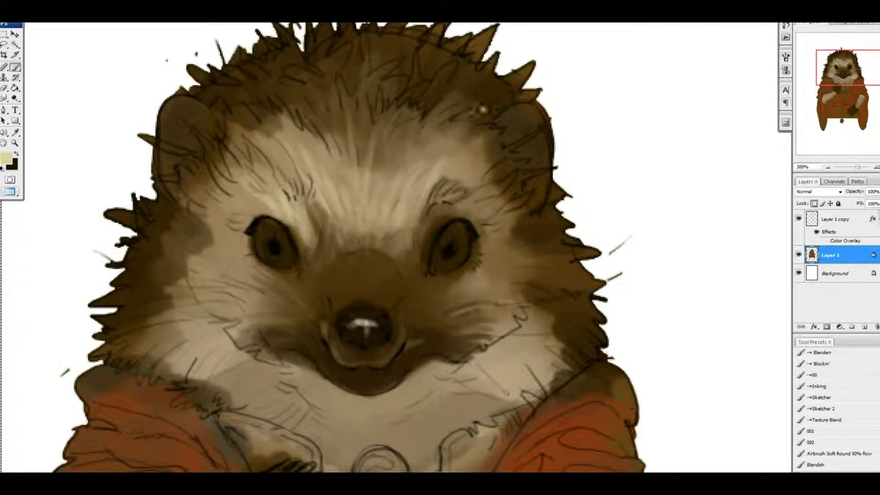
- Paint bright highlights and light lower rims in both eyes, and refine the eye edges with sampled brown
scroll(284, 240, "up", 2)
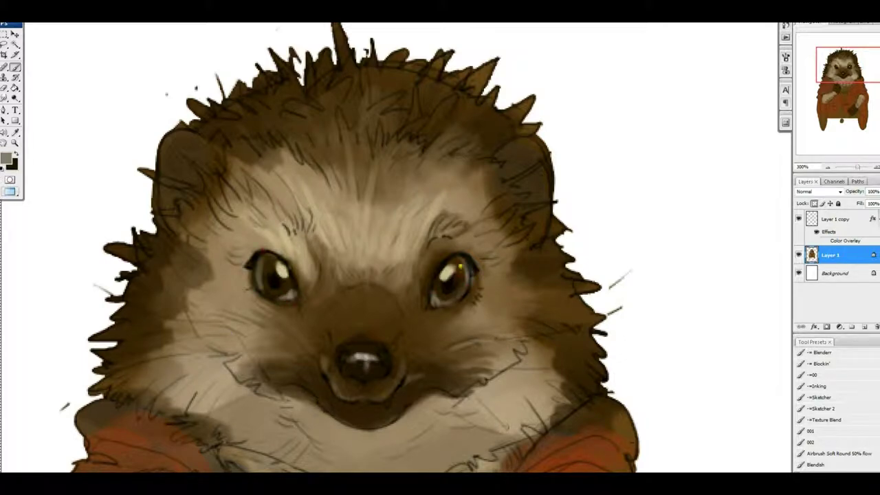
scroll(249, 357, "down", 1)
left_click(457, 252, "alt")
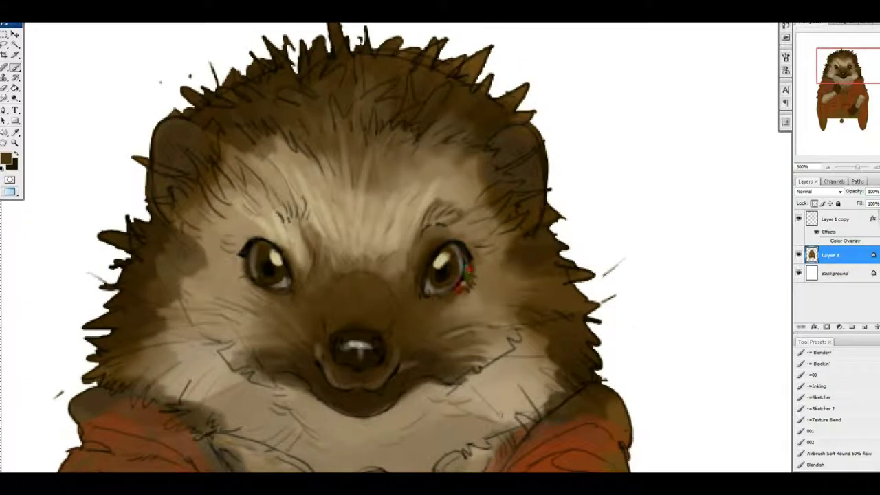
- Sample nearby fur tones and paint soft fur strokes around the outer eye corners and across both cheeks
left_click(458, 302, "alt")
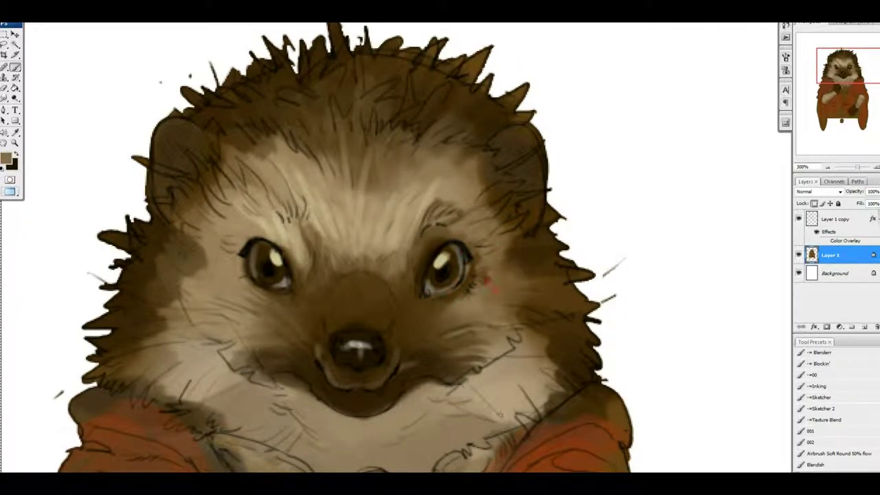
left_click(231, 278, "alt")
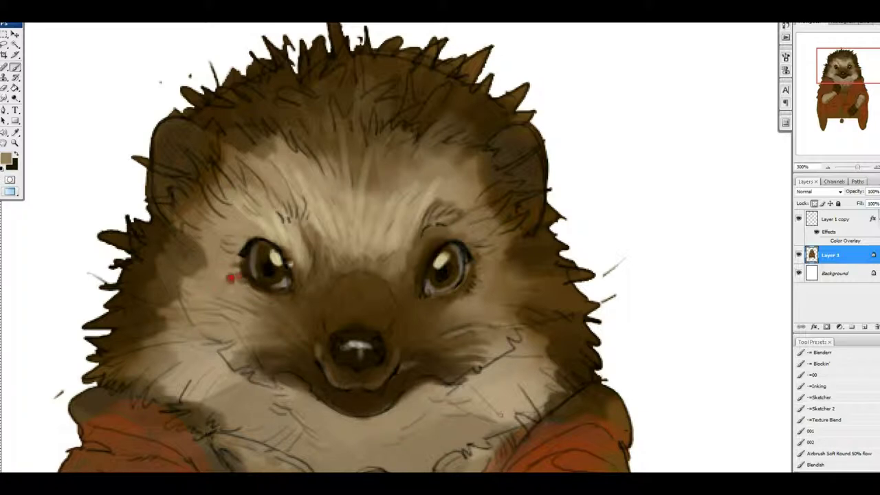
left_click_drag(454, 317, 456, 313)
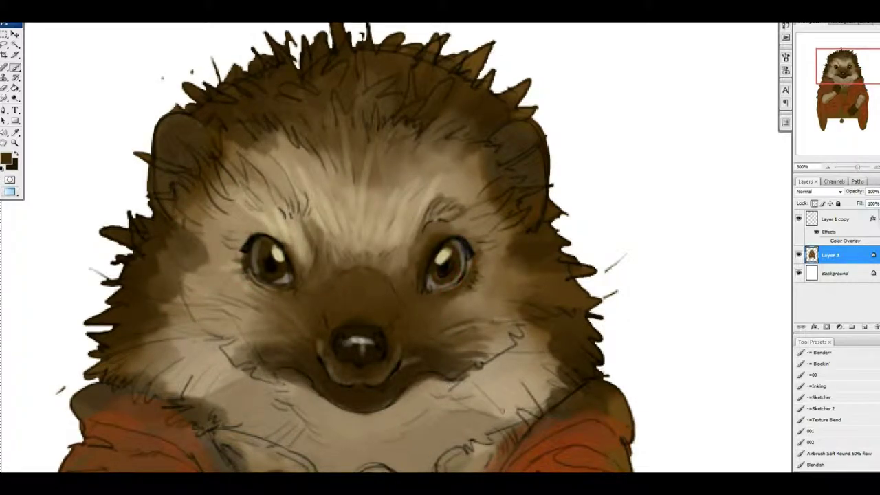
left_click_drag(522, 280, 508, 300)
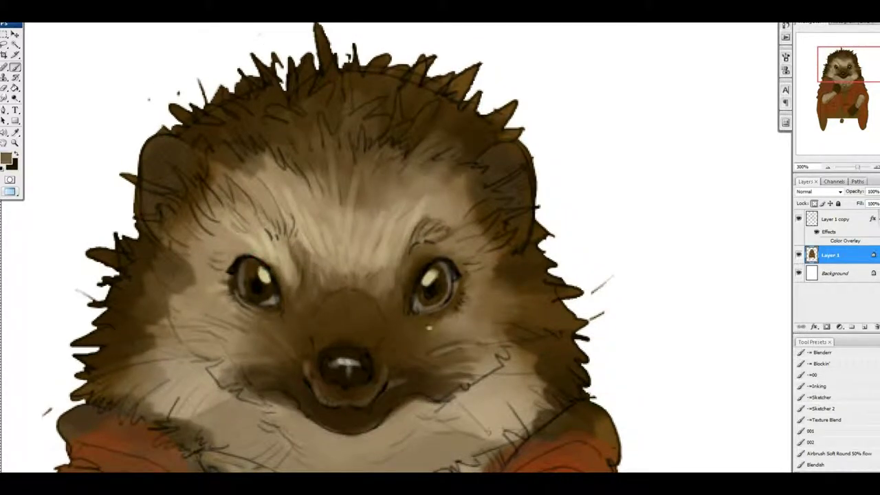
left_click(206, 260, "alt")
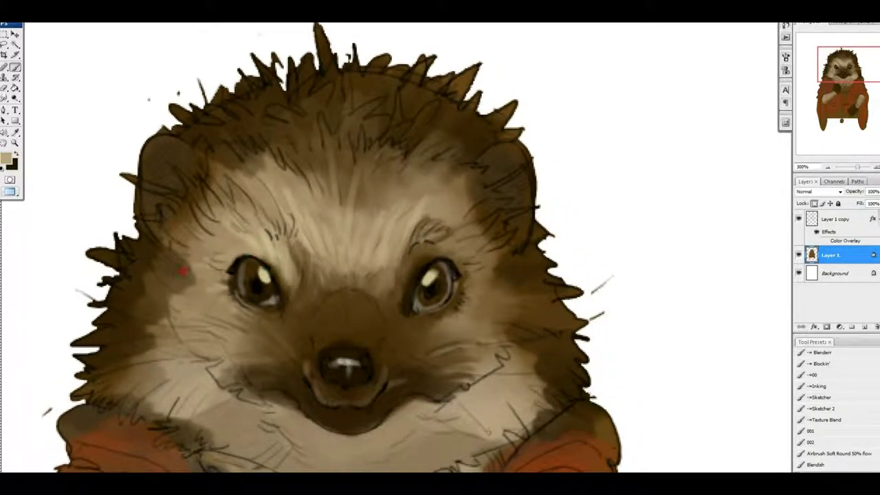
left_click(189, 281, "alt")
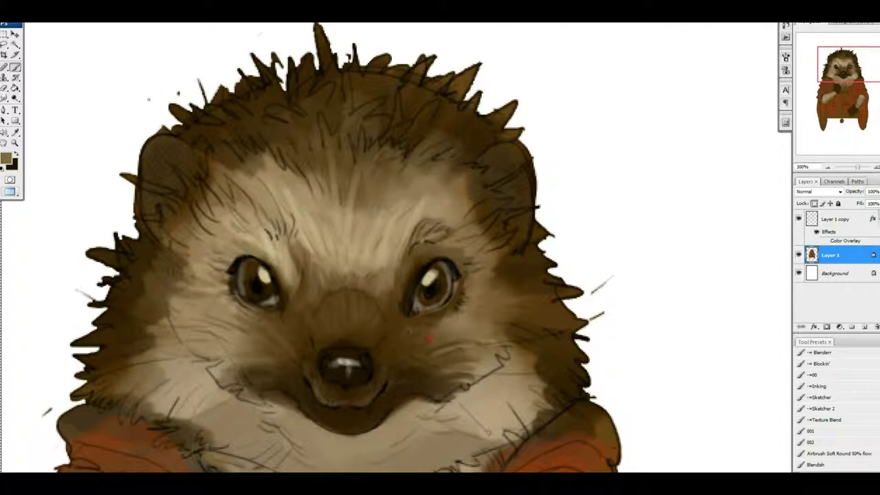
- Sample brown and light fur tones to blend the bridge of the nose and smooth the lower forehead
left_click_drag(345, 310, 348, 292)
left_click(347, 292, "alt")
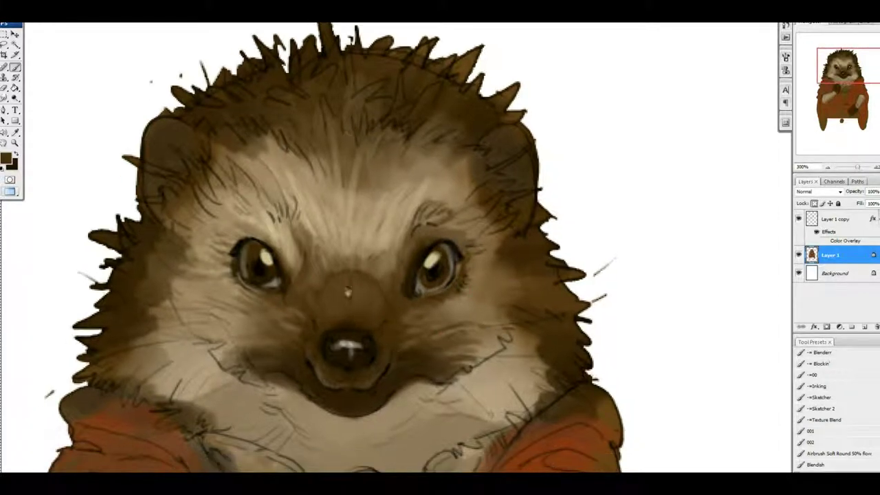
mouse_move(346, 214)
left_mouse_down()
mouse_move(311, 202)
mouse_move(365, 243)
mouse_move(354, 237)
mouse_move(437, 127)
mouse_move(372, 280)
mouse_move(334, 243)
left_mouse_up()
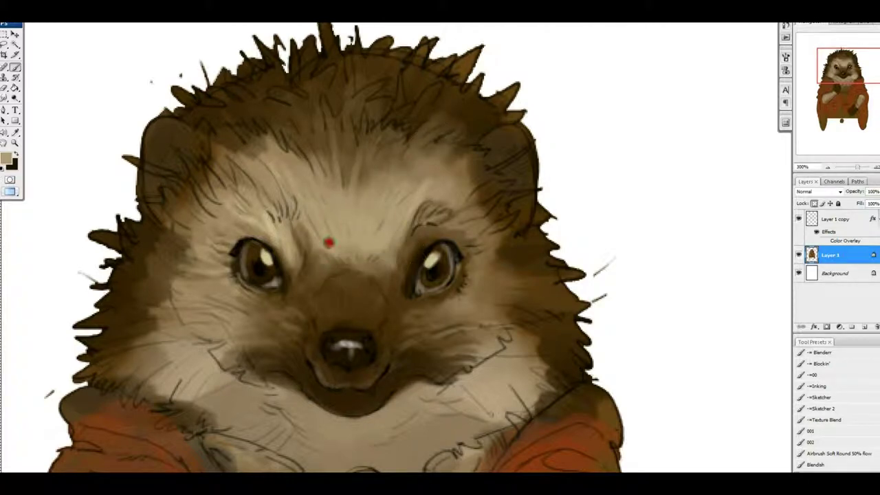
scroll(540, 264, "down", 2)
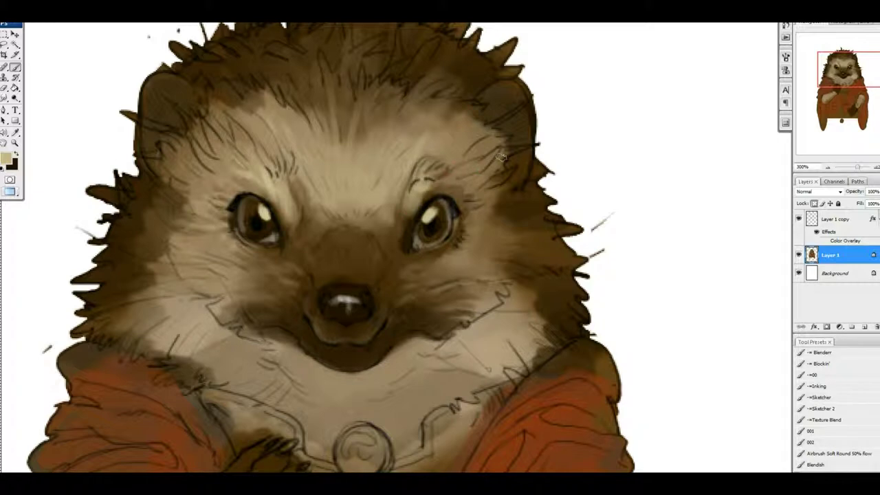
- Paint the brow fur above both eyes with sampled brown and tan tones
left_click_drag(428, 313, 475, 347)
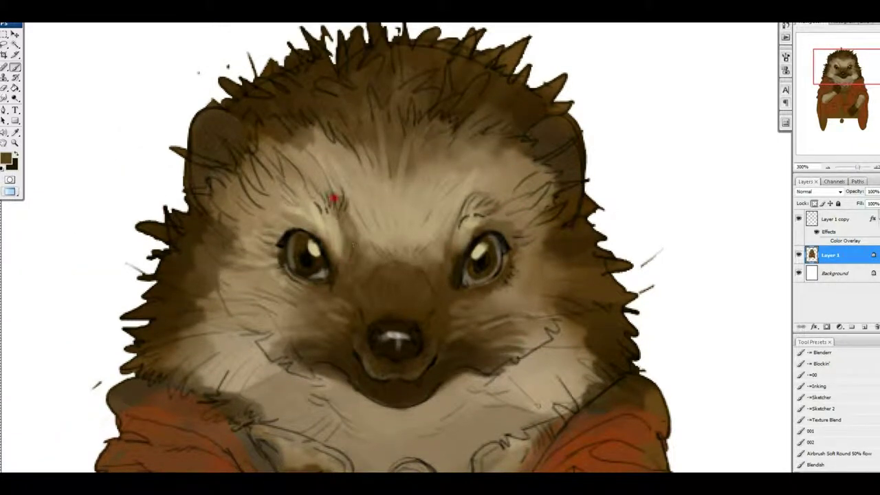
left_click(508, 194, "alt")
left_click_drag(337, 197, 265, 252)
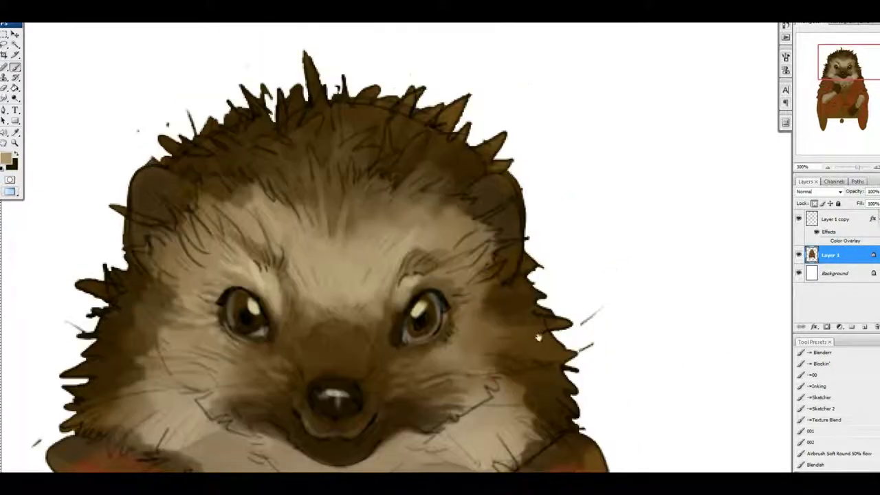
- Pick a very dark brown and shade the inside of the ear and the fur beside it
left_click(9, 159)
left_click(377, 353)
key("Return")
scroll(376, 353, "up", 3)
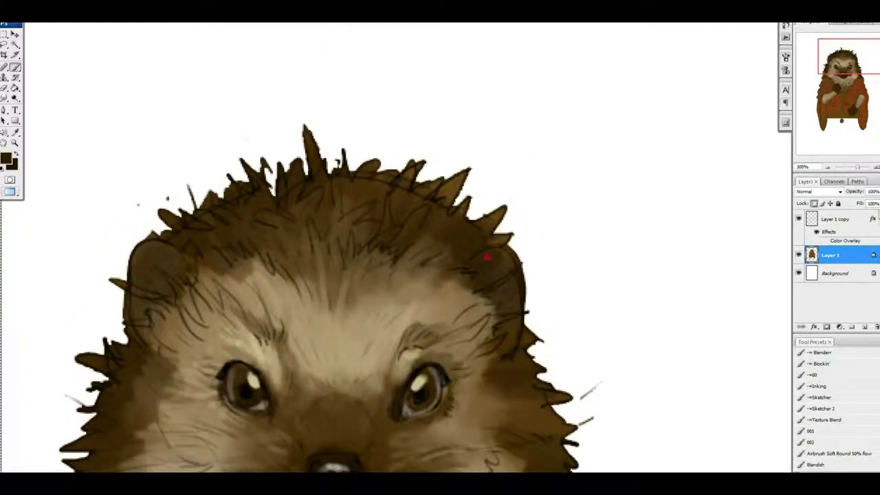
scroll(485, 312, "down", 2)
scroll(502, 305, "up", 1)
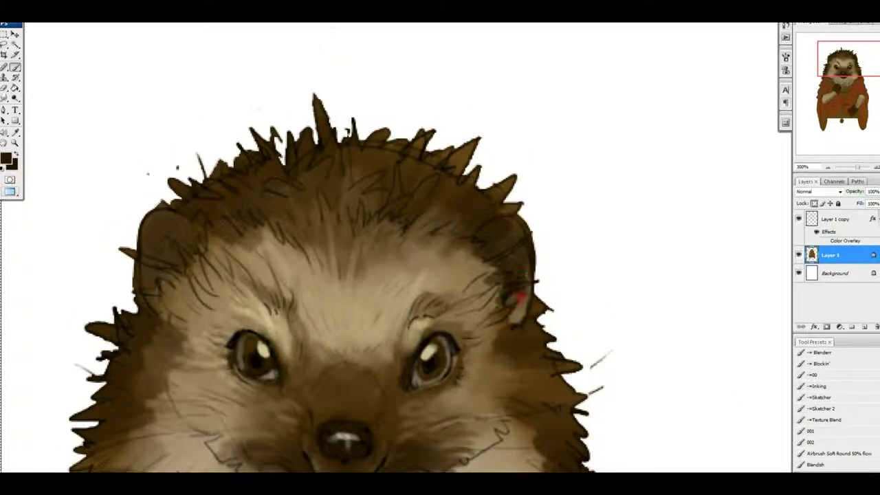
- Paint lighter greyish-brown rims and lobes on both ears
left_click_drag(521, 300, 503, 296)
scroll(523, 215, "left", 1)
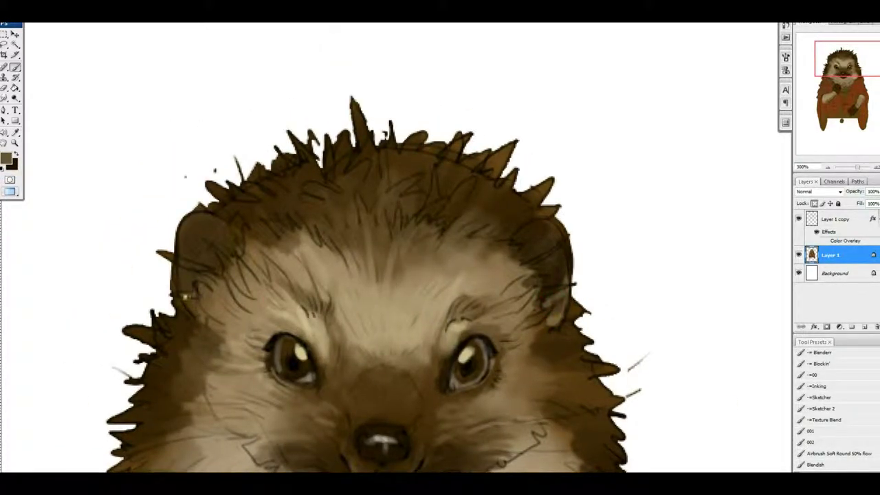
mouse_move(205, 235)
left_mouse_down()
mouse_move(194, 295)
mouse_move(192, 219)
left_mouse_up()
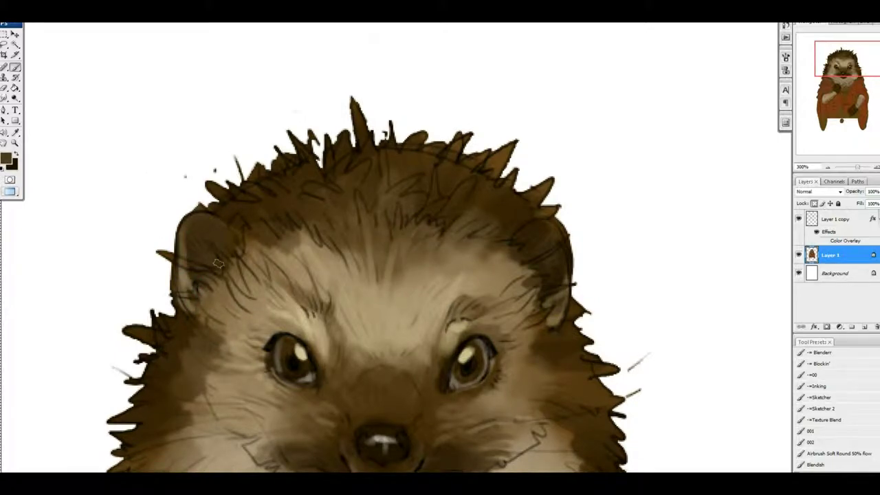
- Paint light fur tufts overlapping the base of the ear and the side of the forehead
left_click_drag(248, 309, 203, 275)
scroll(206, 275, "down", 5)
mouse_move(285, 162)
left_mouse_down()
mouse_move(309, 204)
mouse_move(282, 139)
left_mouse_up()
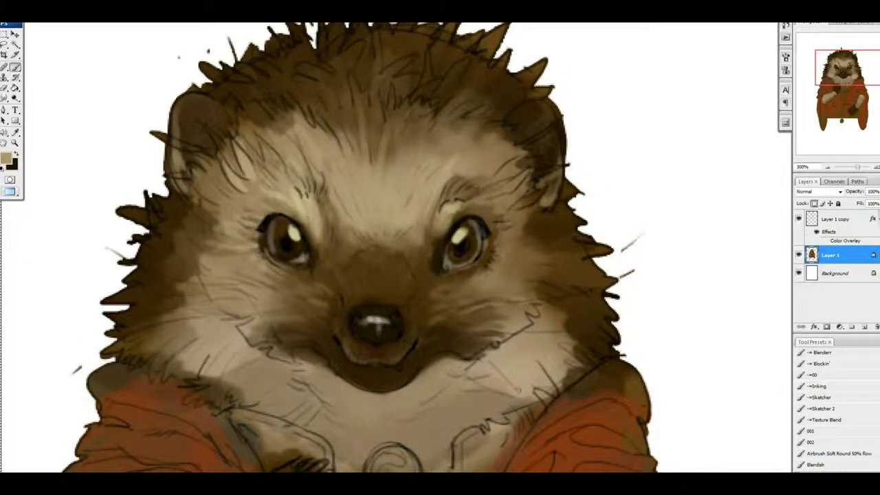
left_click_drag(642, 403, 645, 345)
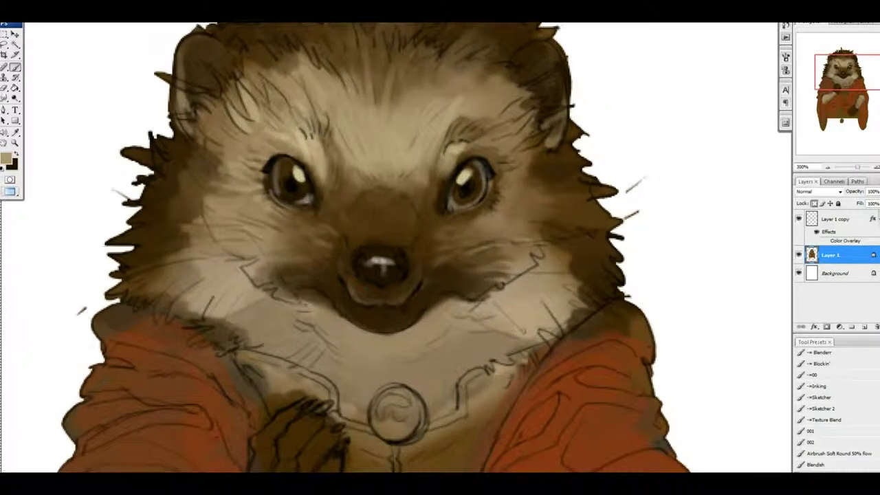
- Pick an olive brown and shade the chest fur below the chin down to the collar
left_click(7, 159)
left_click(376, 339)
key("Return")
mouse_move(313, 332)
left_mouse_down()
mouse_move(406, 350)
mouse_move(309, 355)
mouse_move(454, 365)
mouse_move(450, 385)
left_mouse_up()
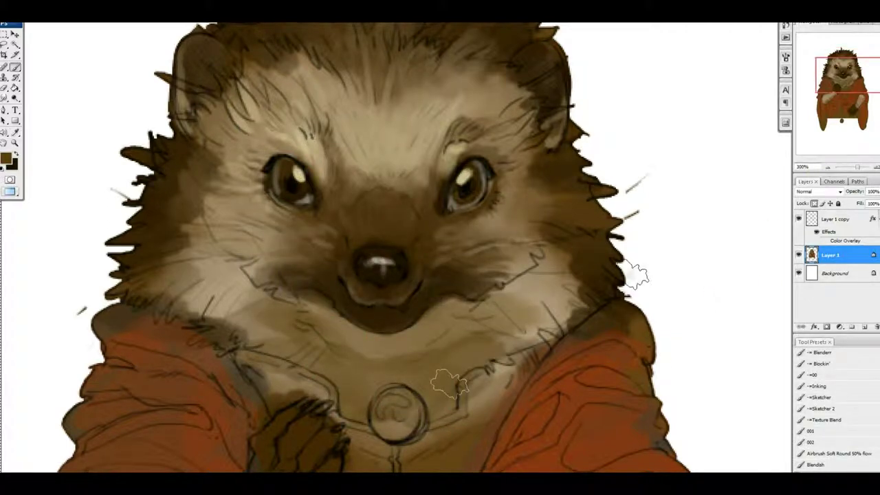
left_click_drag(449, 384, 474, 347)
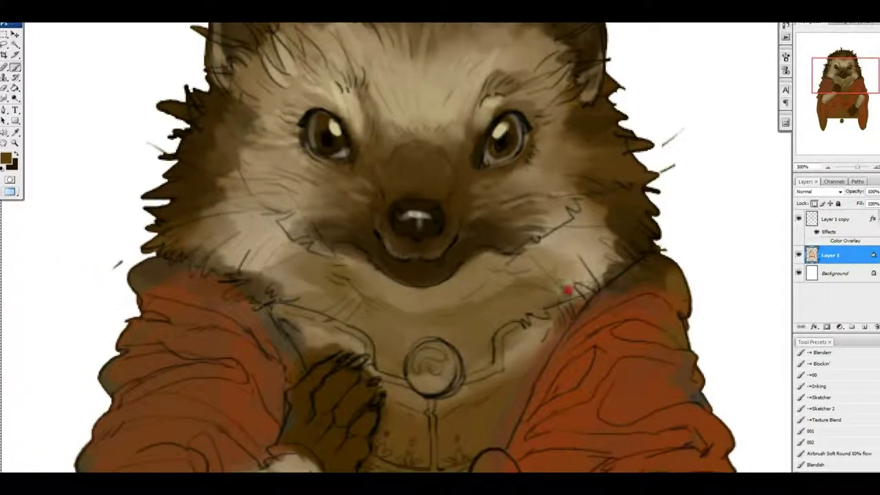
- Sample light and mid fur tones and paint cheek fur tufts over the shoulder and collar edges
left_click_drag(303, 290, 329, 378)
left_click(275, 332, "alt")
left_click_drag(275, 331, 277, 297)
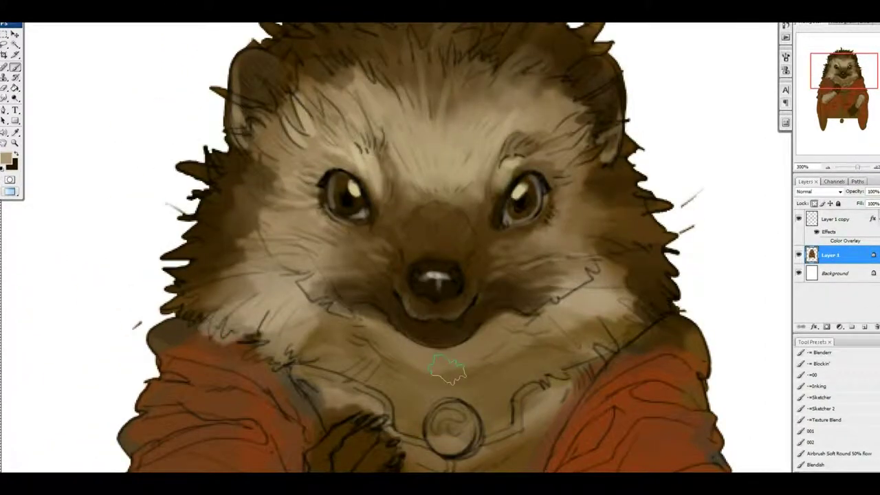
left_click(522, 407, "alt")
left_click_drag(354, 378, 345, 327)
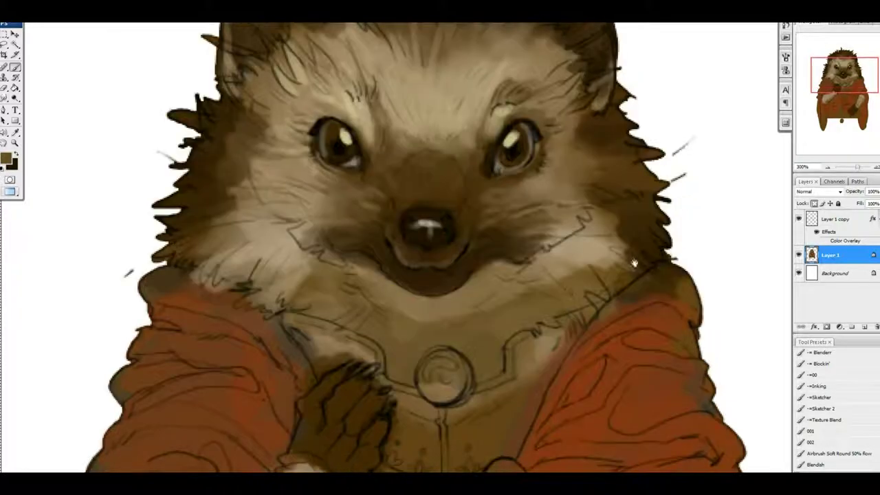
- Sample darker fur browns and deepen the shadow under the chin and along the lower cheeks
left_click(355, 291, "alt")
mouse_move(549, 271)
left_mouse_down()
mouse_move(437, 315)
mouse_move(387, 299)
mouse_move(403, 315)
mouse_move(410, 301)
mouse_move(461, 300)
mouse_move(391, 297)
mouse_move(419, 330)
left_mouse_up()
left_click(395, 294, "alt")
left_click_drag(465, 260, 461, 308)
left_click(492, 317, "alt")
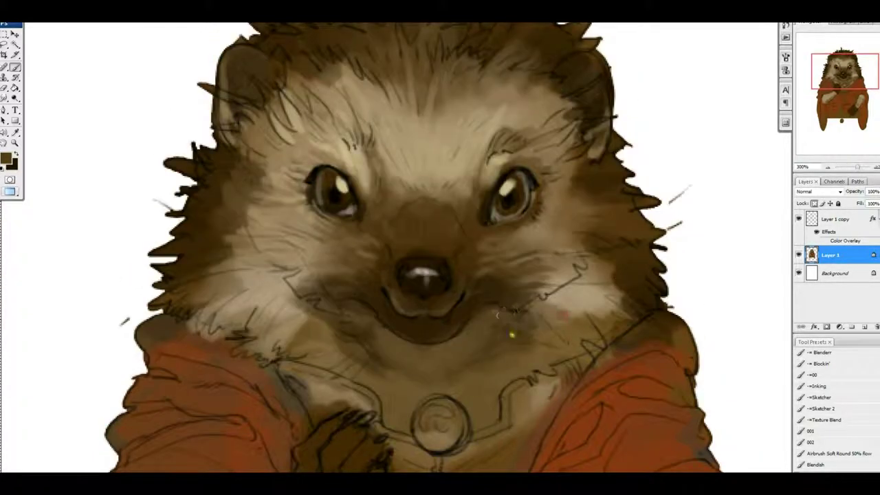
- Pick a dark purple and tint the bridge of the nose, the muzzle and the inner ears
left_click(7, 160)
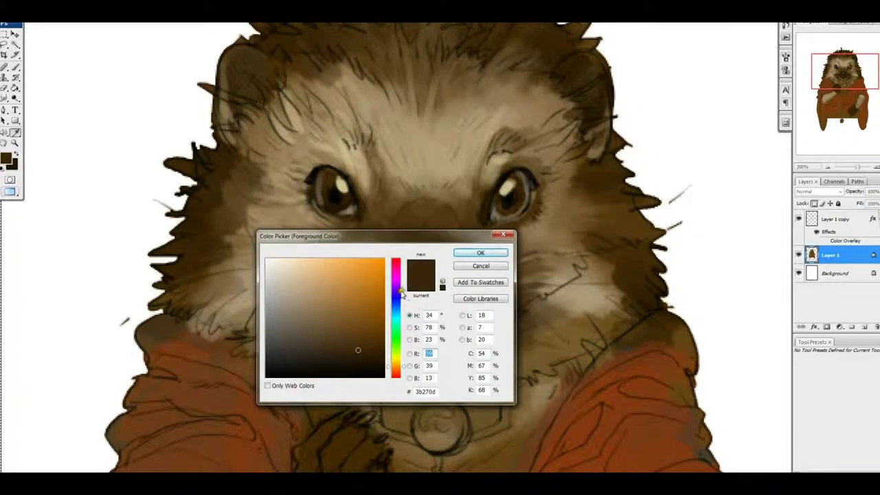
left_click_drag(402, 365, 404, 271)
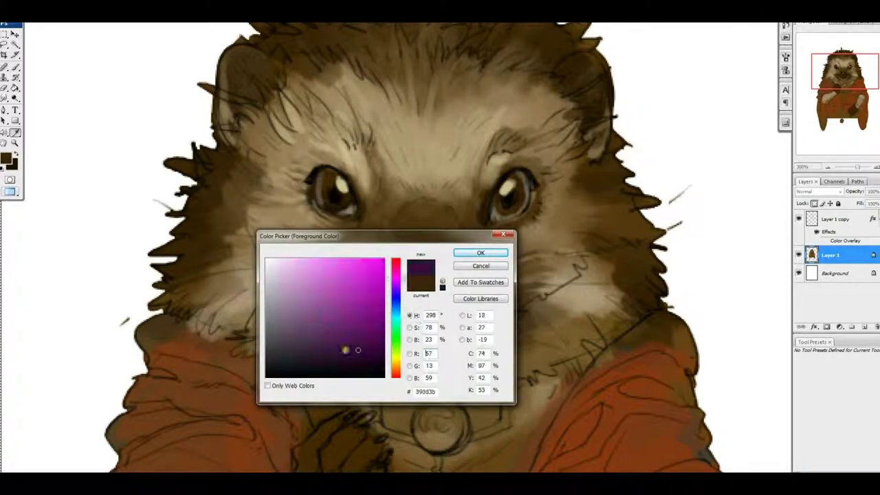
left_click(481, 253)
key("b")
scroll(391, 323, "up", 2)
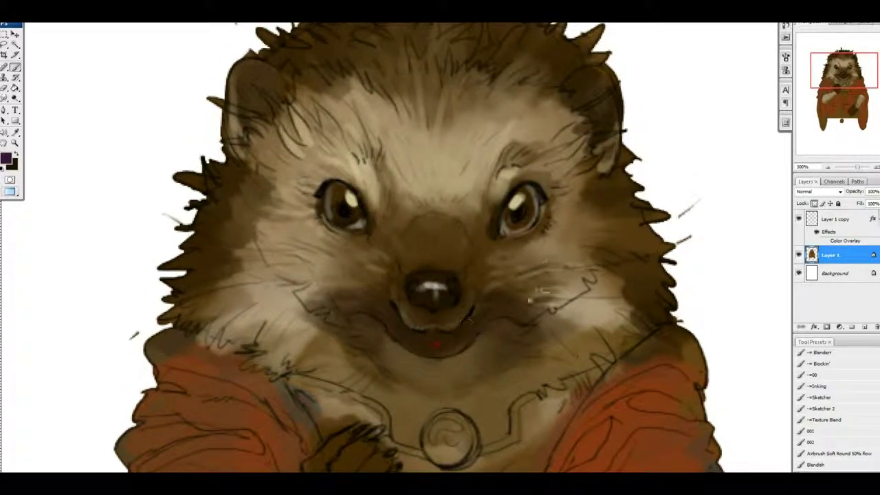
left_click_drag(476, 306, 485, 330)
scroll(485, 331, "down", 2)
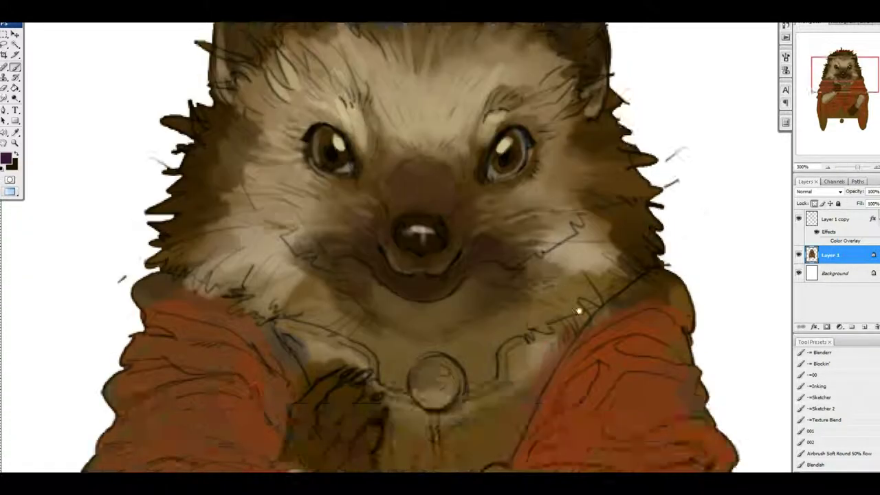
scroll(268, 206, "up", 3)
scroll(734, 250, "down", 3)
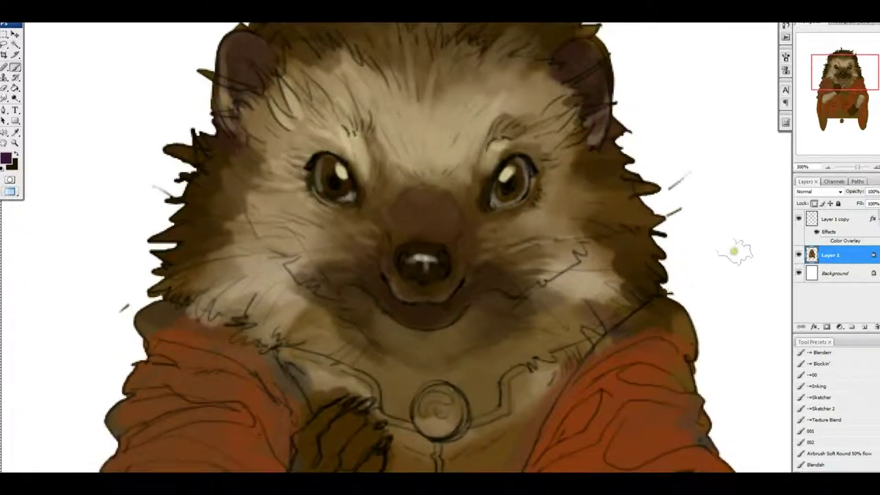
- Glaze the dark purple over the orange coat's shoulders, sleeves and front, and along the forearms' shadow sides
mouse_move(604, 247)
left_mouse_down()
mouse_move(522, 330)
mouse_move(636, 371)
mouse_move(639, 446)
left_mouse_up()
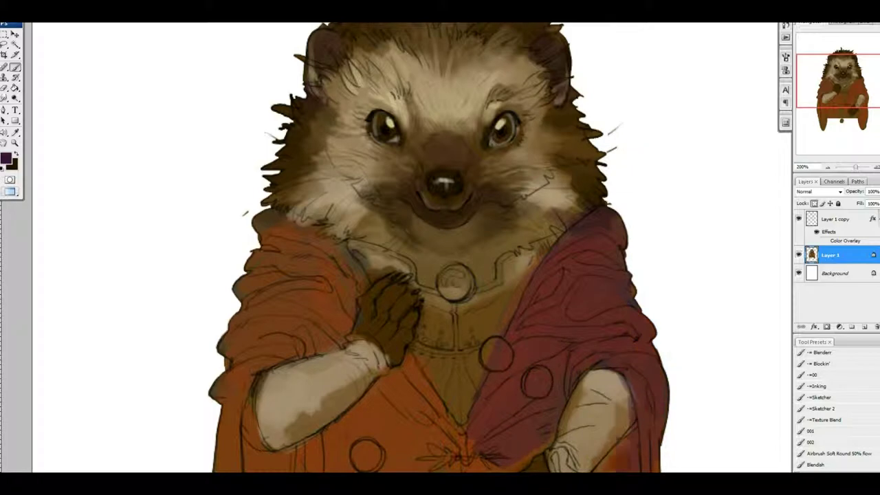
left_click_drag(433, 270, 515, 246)
mouse_move(385, 302)
left_mouse_down()
mouse_move(334, 255)
mouse_move(419, 247)
mouse_move(430, 275)
mouse_move(443, 158)
left_mouse_up()
left_click_drag(330, 261, 357, 433)
left_click_drag(357, 302, 406, 467)
mouse_move(385, 412)
left_mouse_down()
mouse_move(378, 318)
mouse_move(343, 426)
left_mouse_up()
mouse_move(385, 336)
left_mouse_down()
mouse_move(440, 447)
mouse_move(447, 248)
mouse_move(350, 302)
left_mouse_up()
left_click_drag(474, 234, 522, 440)
mouse_move(523, 357)
left_mouse_down()
mouse_move(613, 390)
mouse_move(589, 259)
left_mouse_up()
left_click_drag(646, 275, 659, 385)
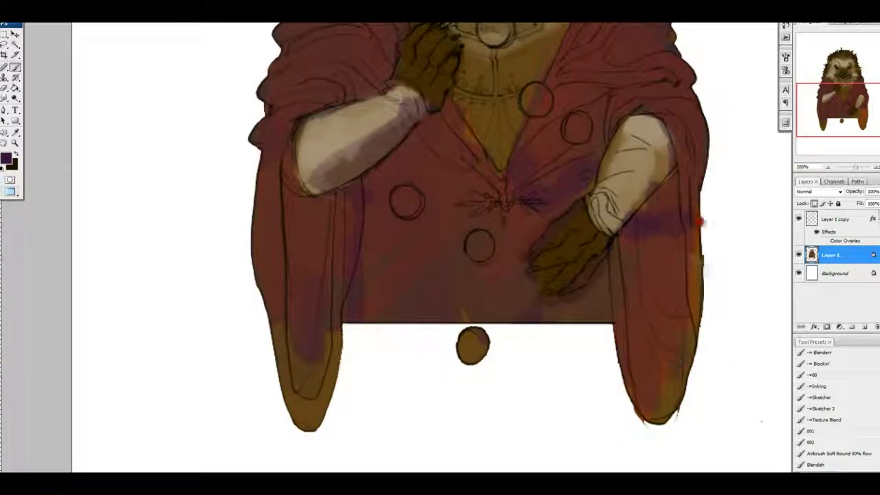
- Paint purple and dark red tones over the hanging sleeves and lower coat, covering the remaining orange
left_click_drag(618, 261, 614, 281)
left_click_drag(632, 357, 667, 284)
left_click_drag(639, 412, 673, 357)
left_click_drag(316, 227, 304, 373)
mouse_move(331, 192)
left_mouse_down()
mouse_move(343, 320)
mouse_move(361, 264)
mouse_move(374, 254)
left_mouse_up()
mouse_move(666, 349)
left_mouse_down()
mouse_move(652, 337)
mouse_move(663, 302)
mouse_move(605, 318)
mouse_move(646, 285)
left_mouse_up()
mouse_move(572, 248)
left_mouse_down()
mouse_move(564, 246)
mouse_move(540, 284)
left_mouse_up()
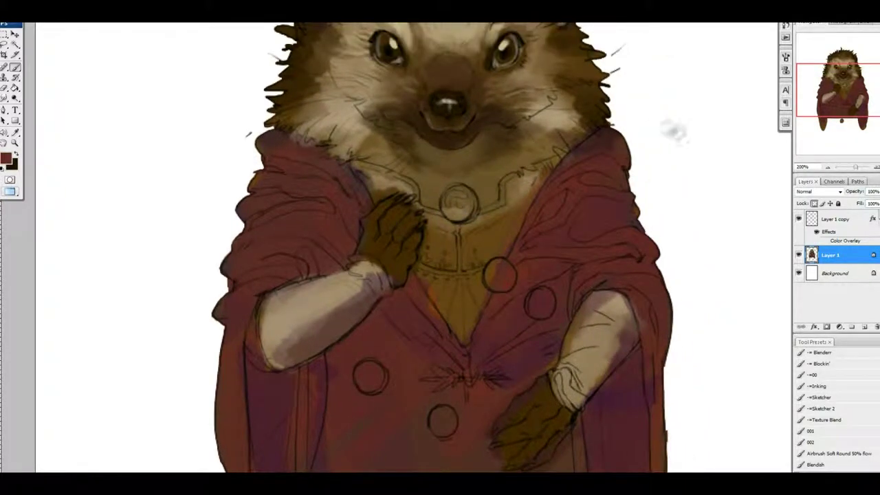
- Even out the coat front with dark red, and blend the forearms with a sampled beige
scroll(692, 283, "down", 3)
scroll(545, 337, "up", 3)
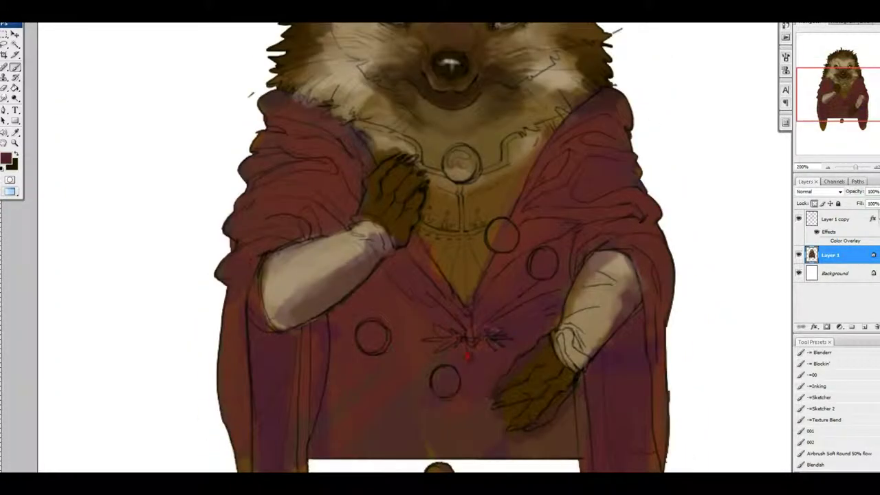
scroll(591, 336, "up", 3)
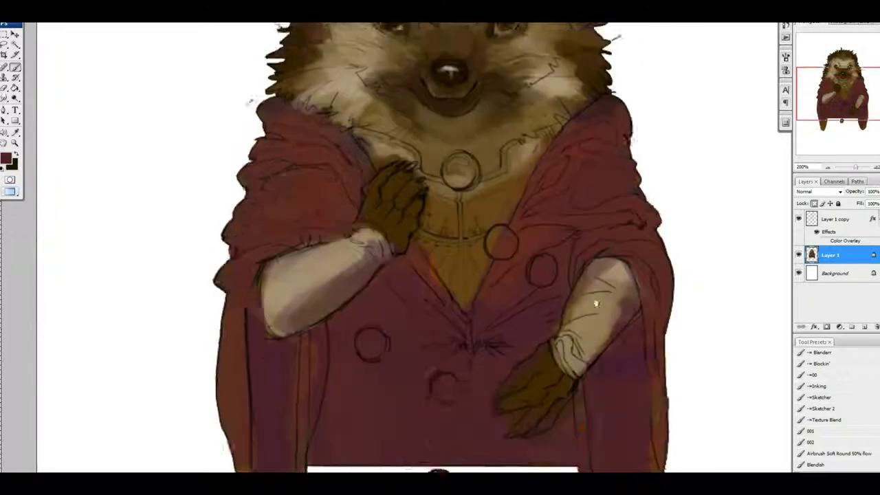
left_click(609, 344, "alt")
scroll(649, 302, "down", 2)
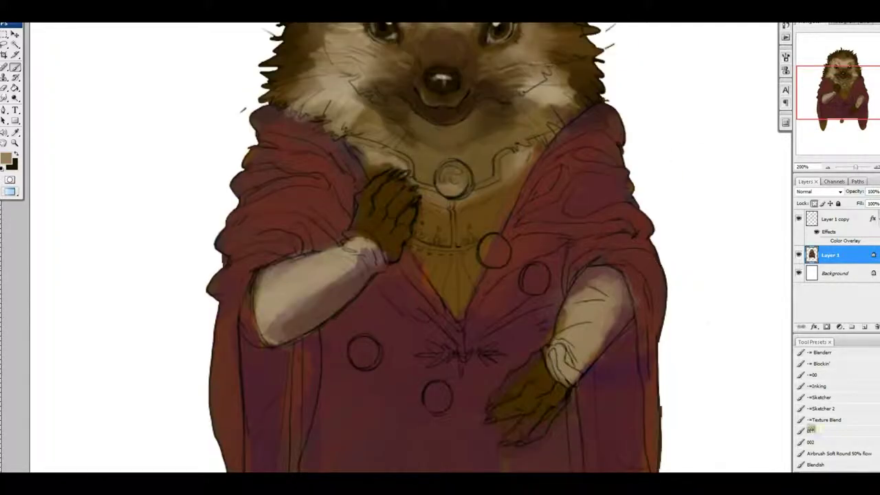
- Pick a very dark brown and deepen the spines across the crown and down both sides of the head
right_click(149, 23)
key("Escape")
key("ctrl+minus")
key("ctrl+plus")
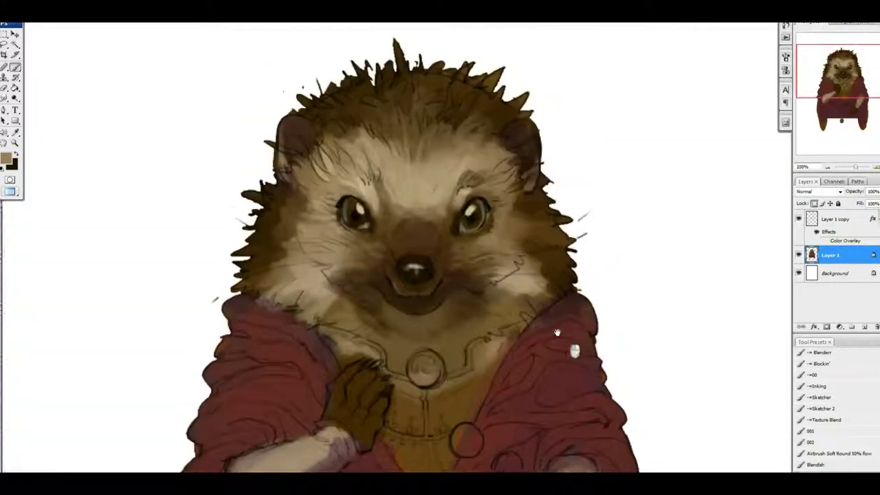
left_click(7, 160)
left_click(375, 354)
left_click(479, 251)
left_click_drag(388, 77, 481, 93)
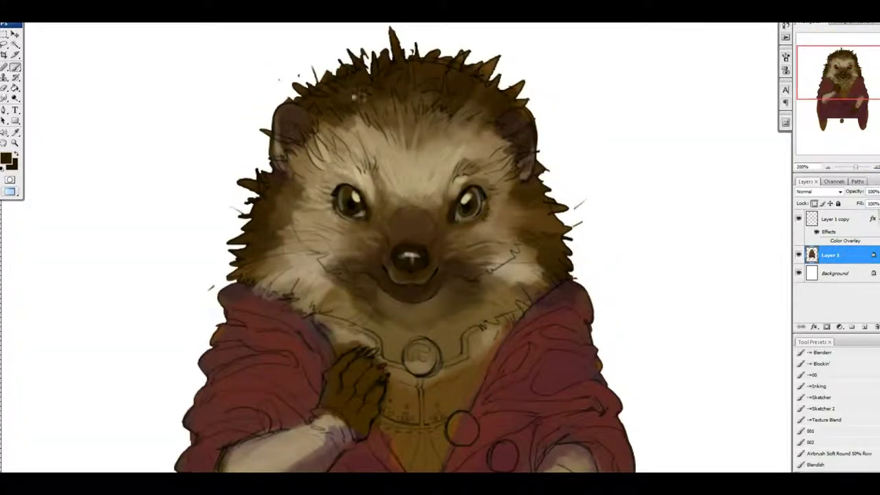
mouse_move(316, 110)
left_mouse_down()
mouse_move(477, 92)
mouse_move(519, 107)
left_mouse_up()
mouse_move(296, 176)
left_mouse_down()
mouse_move(275, 226)
mouse_move(237, 268)
left_mouse_up()
left_click_drag(522, 206, 534, 195)
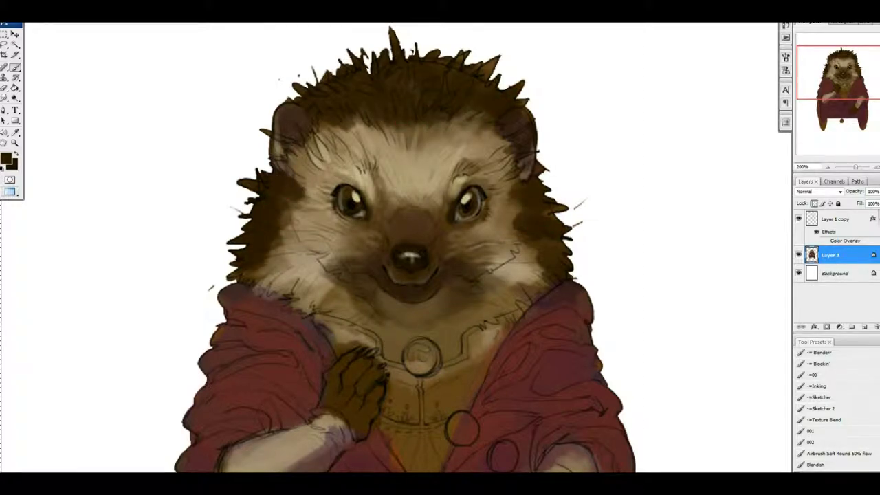
- Blend the fur under the chin and across the neck using brown tones sampled from the painting
scroll(596, 314, "down", 5)
scroll(591, 306, "up", 4)
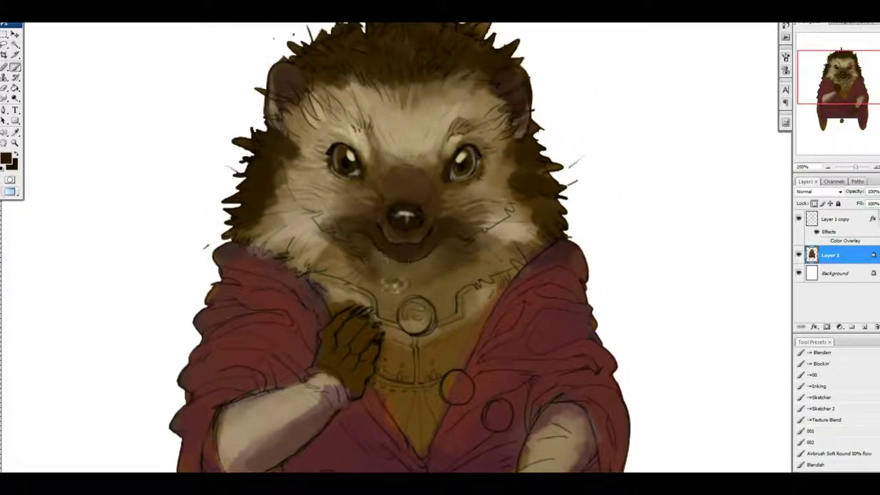
left_click_drag(371, 275, 453, 261)
left_click(393, 295, "alt")
mouse_move(364, 264)
left_mouse_down()
mouse_move(447, 275)
mouse_move(453, 265)
mouse_move(413, 306)
mouse_move(323, 265)
left_mouse_up()
left_click(453, 265, "alt")
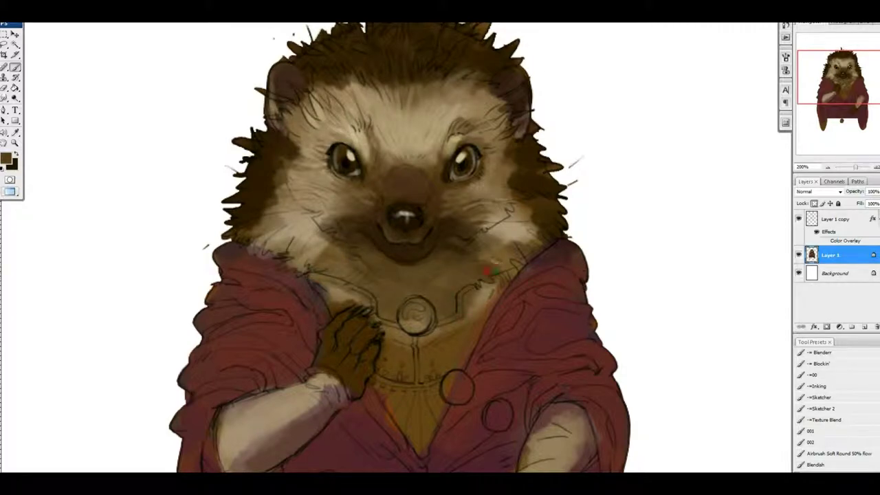
mouse_move(485, 268)
left_mouse_down()
mouse_move(455, 286)
mouse_move(508, 242)
mouse_move(458, 307)
mouse_move(447, 284)
left_mouse_up()
left_click(371, 302, "alt")
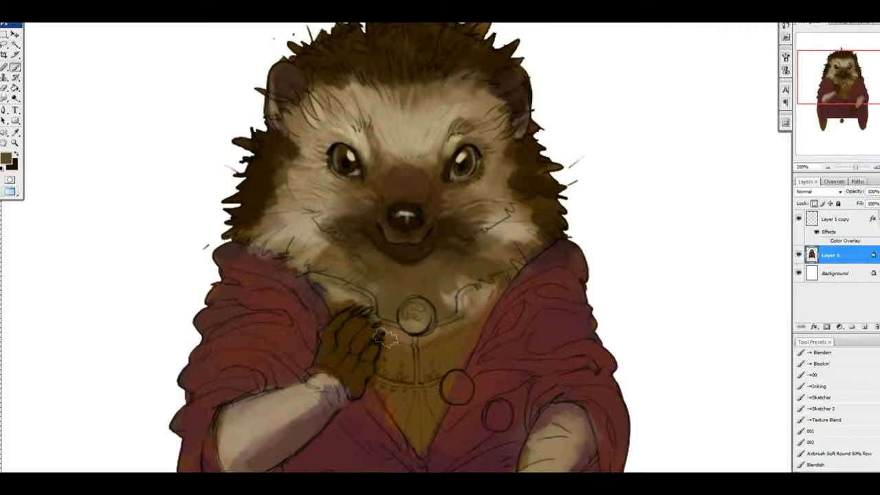
- Pick a light beige and brighten the fur between the eyes, the bridge of the nose and the chin
left_click(7, 160)
left_click(284, 255)
left_click(481, 252)
scroll(412, 275, "up", 2)
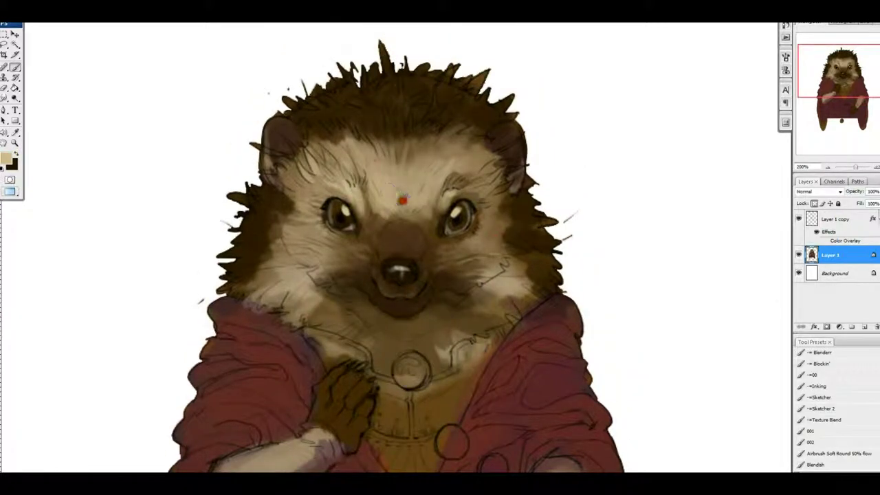
mouse_move(395, 220)
left_mouse_down()
mouse_move(403, 252)
mouse_move(400, 220)
left_mouse_up()
left_click_drag(400, 291, 405, 298)
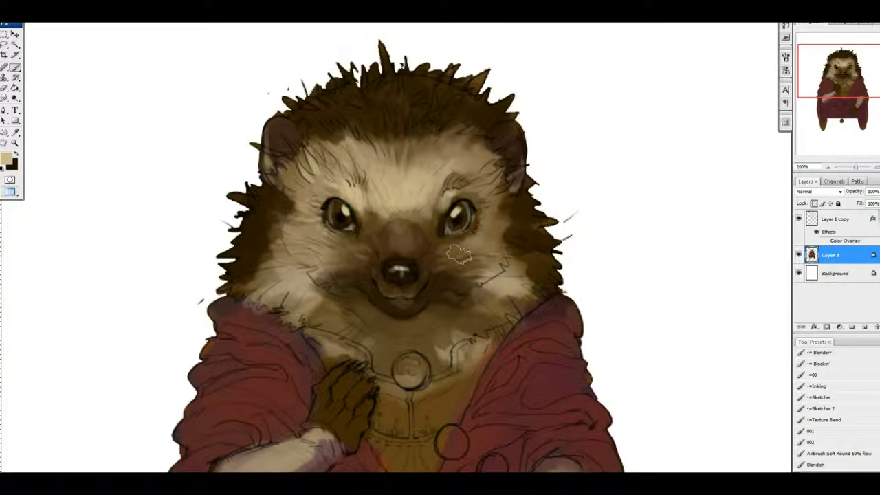
- Darken the inner corners of the eyes, lighten the lower rims with grey and strengthen the eye highlights with white
left_click_drag(459, 254, 506, 404)
key("ctrl+plus")
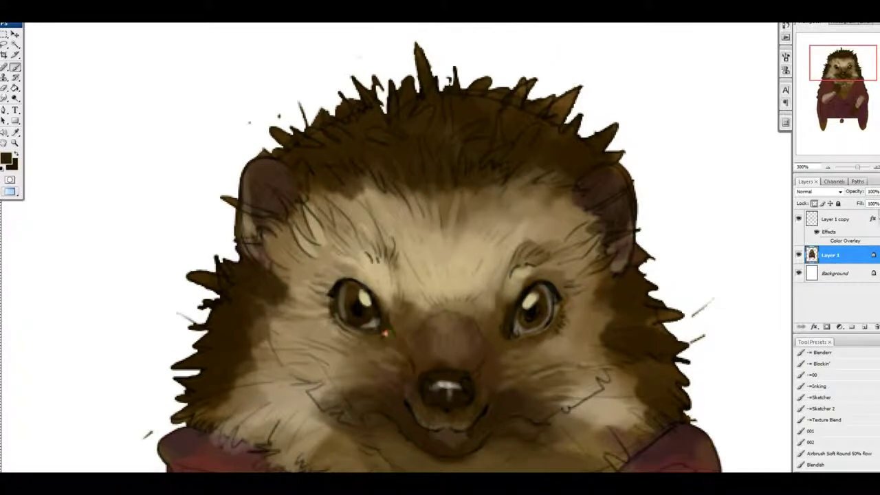
scroll(562, 347, "down", 2)
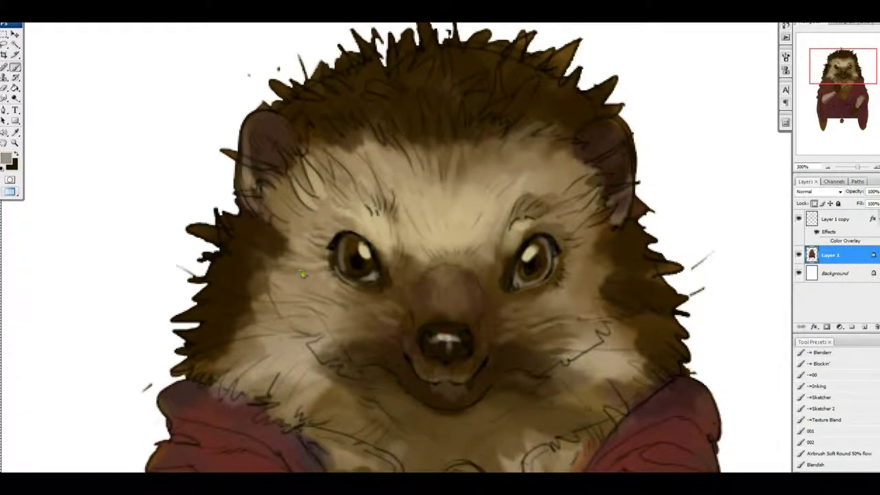
scroll(302, 274, "up", 1)
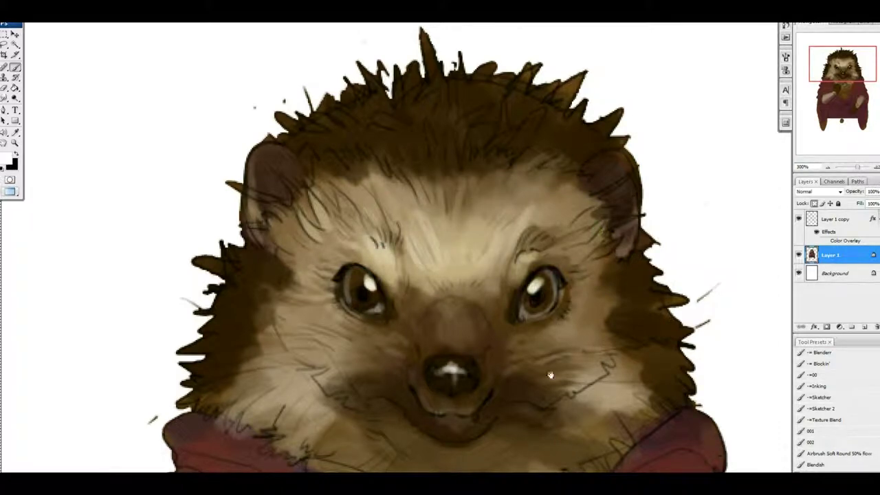
- Repaint the nose with white and near-black, giving it a softer highlight along its upper edge
scroll(412, 261, "down", 3)
scroll(424, 305, "up", 1)
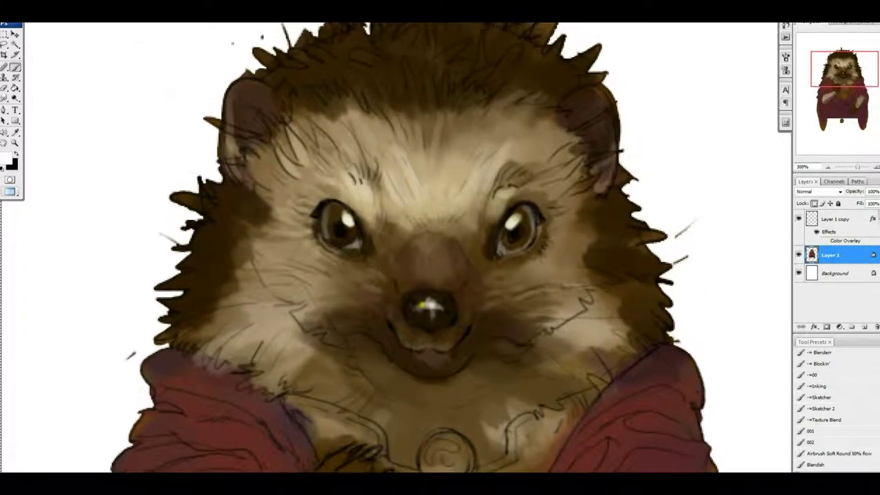
left_click_drag(420, 313, 445, 314)
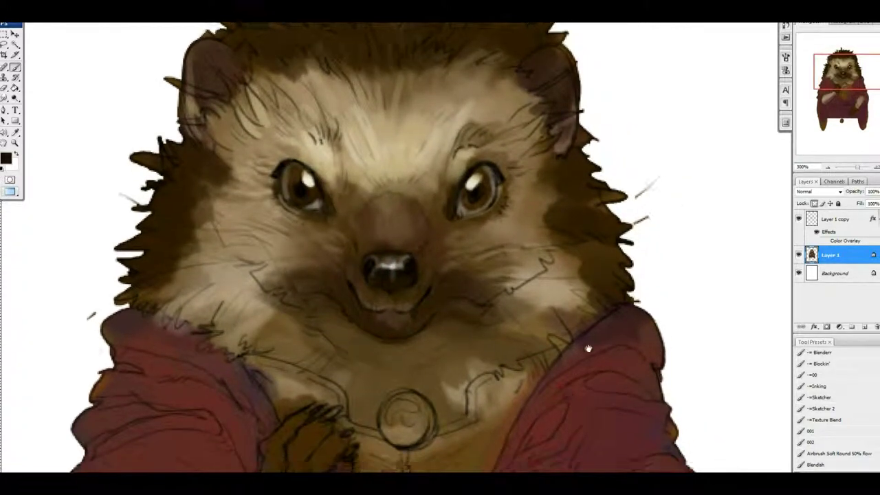
- Paint dark brown fur strokes along the lower cheeks, beneath the chin and above the collar medallion
key("ctrl+minus")
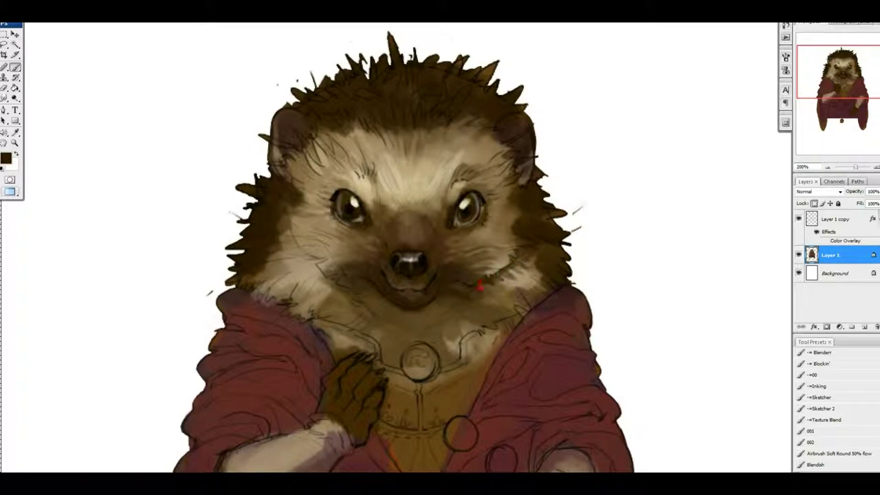
left_click_drag(357, 306, 366, 313)
left_click_drag(387, 341, 397, 349)
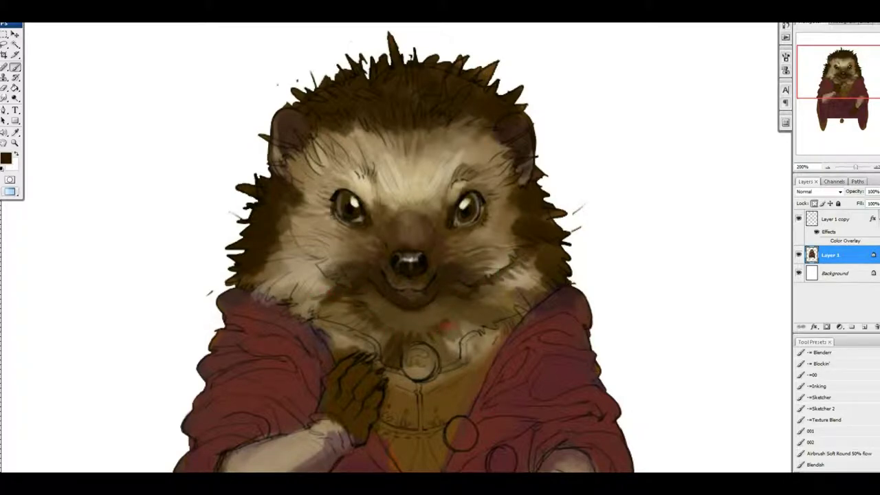
scroll(450, 306, "down", 1)
- Smudge the cheek fur and the forehead hairline into the dark spines, touching up the cheek with a sampled beige
key("r")
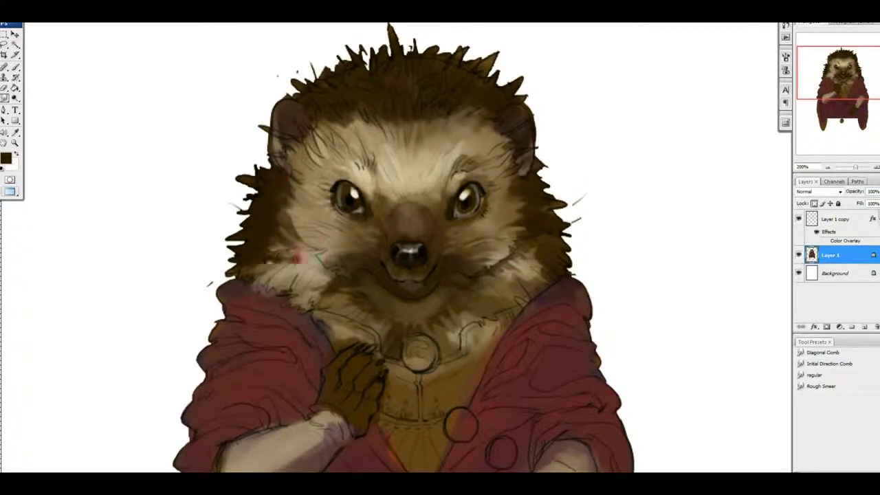
key("b")
left_click(348, 277, "alt")
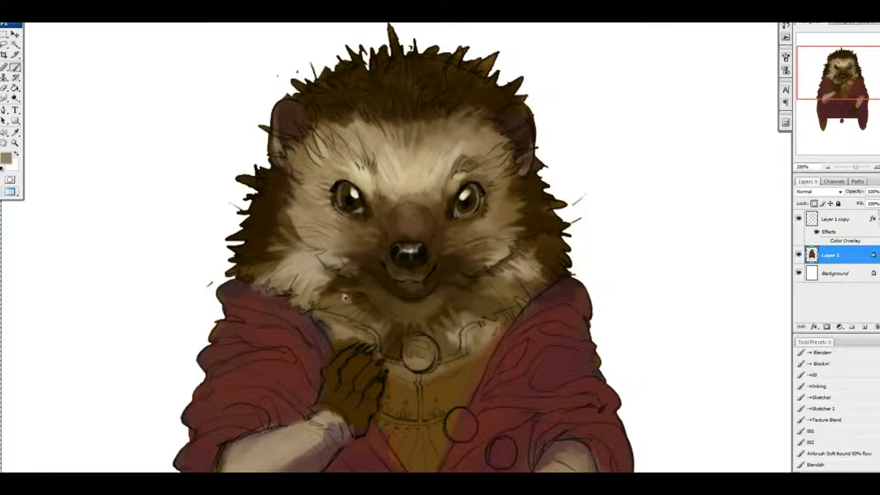
scroll(352, 272, "up", 2)
key("r")
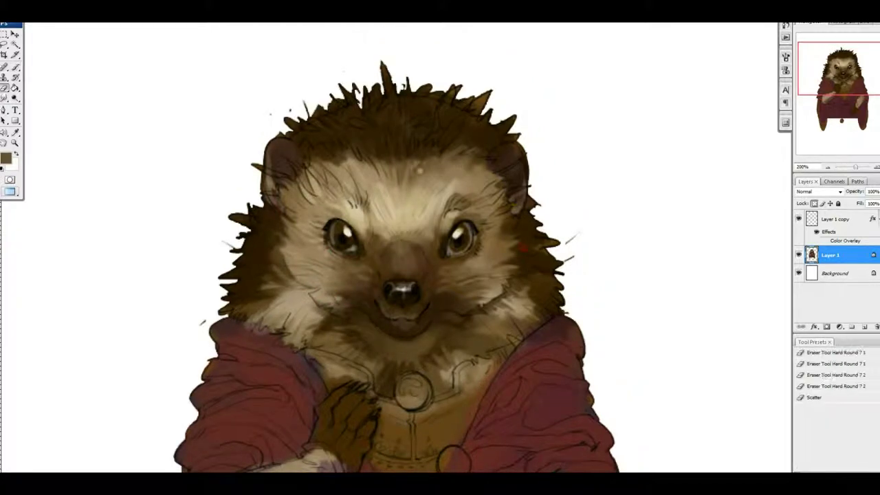
mouse_move(445, 132)
left_mouse_down()
mouse_move(472, 134)
mouse_move(446, 182)
mouse_move(367, 178)
mouse_move(343, 135)
left_mouse_up()
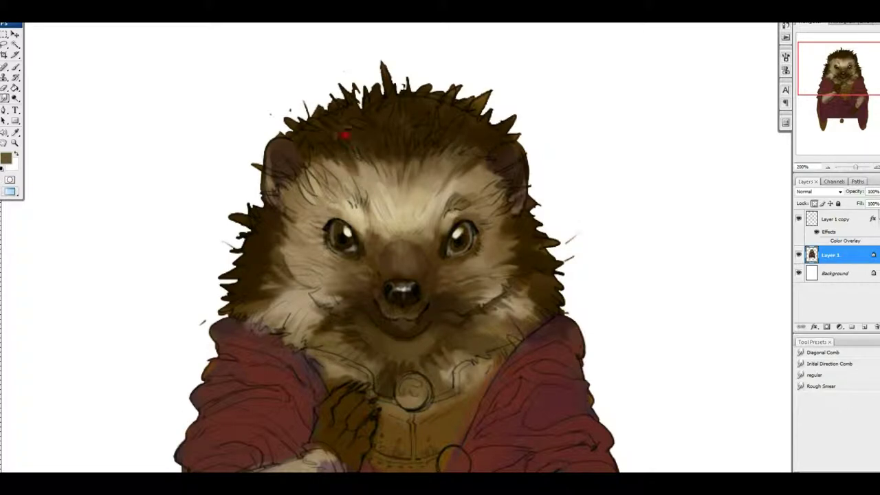
- Layer fur strokes in sampled beige and brown tones over both cheeks, the sides of the face and the neck
key("b")
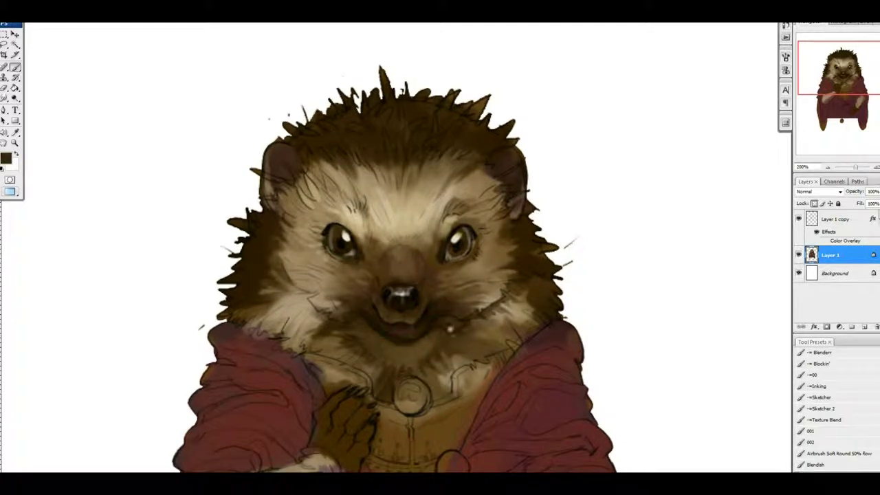
left_click_drag(507, 262, 492, 240)
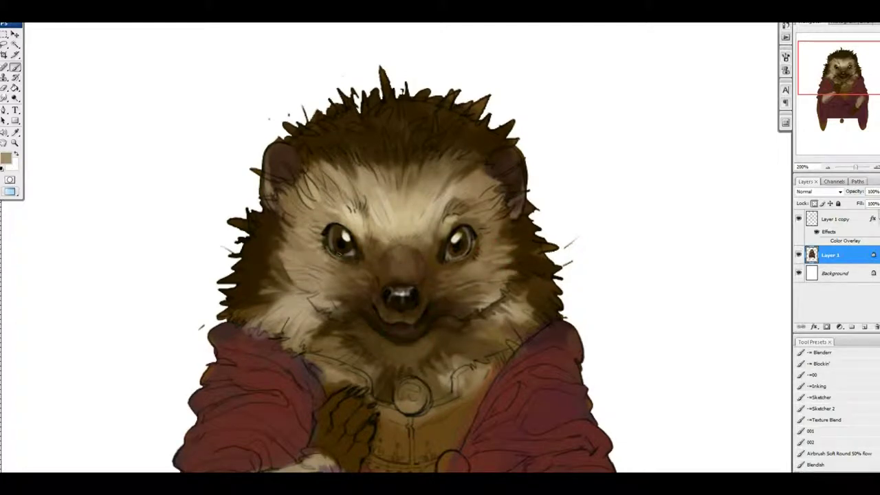
mouse_move(311, 299)
left_mouse_down()
mouse_move(314, 262)
mouse_move(275, 285)
mouse_move(274, 245)
left_mouse_up()
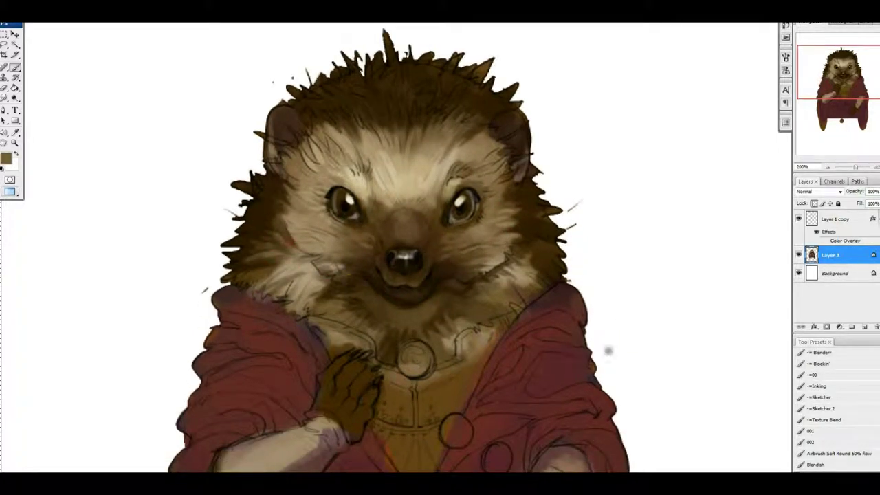
left_click_drag(607, 351, 591, 319)
left_click(430, 319, "alt")
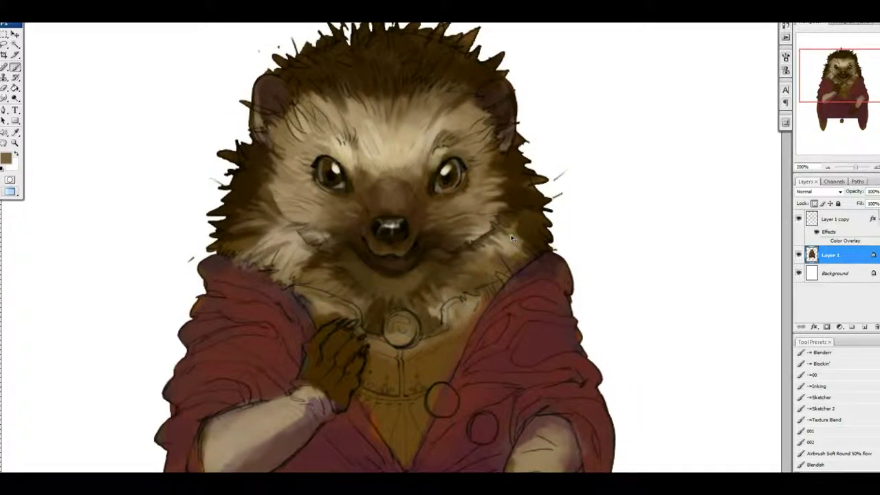
left_click_drag(512, 238, 486, 194)
left_click(302, 303, "alt")
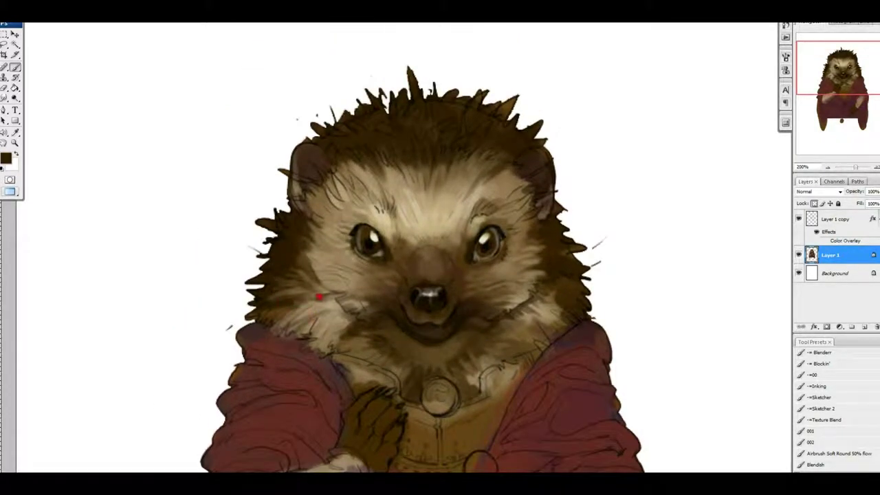
mouse_move(315, 294)
left_mouse_down()
mouse_move(355, 312)
mouse_move(323, 340)
left_mouse_up()
left_click_drag(550, 302, 533, 243)
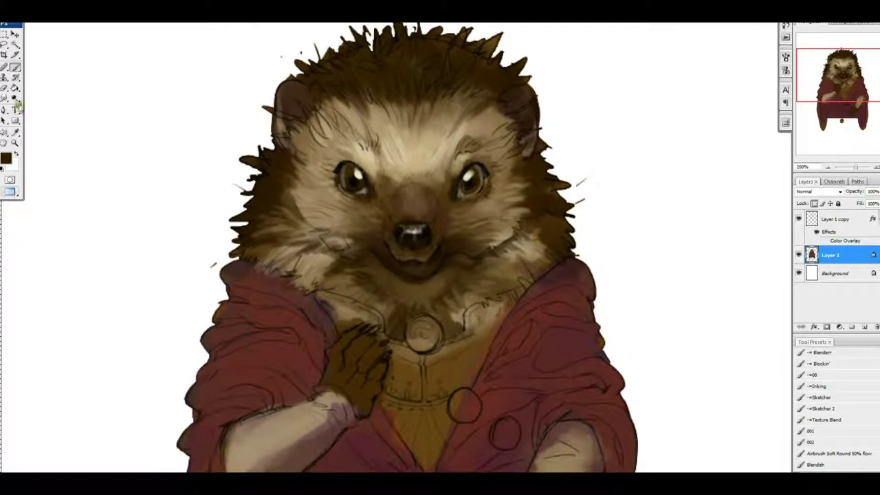
- Desaturate the fur on the cheeks, around the muzzle and across the neck with the Sponge tool
left_click_drag(14, 98, 59, 117)
scroll(571, 175, "up", 3)
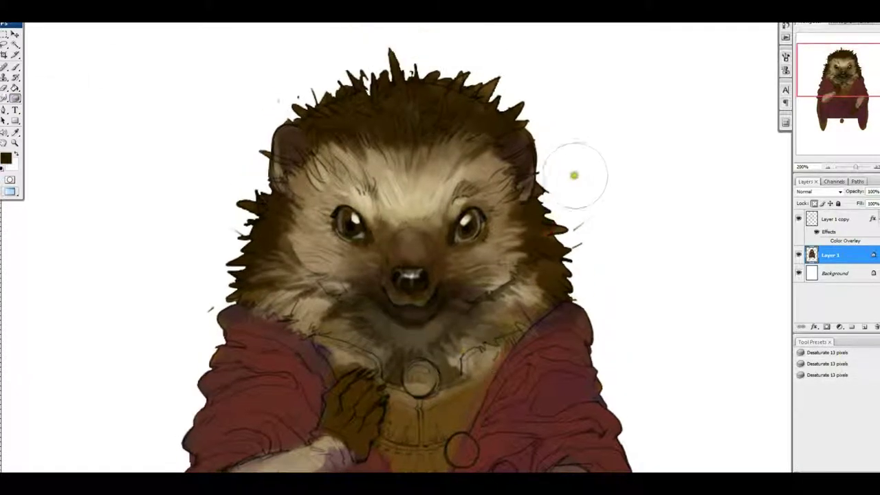
- Refine the cheek fur and paint brown hair tufts in front of the ear with sampled tones
key("b")
scroll(468, 288, "down", 1)
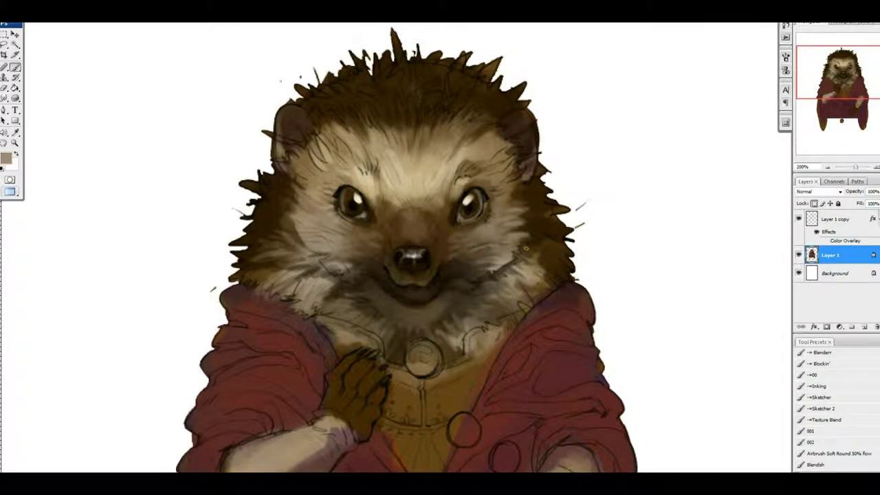
left_click(491, 235)
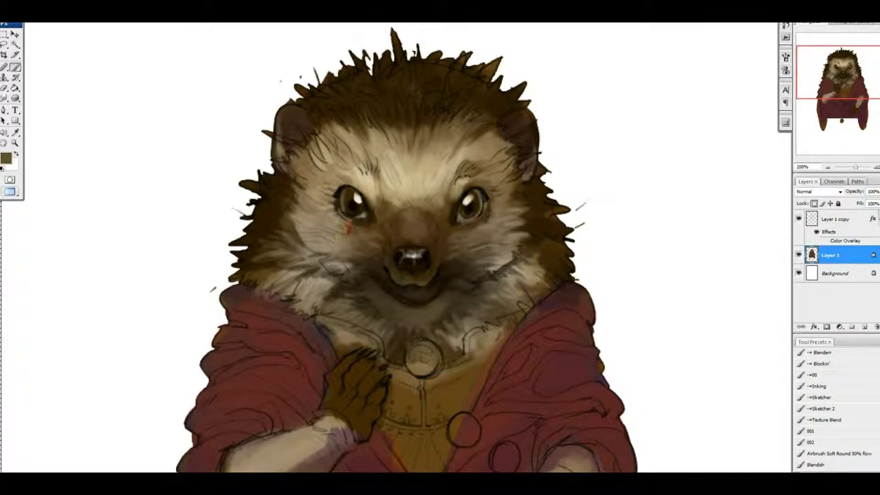
left_click_drag(333, 131, 311, 160)
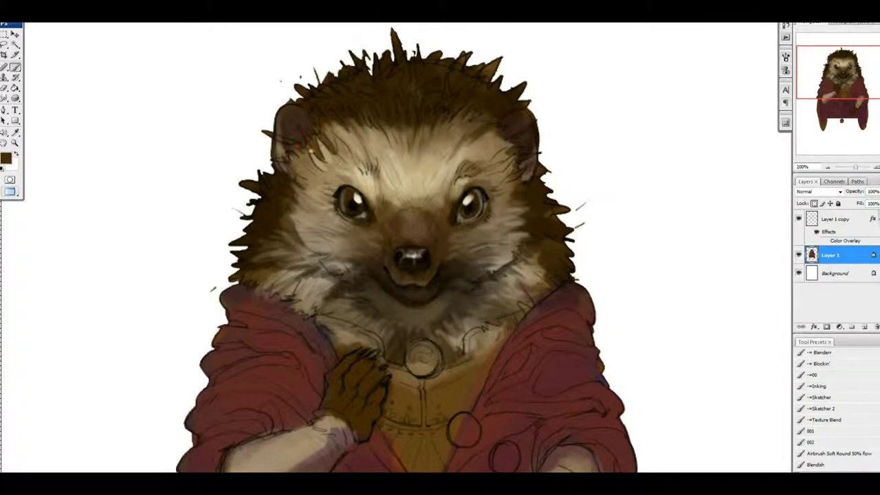
scroll(559, 310, "down", 3)
scroll(557, 349, "up", 2)
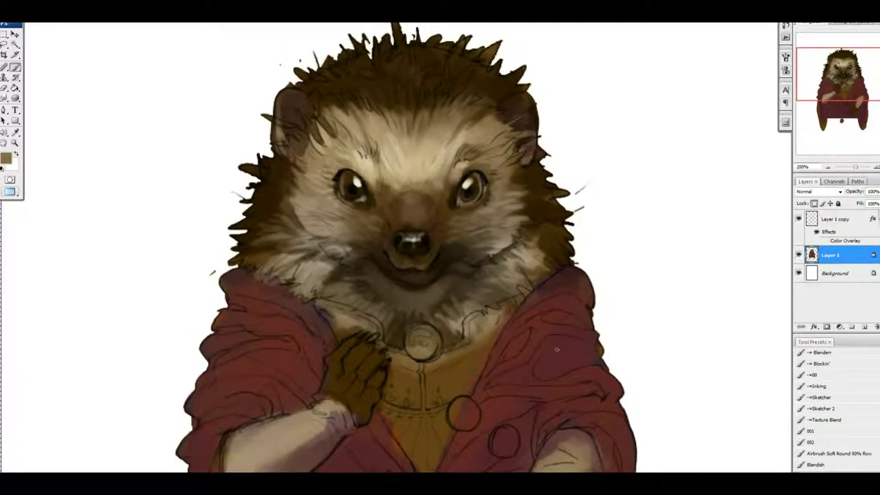
- Pick a dark maroon and glaze it over the whole coat, covering the shoulders, sleeves and front
scroll(663, 302, "down", 3)
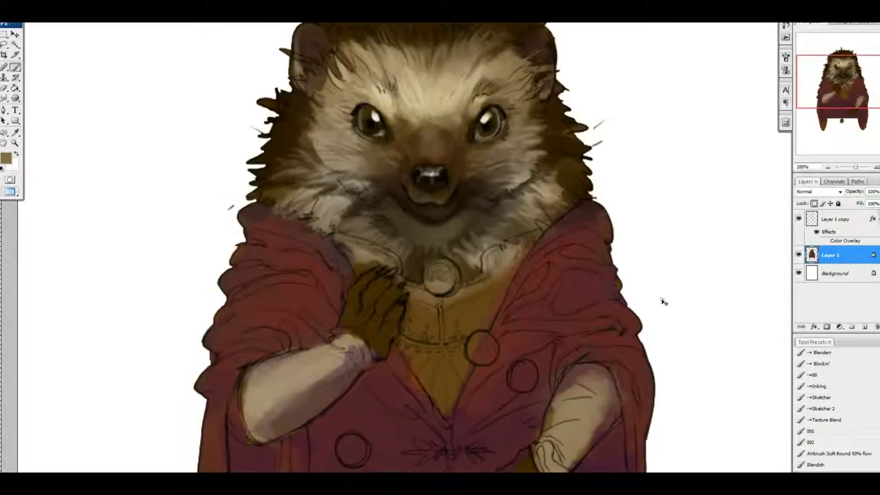
scroll(664, 301, "down", 1)
left_click(7, 159)
left_click(393, 378)
left_click(322, 350)
left_click(479, 252)
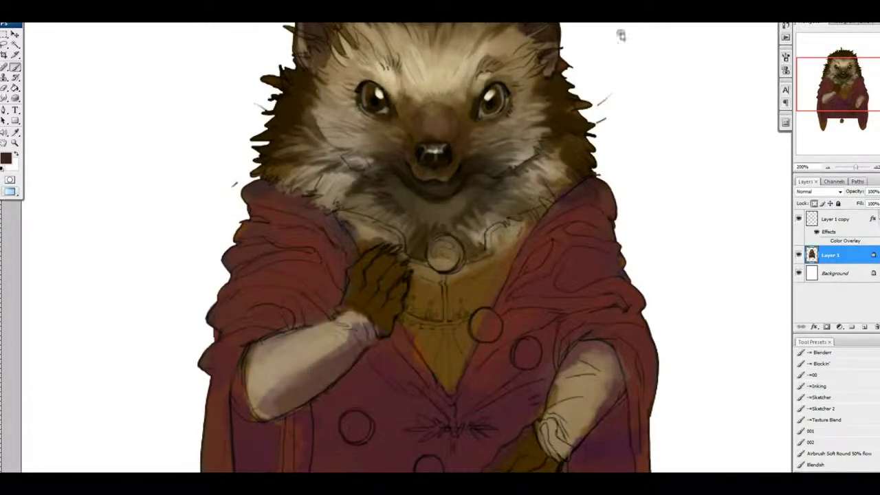
scroll(339, 235, "up", 1)
scroll(605, 371, "down", 9)
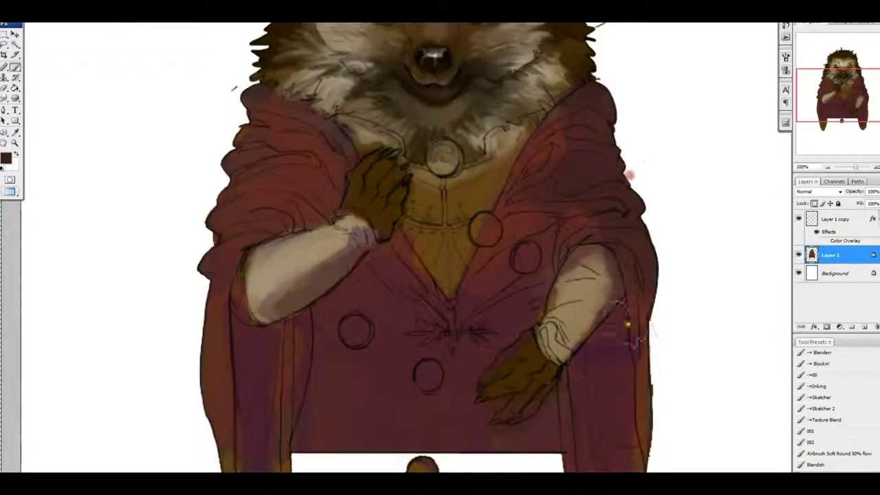
scroll(235, 187, "up", 7)
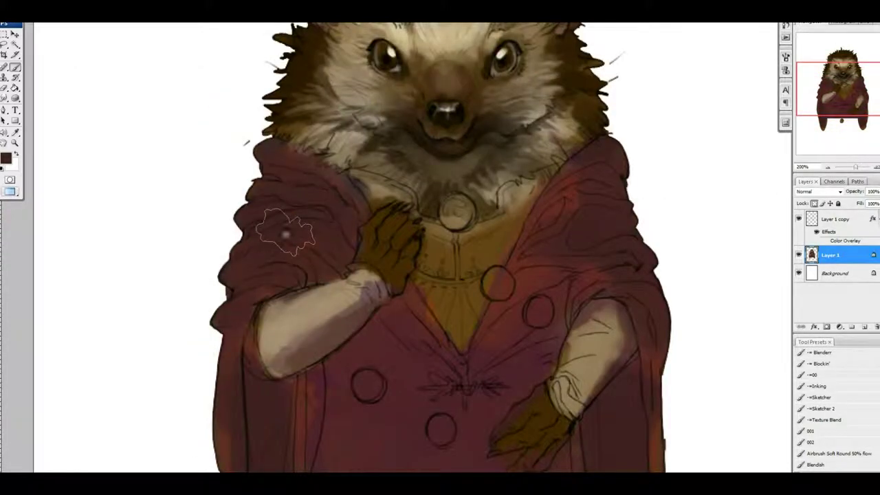
scroll(555, 352, "down", 7)
scroll(555, 352, "up", 9)
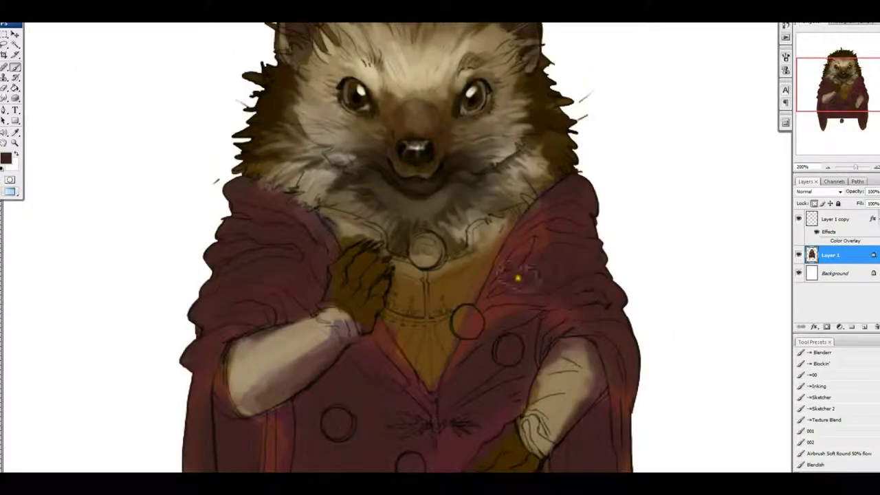
- Pick a dark blue and paint the shirt in the coat's opening, including the collar flaps on both sides
key("F12")
left_click(481, 253)
key("b")
left_click_drag(450, 337, 432, 399)
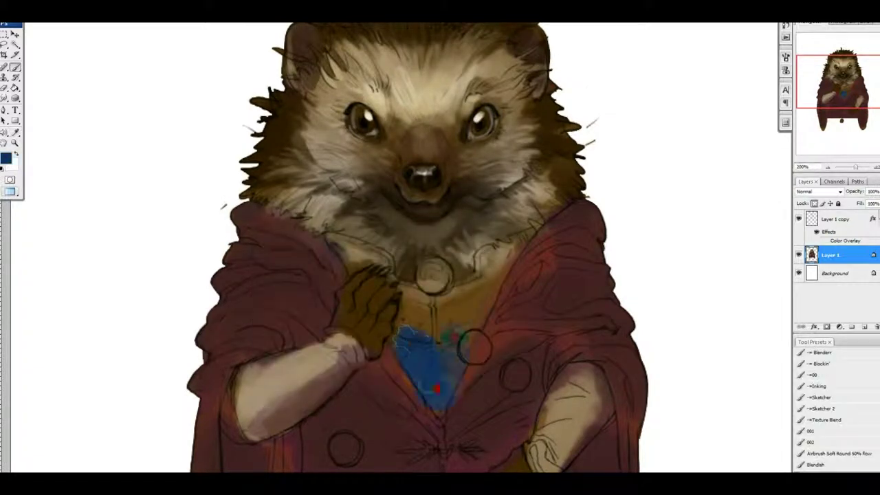
left_click_drag(413, 330, 481, 289)
left_click_drag(419, 295, 538, 253)
scroll(538, 252, "down", 2)
scroll(505, 199, "up", 2)
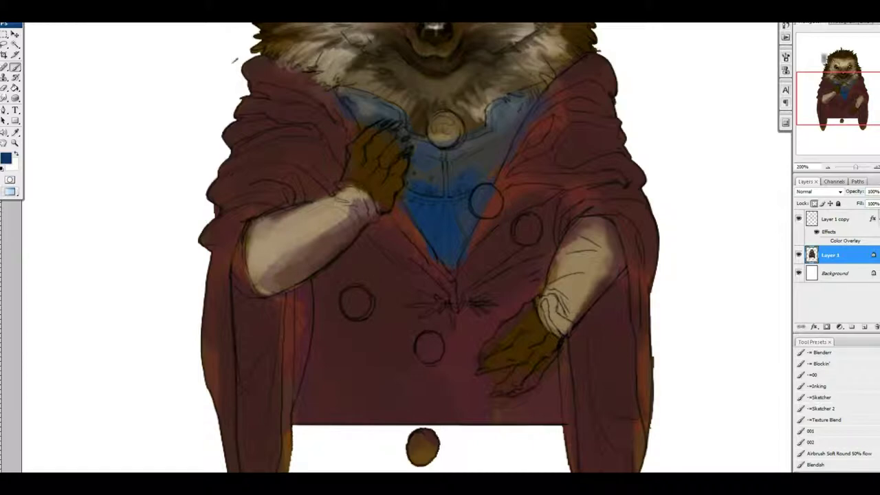
- Mute the vivid blue of the shirt front with a darker greyish navy
scroll(525, 235, "down", 2)
scroll(505, 306, "up", 3)
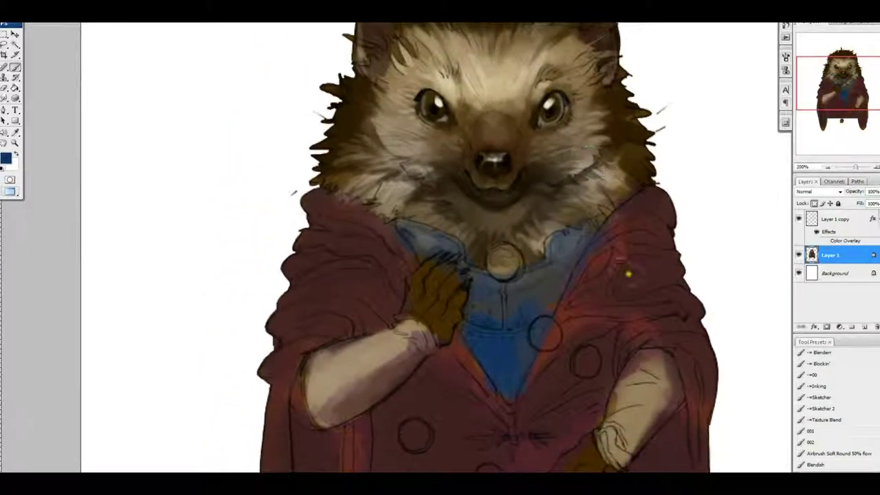
scroll(638, 310, "down", 2)
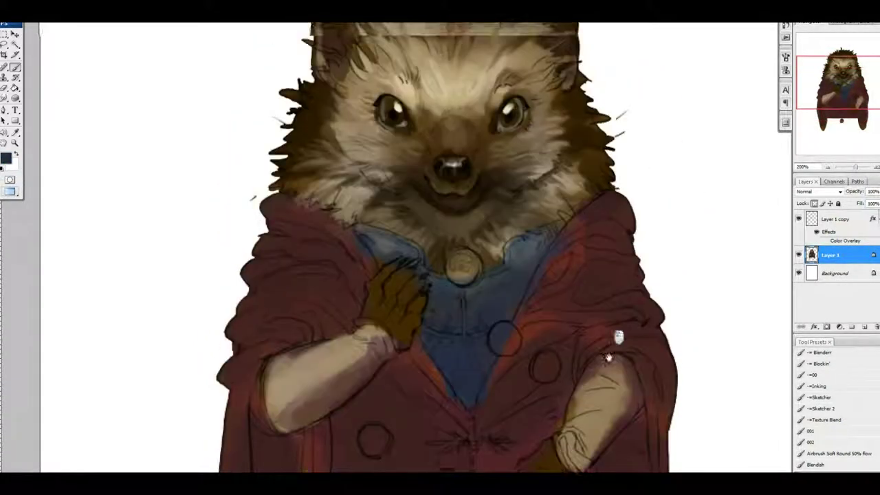
scroll(374, 359, "up", 2)
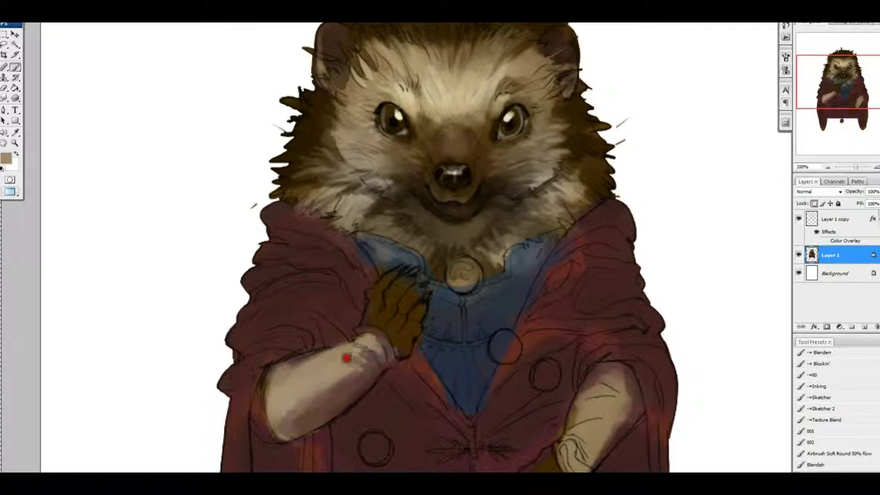
- Paint brown shading strokes on the raised forearm with a sampled tone and smear them with the Smudge tool
left_click(365, 362, "alt")
mouse_move(312, 402)
left_mouse_down()
mouse_move(275, 413)
mouse_move(285, 385)
mouse_move(308, 410)
mouse_move(298, 391)
left_mouse_up()
key("r")
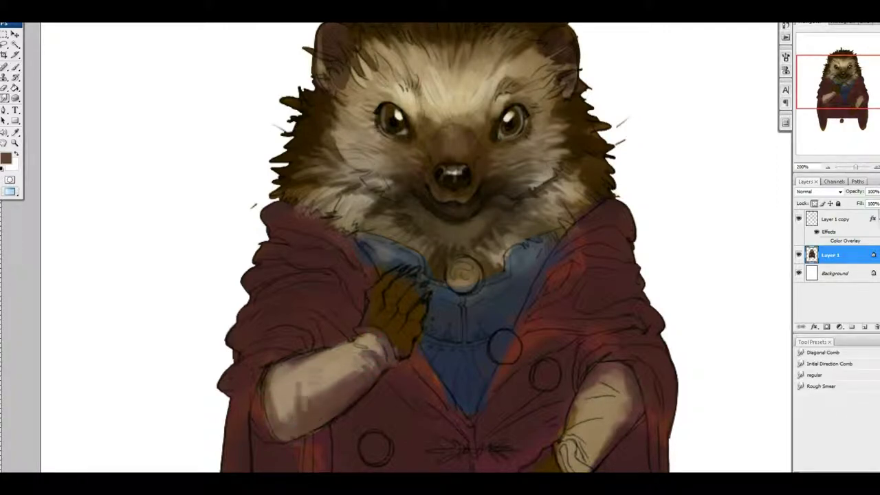
left_click_drag(300, 424, 337, 365)
key("b")
mouse_move(309, 391)
left_mouse_down()
mouse_move(286, 428)
mouse_move(277, 377)
mouse_move(311, 401)
mouse_move(285, 370)
mouse_move(292, 385)
mouse_move(282, 408)
mouse_move(326, 394)
mouse_move(333, 407)
mouse_move(275, 426)
mouse_move(297, 396)
mouse_move(333, 374)
left_mouse_up()
- Build up brown shading around the elbow, underside and wrist of the raised forearm, alternating brush strokes and smudging
key("r")
key("b")
key("r")
key("b")
key("r")
key("b")
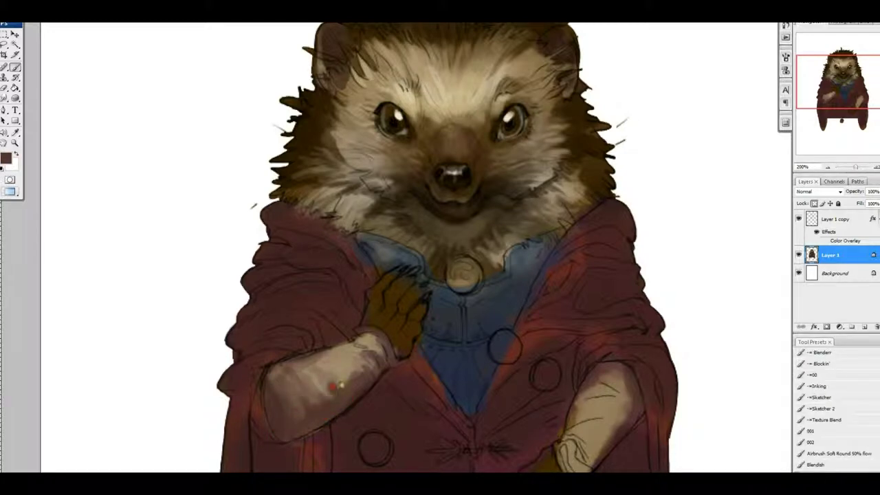
mouse_move(327, 404)
left_mouse_down()
mouse_move(314, 420)
mouse_move(315, 398)
left_mouse_up()
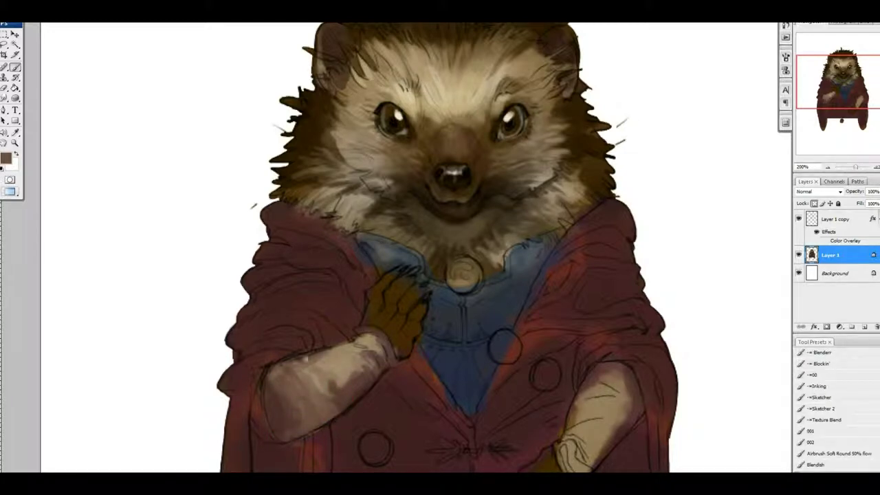
left_click_drag(440, 275, 401, 246)
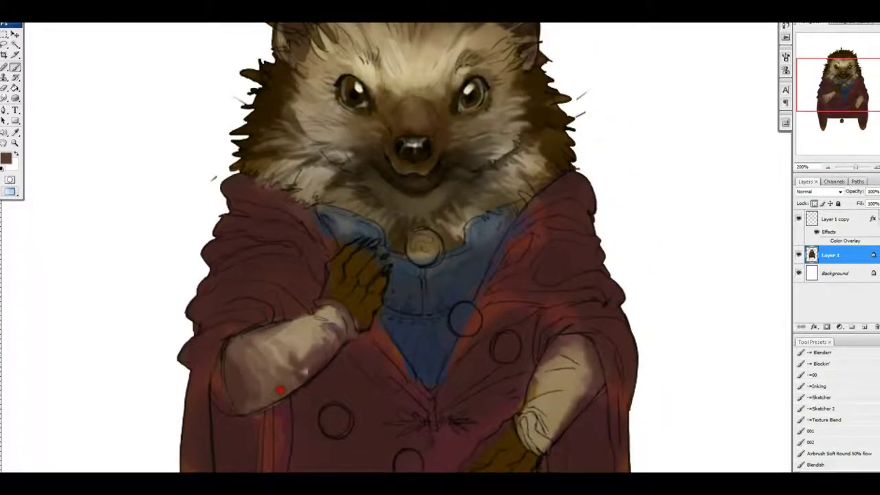
left_click_drag(334, 373, 371, 424)
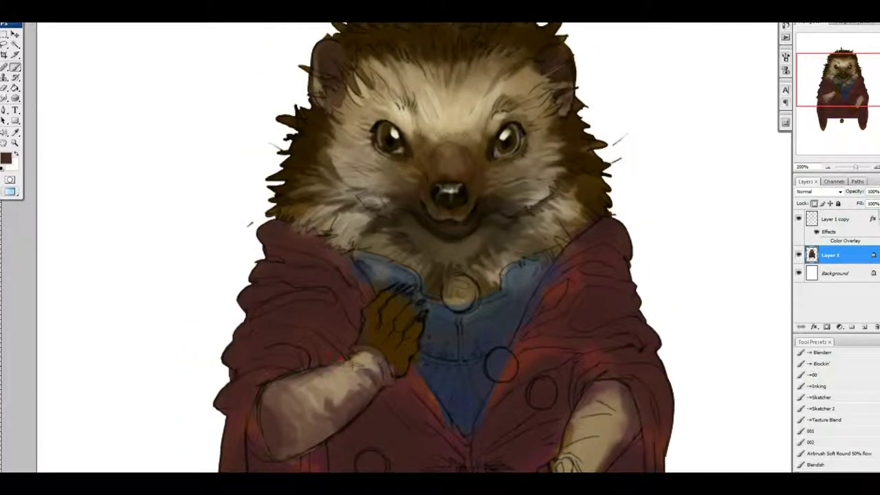
left_click(370, 353, "alt")
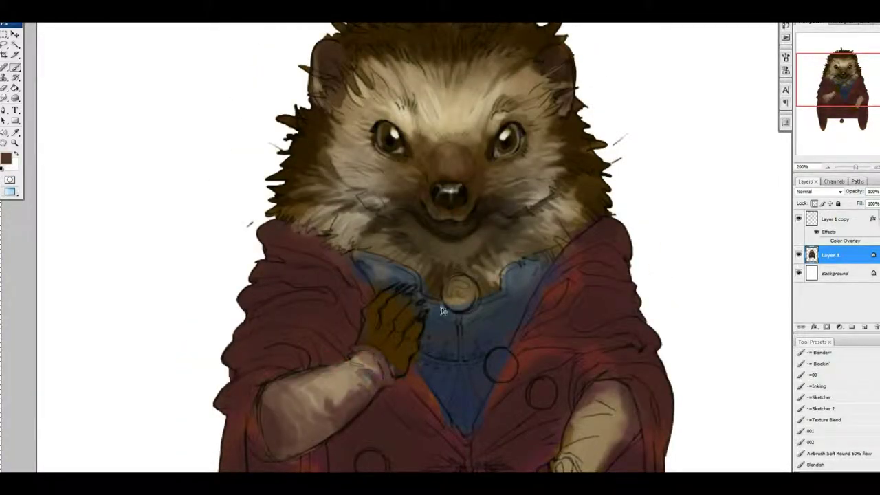
- Shade the lowered forearm with sampled beige and dark brown tones and smudge the strokes together
mouse_move(441, 311)
left_mouse_down()
mouse_move(353, 256)
mouse_move(353, 215)
left_mouse_up()
left_click(475, 359, "alt")
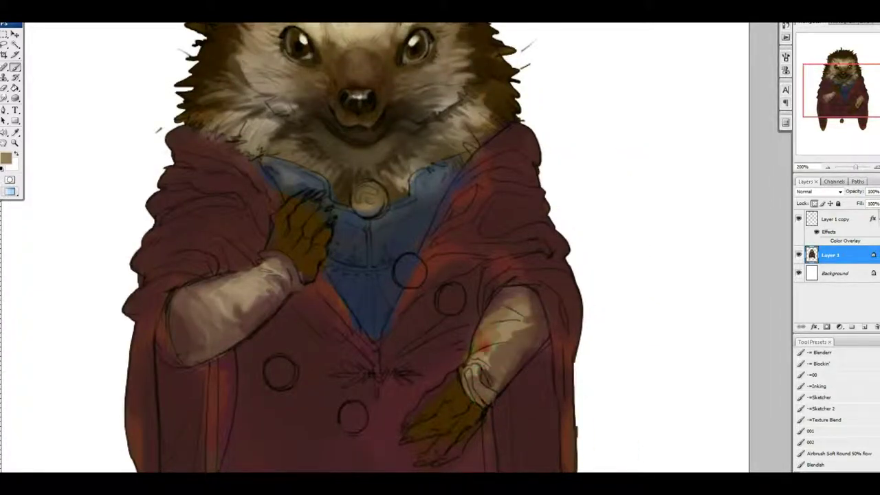
key("r")
key("b")
left_click(505, 389, "alt")
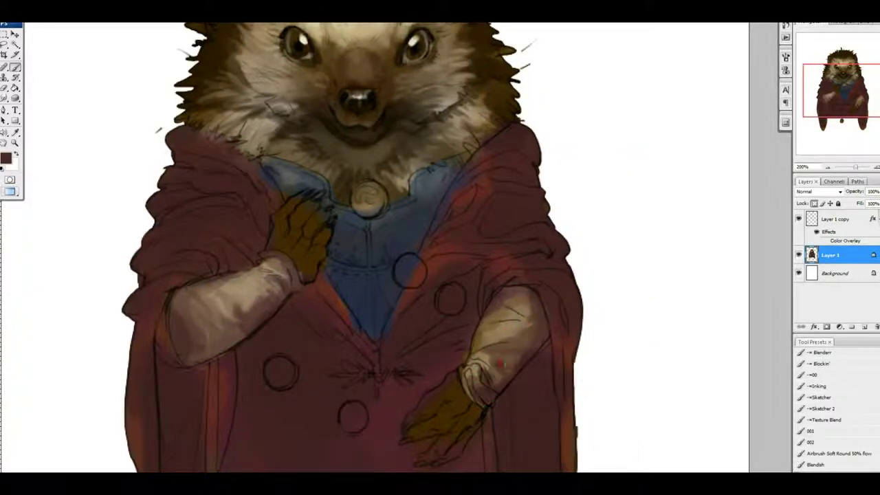
key("r")
left_click_drag(533, 324, 532, 306)
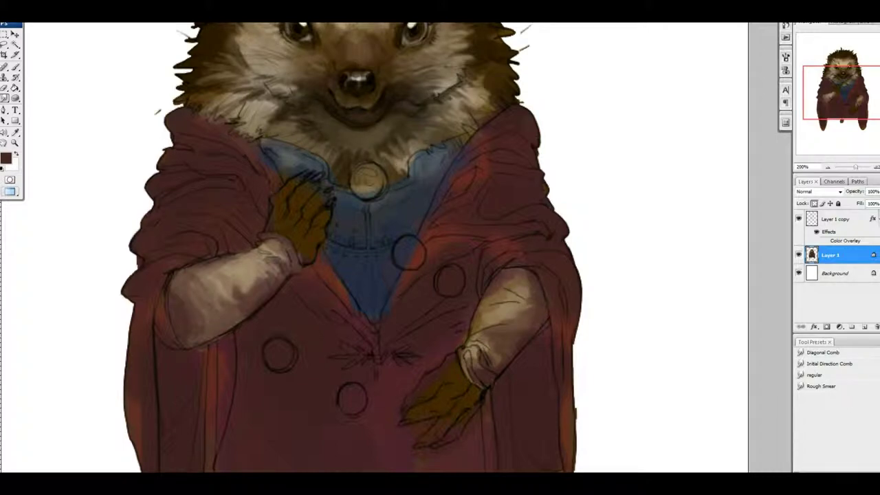
- Pick a lighter beige, paint highlights on both forearms and blend them with the Smudge tool
key("b")
left_click(5, 158)
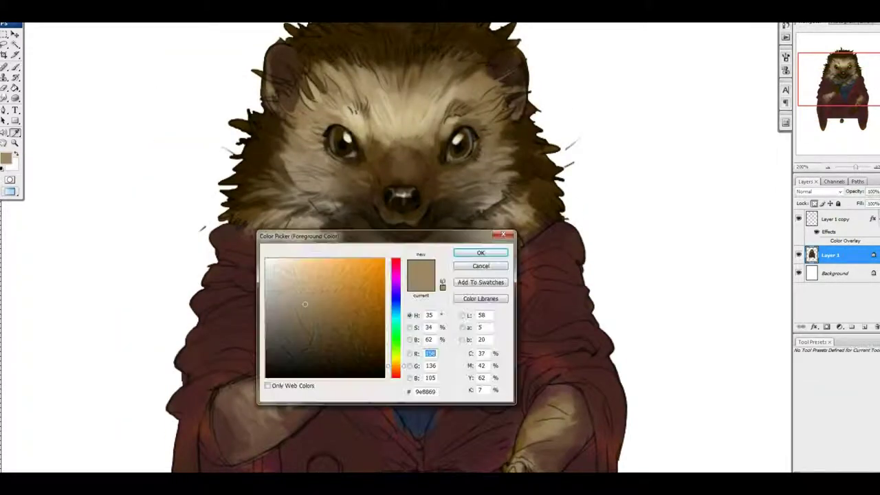
key("Return")
left_click_drag(254, 341, 313, 313)
mouse_move(550, 360)
left_mouse_down()
mouse_move(536, 323)
mouse_move(543, 326)
mouse_move(530, 379)
left_mouse_up()
key("r")
key("b")
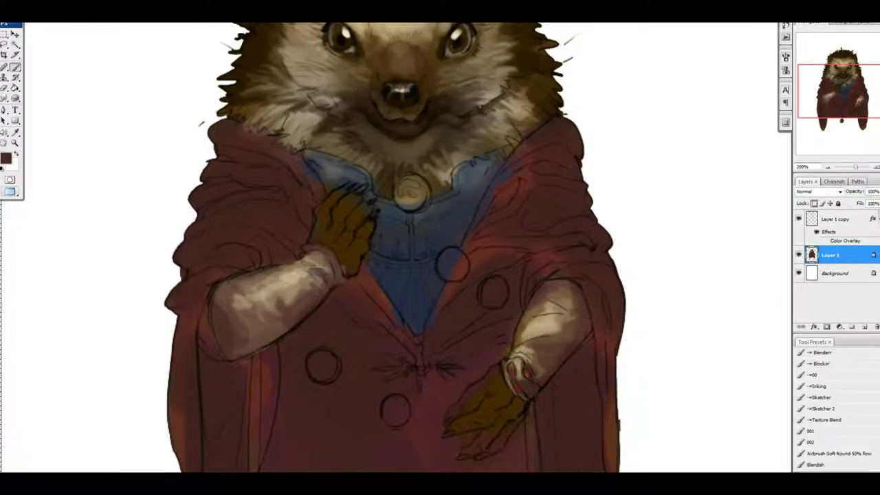
- Shade the lowered hand with a sampled dark tone and add fold shading to the blue shirt
left_click(474, 397, "alt")
left_click_drag(460, 388, 489, 406)
key("h")
left_click_drag(545, 280, 440, 345)
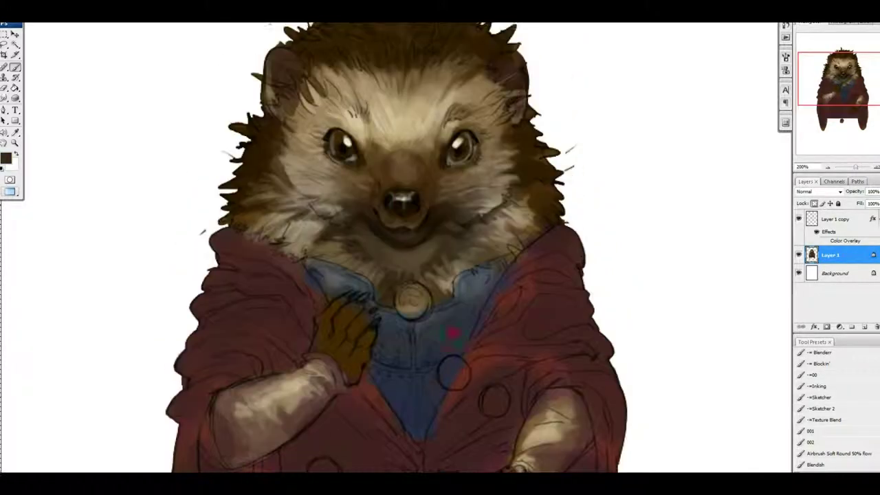
left_click(459, 347, "alt")
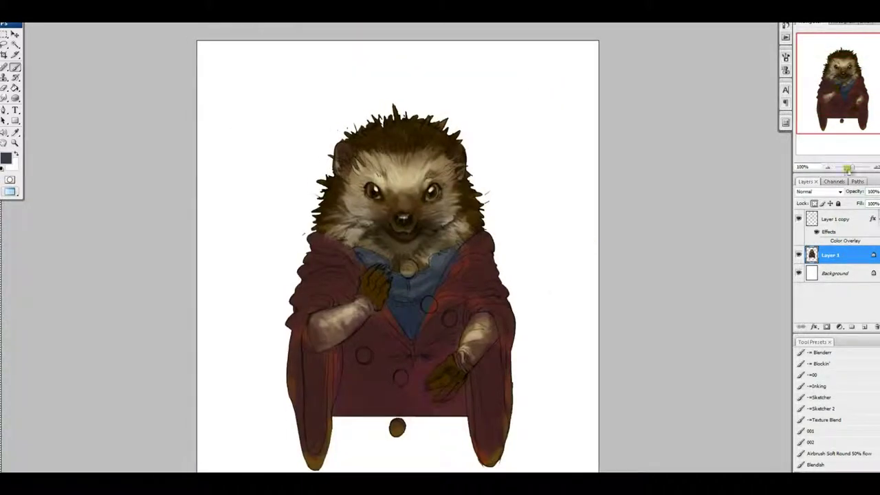
- Darken the outlines of both eyes with black and select the Texture Blend brush preset
key("ctrl+plus")
scroll(616, 165, "down", 3)
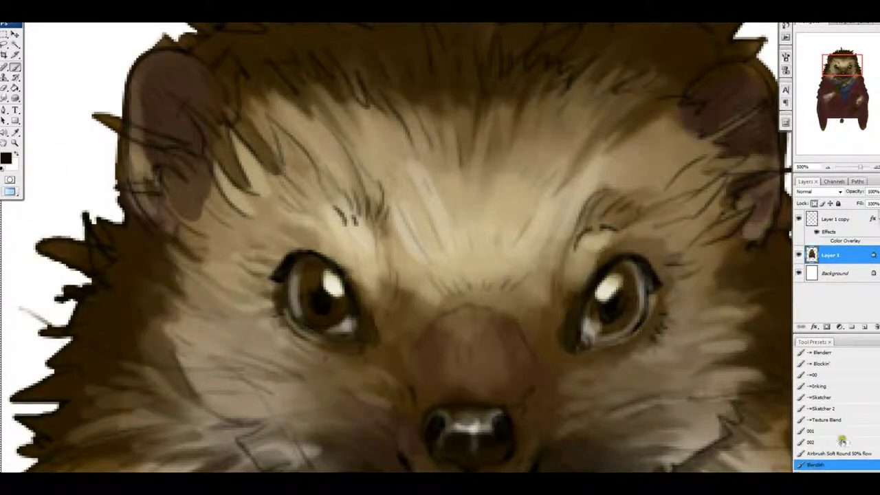
left_click(840, 419)
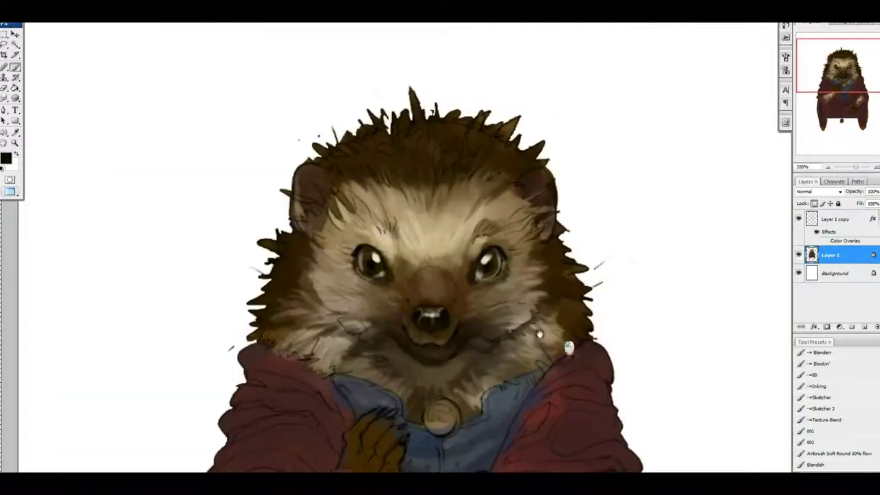
- Paint blackish-brown shadows inside both hanging sleeves down to their tips and around the raised elbow
scroll(498, 303, "down", 10)
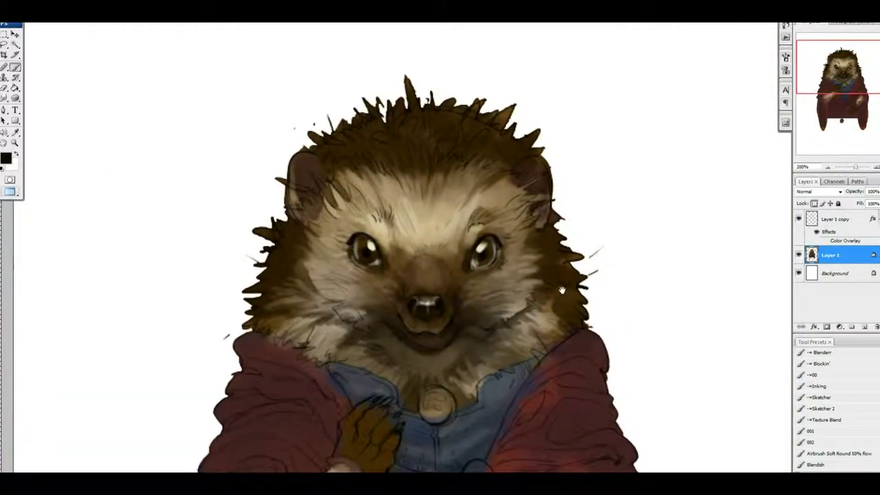
mouse_move(240, 251)
left_mouse_down()
mouse_move(328, 388)
mouse_move(318, 385)
mouse_move(329, 371)
mouse_move(309, 358)
mouse_move(279, 289)
mouse_move(309, 446)
left_mouse_up()
scroll(280, 289, "down", 3)
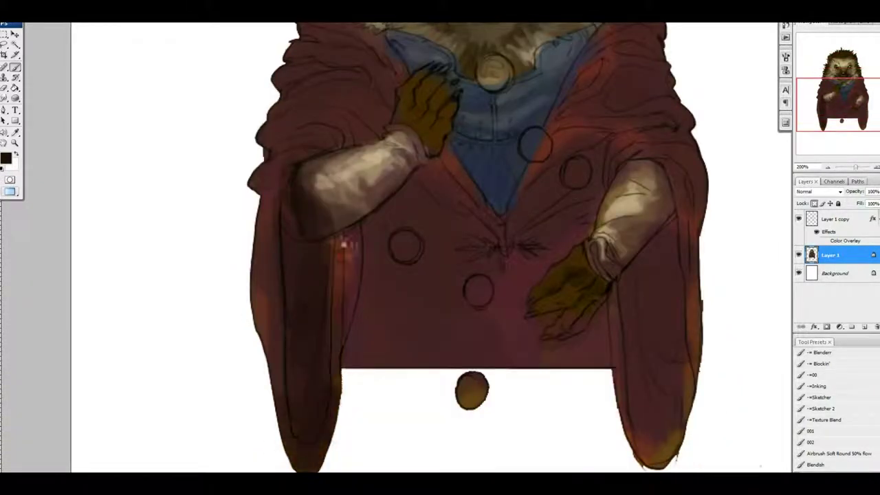
left_click_drag(646, 258, 546, 244)
mouse_move(563, 316)
left_mouse_down()
mouse_move(555, 215)
mouse_move(552, 379)
left_mouse_up()
scroll(550, 375, "down", 2)
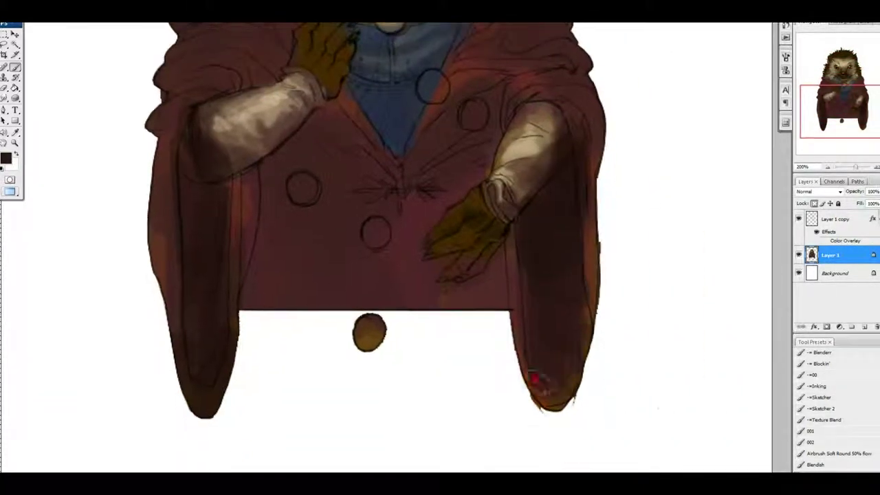
- Darken the coat opening above the lowered forearm and glaze reddish brown over the shoulders, upper sleeves and lapels
scroll(571, 246, "up", 5)
scroll(595, 265, "up", 2)
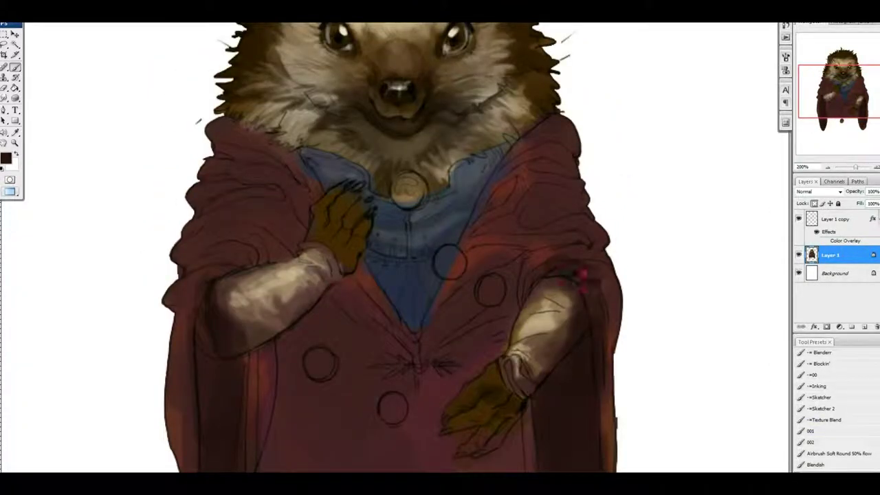
scroll(357, 279, "down", 2)
scroll(354, 274, "up", 2)
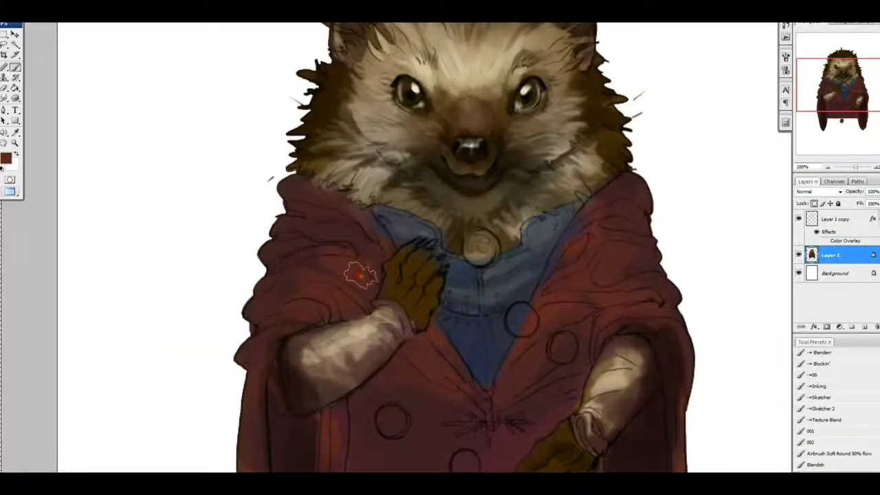
- Deepen the shadows beneath the raised forearm and in the folds above the lowered forearm with sampled dark maroon
scroll(353, 274, "down", 4)
left_click(259, 265, "alt")
scroll(599, 273, "up", 4)
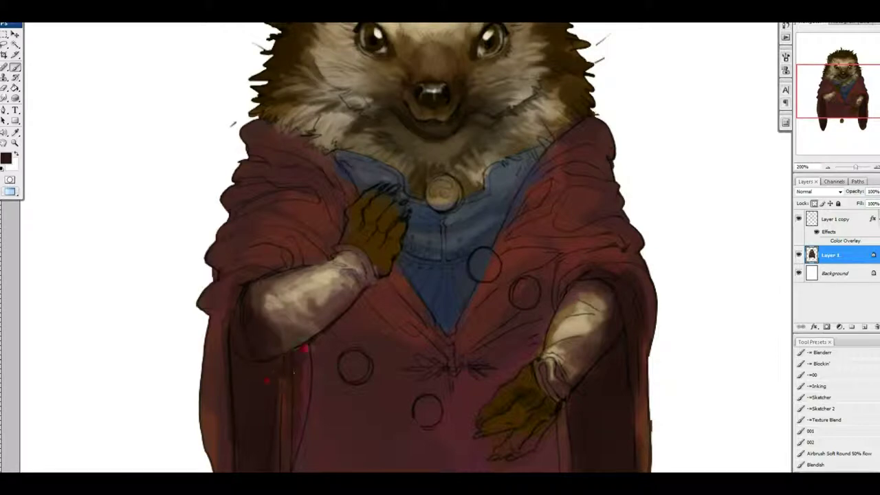
scroll(309, 354, "down", 4)
scroll(591, 222, "up", 2)
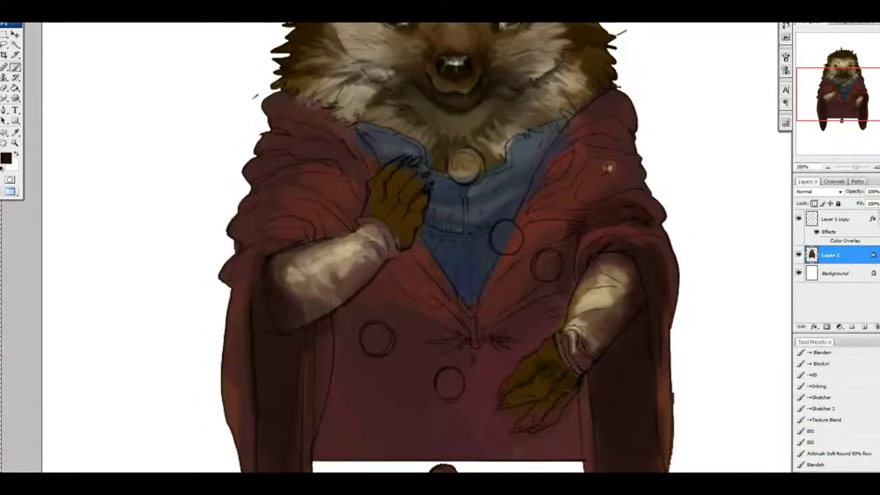
- Paint dark fold shadows across the raised arm's shoulder and upper sleeve and along the lapel beside the shirt
scroll(592, 221, "up", 3)
scroll(412, 278, "left", 3)
mouse_move(403, 282)
left_mouse_down()
mouse_move(433, 300)
mouse_move(457, 265)
mouse_move(364, 227)
left_mouse_up()
scroll(390, 247, "up", 2)
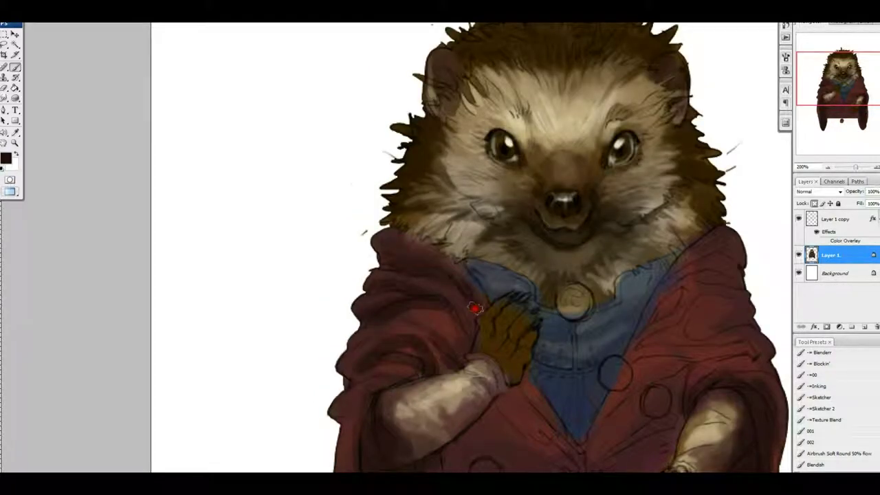
scroll(475, 308, "down", 4)
scroll(475, 308, "right", 2)
scroll(501, 315, "down", 1)
scroll(526, 270, "right", 1)
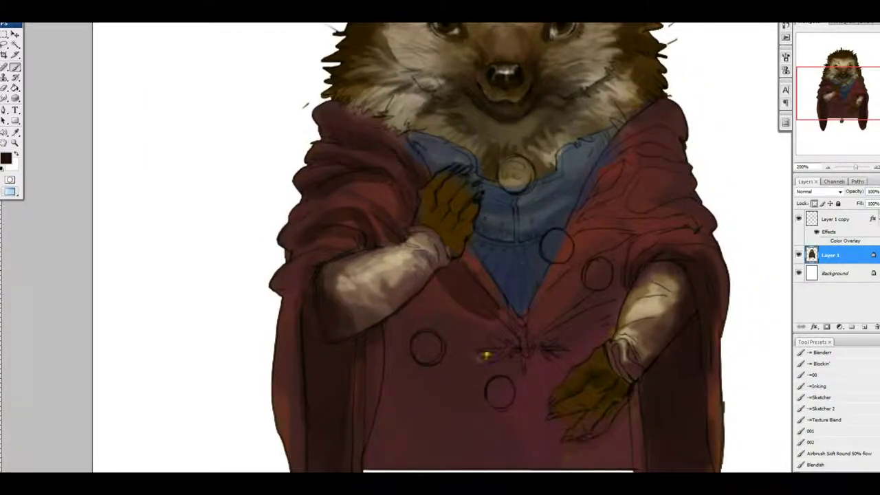
- Blend sampled beige over the raised forearm's fur and sampled brown along the shaded edge of the lowered forearm
scroll(485, 355, "down", 3)
scroll(334, 216, "up", 3)
left_click(334, 289, "alt")
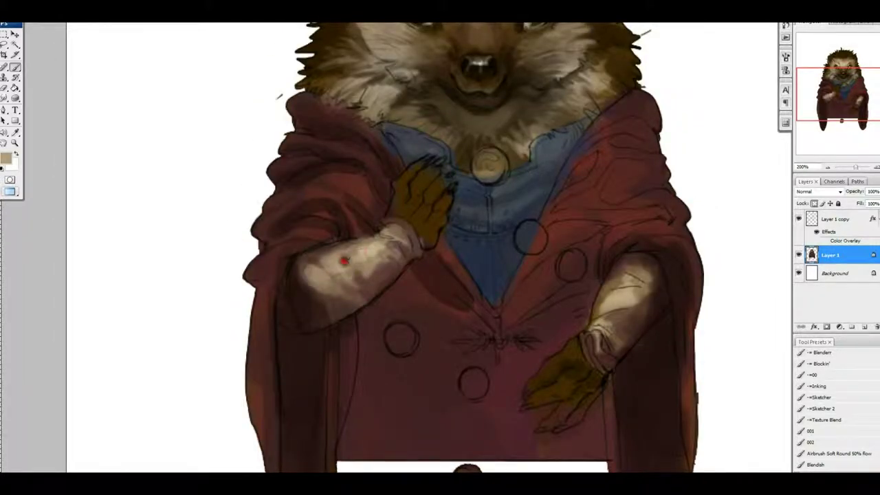
left_click_drag(363, 255, 359, 281)
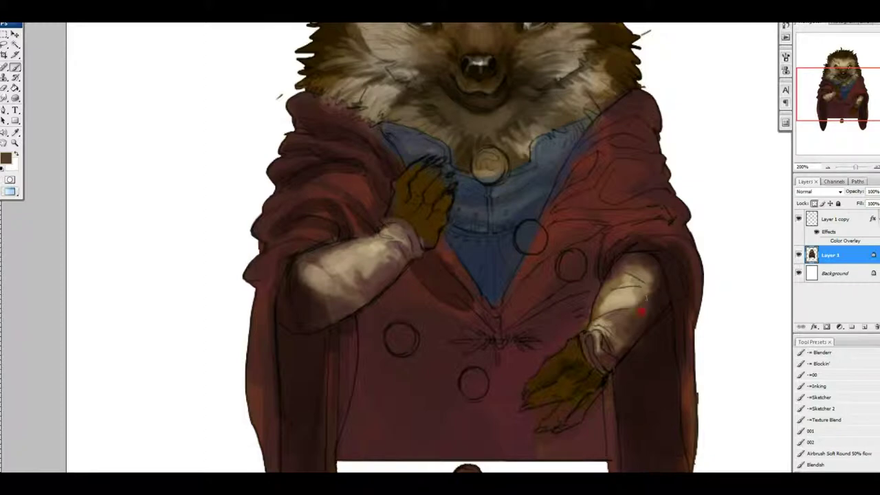
left_click_drag(655, 309, 643, 321)
- Shade the lowered arm's shoulder and upper sleeve and the lapels below the shirt with sampled dark maroon
left_click(577, 322, "alt")
left_click_drag(450, 317, 502, 387)
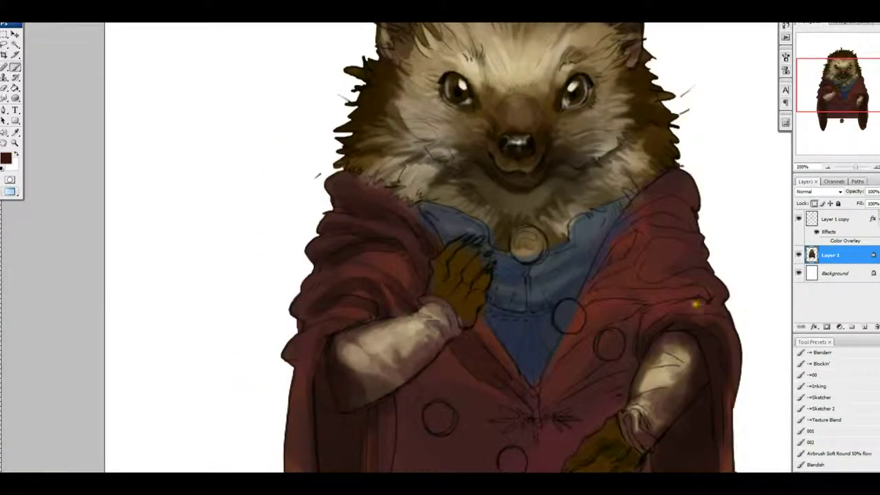
left_click_drag(671, 322, 643, 287)
left_click_drag(501, 371, 595, 335)
mouse_move(575, 292)
left_mouse_down()
mouse_move(567, 329)
mouse_move(649, 247)
left_mouse_up()
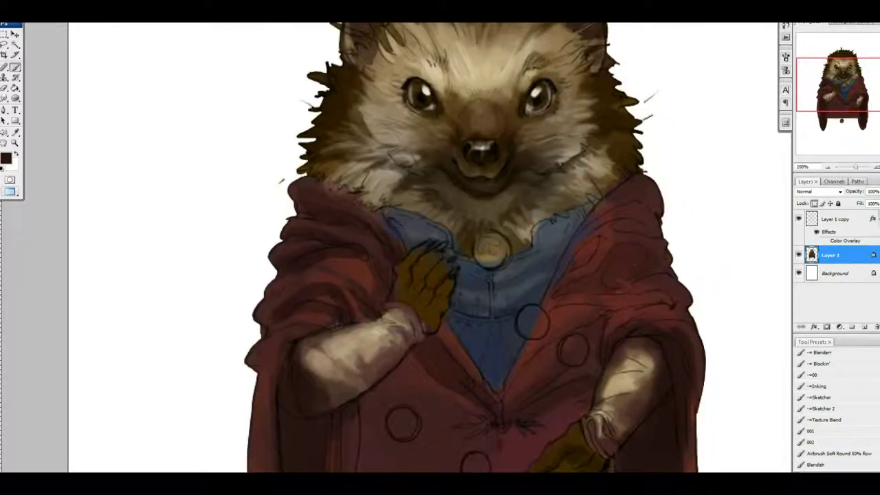
left_click_drag(673, 365, 505, 254)
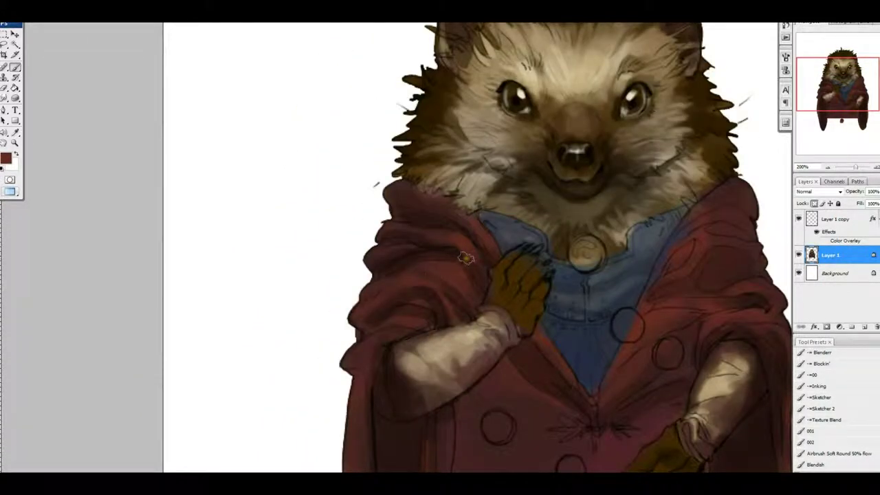
- Refine the raised arm's sleeve folds with sampled maroon tones and darken the hanging sleeve beneath its elbow
scroll(465, 258, "down", 3)
scroll(364, 353, "up", 5)
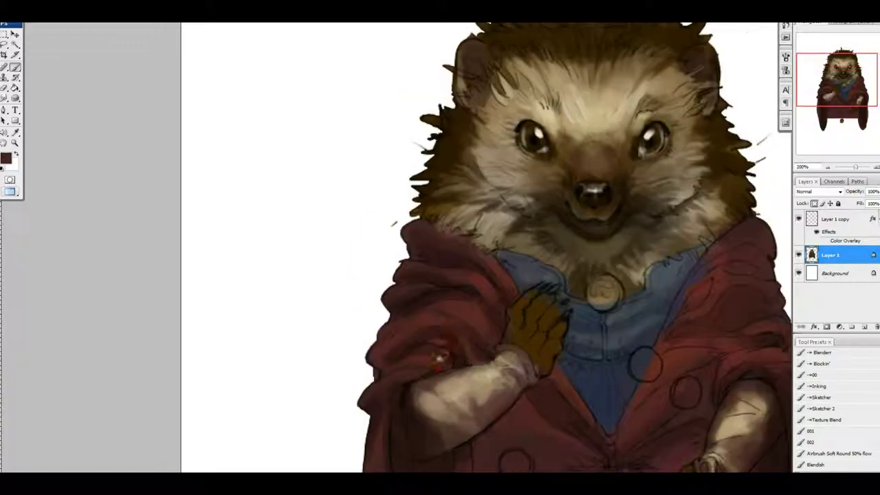
scroll(438, 358, "down", 5)
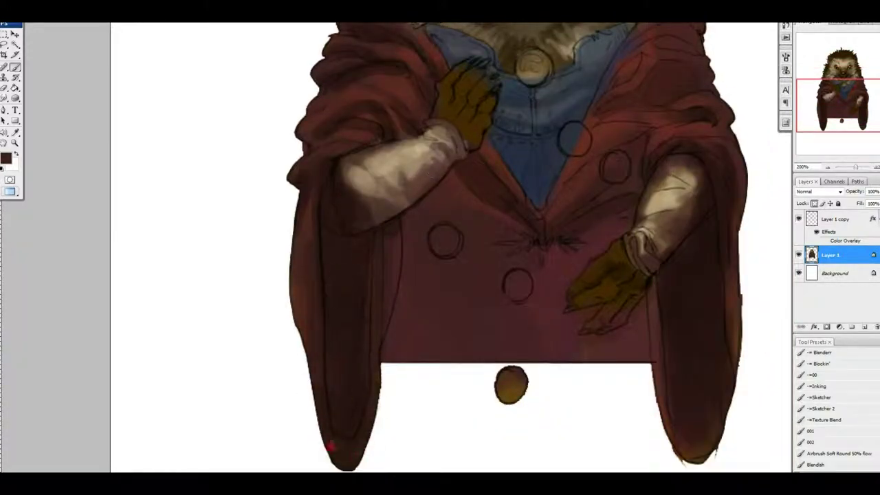
scroll(446, 337, "up", 2)
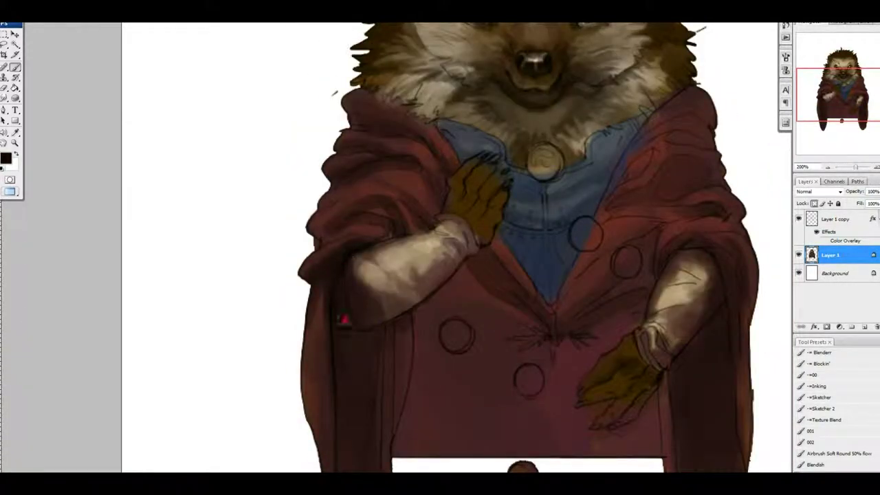
scroll(579, 275, "down", 3)
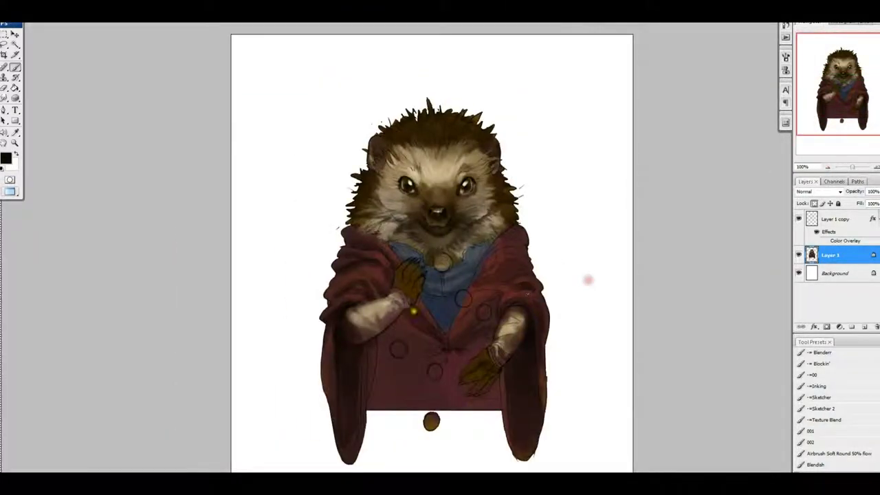
- Darken the coat's lower front and blend dark maroon upward around the buttons and the central gathered folds
mouse_move(372, 352)
left_mouse_down()
mouse_move(395, 402)
mouse_move(493, 397)
left_mouse_up()
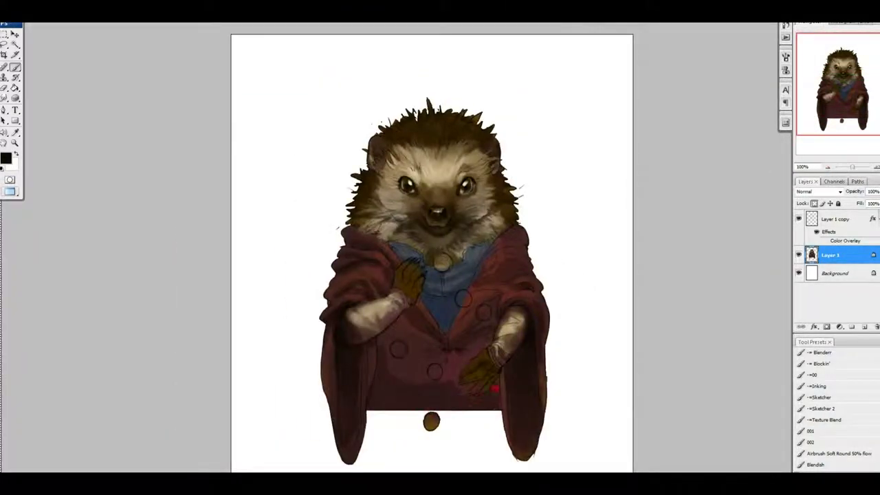
scroll(431, 354, "up", 2)
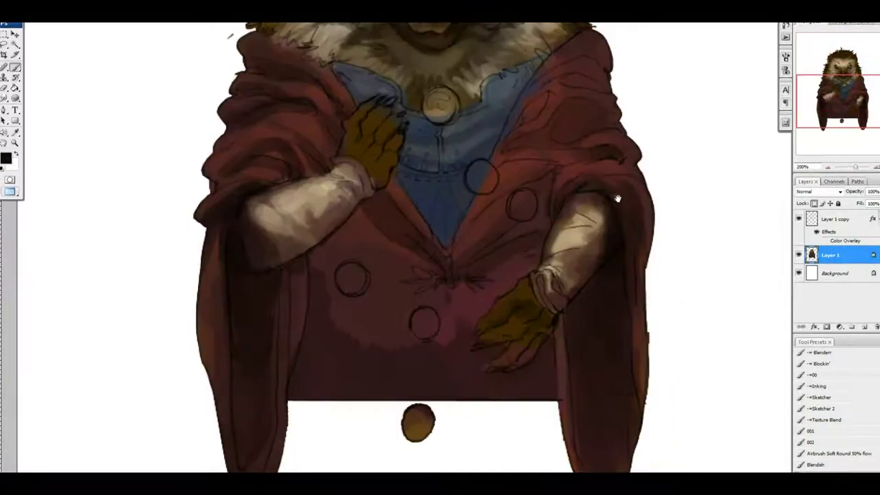
scroll(389, 389, "down", 1)
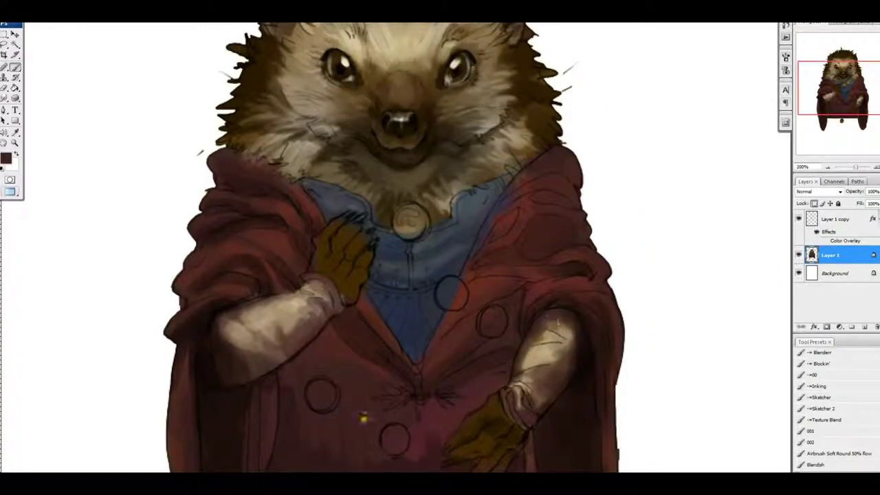
scroll(386, 343, "up", 1)
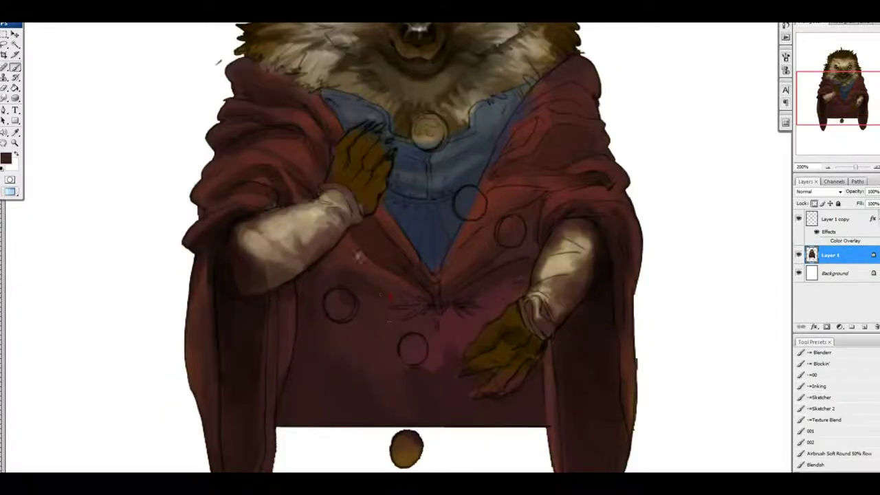
left_click_drag(389, 316, 384, 338)
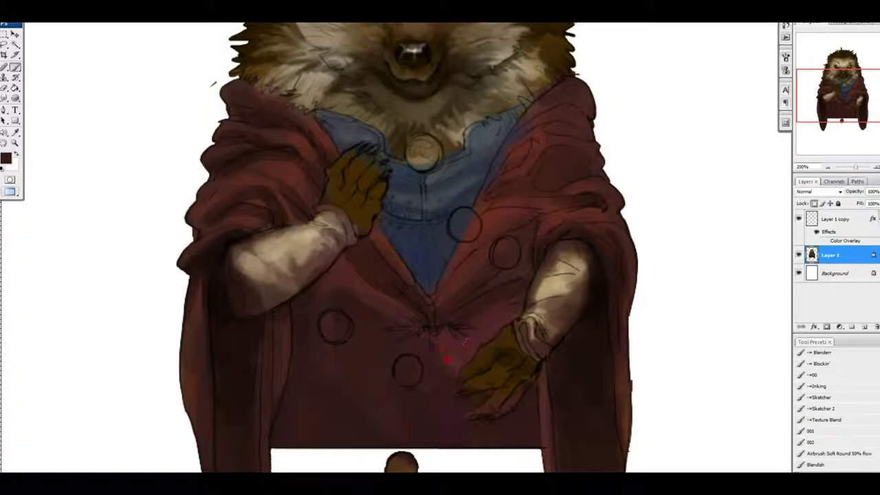
scroll(486, 331, "down", 1)
scroll(489, 319, "up", 1)
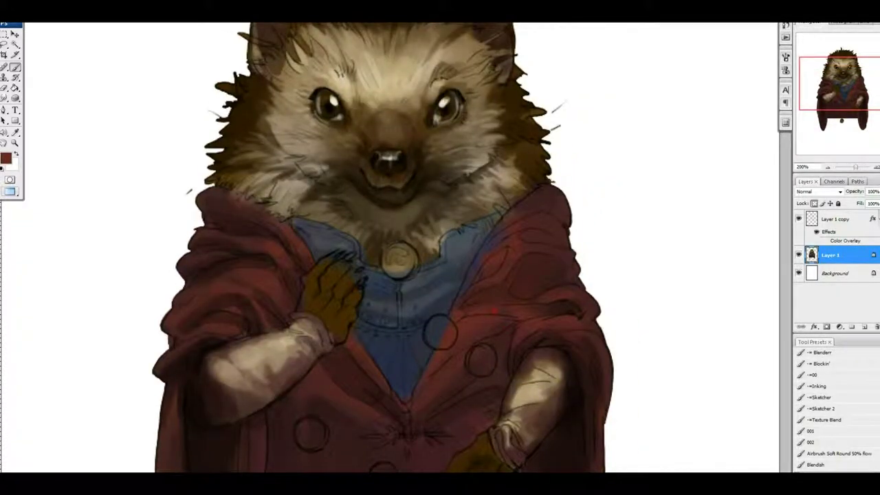
- Paint reddish-maroon folds over the lowered arm's shoulder and along the adjoining lapel
left_click_drag(537, 222, 540, 296)
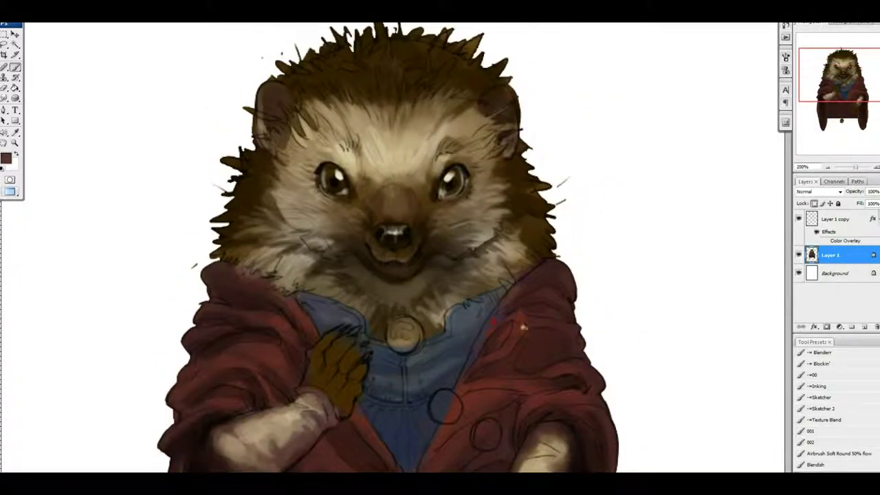
scroll(522, 328, "down", 1)
scroll(490, 259, "up", 1)
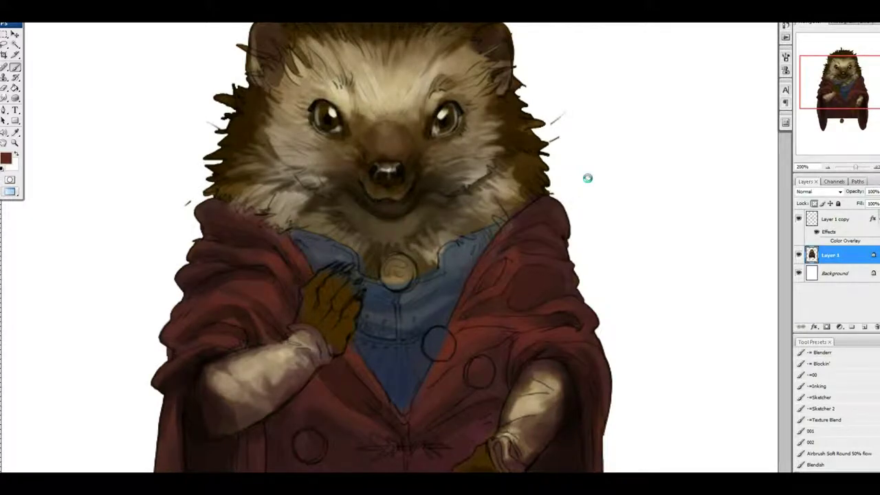
scroll(539, 324, "down", 1)
scroll(567, 295, "up", 1)
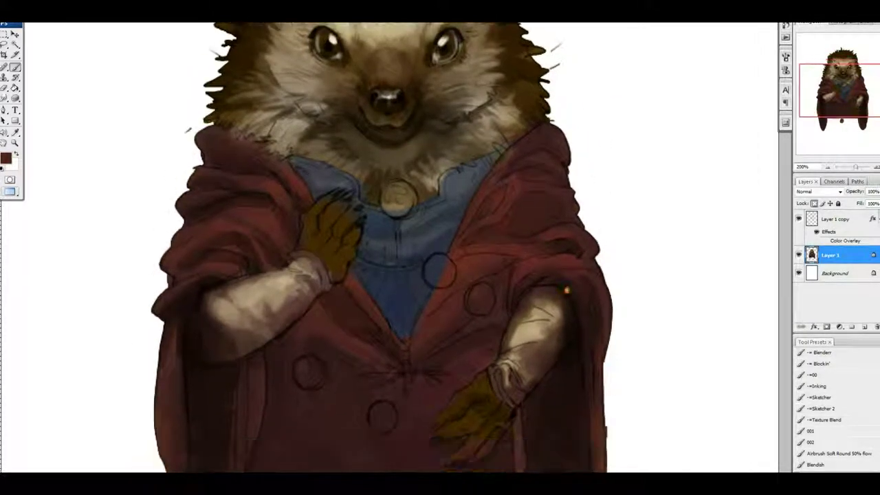
- Deepen the shadows inside the sleeve opening around the lowered forearm with sampled near-black maroon
key("d")
left_click(604, 282, "alt")
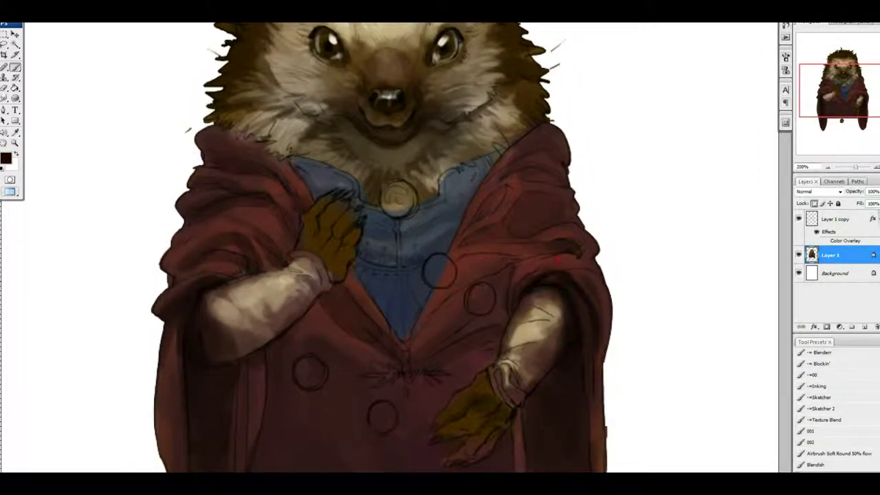
scroll(556, 258, "down", 1)
scroll(444, 365, "up", 1)
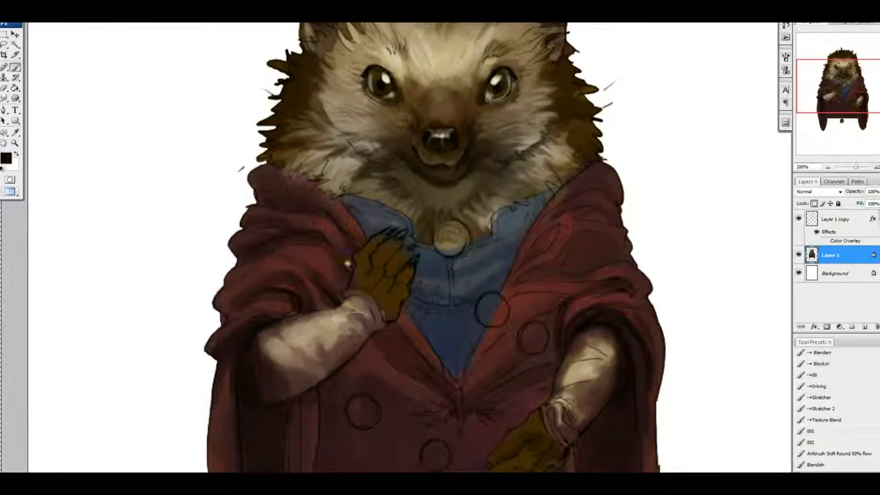
scroll(330, 302, "up", 1)
left_click_drag(678, 434, 628, 350)
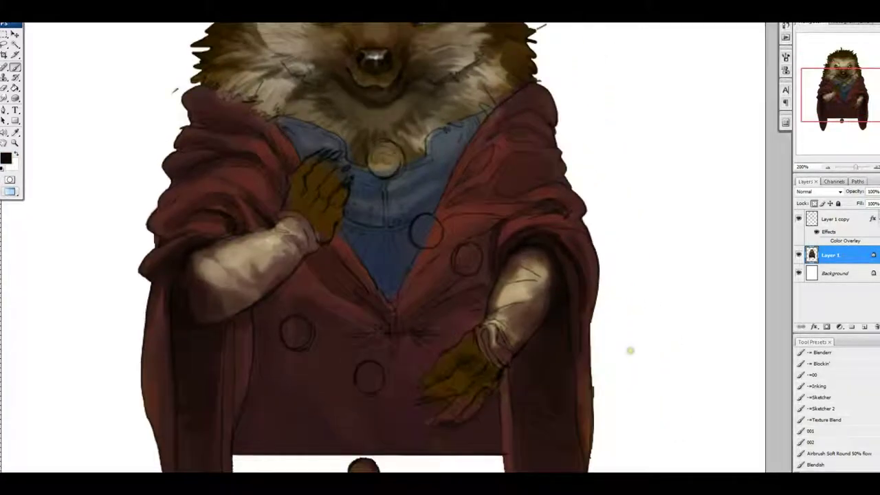
- Add sampled beige highlights to the lowered forearm near its wrist and touch up the surrounding sleeve with dark maroon
left_click(827, 167)
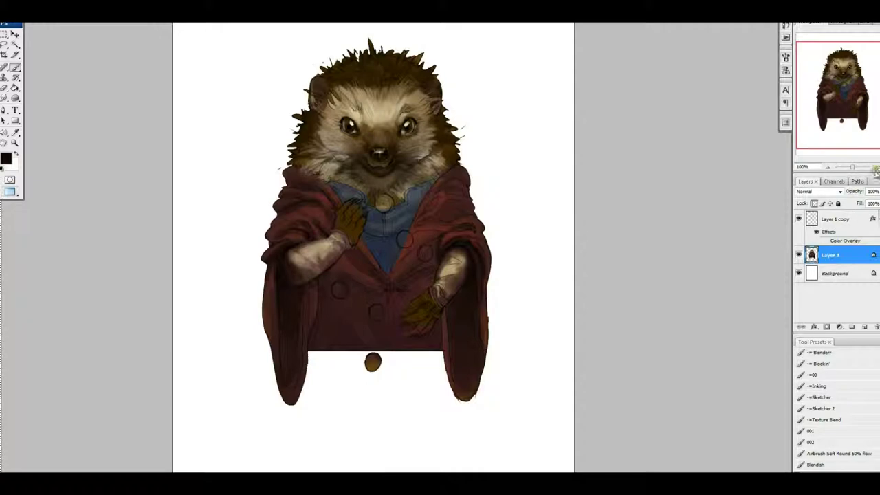
left_click_drag(852, 167, 856, 167)
scroll(585, 255, "down", 1)
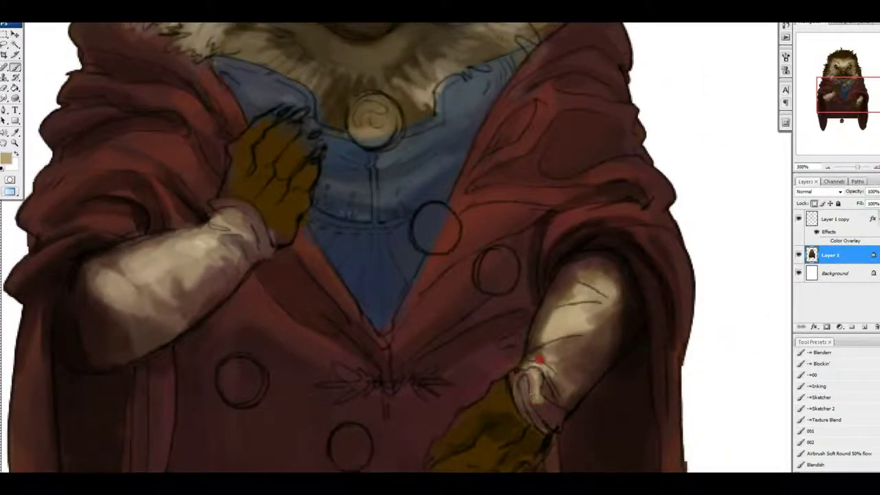
scroll(551, 400, "down", 1)
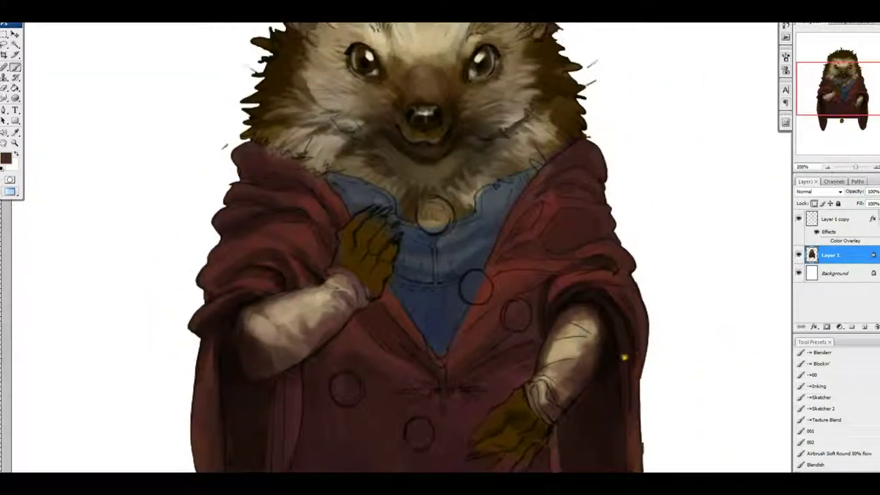
left_click_drag(624, 357, 627, 286)
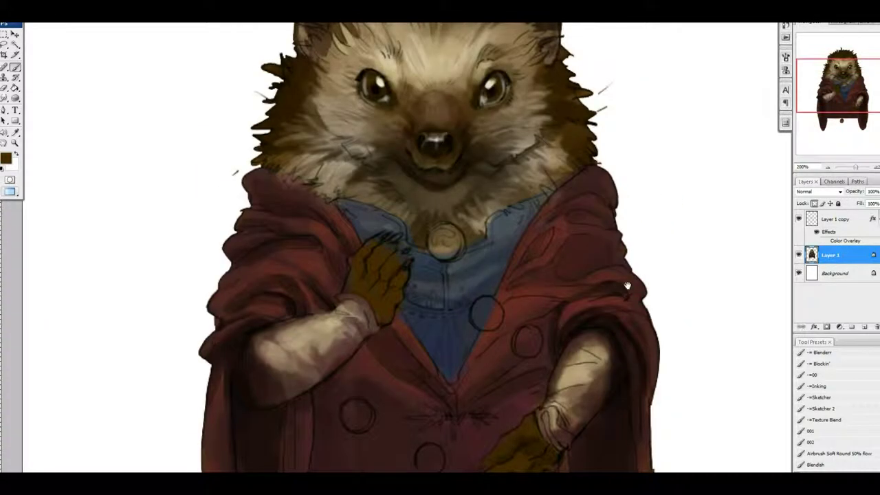
- Choose a dark navy and shade the shirt's collar, chest folds and the V-shaped area below its seam
left_click(6, 158)
left_click(635, 206)
left_click(577, 275)
left_click(723, 172)
mouse_move(444, 310)
left_mouse_down()
mouse_move(405, 303)
mouse_move(454, 307)
left_mouse_up()
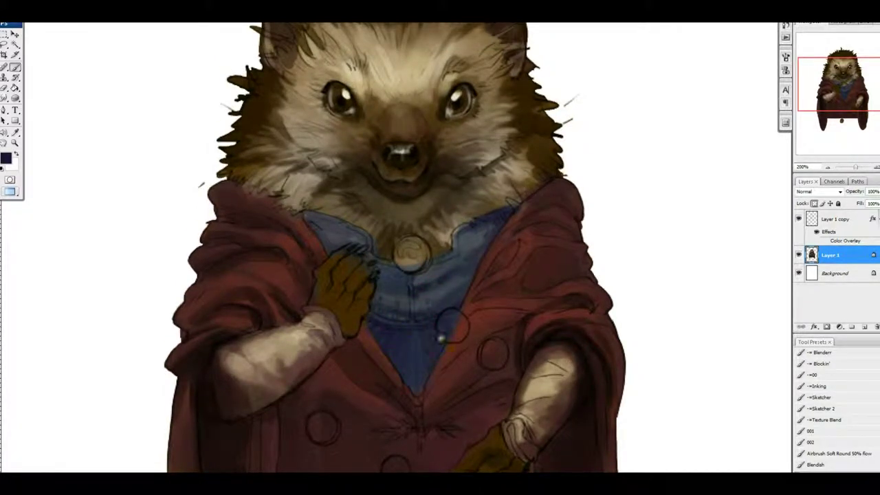
left_click_drag(393, 275, 420, 323)
left_click_drag(393, 296, 384, 313)
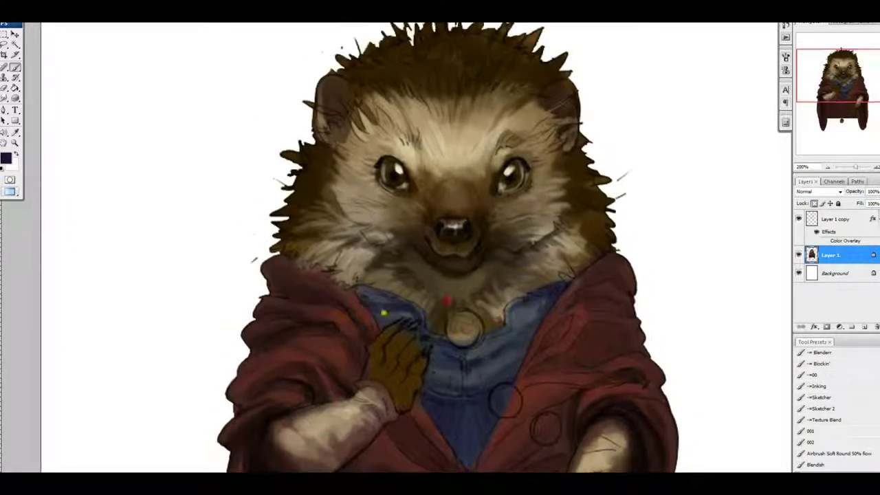
left_click(384, 312, "alt")
left_click_drag(532, 288, 630, 197)
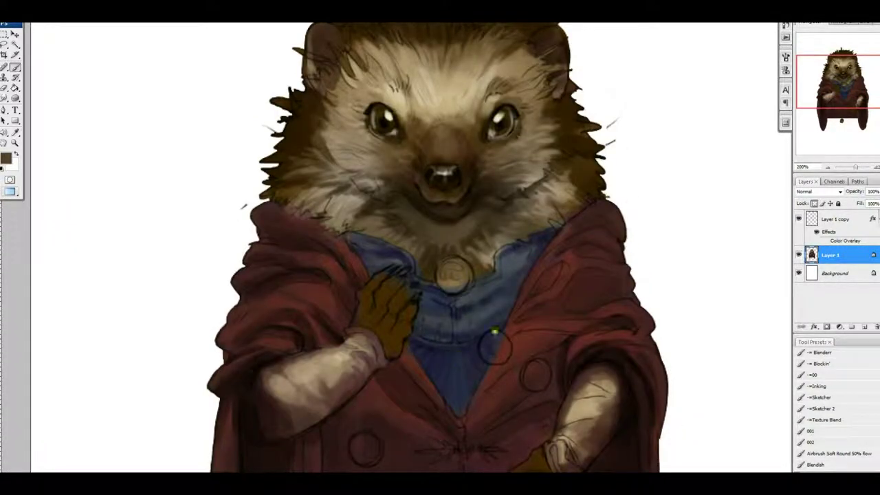
left_click_drag(545, 219, 501, 244)
- Choose a pale pink and fill in the round throat button and the buttons on the coat
left_click(6, 158)
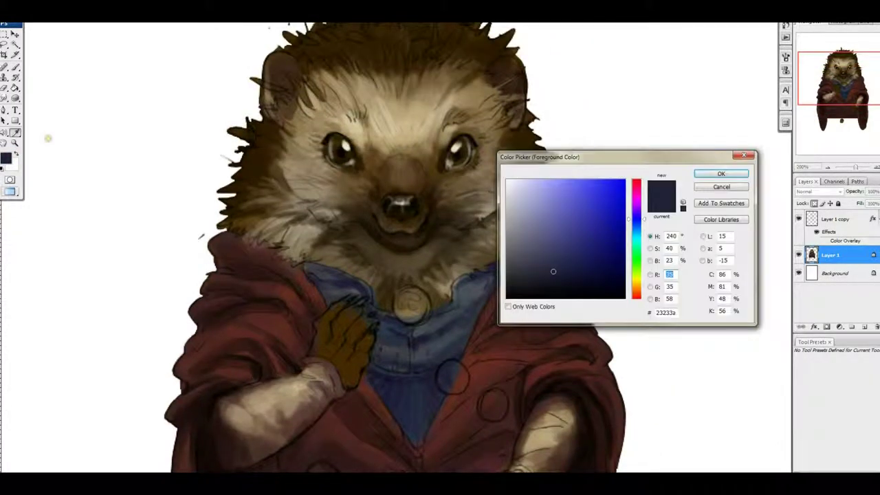
left_click(518, 194)
key("Return")
left_click_drag(402, 301, 428, 220)
left_click_drag(479, 292, 478, 272)
left_click_drag(516, 297, 568, 265)
left_click_drag(471, 385, 471, 382)
left_click_drag(398, 336, 392, 338)
scroll(462, 275, "down", 3)
left_click_drag(459, 389, 467, 397)
left_click_drag(467, 288, 479, 453)
- Paint a soft pale pink highlight along the hedgehog's lower lip
key("ctrl+plus")
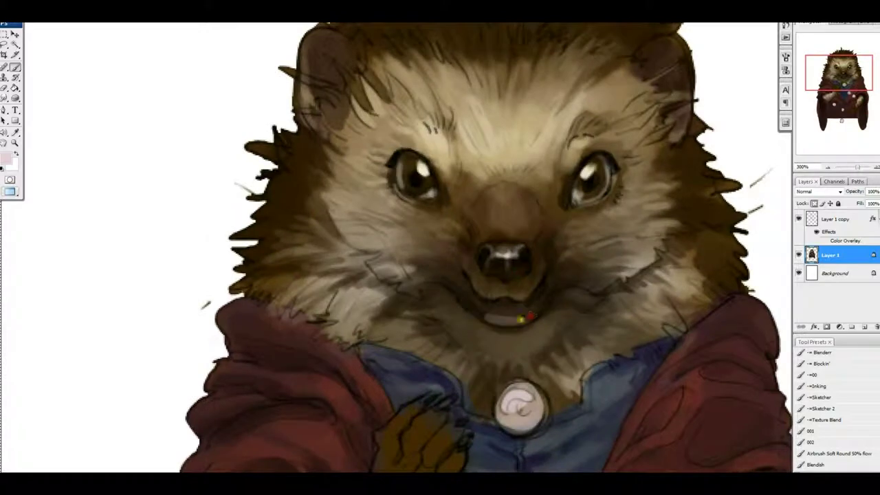
left_click_drag(508, 323, 492, 405)
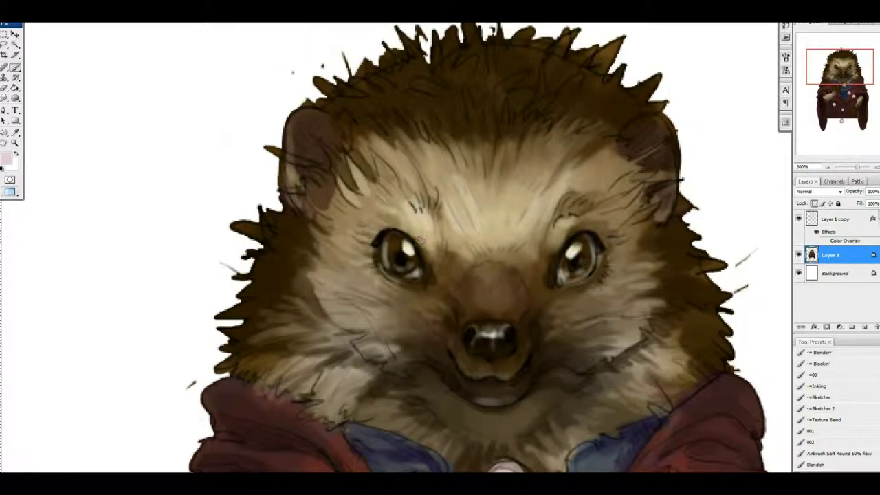
key("ctrl+minus")
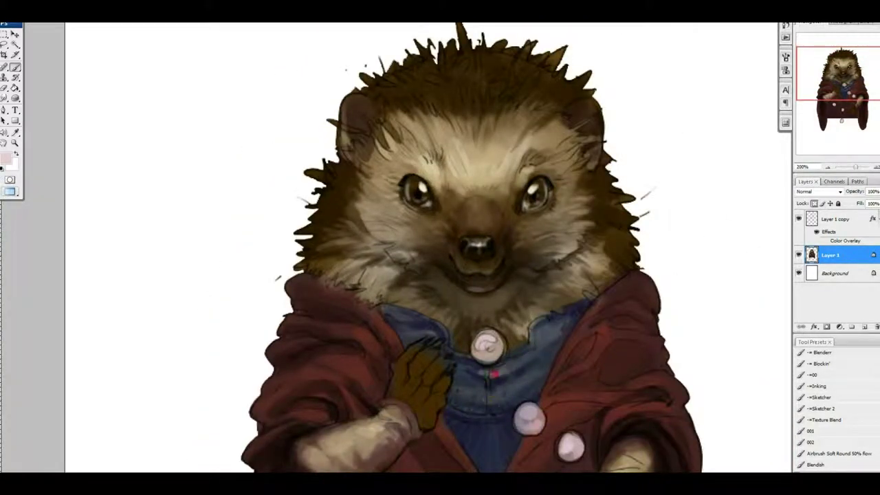
- Paint pale highlights on the shirt folds below the throat button and soften them with sampled greyish tones
mouse_move(481, 395)
left_mouse_down()
mouse_move(502, 400)
mouse_move(536, 374)
left_mouse_up()
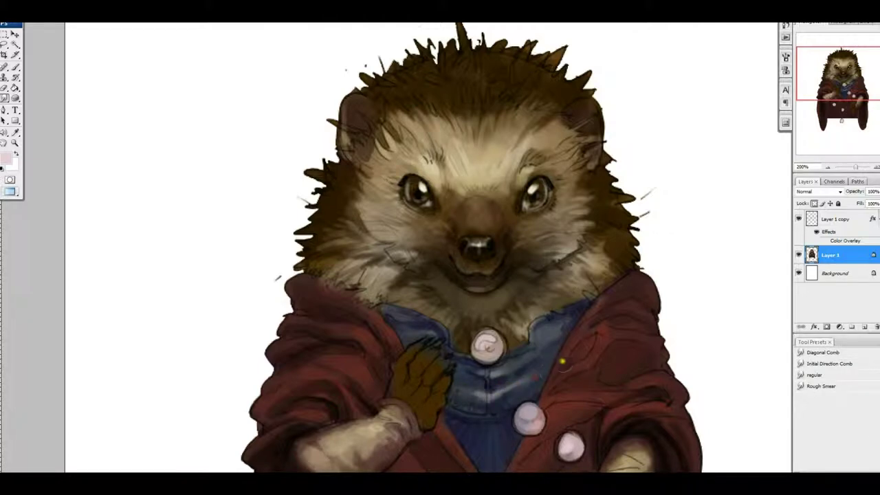
left_click(519, 382, "alt")
left_click(516, 399, "alt")
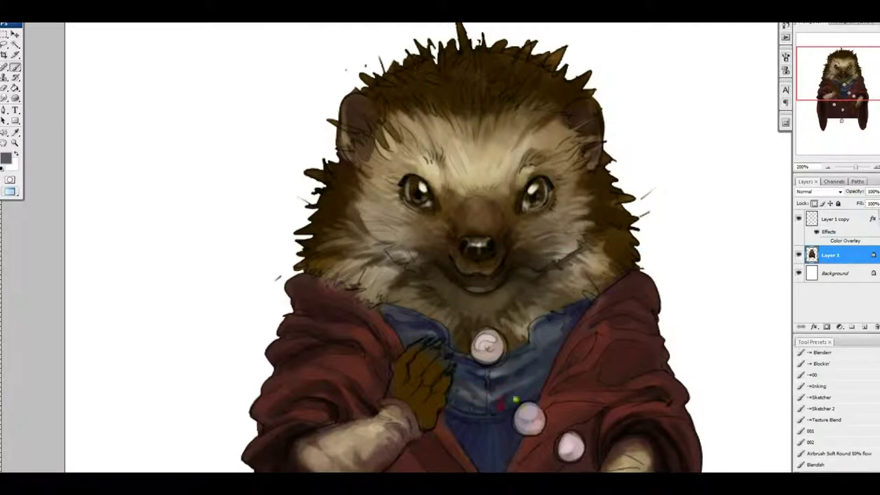
left_click_drag(568, 373, 583, 443)
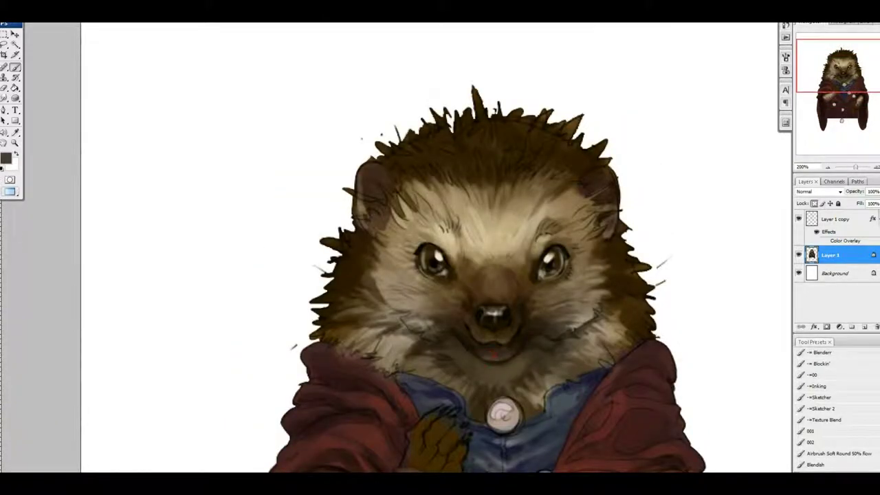
- Refine the fur on the hedgehog's chin and throat above the collar with sampled tan and dark brown tones
left_click_drag(476, 350, 474, 303)
left_click(532, 354, "alt")
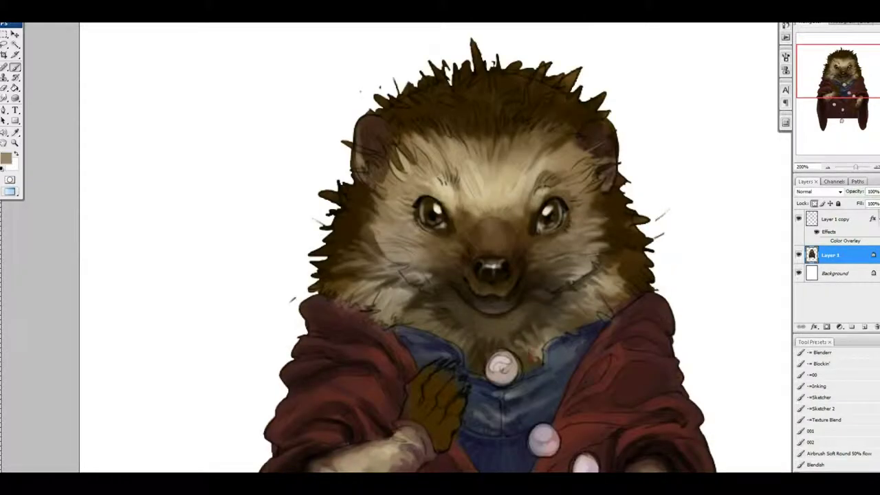
scroll(480, 360, "up", 1)
left_click(460, 328, "alt")
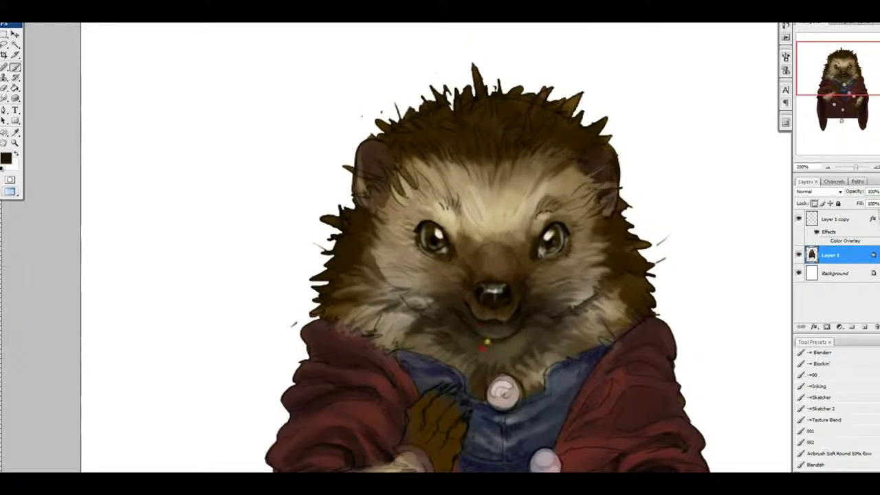
mouse_move(536, 325)
left_mouse_down()
mouse_move(532, 238)
mouse_move(542, 316)
left_mouse_up()
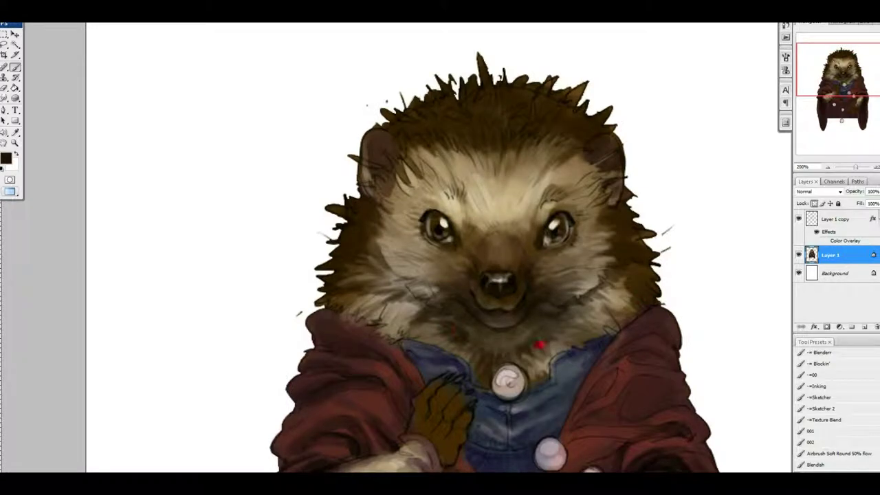
left_click(560, 344, "alt")
left_click_drag(619, 215, 612, 268)
- Blend sampled light tan fur across the top of the muzzle between the eyes
left_click(516, 306, "alt")
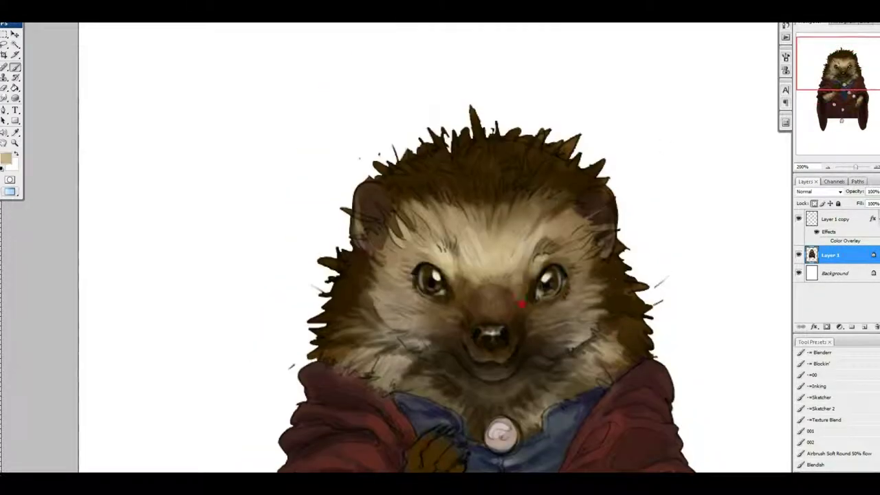
mouse_move(464, 282)
left_mouse_down()
mouse_move(529, 292)
mouse_move(519, 253)
mouse_move(519, 293)
left_mouse_up()
mouse_move(467, 285)
left_mouse_down()
mouse_move(518, 283)
mouse_move(508, 293)
mouse_move(457, 285)
left_mouse_up()
left_click_drag(508, 302, 526, 279)
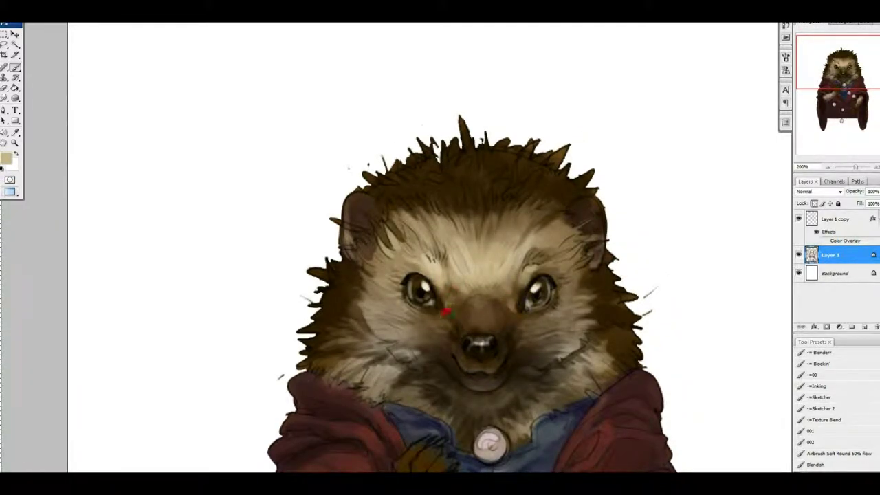
- Paint fur folds and shading on the forearm of the lowered arm using tones sampled from it
scroll(526, 279, "down", 10)
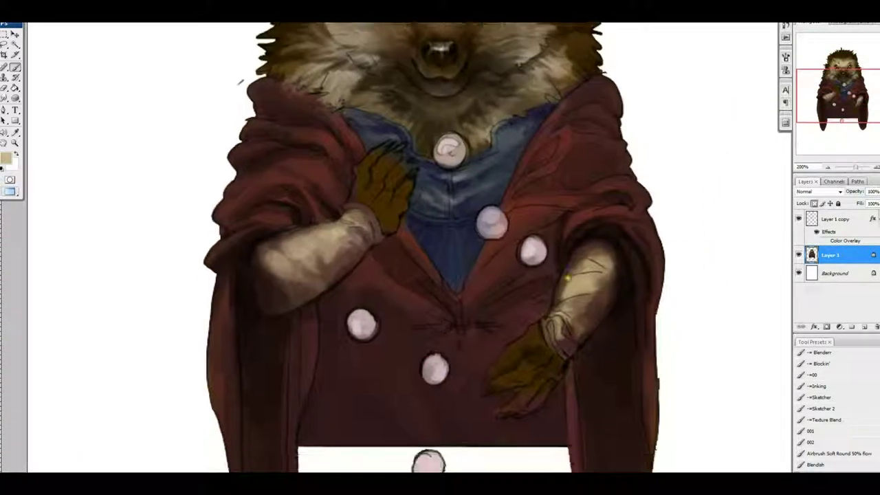
left_click(568, 278, "alt")
left_click_drag(591, 268, 626, 278)
left_click_drag(723, 193, 704, 155)
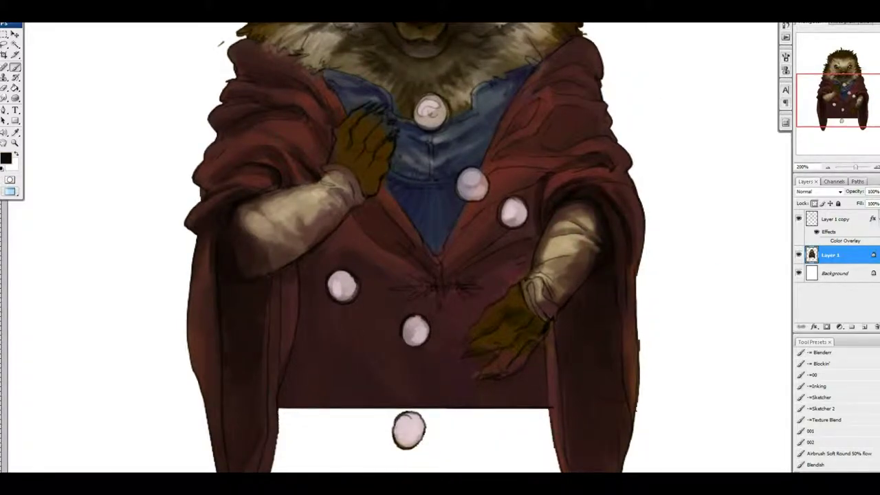
- Choose a muted reddish brown and paint it over both paws, adding dark brown sampled from the lowered paw
left_click(823, 170)
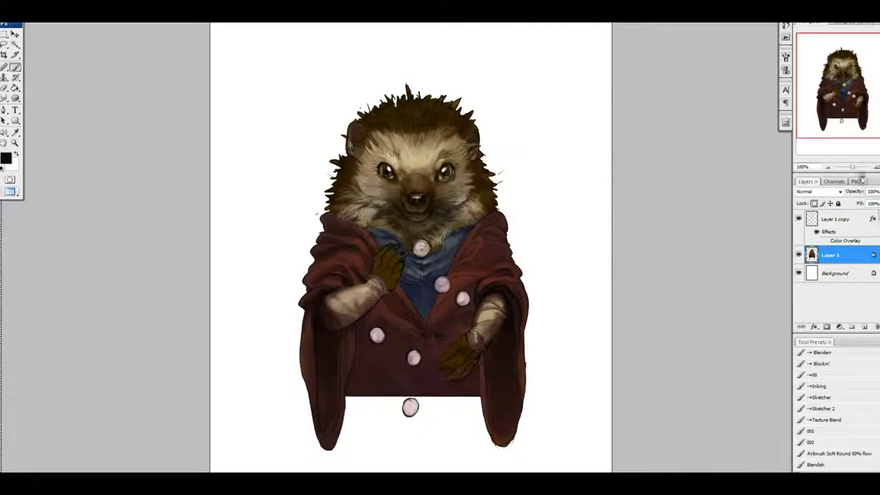
left_click_drag(414, 180, 631, 304)
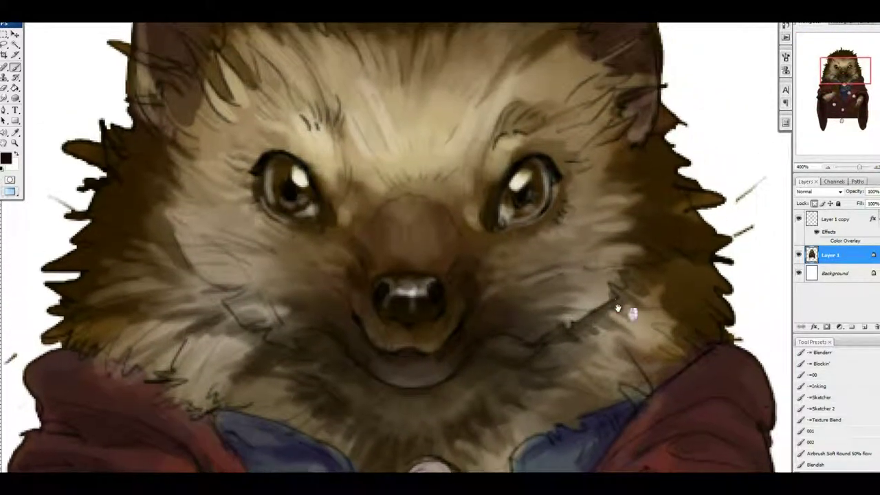
left_click(825, 166)
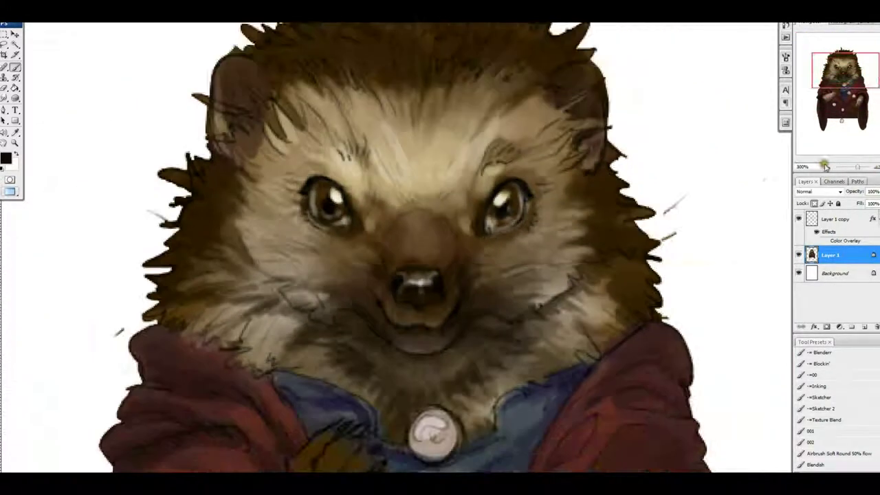
left_click(824, 167)
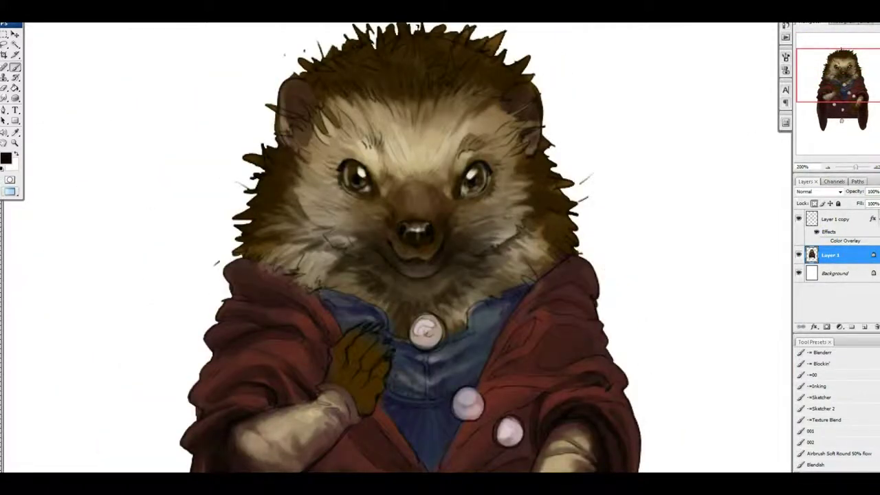
left_click(6, 157)
left_click_drag(610, 263, 570, 246)
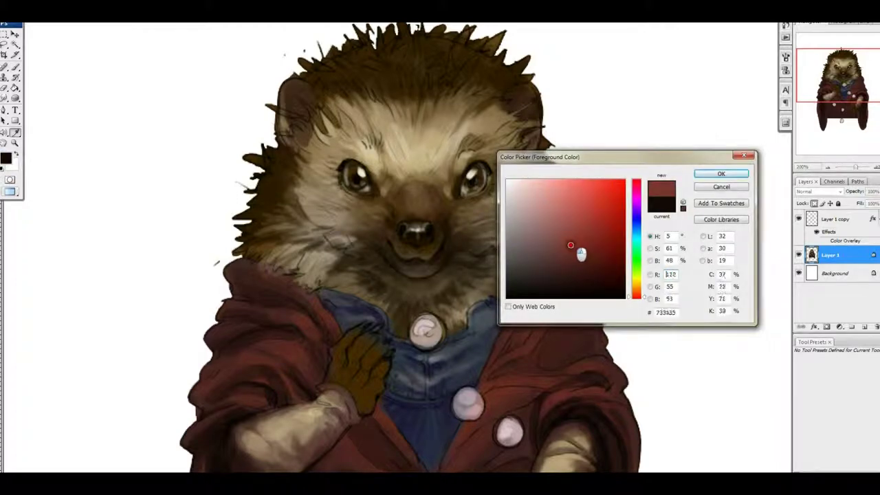
left_click(724, 172)
scroll(413, 344, "down", 5)
left_click(446, 333, "alt")
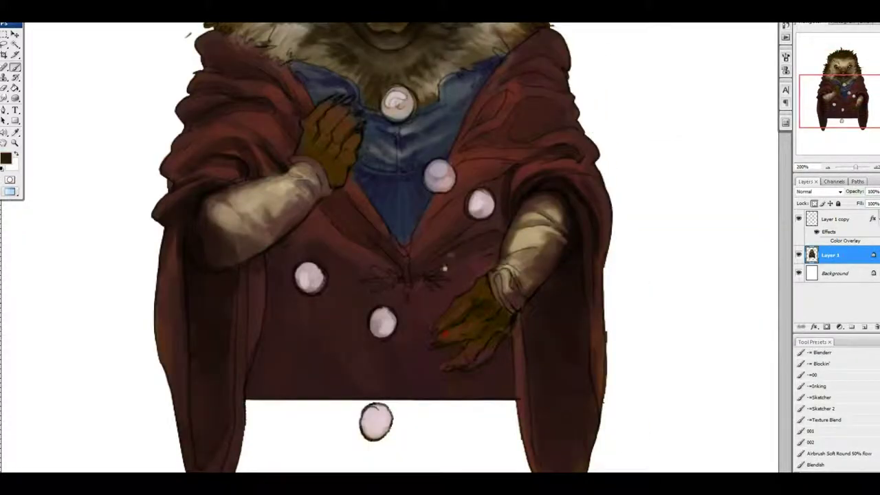
scroll(491, 292, "up", 5)
scroll(474, 261, "left", 5)
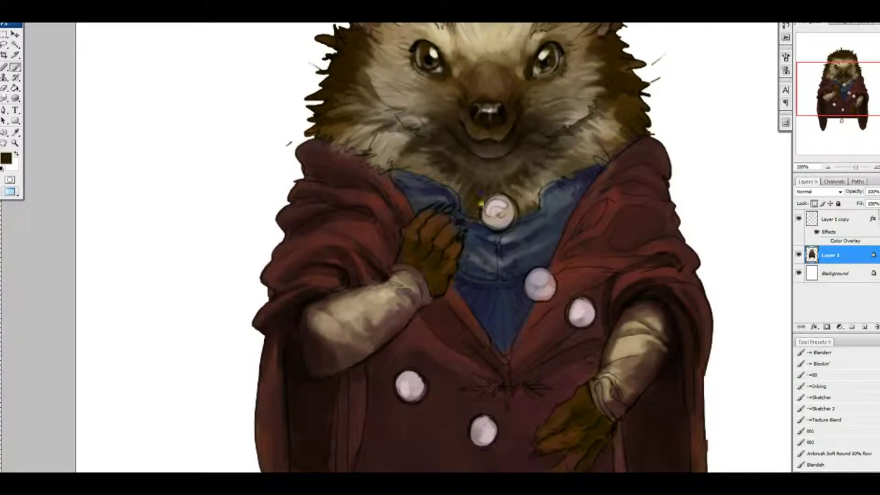
- Sample a light tan from the face and highlight the knuckles of the raised paw and the lowered paw's fingers
scroll(480, 203, "up", 3)
left_click(523, 147, "alt")
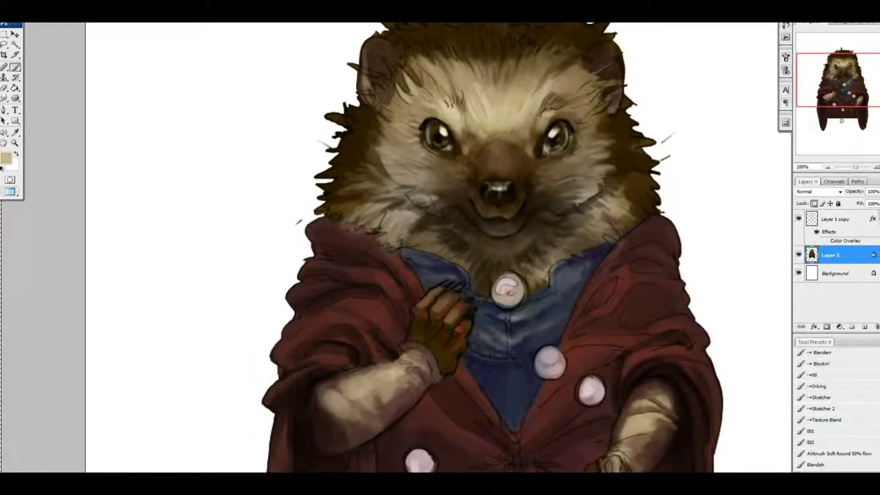
scroll(437, 360, "down", 5)
scroll(507, 309, "right", 2)
- Shade the lowered paw with sampled browns, defining its fingers and softening the line work
left_click(533, 317, "alt")
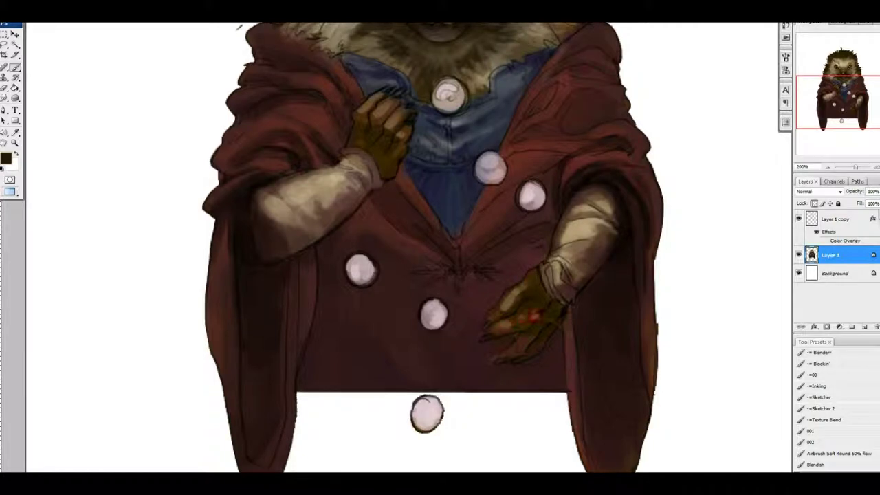
left_click(511, 295, "alt")
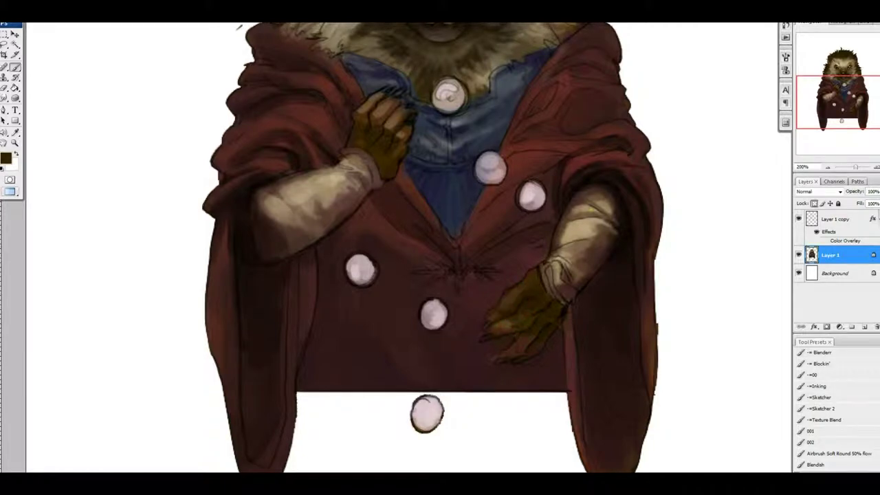
scroll(515, 288, "down", 1)
left_click(512, 276, "alt")
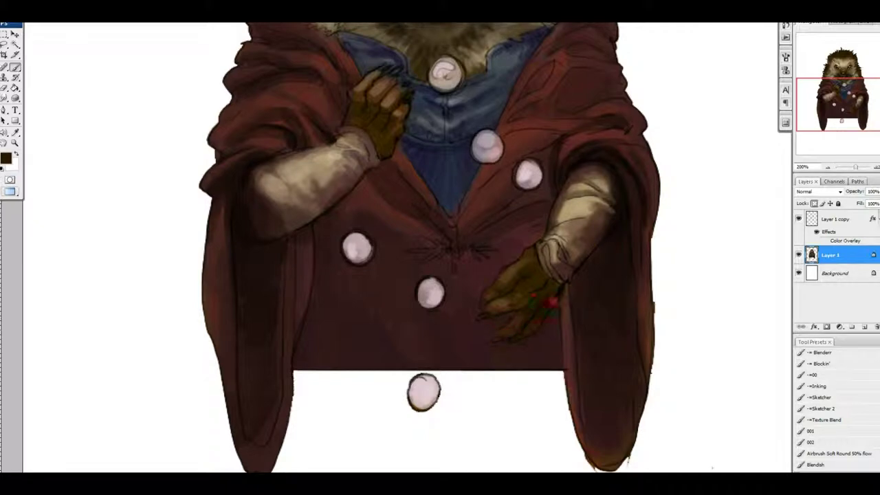
left_click_drag(519, 290, 535, 336)
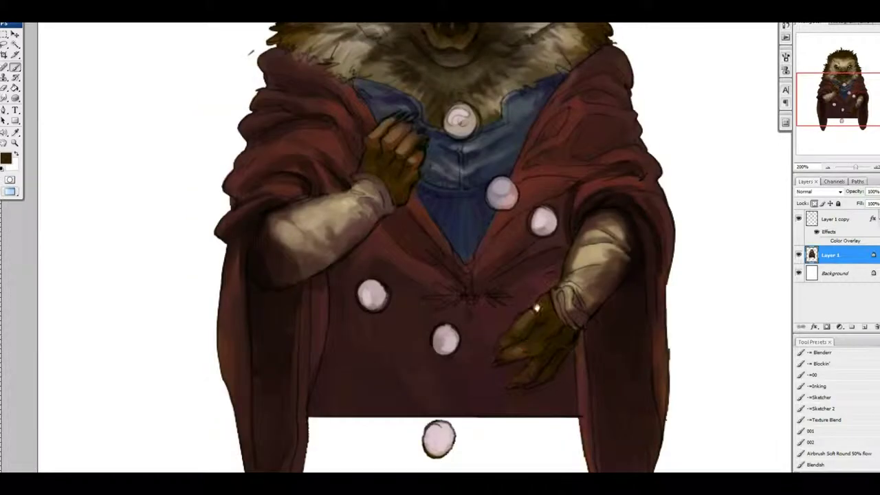
scroll(536, 308, "down", 2)
left_click(544, 298, "alt")
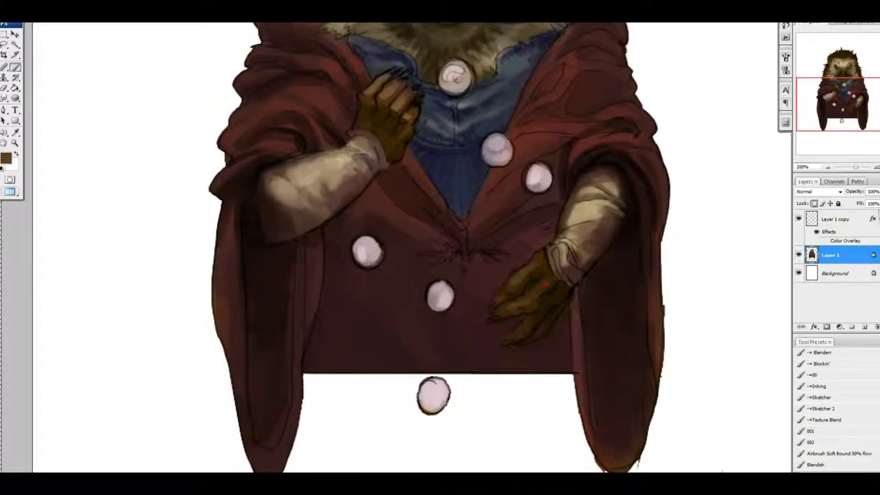
- Add a new layer above Layer 1, select the Inking brush preset and test it with a stroke on blank canvas
scroll(534, 276, "up", 15)
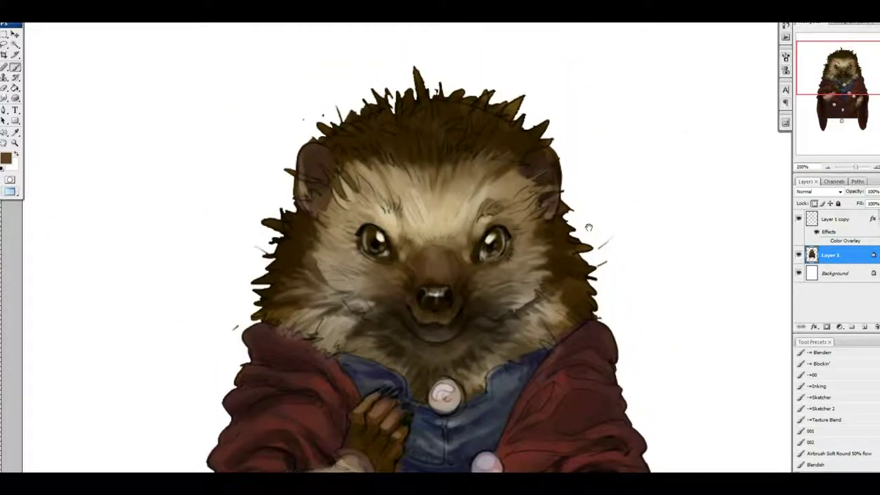
left_click(851, 326)
left_click(834, 268)
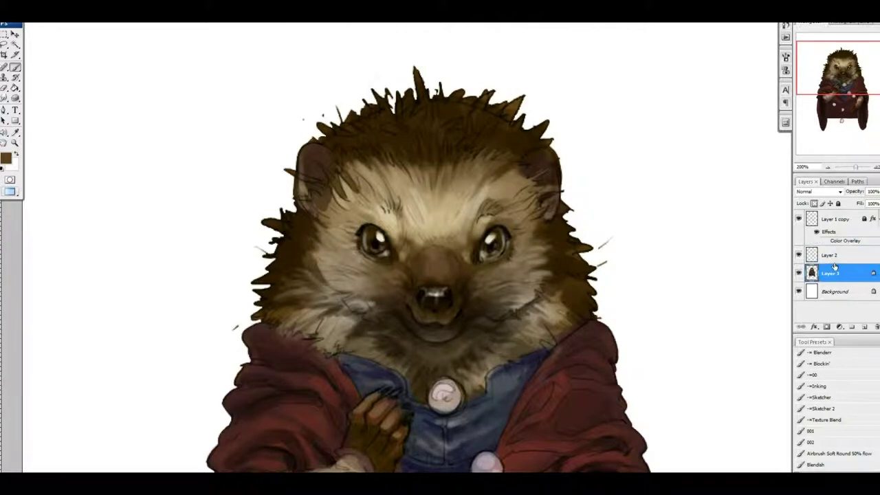
left_click(834, 255)
left_click(818, 386)
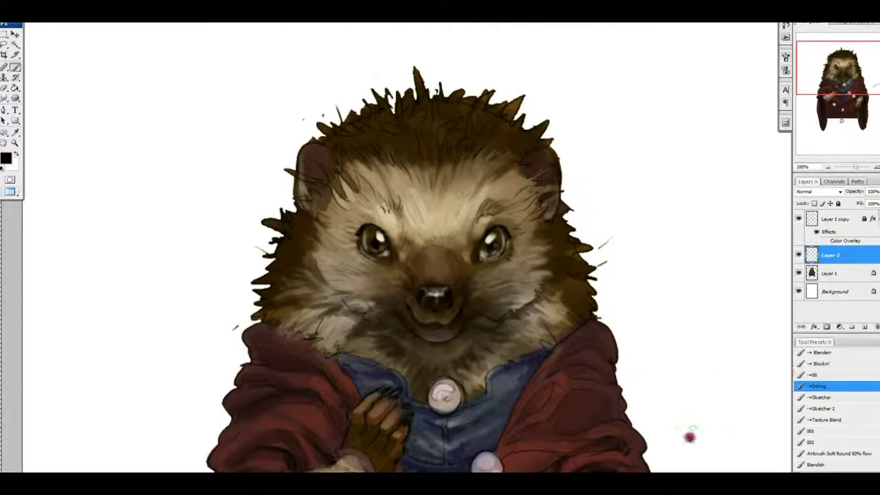
left_click_drag(753, 399, 740, 444)
key("ctrl+equal")
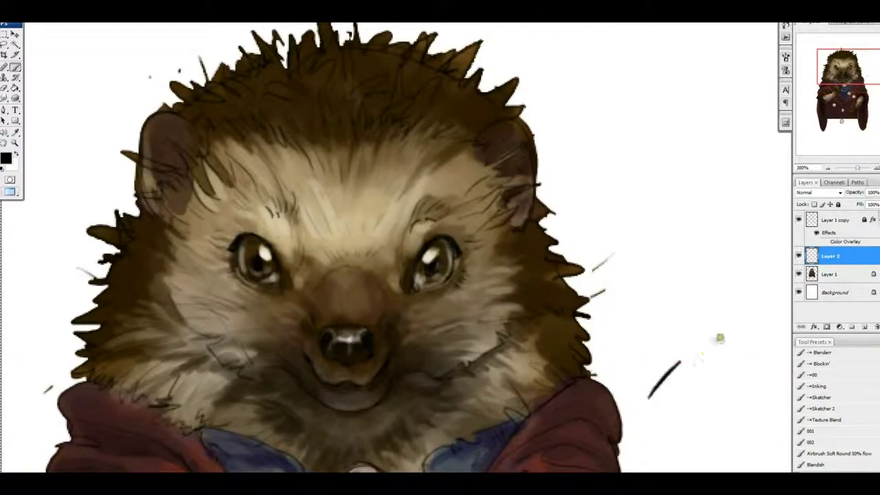
- Draw fine fur strokes on the forehead between the eyes and around the brows with sampled brown and tan tones
left_click_drag(623, 338, 684, 371)
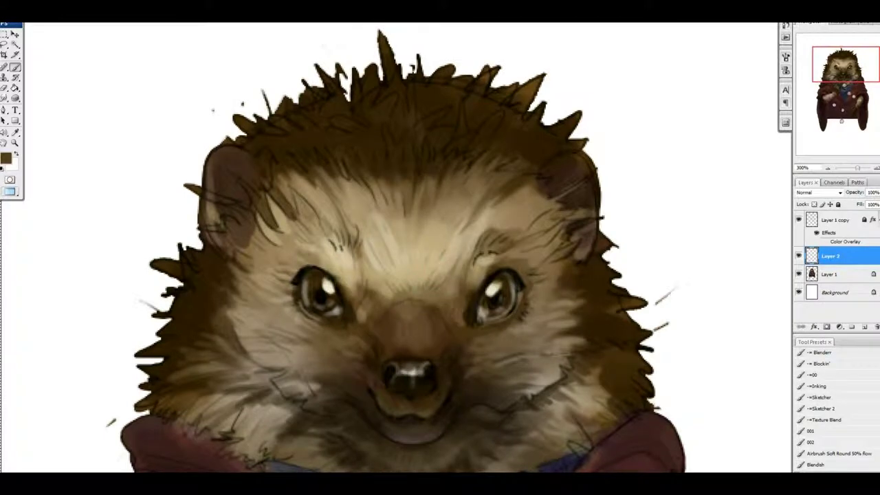
left_click(470, 266, "alt")
left_click(479, 257, "alt")
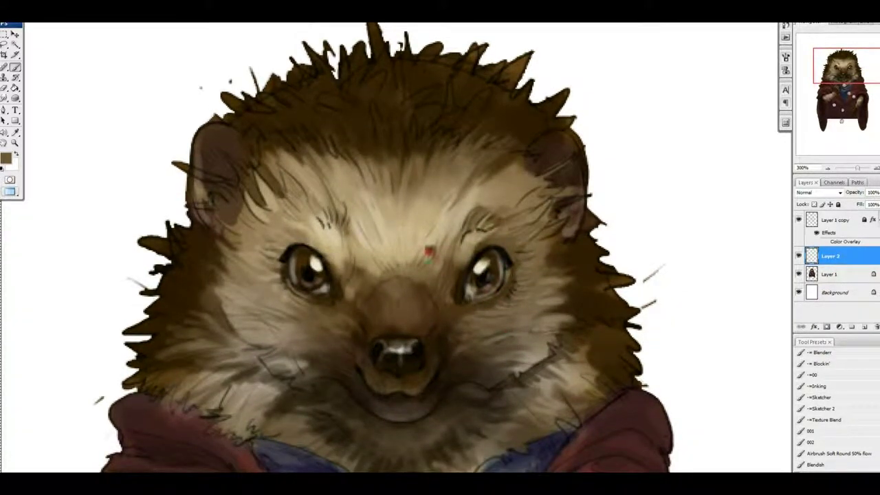
left_click(391, 223, "alt")
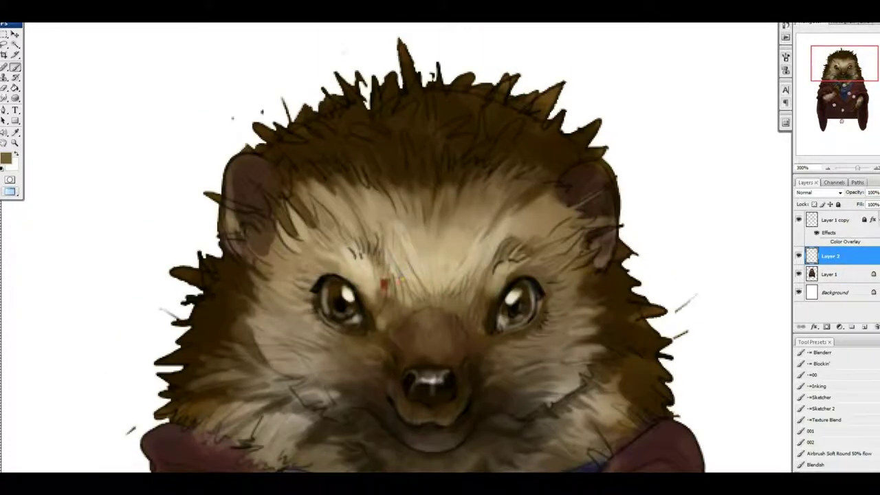
left_click(349, 254, "alt")
mouse_move(349, 255)
left_mouse_down()
mouse_move(355, 240)
mouse_move(356, 271)
left_mouse_up()
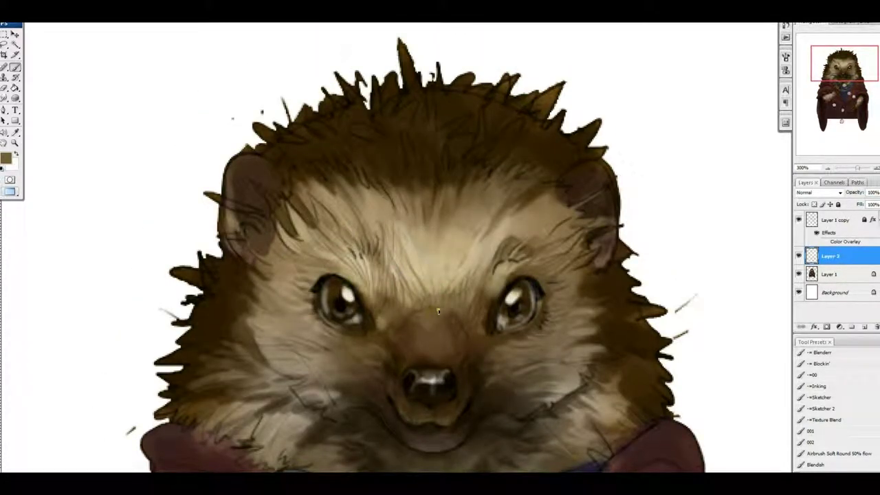
- Draw fine greyish and dark hairs on the cheeks beside the muzzle and refine the mouth area
scroll(360, 386, "down", 2)
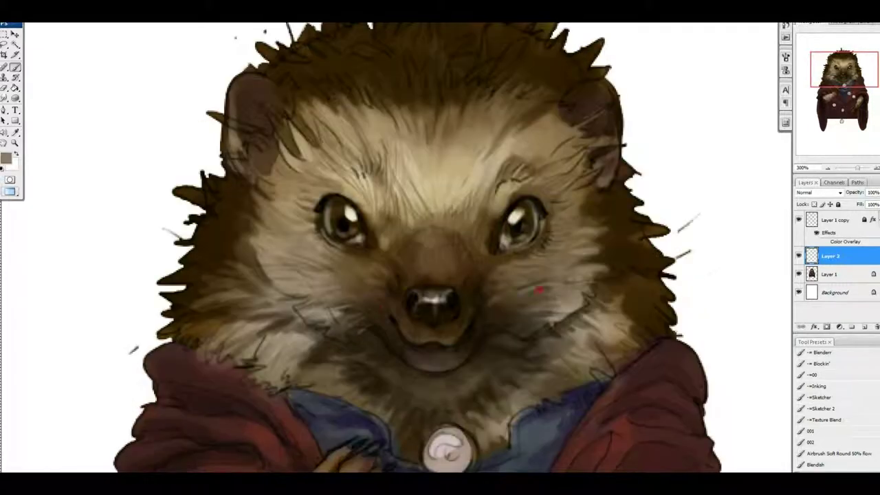
left_click_drag(542, 223, 549, 220)
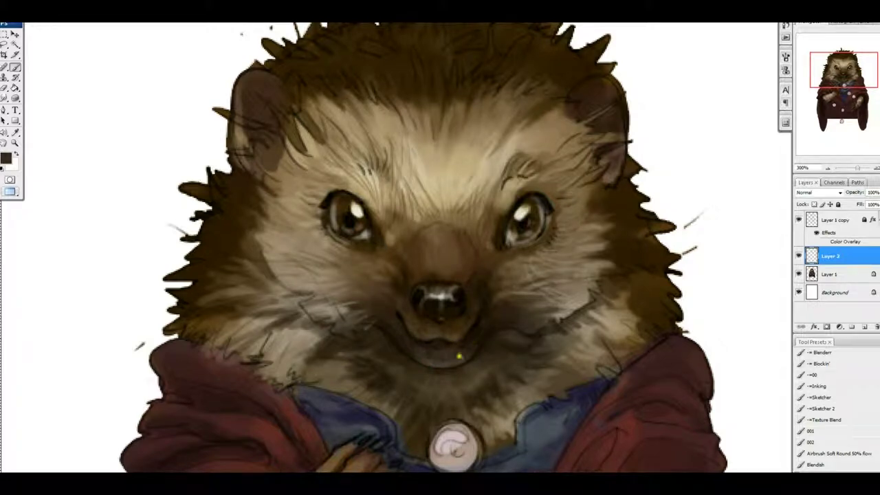
mouse_move(560, 174)
left_mouse_down()
mouse_move(549, 129)
mouse_move(526, 250)
left_mouse_up()
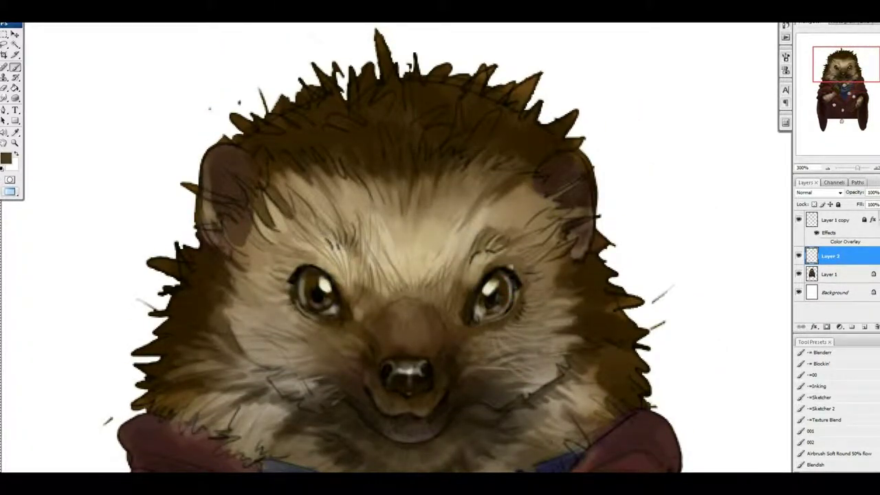
- Paint black detail into the pupil and iris of the eye on the viewer's right
left_click_drag(499, 293, 499, 296)
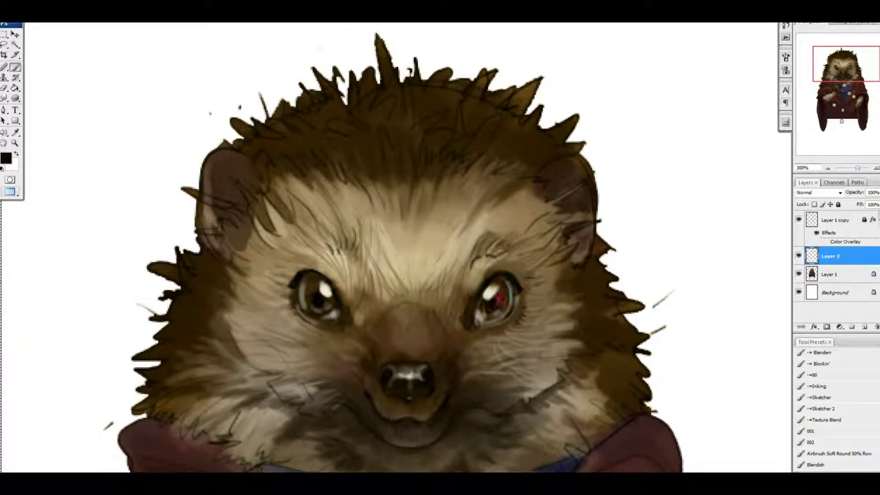
scroll(561, 235, "down", 1)
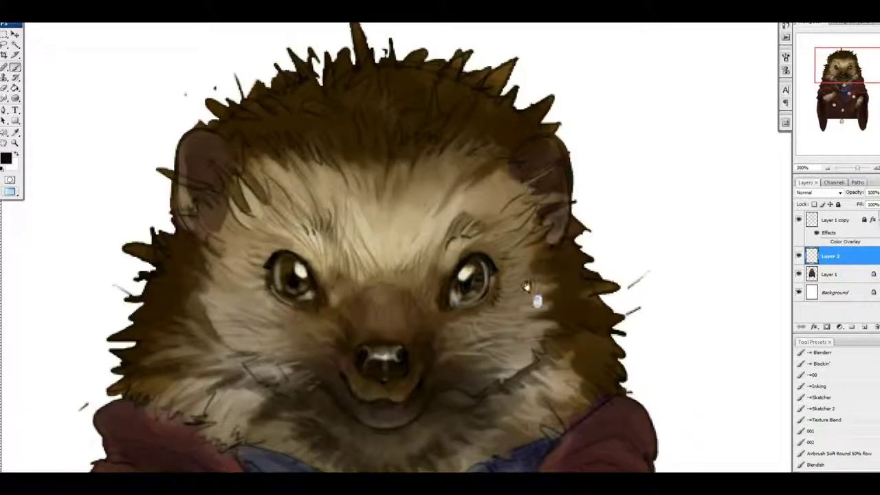
scroll(371, 354, "up", 1)
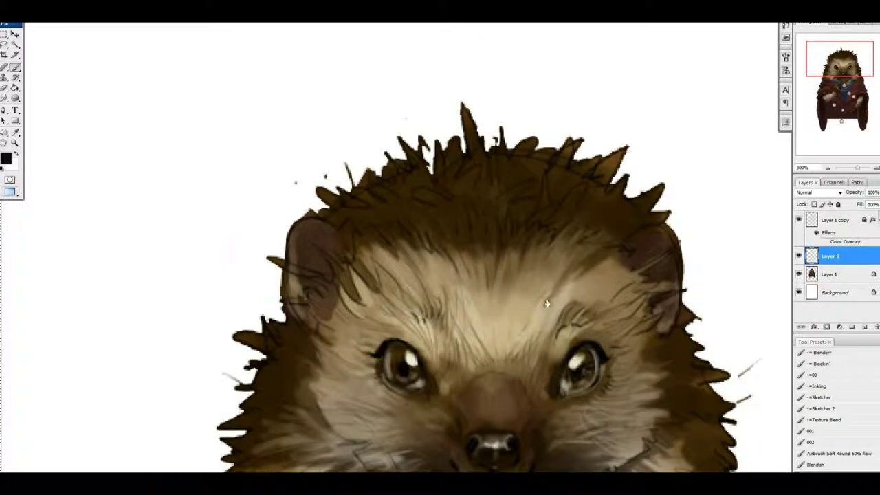
left_click_drag(547, 303, 539, 262)
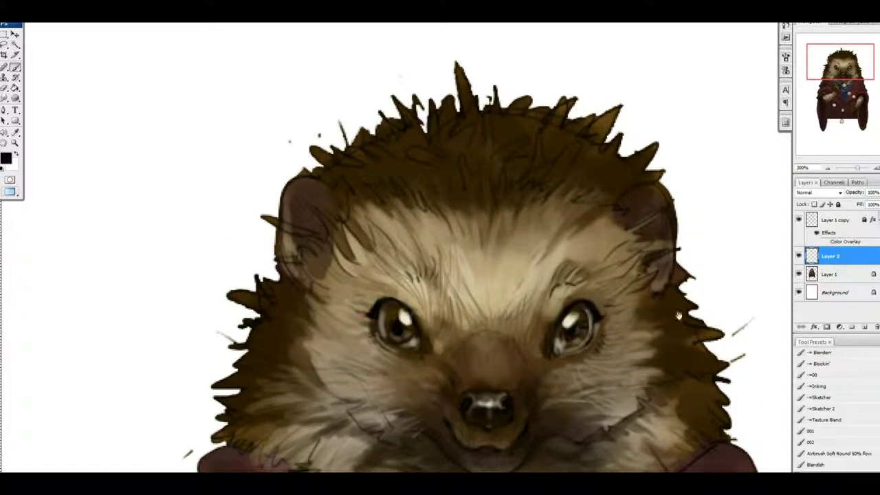
- Draw fine hairs around the brow above the eye on the viewer's left with sampled tan and light beige tones
left_click_drag(679, 315, 650, 270)
left_click(403, 287, "alt")
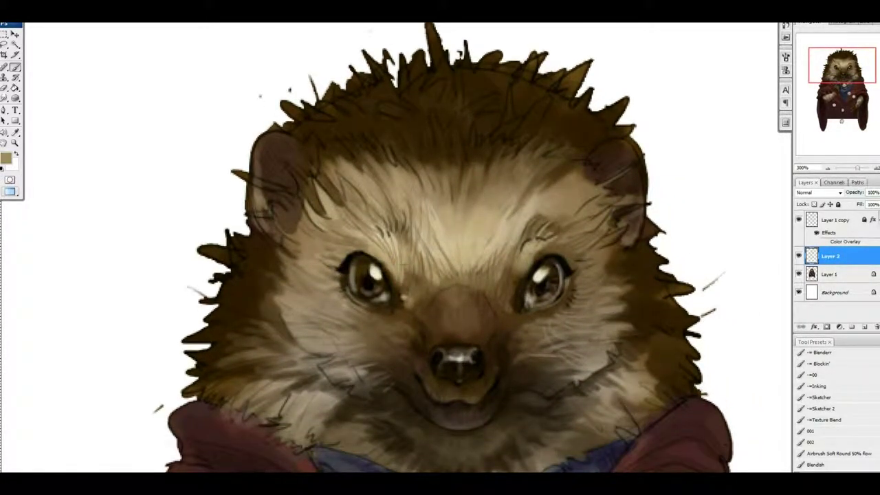
left_click(348, 245, "alt")
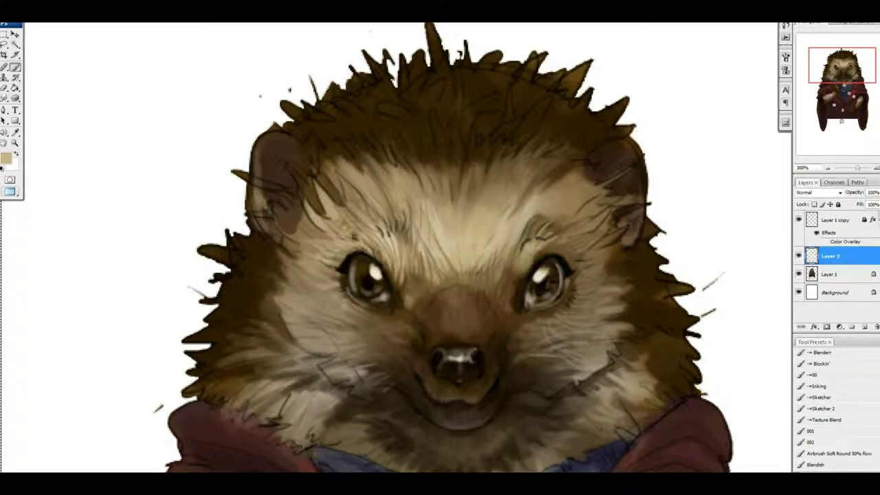
left_click(376, 222, "alt")
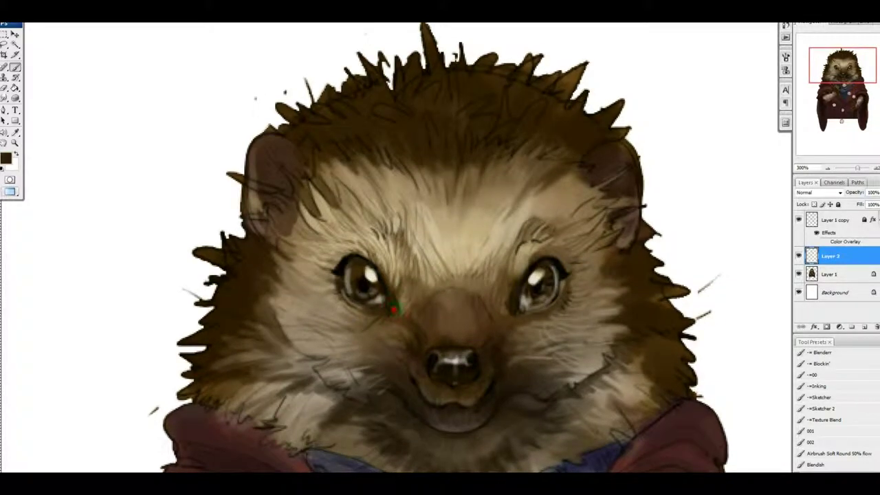
- Add dark brown strokes at the inner corners and beneath both eyes using sampled fur colours
left_click(363, 317, "alt")
left_click(385, 310, "alt")
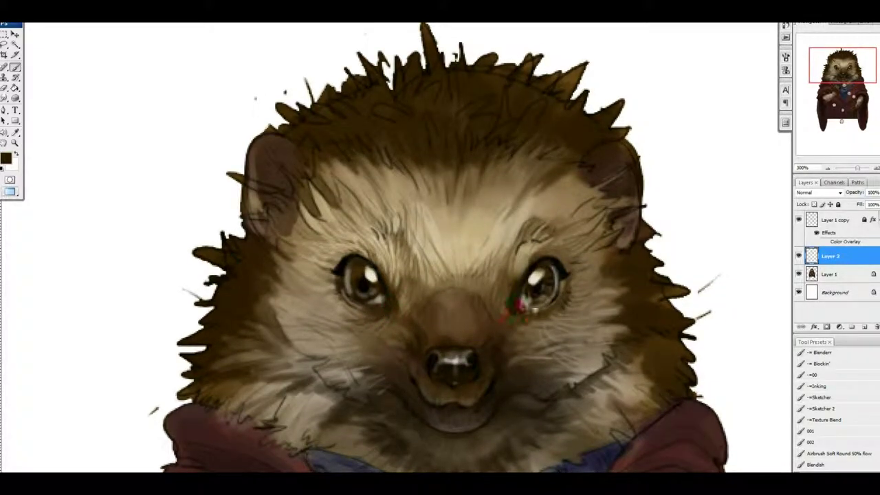
left_click_drag(515, 307, 535, 330)
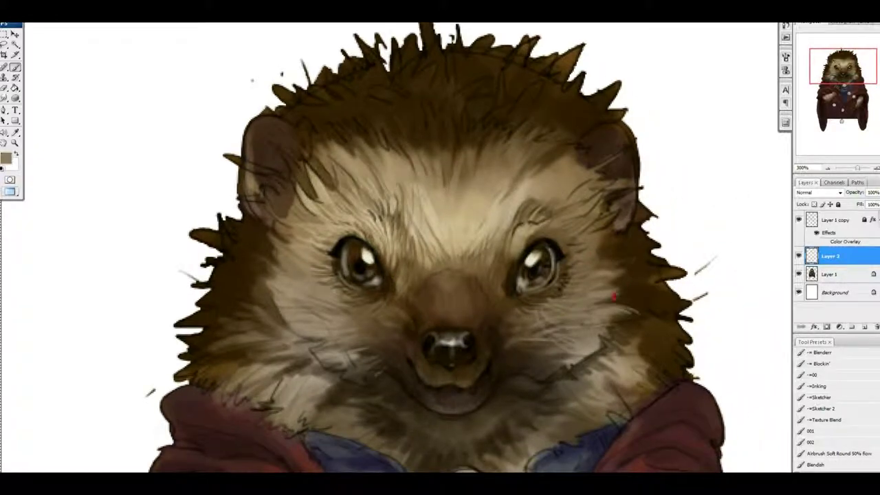
- Draw fine light and dark hairs along the outer cheek and neck fur on the viewer's right, up to below the ear
mouse_move(614, 297)
left_mouse_down()
mouse_move(619, 219)
mouse_move(576, 349)
left_mouse_up()
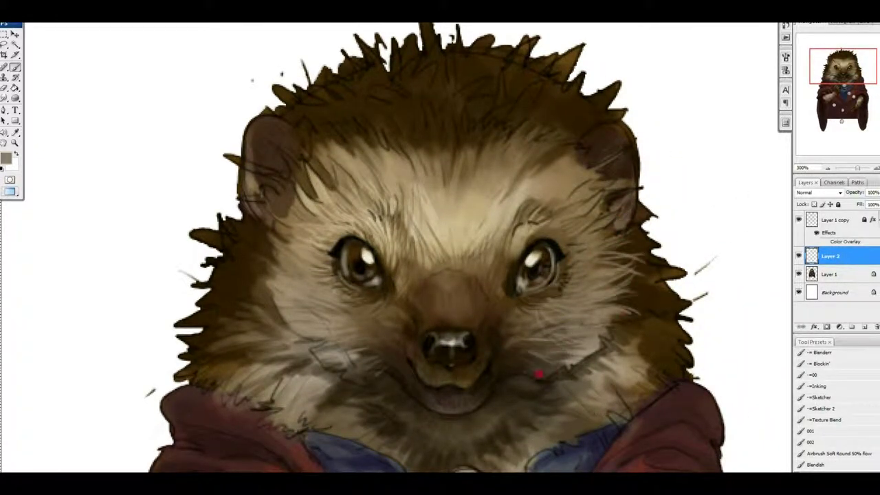
scroll(551, 369, "down", 1)
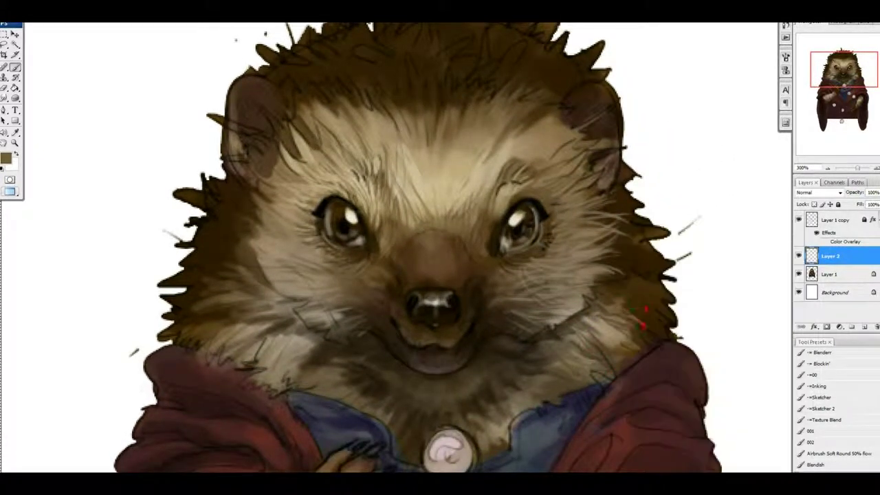
left_click(644, 313, "alt")
scroll(660, 206, "down", 1)
scroll(639, 206, "up", 3)
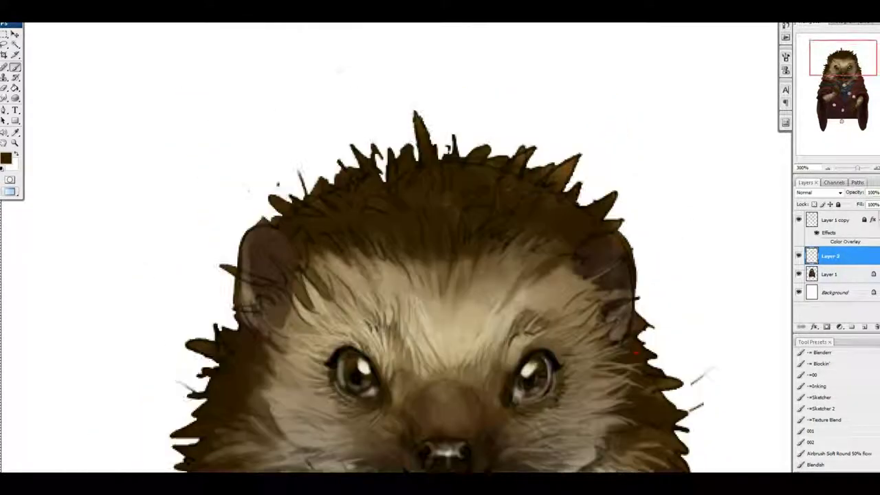
scroll(511, 315, "down", 2)
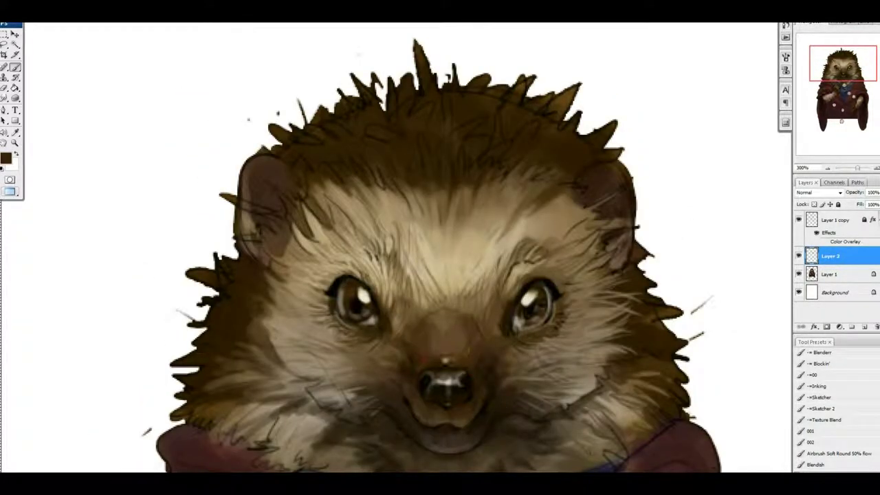
- Draw short fine hairs on the nose bridge, blending it into the forehead with sampled brown and beige tones
scroll(612, 200, "down", 1)
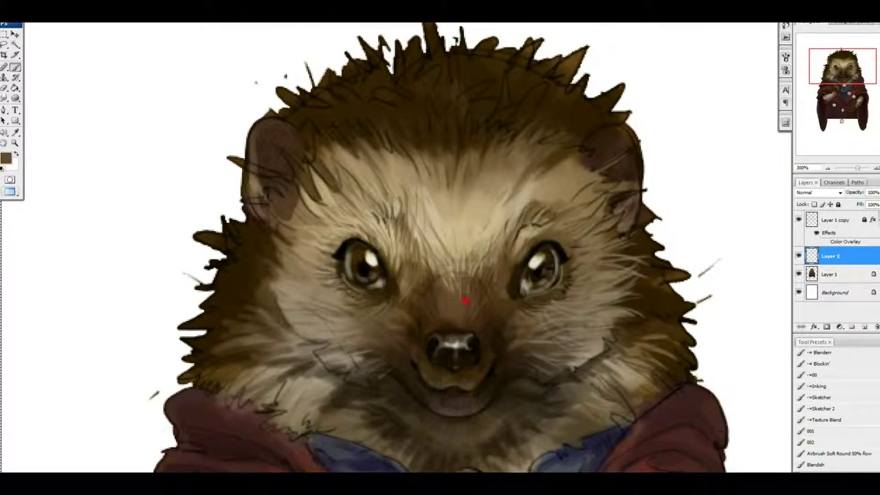
left_click(458, 226, "alt")
left_click_drag(443, 215, 478, 291)
left_click(479, 292, "alt")
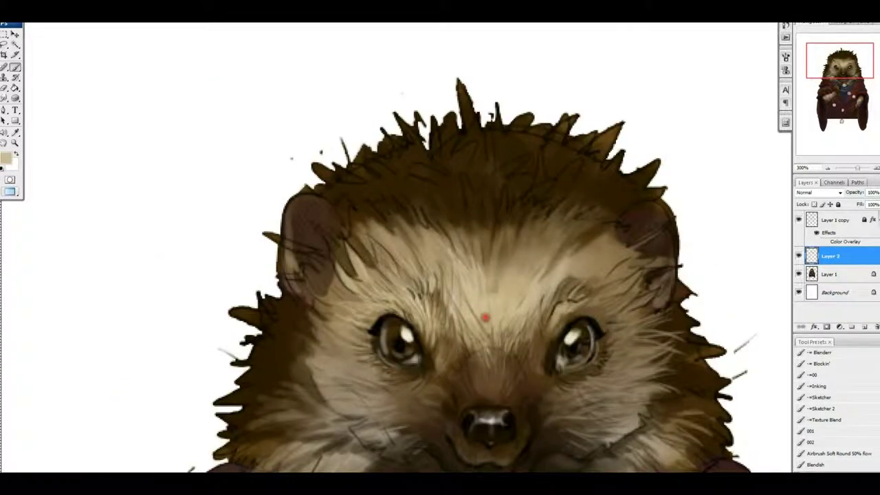
- Draw fine beige and brown hairs over the cheek on the viewer's left, from below the eye to the outer fur edge
left_click_drag(379, 266, 359, 191)
left_click_drag(360, 402, 412, 422)
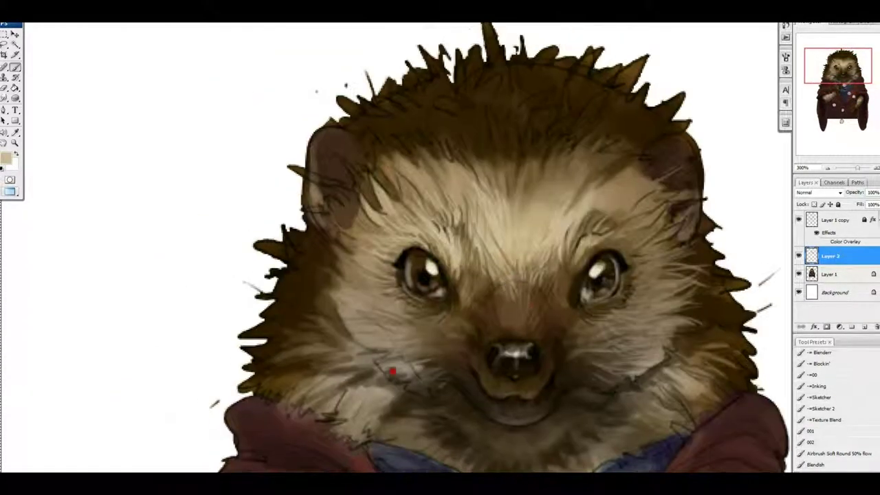
left_click(429, 348, "alt")
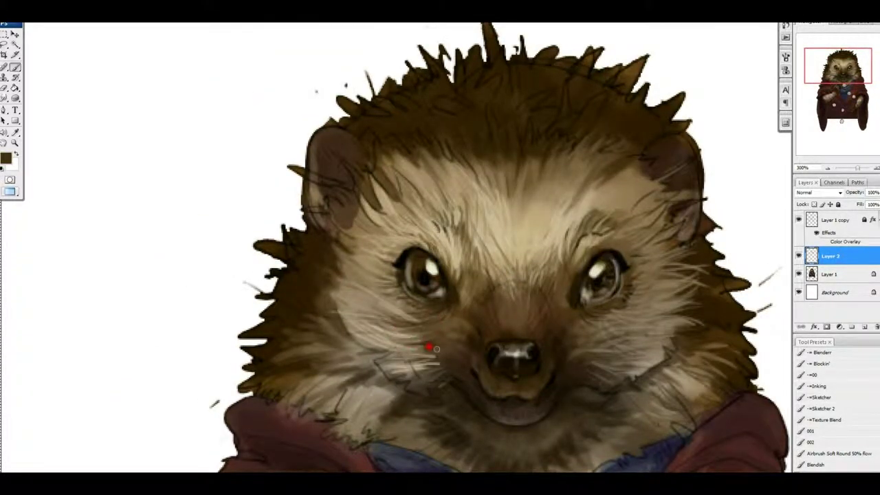
left_click(395, 328, "alt")
left_click_drag(408, 327, 459, 325)
left_click_drag(417, 345, 454, 329)
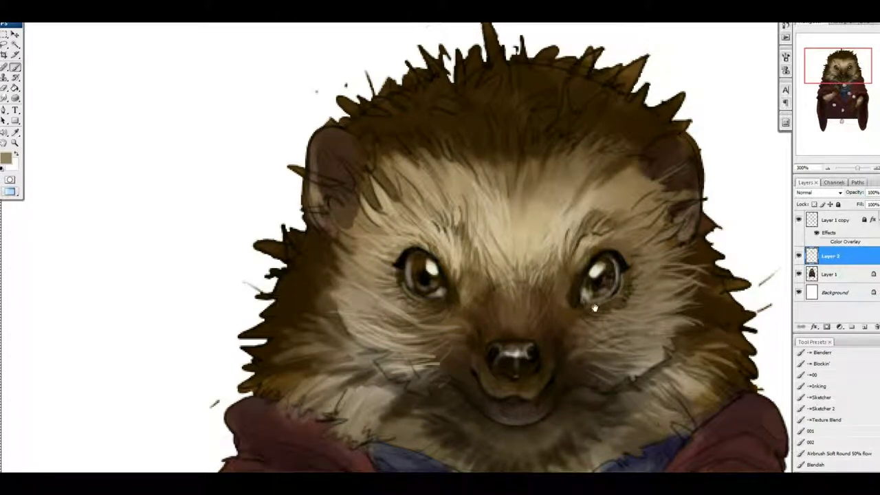
left_click_drag(595, 307, 549, 243)
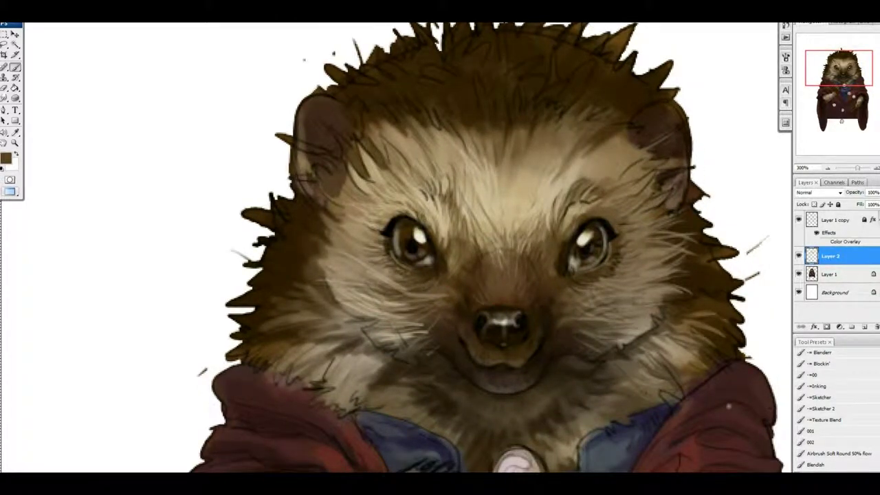
left_click_drag(583, 272, 585, 278)
left_click(320, 295, "alt")
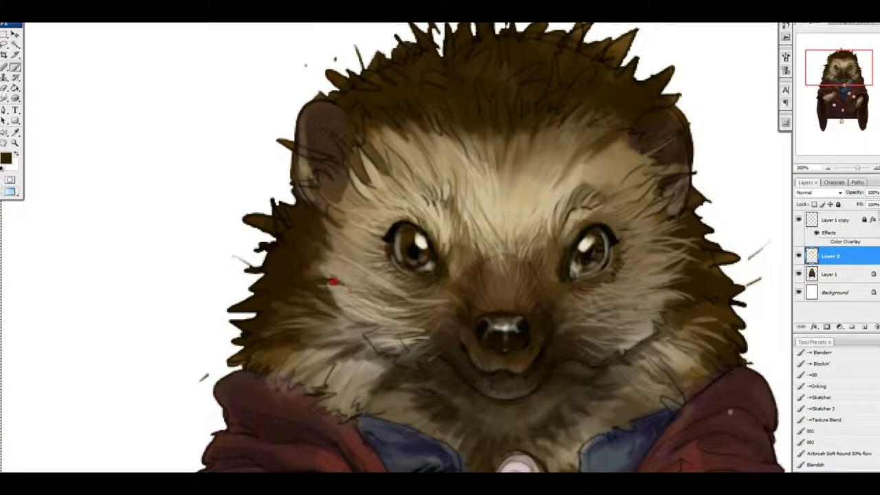
- Soften the fine hairs at the top of the nose bridge with the Smudge tool
key("t")
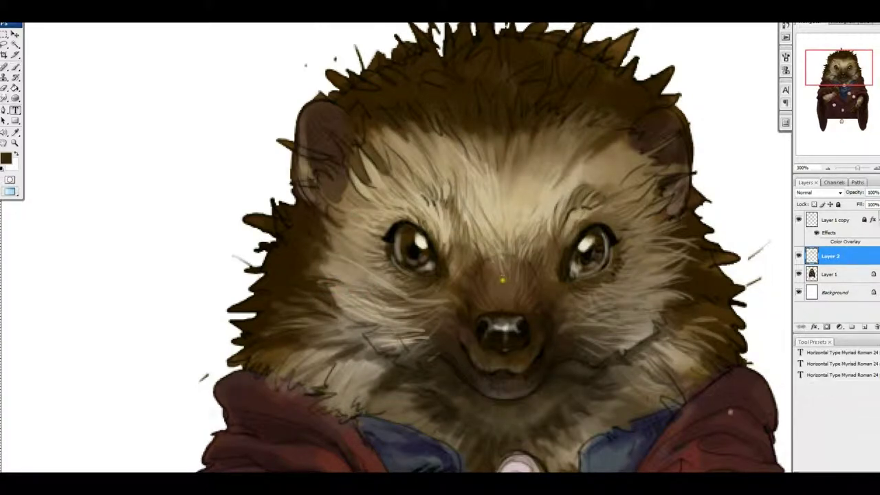
key("r")
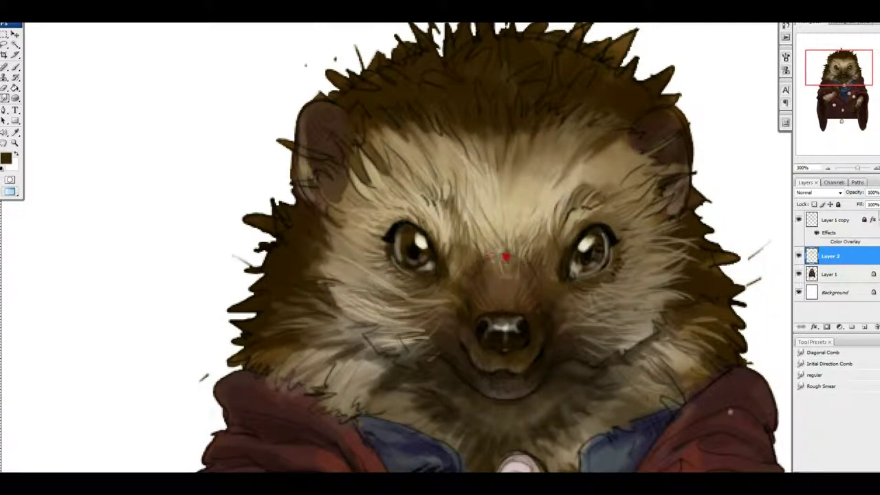
left_click_drag(727, 154, 673, 157)
scroll(673, 157, "down", 3)
scroll(427, 241, "up", 2)
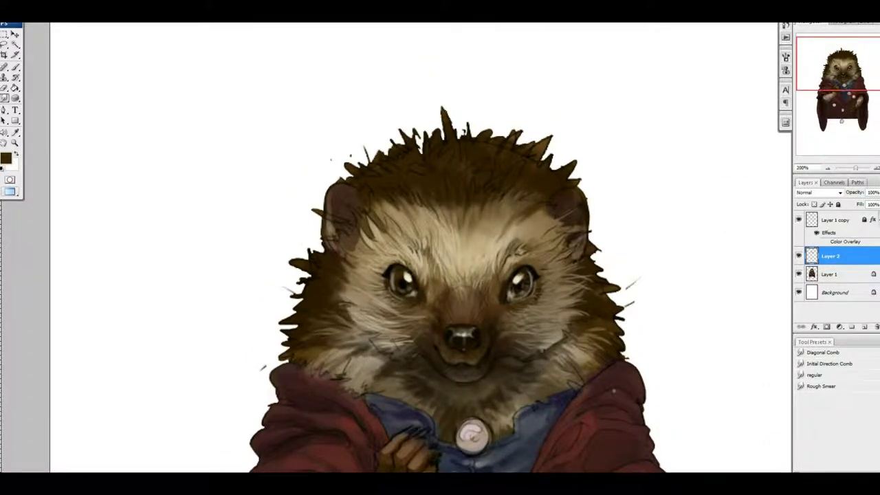
scroll(542, 286, "down", 1)
- Brush fine hairs near the brow on the viewer's right and light tan quills across the dark crown using sampled colours
key("b")
left_click(502, 220, "alt")
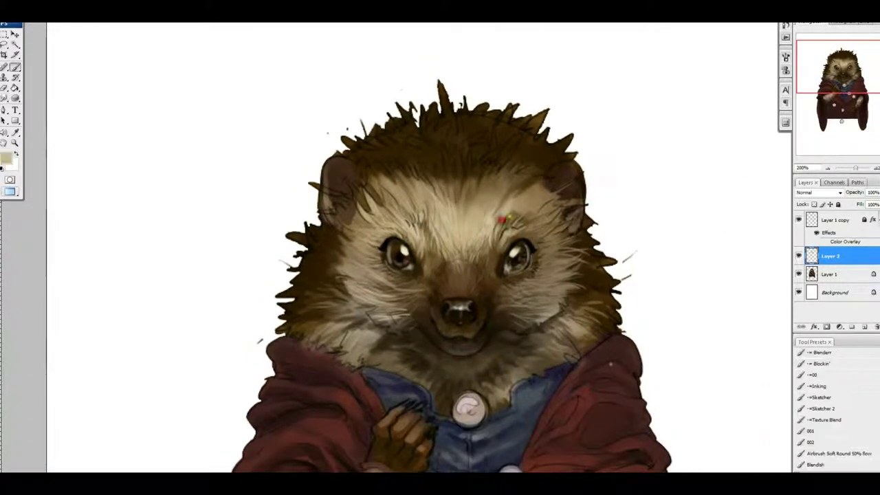
mouse_move(518, 206)
left_mouse_down()
mouse_move(532, 239)
mouse_move(538, 321)
left_mouse_up()
mouse_move(421, 251)
left_mouse_down()
mouse_move(440, 256)
mouse_move(474, 226)
mouse_move(509, 240)
mouse_move(485, 268)
mouse_move(435, 235)
left_mouse_up()
left_click(503, 244, "alt")
left_click(579, 210, "alt")
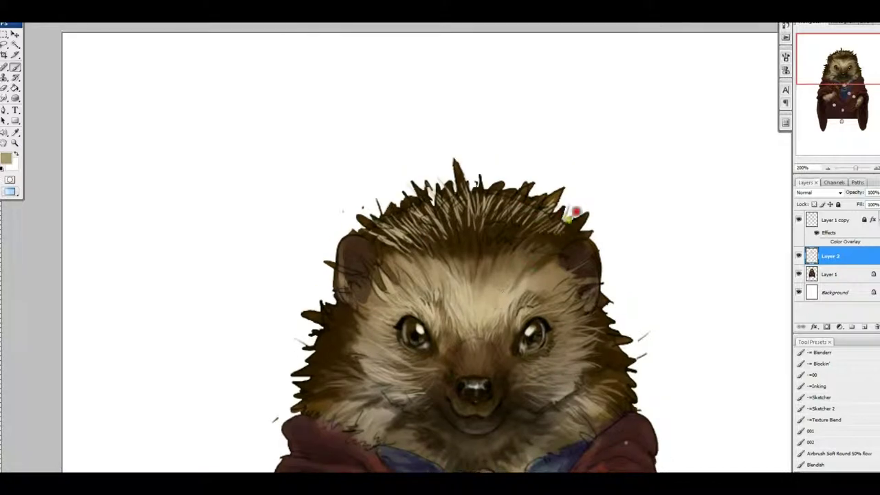
- Draw light tan quills down the side of the head on the viewer's right and smudge them into the fur
left_click_drag(598, 351, 578, 303)
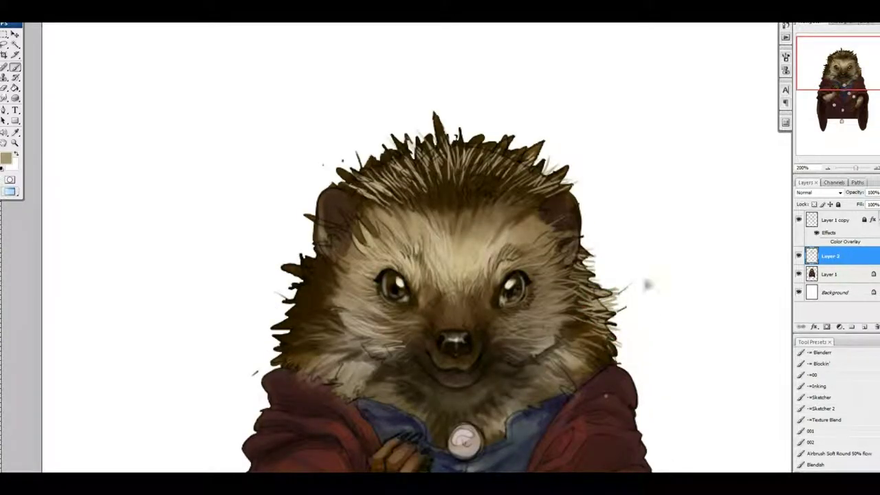
left_click_drag(646, 285, 616, 262)
key("r")
left_click_drag(560, 295, 578, 318)
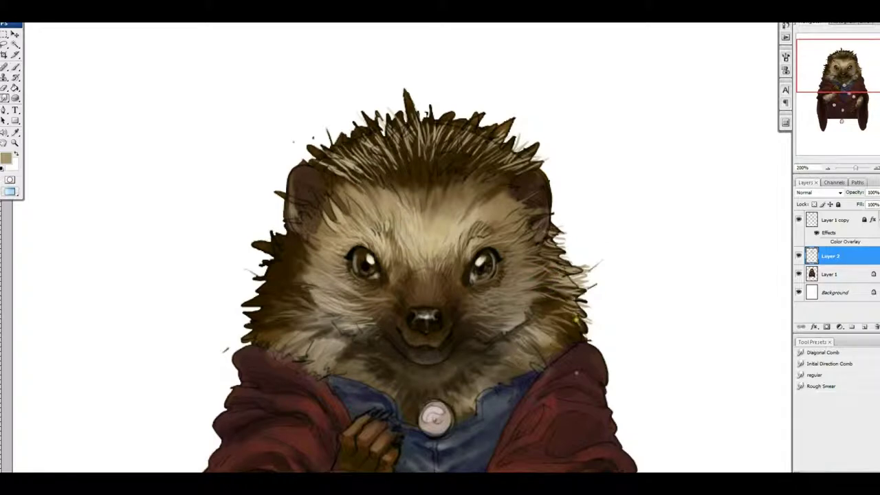
key("b")
left_click_drag(709, 231, 715, 236)
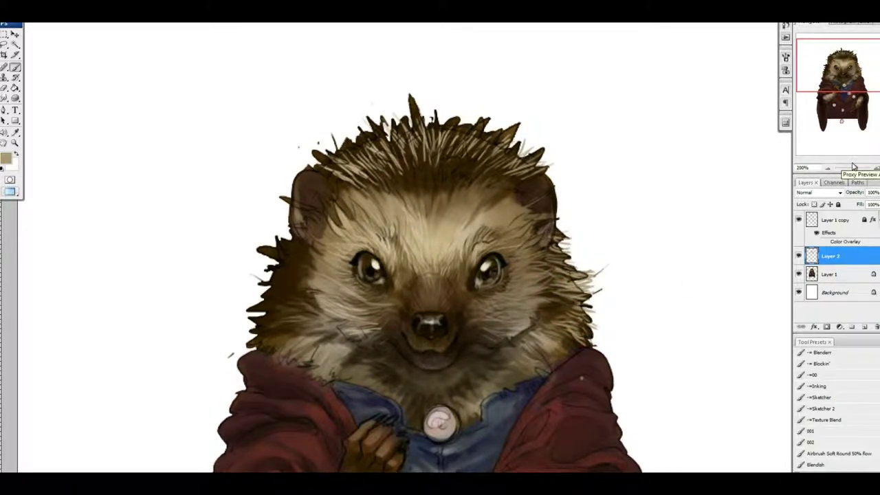
- Draw light tan quills down the side of the head on the viewer's left and along that edge of the crown
left_click(853, 167)
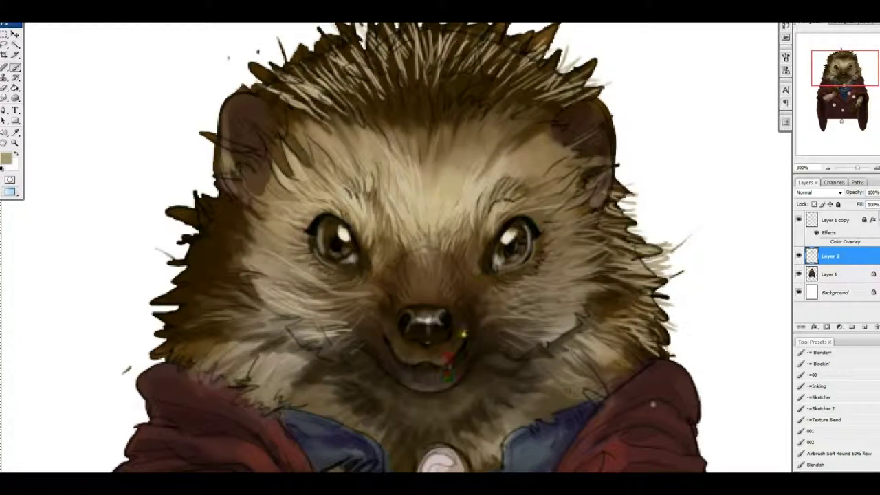
left_click_drag(596, 233, 611, 168)
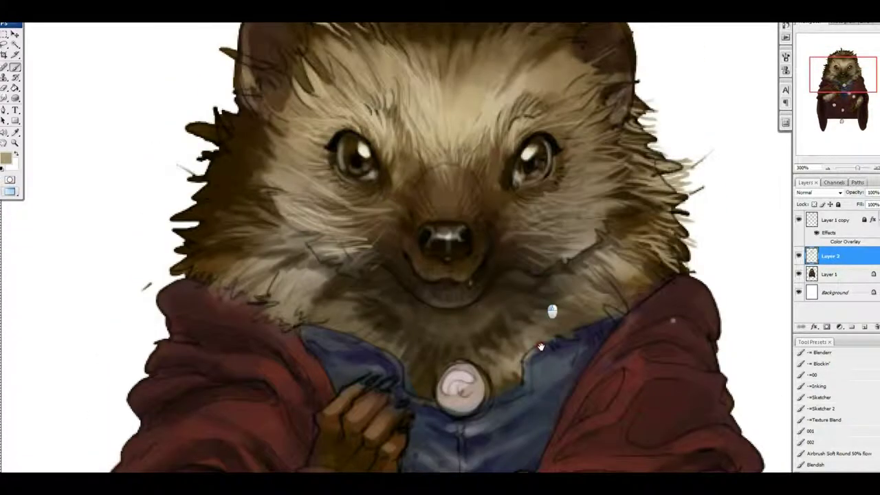
left_click_drag(448, 30, 485, 137)
left_click_drag(275, 326, 226, 318)
left_click_drag(289, 313, 229, 290)
mouse_move(285, 282)
left_mouse_down()
mouse_move(248, 254)
mouse_move(285, 253)
mouse_move(288, 282)
mouse_move(210, 347)
left_mouse_up()
left_click_drag(452, 347, 332, 303)
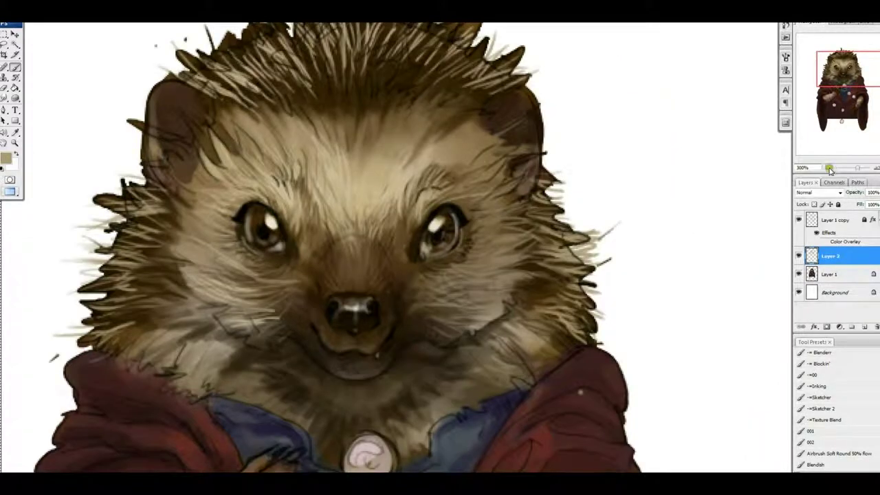
left_click_drag(830, 169, 827, 168)
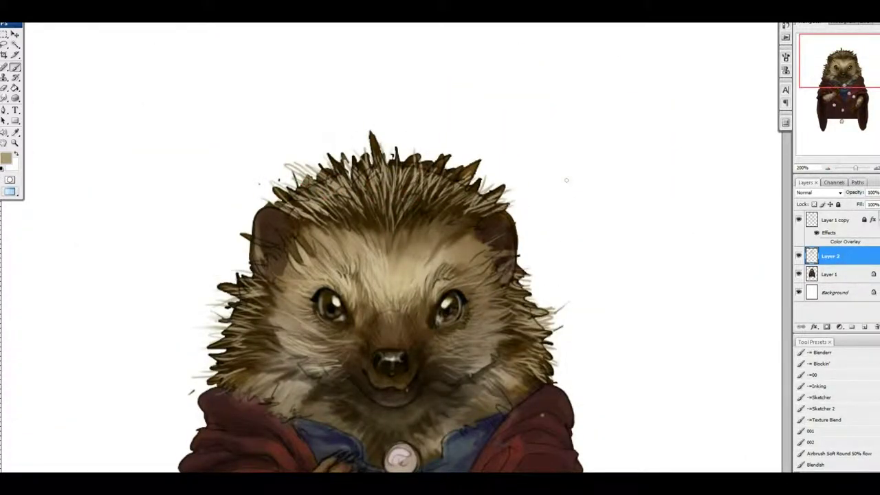
left_click_drag(566, 180, 575, 120)
- Lock Layer 2's transparent pixels and adjust the quills' shading with the Burn and Dodge tools
left_click(15, 98)
left_click(61, 112)
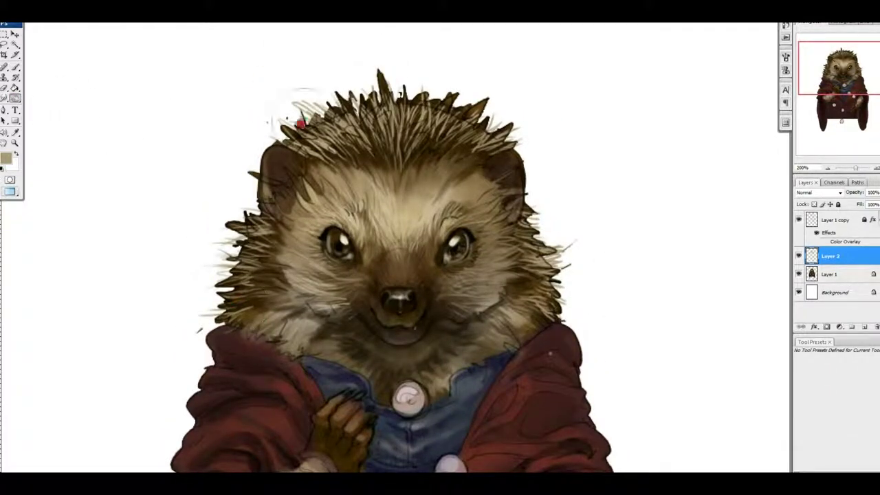
left_click(813, 204)
left_click_drag(547, 256, 542, 302)
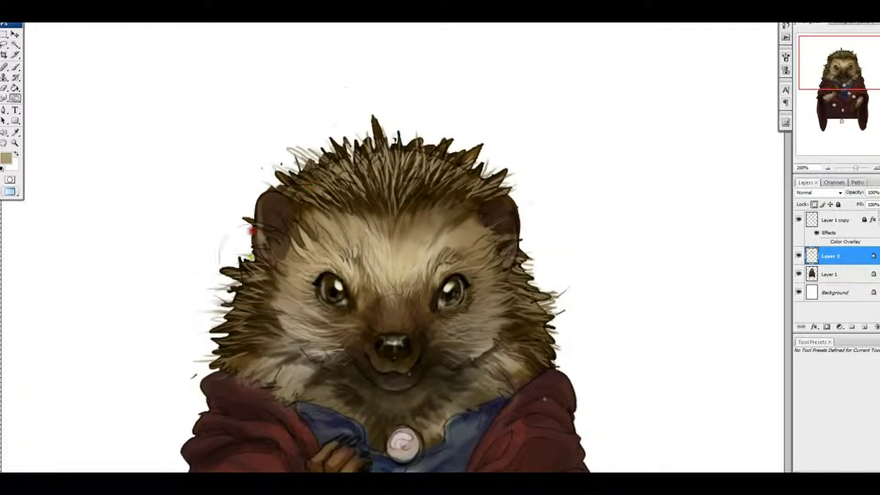
left_click_drag(251, 233, 250, 185)
left_click(16, 98)
left_click(74, 99)
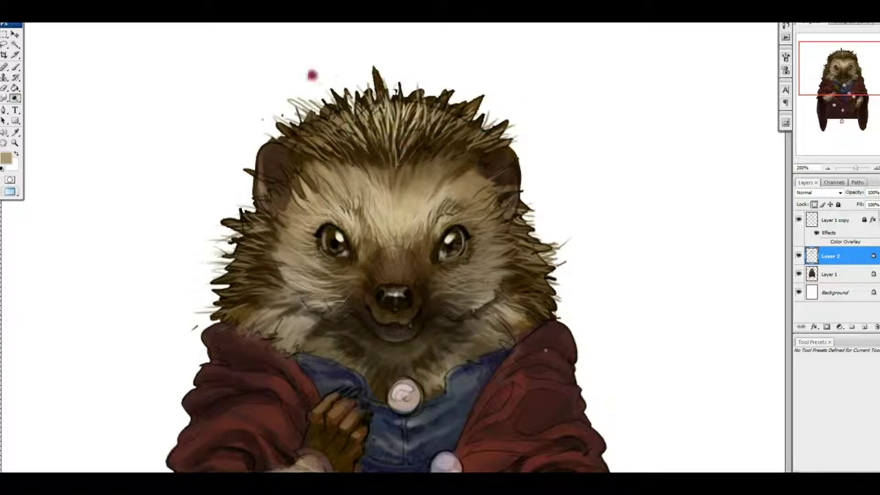
left_click_drag(608, 325, 603, 318)
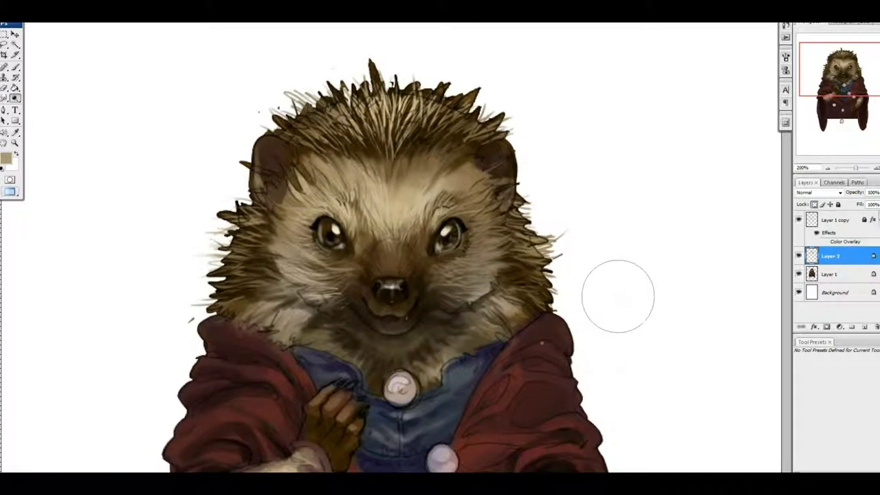
- Add a new layer above Layer 2 and brush fine hairs over the hairline and crown on the viewer's left
key("ctrl+shift+alt+n")
key("b")
key("ctrl+plus")
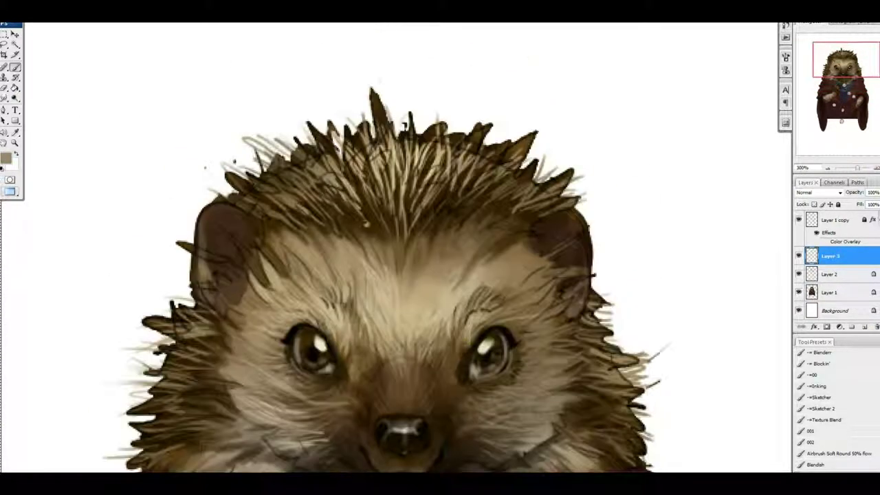
mouse_move(358, 260)
left_mouse_down()
mouse_move(343, 232)
mouse_move(396, 272)
mouse_move(374, 248)
mouse_move(429, 254)
mouse_move(447, 233)
mouse_move(485, 244)
left_mouse_up()
scroll(485, 244, "down", 2)
left_click_drag(309, 162, 344, 196)
left_click_drag(275, 172, 330, 200)
- Brush fine light hairs over the hairline and around the ear on the viewer's right on Layer 3
mouse_move(515, 172)
left_mouse_down()
mouse_move(488, 213)
mouse_move(498, 220)
left_mouse_up()
left_click_drag(560, 189, 505, 251)
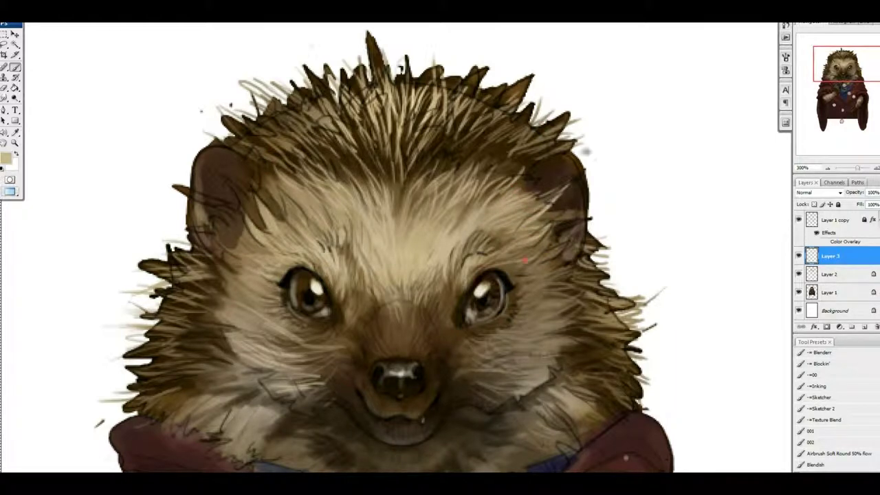
left_click_drag(560, 240, 539, 258)
left_click_drag(307, 215, 264, 171)
scroll(275, 178, "down", 1)
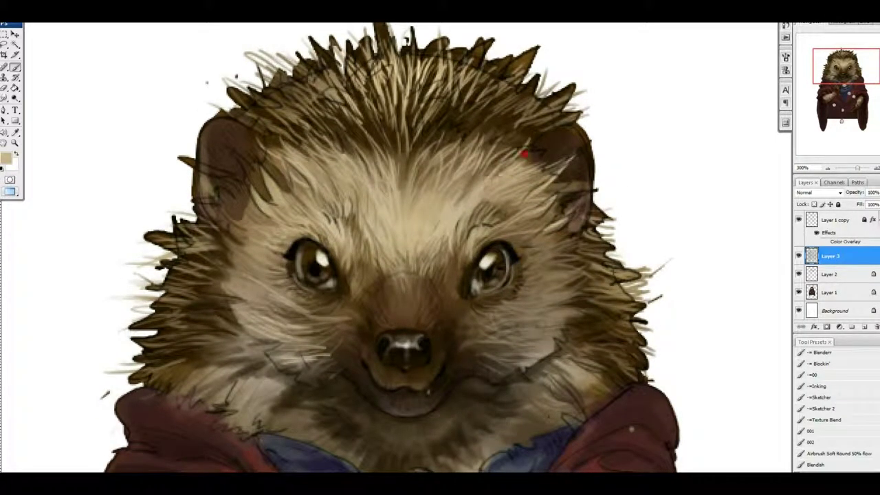
key("ctrl+minus")
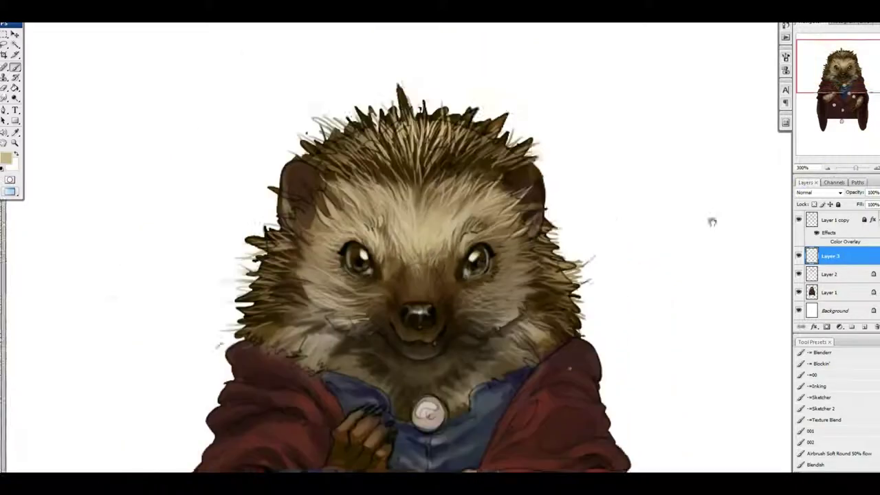
- Toggle Layer 2's visibility to compare the head with and without its quills
left_click(798, 275)
left_click(798, 274)
left_click(797, 275)
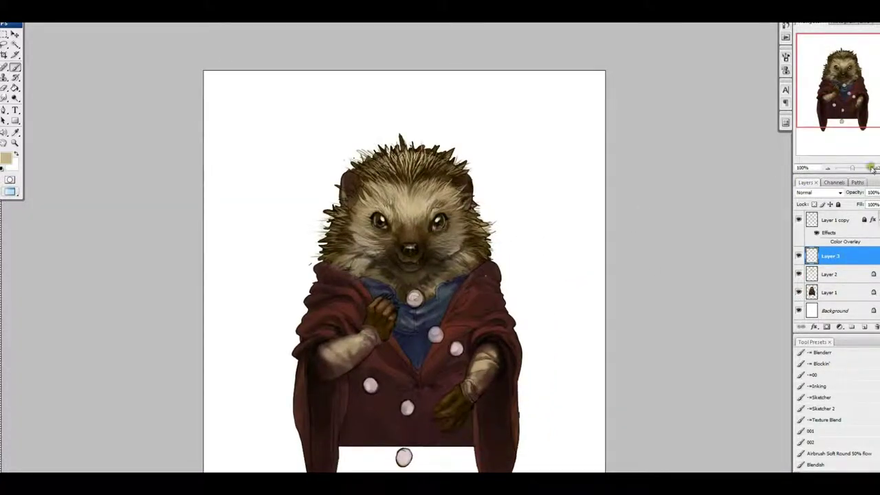
left_click(872, 167)
- Isolate the line sketch for inspection, restore the colour layers, and erase sketch lines over the crown on Layer 1 copy
left_click_drag(636, 183, 645, 306)
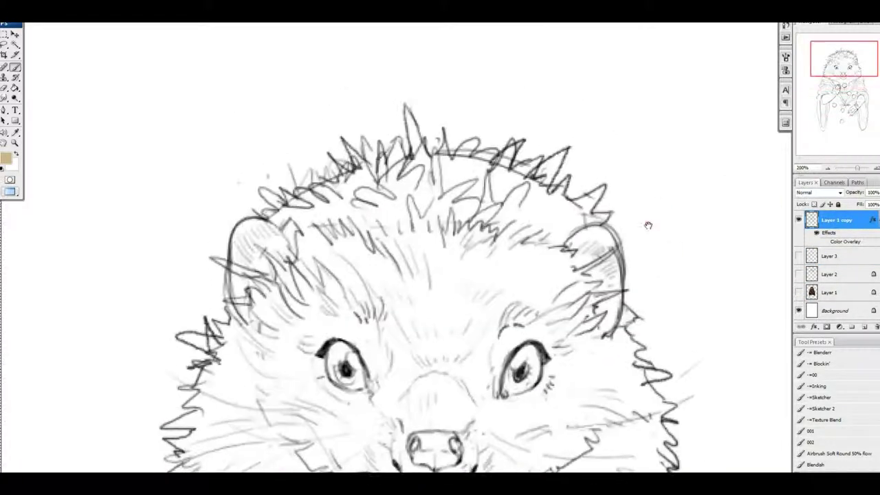
mouse_move(482, 213)
left_mouse_down()
mouse_move(296, 202)
mouse_move(542, 173)
mouse_move(490, 175)
mouse_move(563, 210)
left_mouse_up()
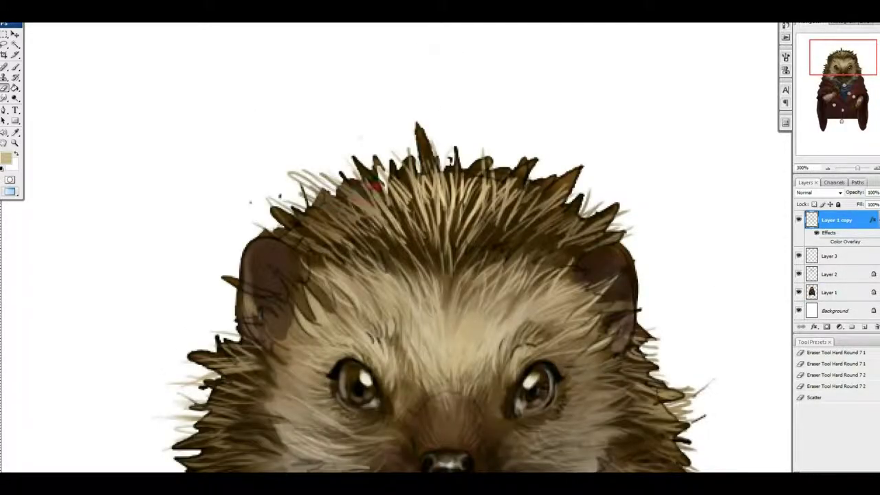
scroll(398, 248, "down", 5)
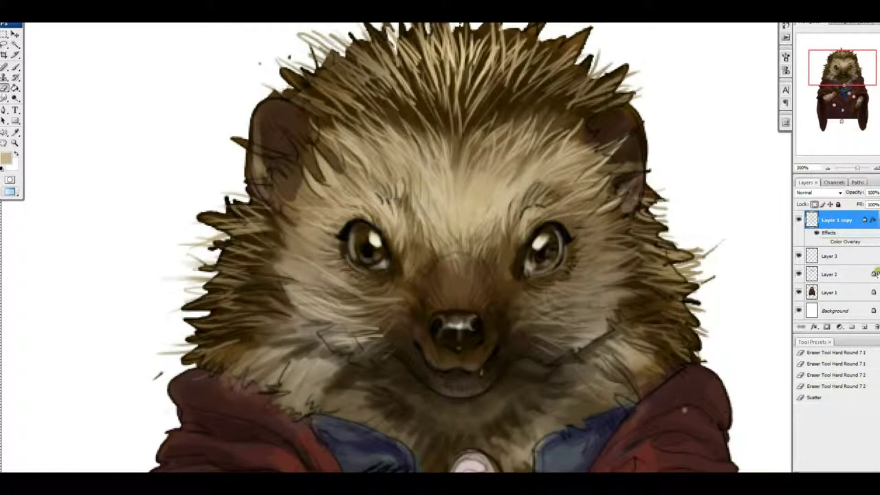
- Select Layer 2, compare it hidden and shown, and touch up the quills' shading along the head
left_click(874, 273)
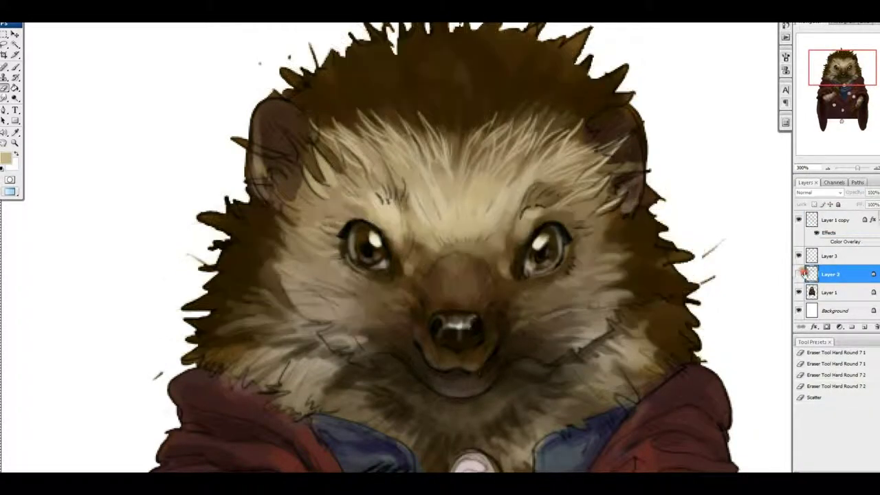
key("o")
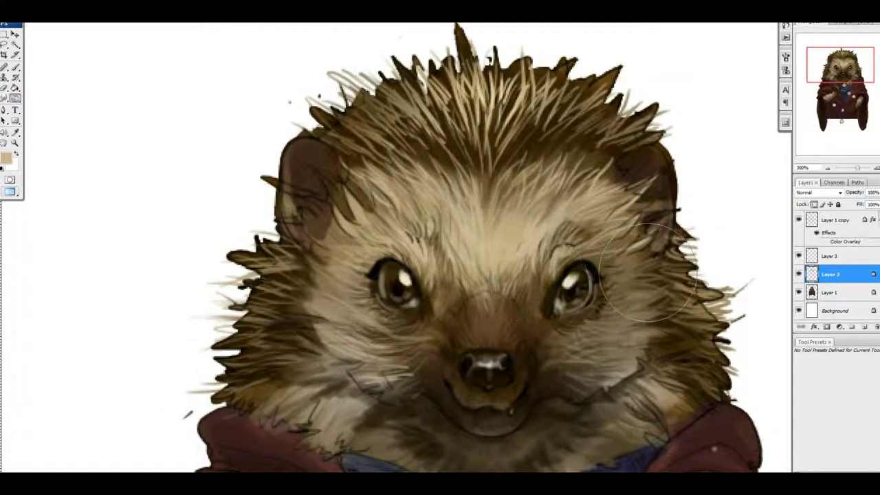
scroll(373, 309, "down", 1)
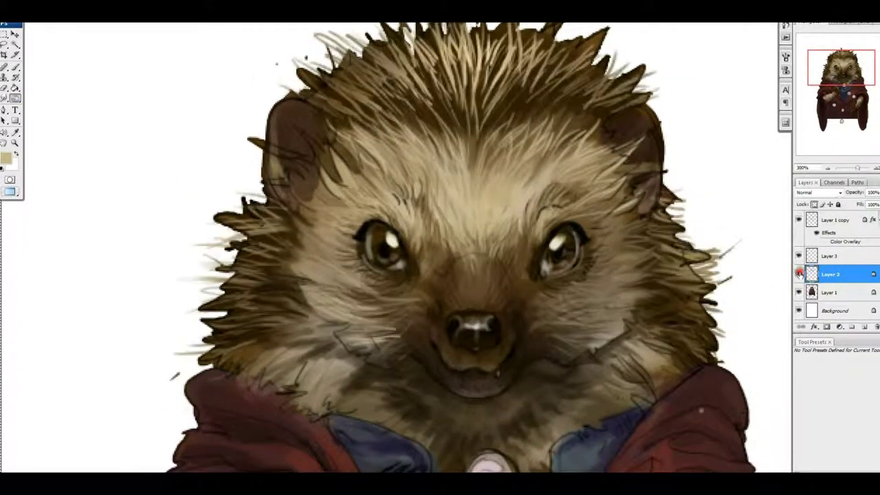
key("r")
scroll(570, 320, "down", 1)
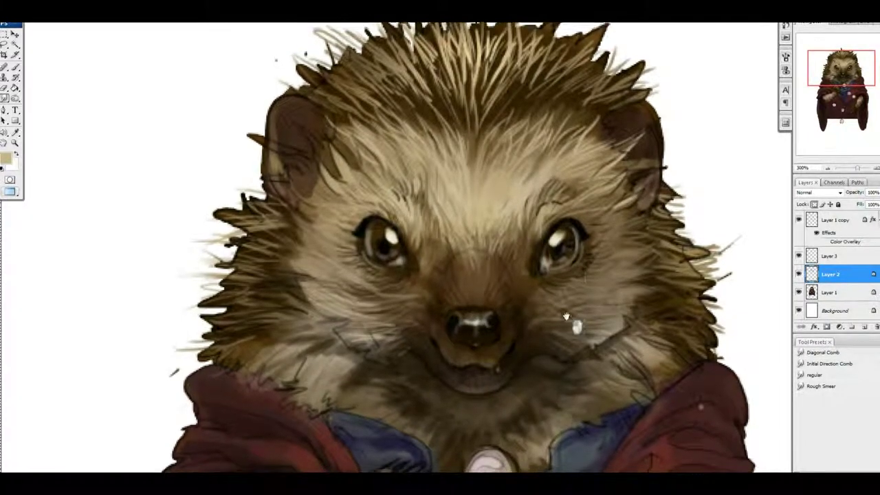
- Smudge the fur beside the ear and down the cheek on the viewer's left on Layer 1
scroll(579, 268, "down", 5)
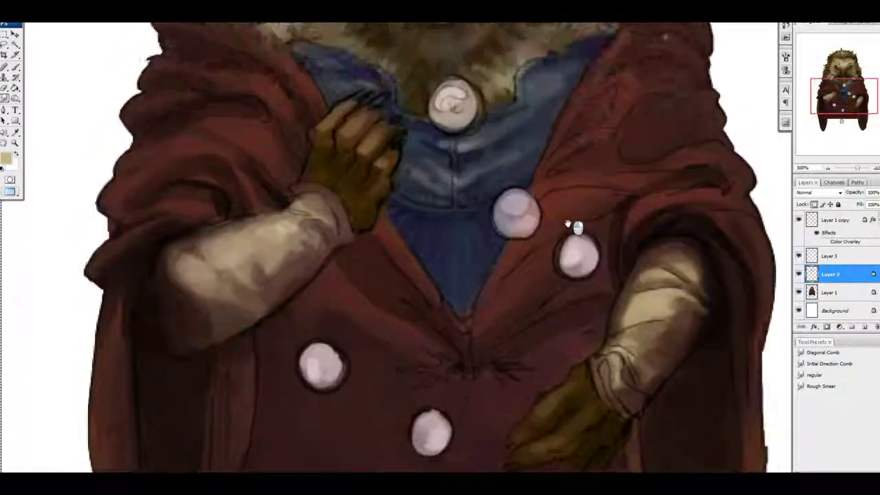
scroll(574, 234, "up", 5)
key("ctrl+0")
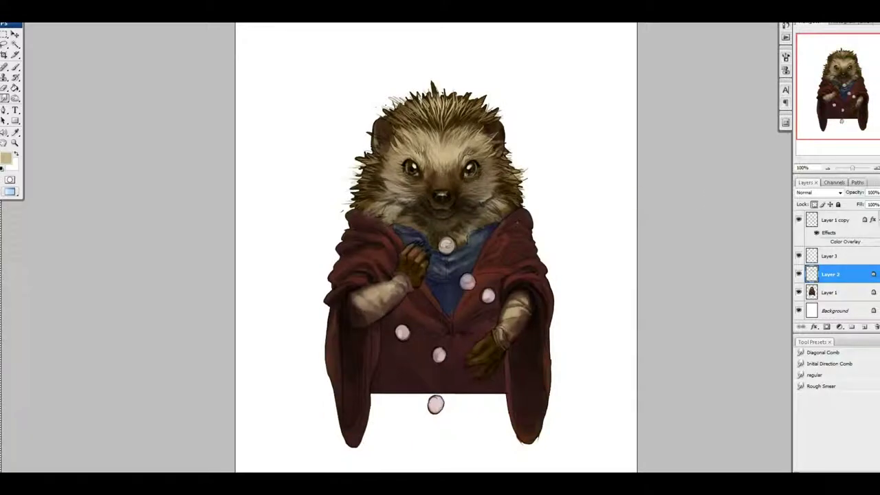
key("ctrl+plus")
scroll(672, 172, "up", 2)
key("ctrl+plus")
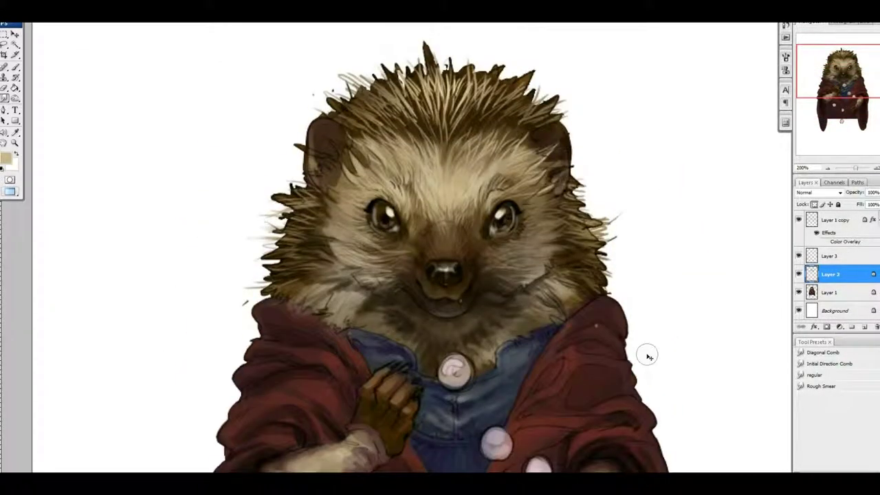
key("e")
key("ctrl+plus")
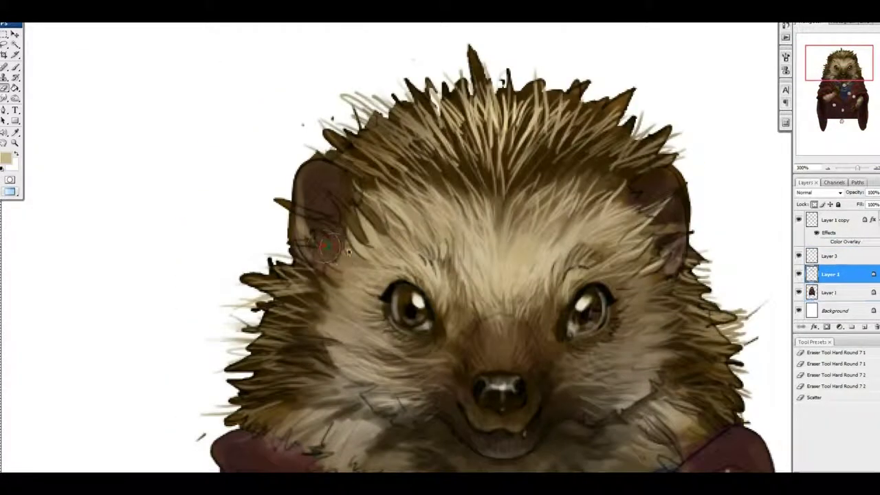
key("r")
key("alt+bracketleft")
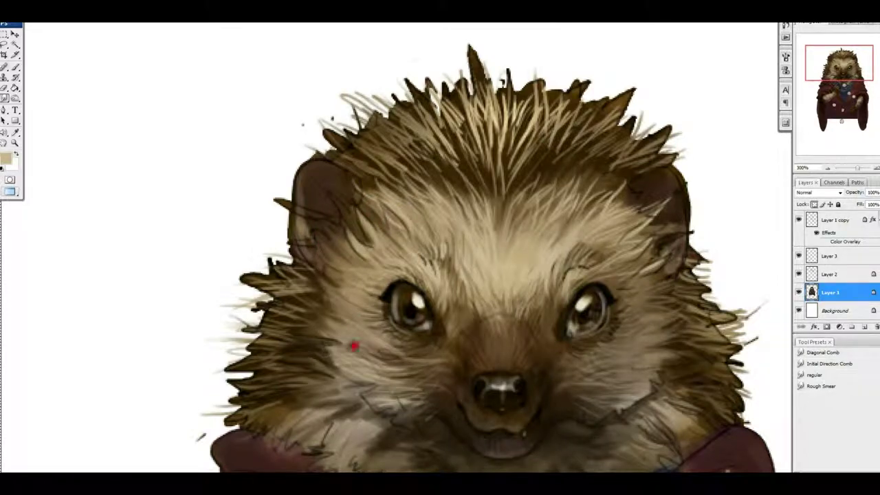
scroll(353, 346, "down", 3)
scroll(399, 274, "up", 4)
- Desaturate the reddish brown of both ears on Layer 1 with the Sponge tool
left_click(15, 146)
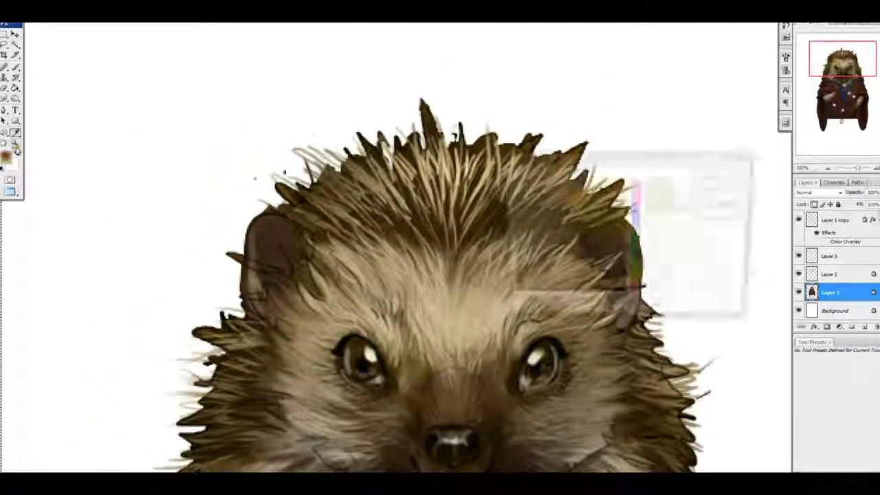
key("Return")
mouse_move(15, 98)
left_mouse_down()
mouse_move(41, 105)
mouse_move(42, 114)
left_mouse_up()
left_click_drag(683, 332, 663, 256)
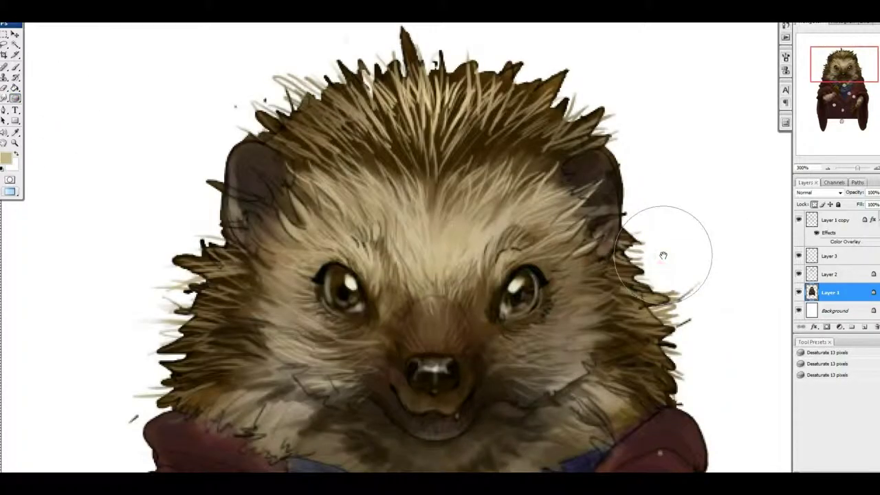
- Paint soft grey-brown tones inside both ears with the Blenderr brush preset
key("b")
left_click(821, 352)
left_click_drag(601, 185, 603, 198)
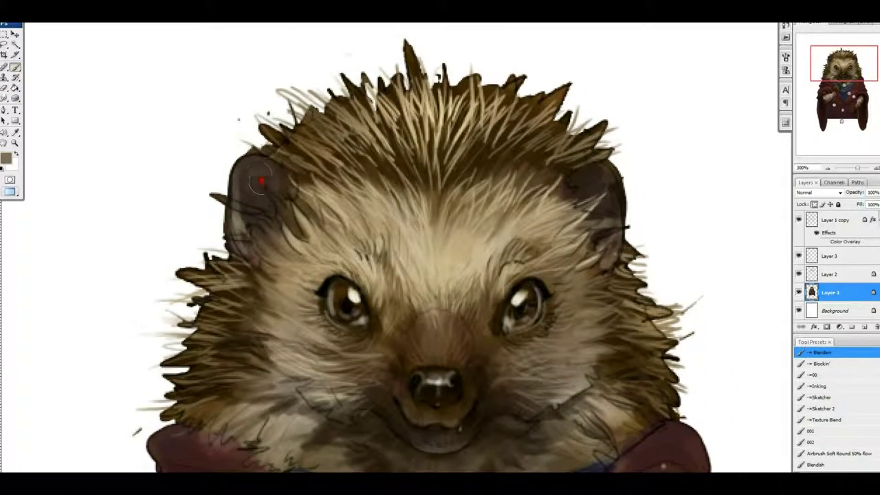
scroll(613, 272, "down", 3)
- Paint dark shading into the chest fur along the blue collar on Layer 1
key("d")
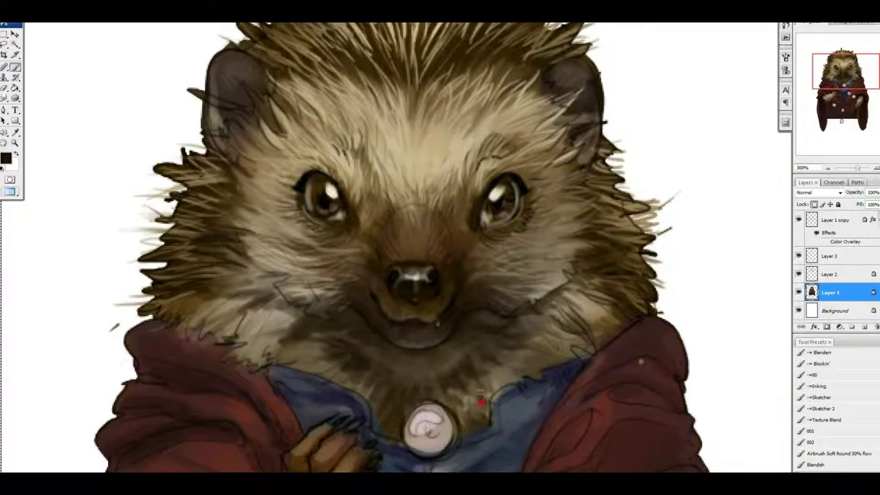
scroll(344, 364, "down", 3)
scroll(385, 247, "up", 4)
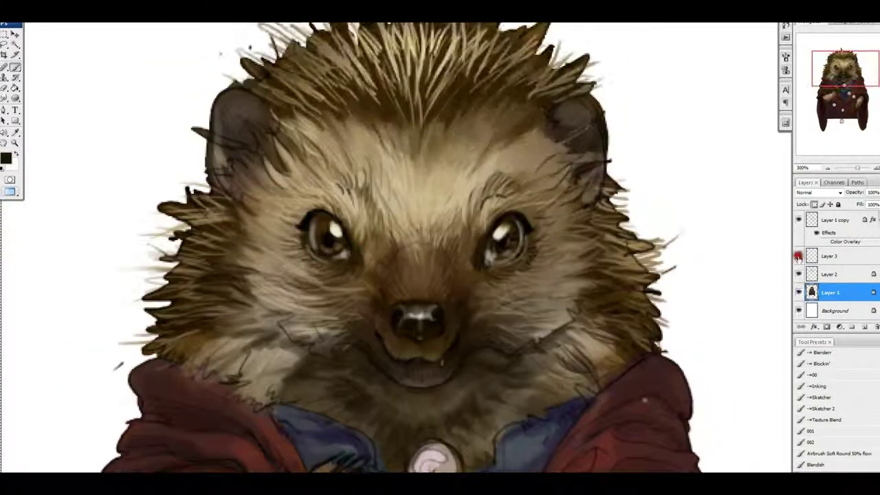
- Merge Layer 3 into Layer 2 and toggle the layer's visibility to compare the fur strokes
left_click(798, 255)
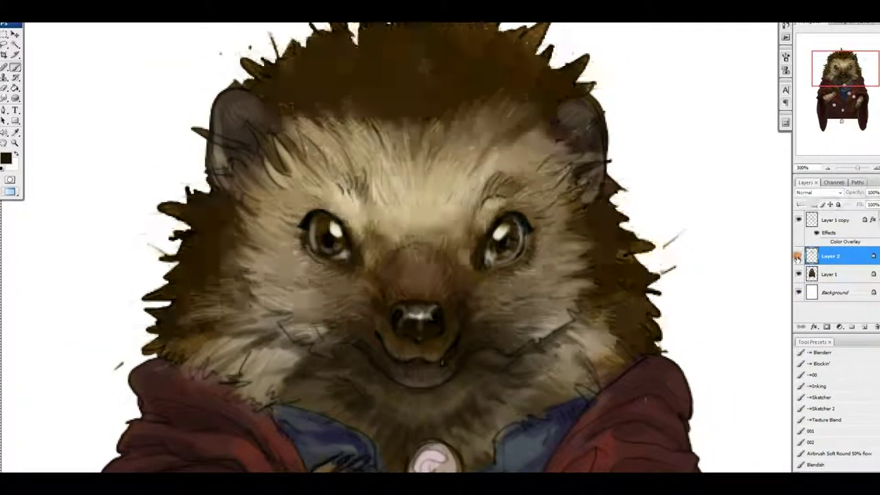
left_click(798, 255)
key("r")
key("b")
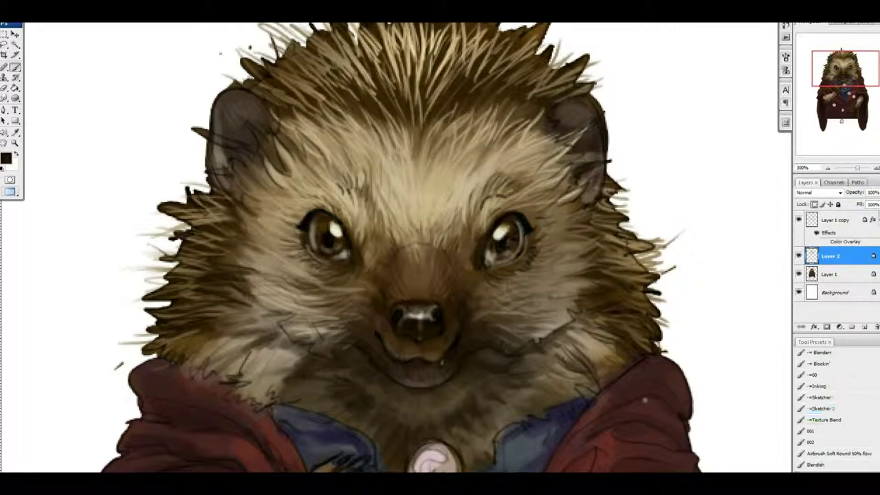
- Paint short fur strokes in sampled greyish and dark browns on the hedgehog's left neck, between the cheek and the blue collar
left_click(368, 284, "alt")
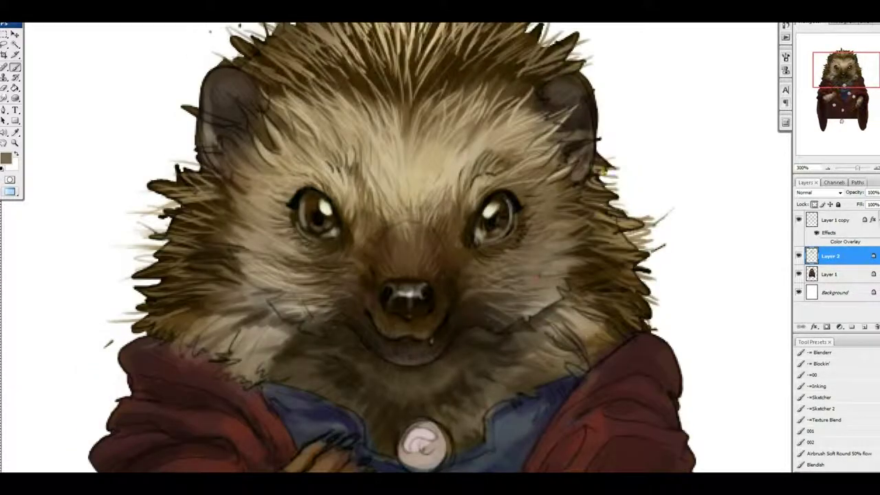
left_click_drag(521, 319, 547, 340)
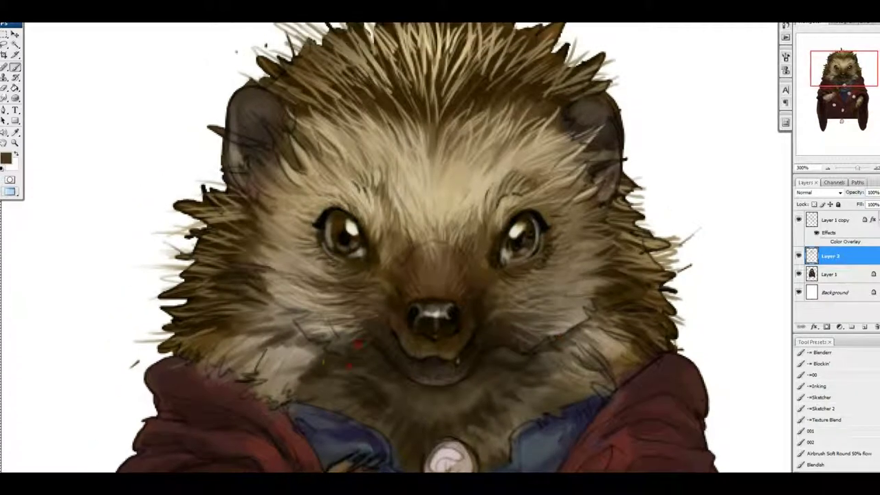
left_click(313, 399, "alt")
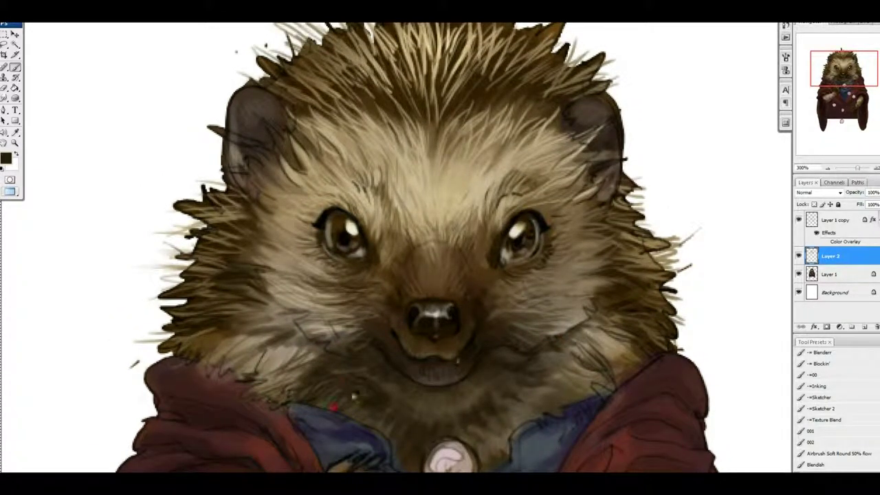
left_click_drag(354, 396, 376, 355)
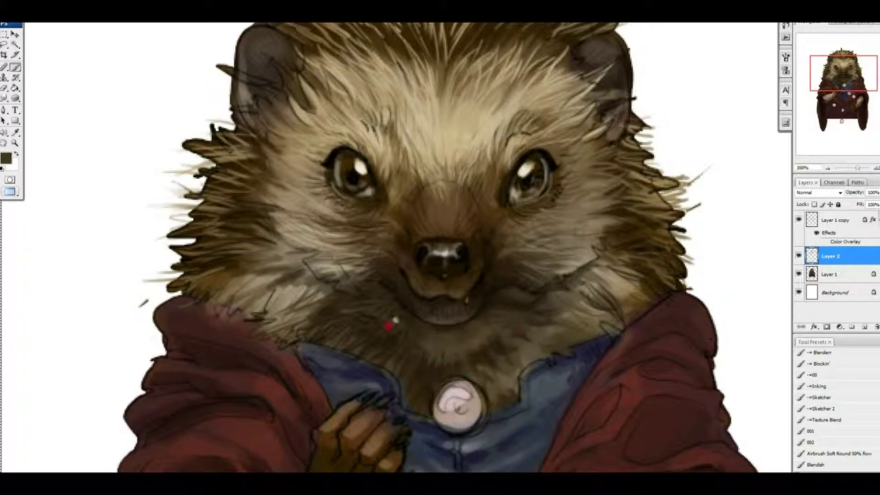
left_click_drag(479, 282, 483, 293)
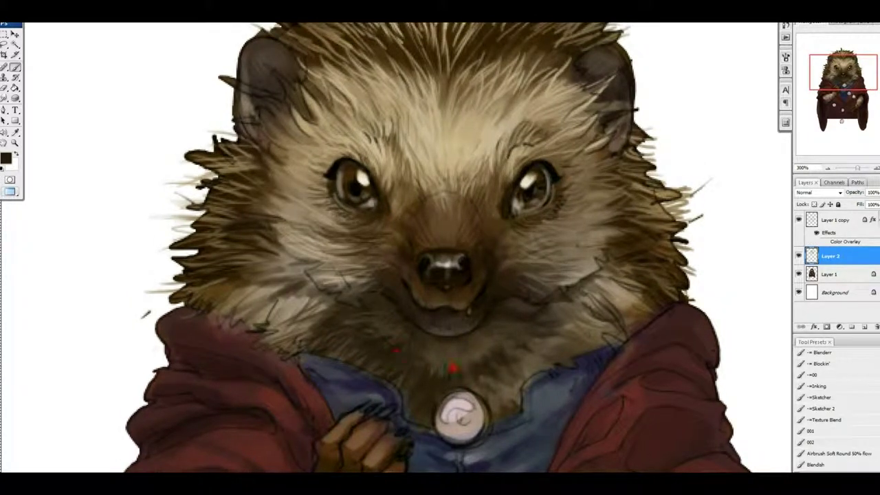
- Paint and smudge fur strokes over the chest and right side of the neck, adding dark brown ones below the right cheek
left_click(479, 358, "alt")
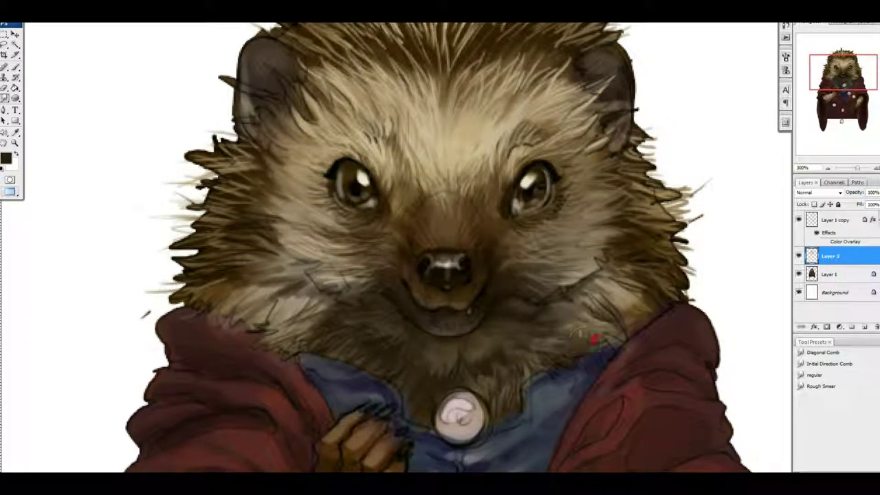
left_click_drag(540, 319, 534, 322)
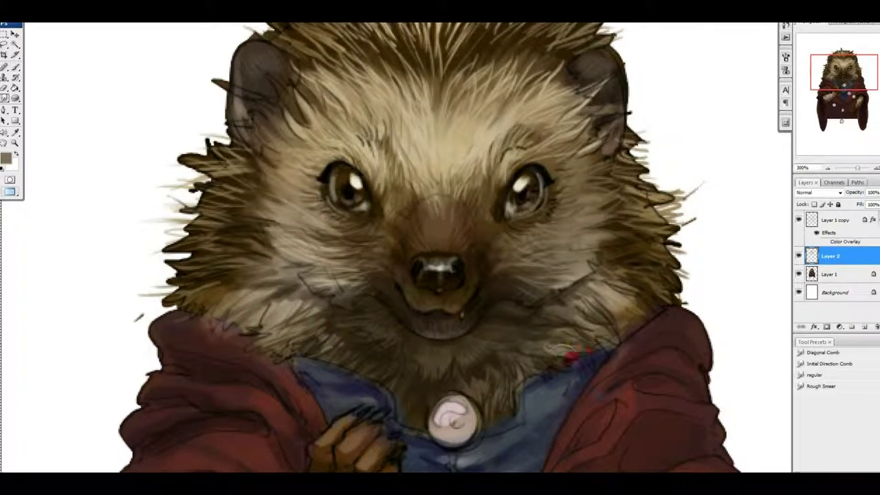
left_click_drag(541, 293, 546, 328)
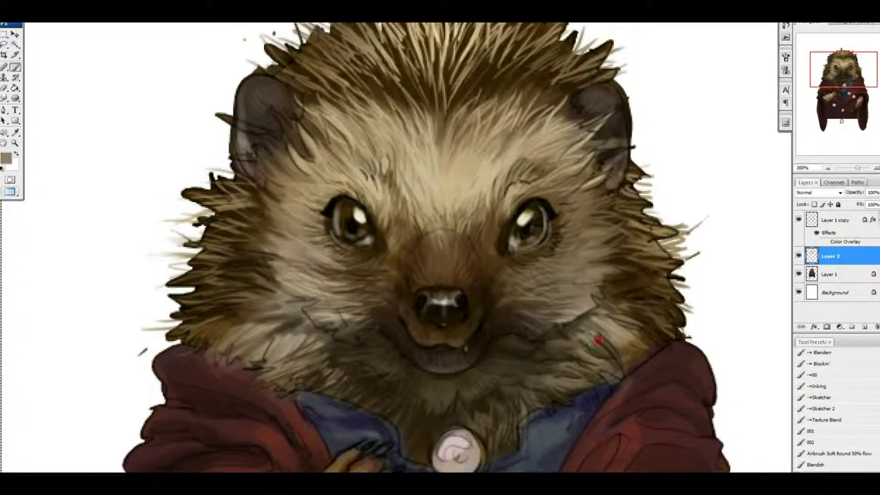
left_click(601, 309, "alt")
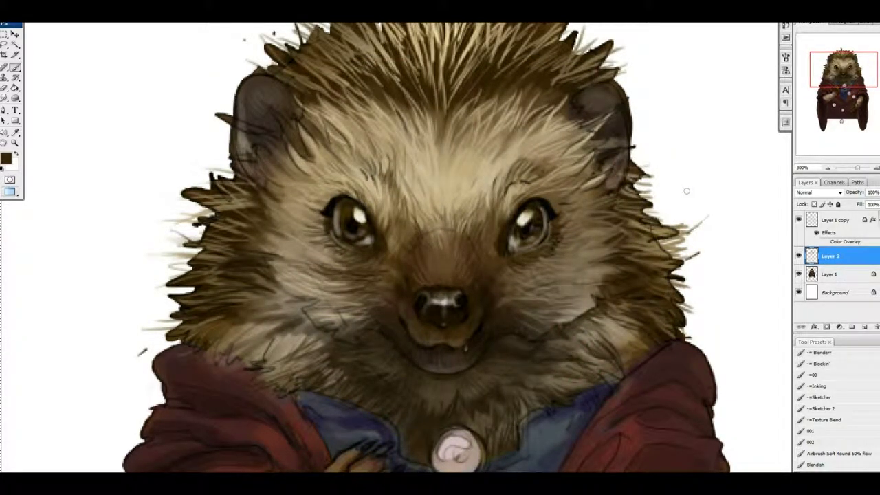
scroll(686, 191, "down", 2)
scroll(596, 322, "up", 1)
scroll(439, 176, "up", 1)
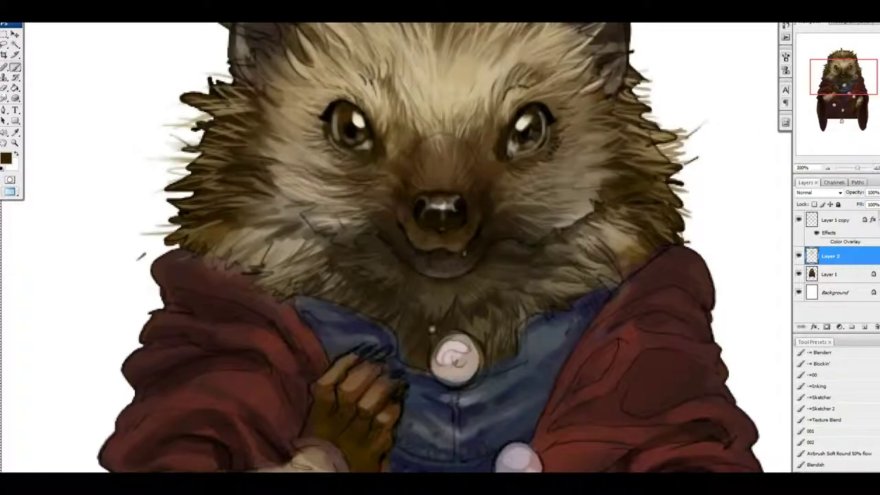
- Sample a light beige and paint highlighted fur strokes along the lower edges of both cheeks
left_click_drag(295, 245, 381, 363)
left_click(357, 341, "alt")
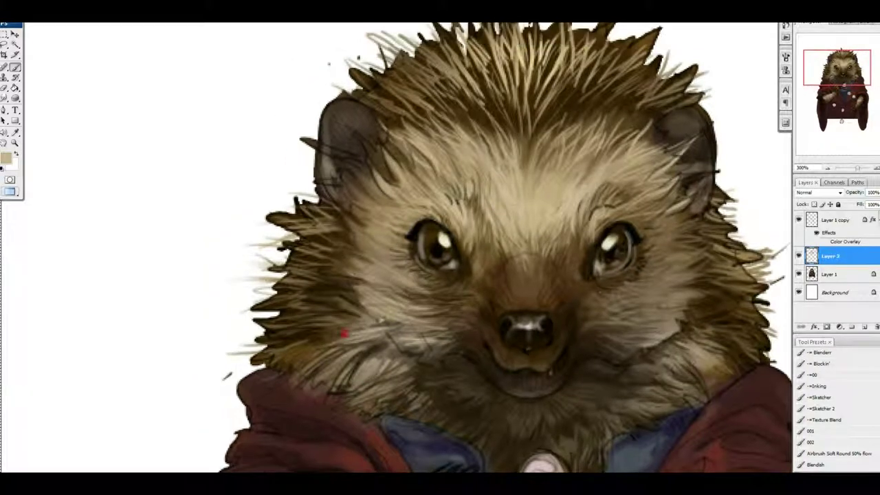
left_click_drag(578, 356, 533, 242)
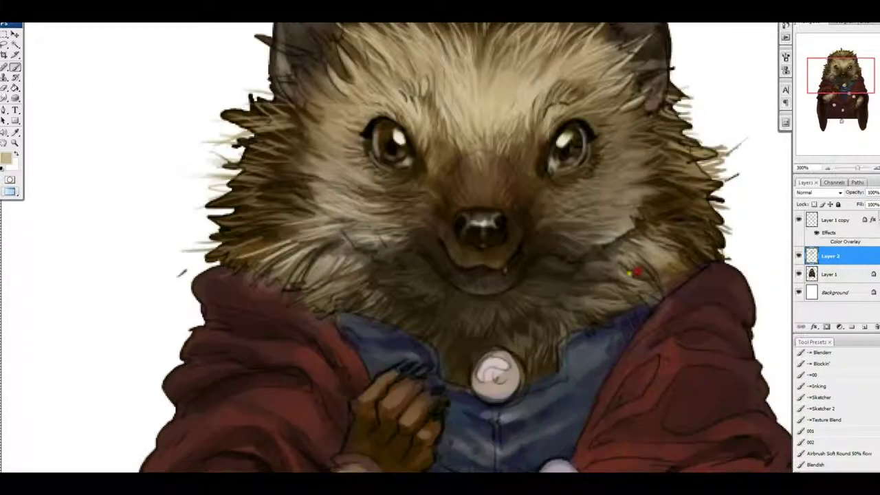
key("r")
key("b")
mouse_move(595, 279)
left_mouse_down()
mouse_move(644, 308)
mouse_move(637, 227)
mouse_move(655, 266)
left_mouse_up()
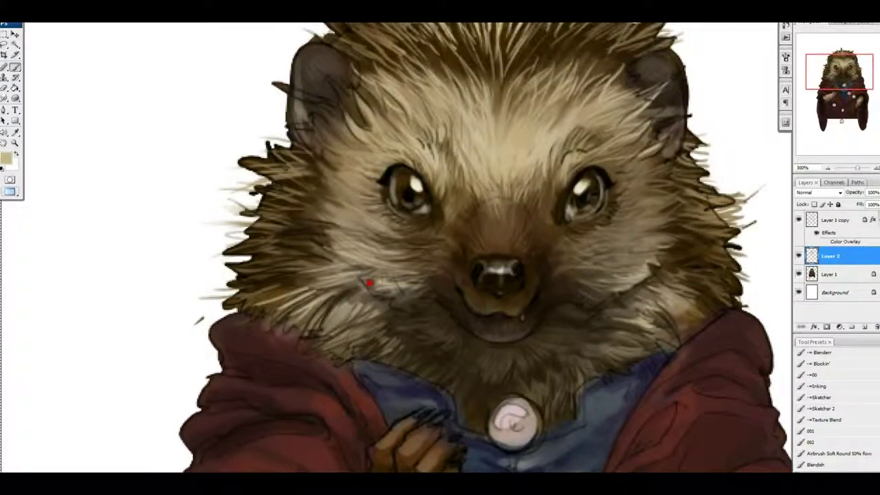
left_click_drag(465, 278, 404, 332)
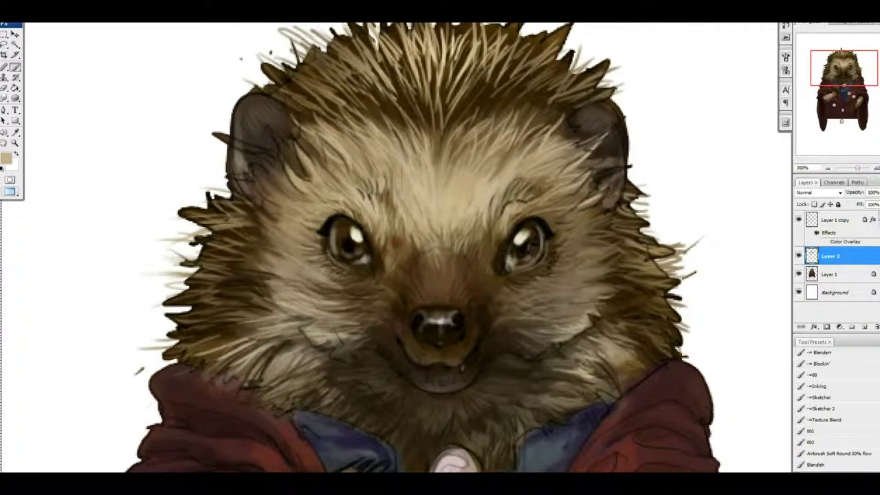
scroll(509, 224, "up", 1)
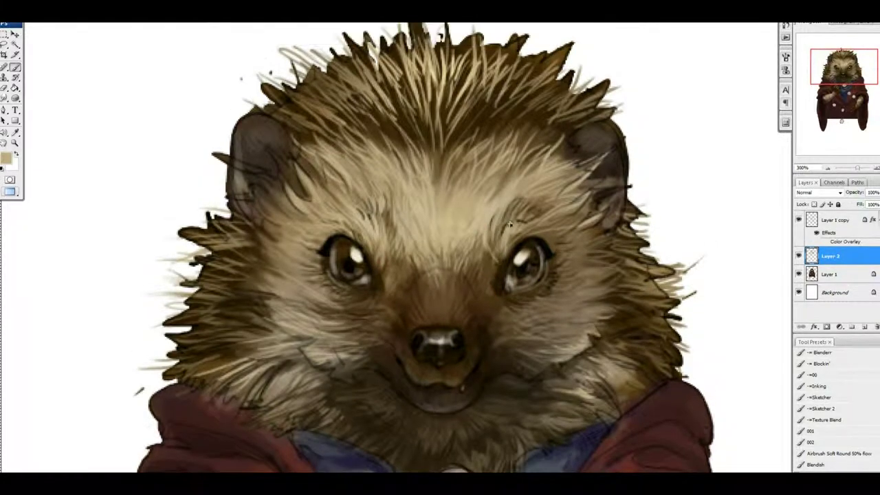
scroll(502, 217, "down", 2)
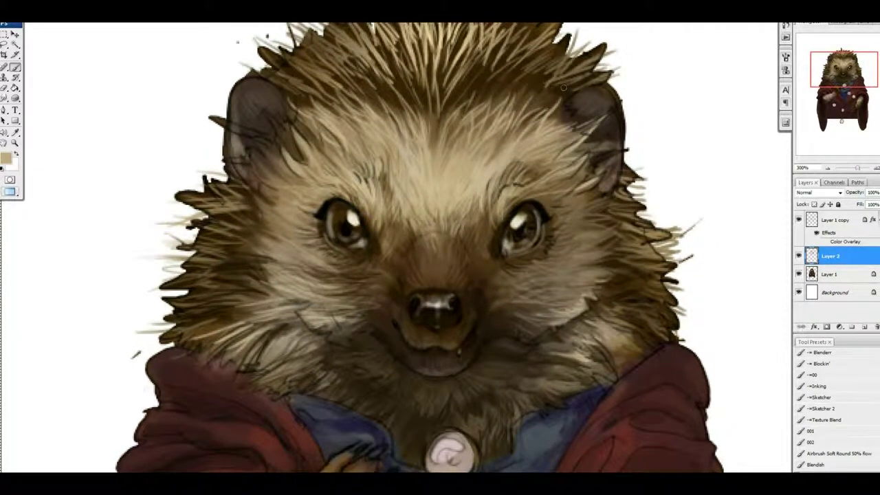
- Sample a dark brown and paint shadow fur strokes under the cheeks and along the collar edge
scroll(529, 200, "down", 2)
left_click(490, 310, "alt")
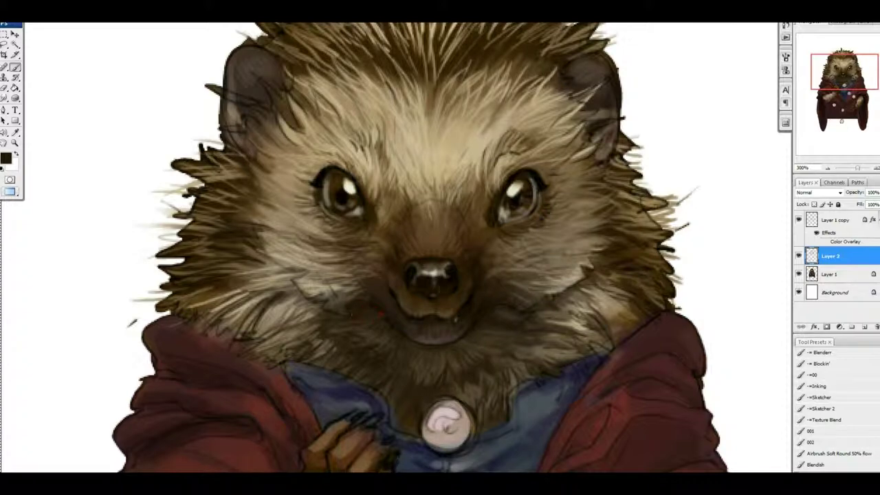
scroll(377, 313, "down", 3)
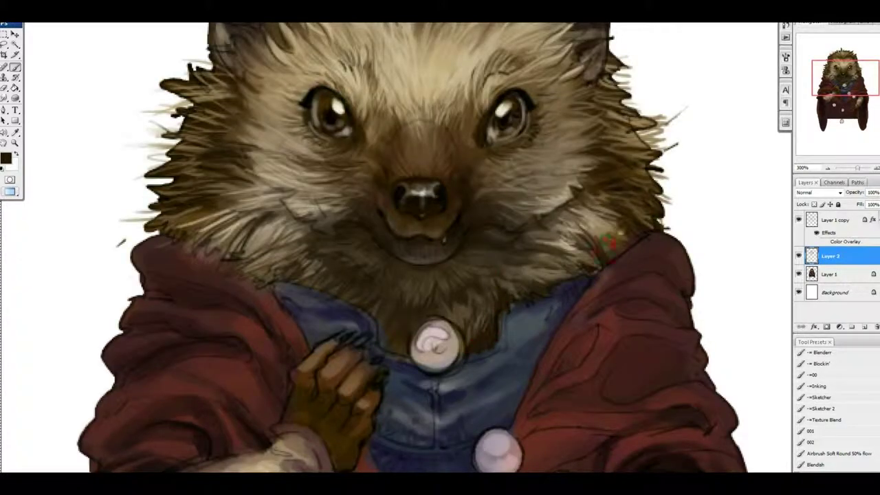
left_click_drag(608, 242, 690, 273)
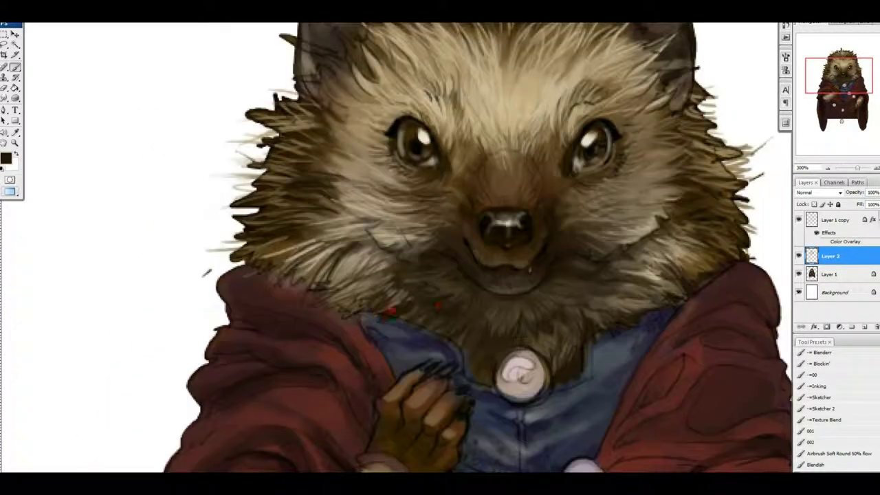
- Paint light beige and tan spines across the top of the head, sampling colours from the existing spines
scroll(302, 319, "up", 7)
left_click(477, 141, "alt")
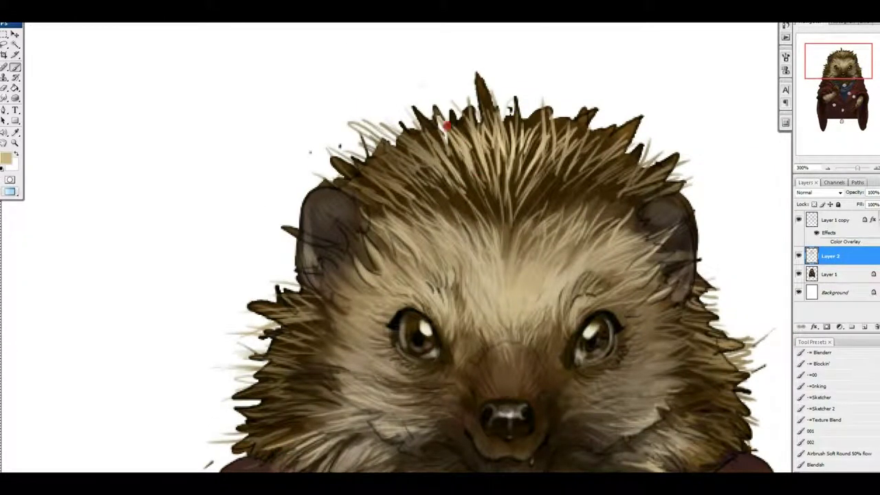
mouse_move(446, 125)
left_mouse_down()
mouse_move(453, 173)
mouse_move(434, 167)
mouse_move(424, 149)
mouse_move(421, 170)
mouse_move(399, 186)
mouse_move(378, 140)
mouse_move(377, 207)
mouse_move(403, 194)
mouse_move(436, 148)
left_mouse_up()
left_click(403, 196, "alt")
left_click(506, 172, "alt")
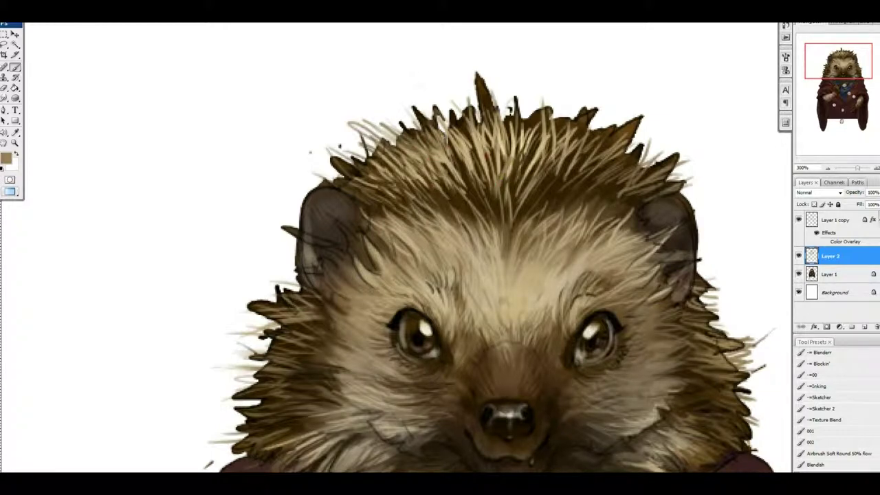
mouse_move(507, 172)
left_mouse_down()
mouse_move(475, 199)
mouse_move(522, 179)
mouse_move(511, 149)
mouse_move(485, 127)
left_mouse_up()
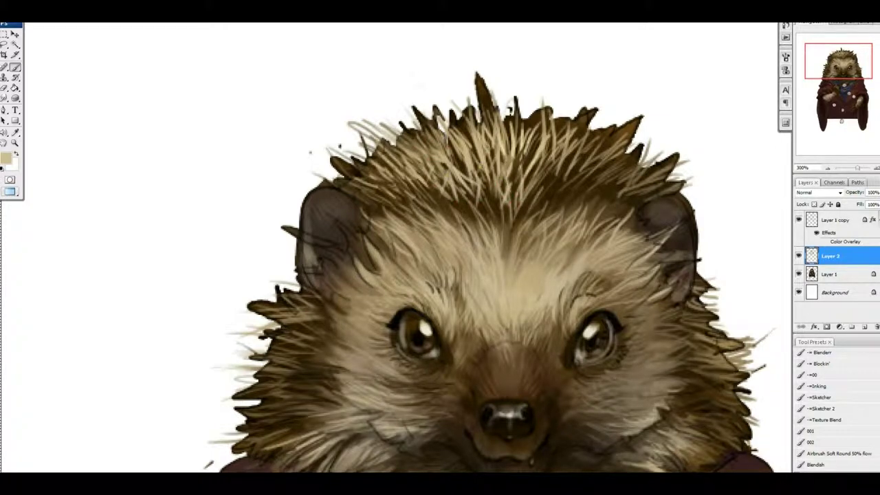
mouse_move(554, 174)
left_mouse_down()
mouse_move(534, 204)
mouse_move(583, 190)
mouse_move(564, 173)
mouse_move(584, 201)
mouse_move(660, 237)
mouse_move(627, 258)
mouse_move(677, 253)
mouse_move(679, 214)
mouse_move(647, 303)
mouse_move(660, 314)
left_mouse_up()
left_click(412, 197, "alt")
left_click_drag(695, 224, 687, 184)
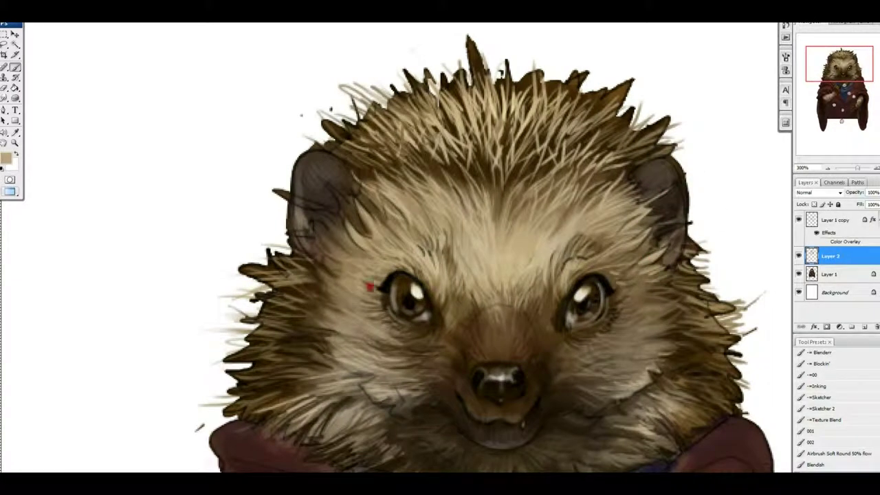
- Paint sampled tan fur strokes beside the left eye and more light spines along the right side of the crown
left_click(373, 279, "alt")
left_click_drag(373, 279, 334, 275)
left_click(510, 95, "alt")
mouse_move(510, 94)
left_mouse_down()
mouse_move(405, 65)
mouse_move(402, 89)
mouse_move(364, 105)
left_mouse_up()
mouse_move(543, 103)
left_mouse_down()
mouse_move(543, 67)
mouse_move(546, 92)
mouse_move(562, 128)
left_mouse_up()
left_click(547, 185, "alt")
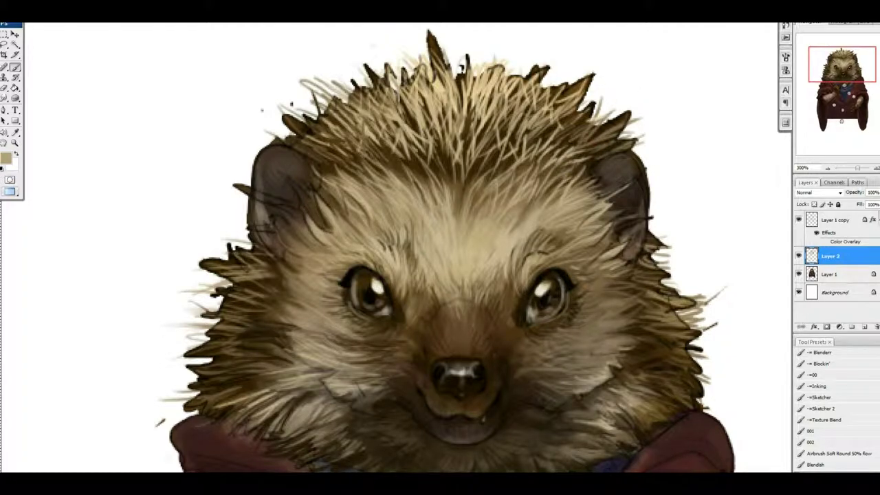
- Check the whole figure, then paint fur strokes around the left ear with sampled browns
key("ctrl+alt+0")
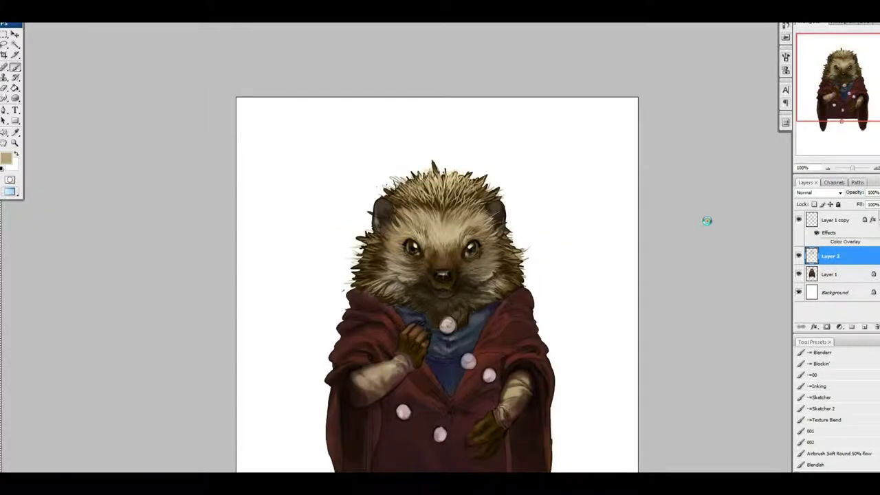
key("ctrl+plus")
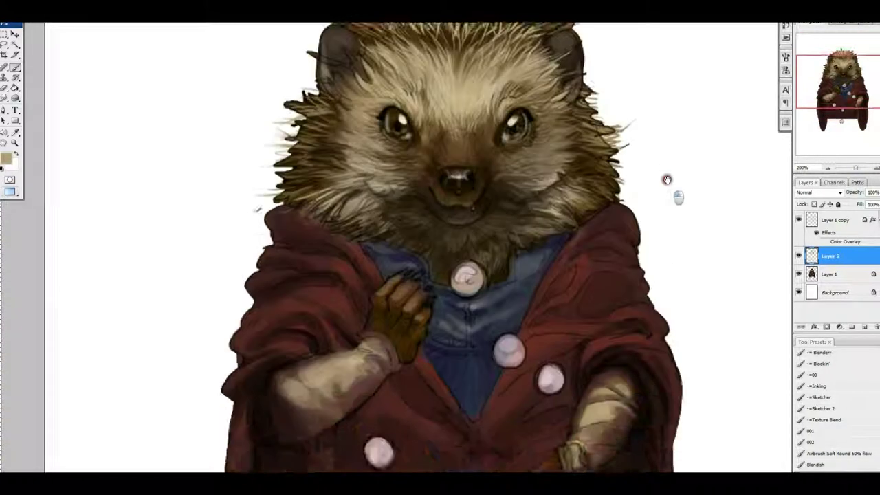
left_click_drag(667, 181, 652, 200)
left_click_drag(533, 204, 617, 244)
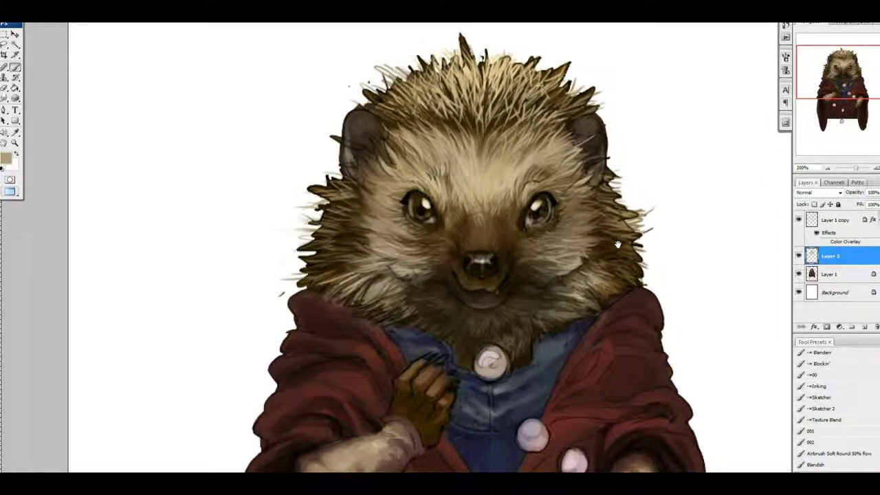
scroll(617, 244, "up", 3)
key("ctrl+plus")
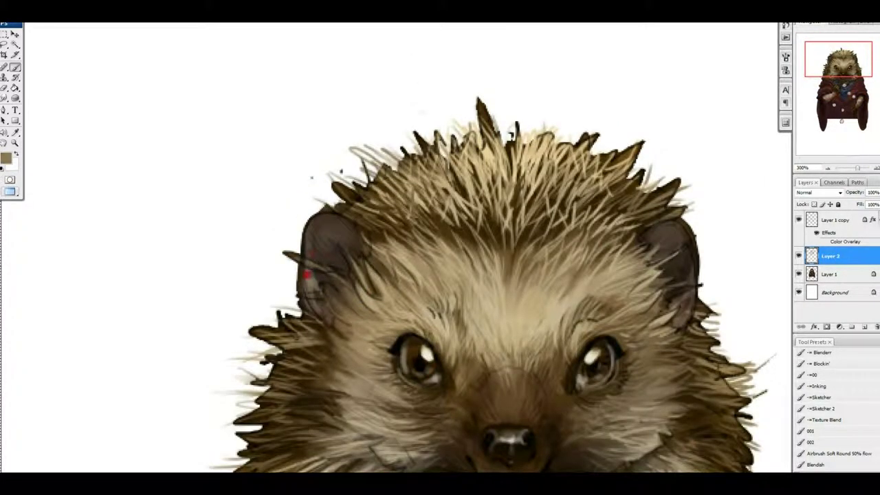
left_click_drag(307, 273, 353, 308)
left_click(364, 226, "alt")
left_click_drag(363, 226, 329, 167)
- Select the area outside the silhouette on Layer 1 with the Magic Wand and delete the stray fur strokes there from Layer 2
left_click(830, 274)
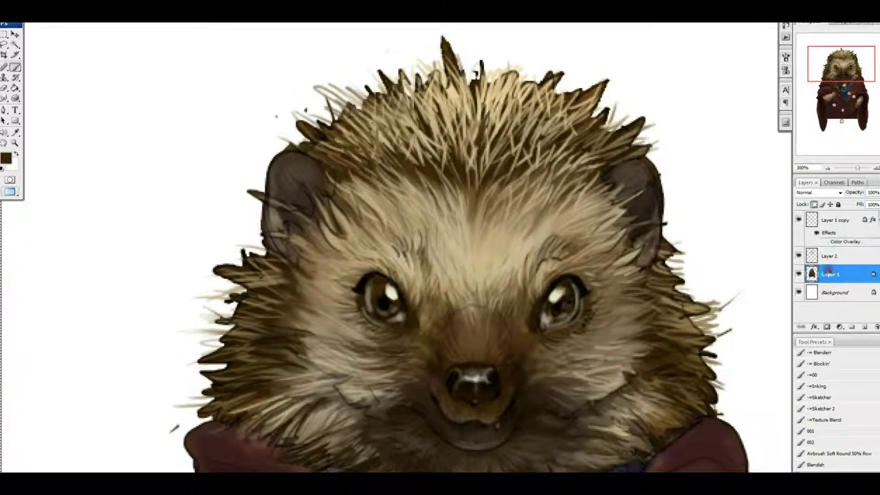
key("ctrl+minus")
key("w")
left_click(828, 255)
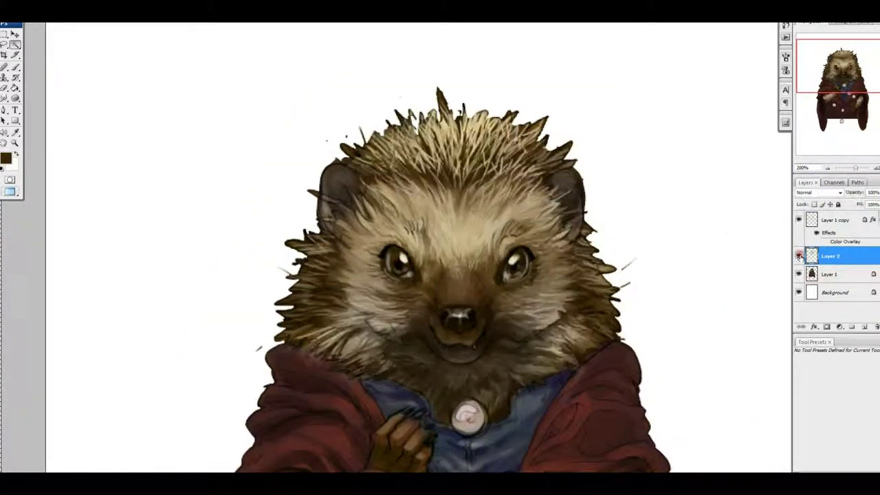
key("ctrl+minus")
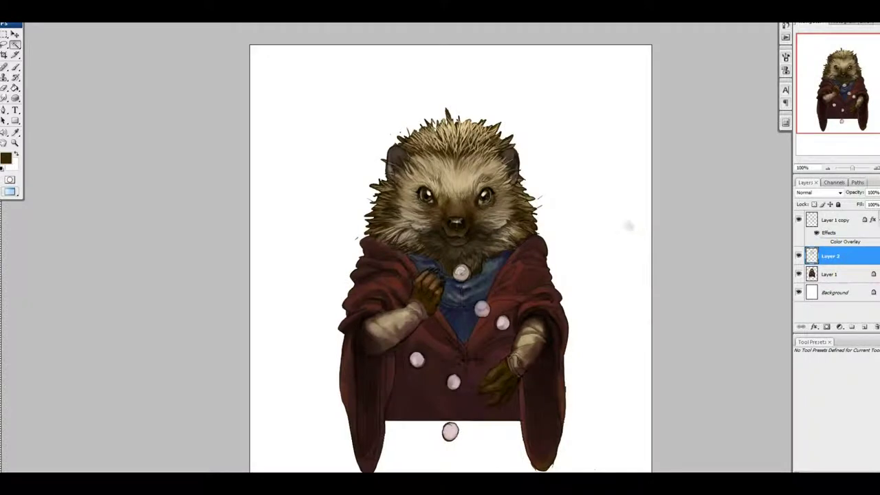
- Paint over the coat folds and the bandaged forearm on Layer 1 with reds and browns sampled from the artwork
key("ctrl+plus")
key("ctrl+minus")
key("alt+bracketleft")
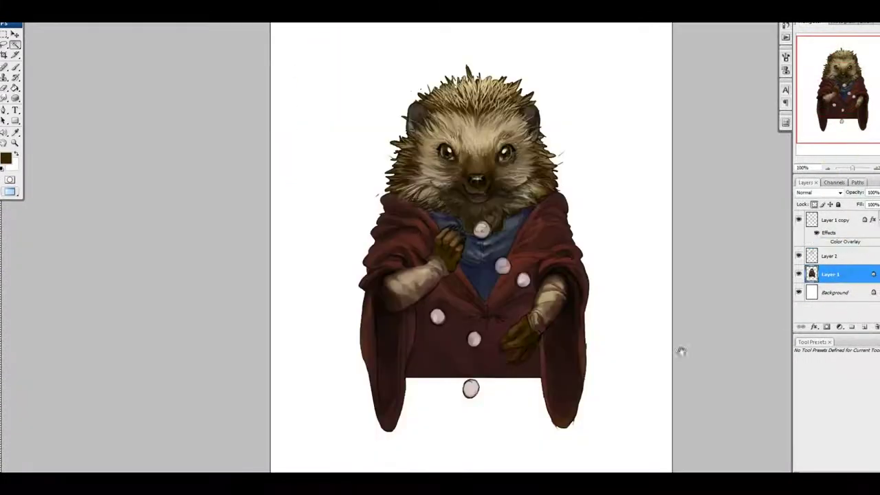
key("b")
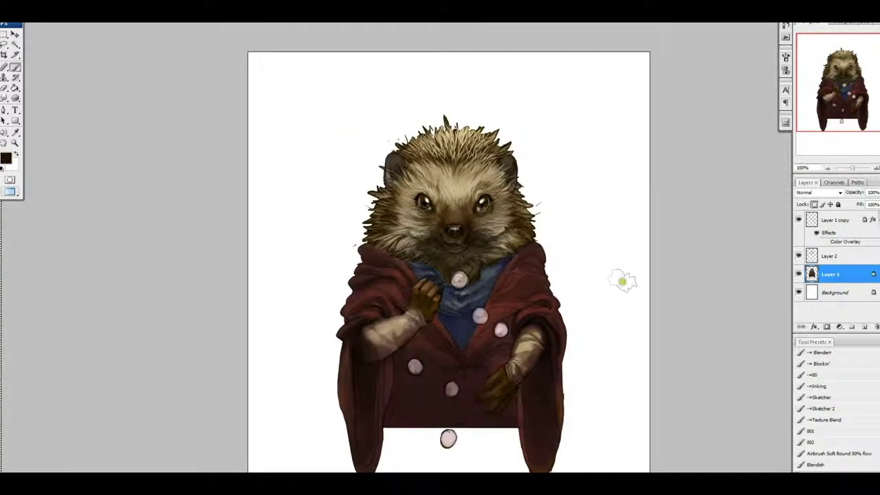
key("ctrl+plus")
left_click(622, 306, "alt")
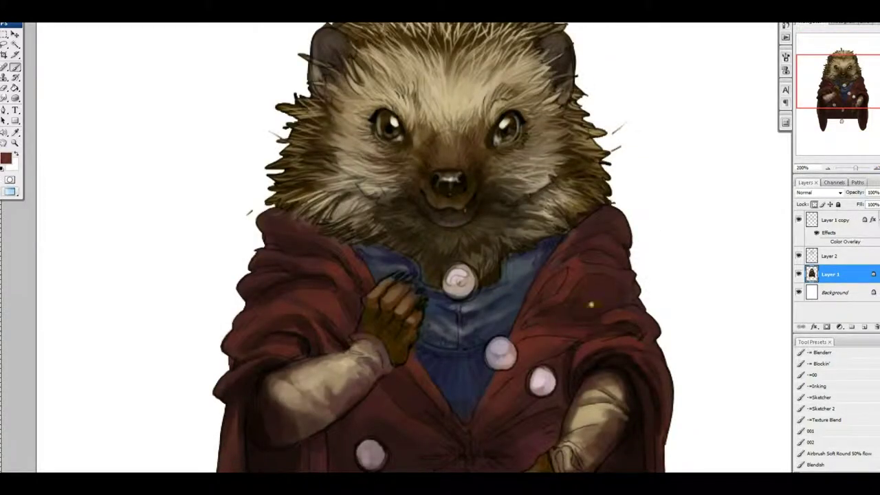
scroll(574, 328, "down", 3)
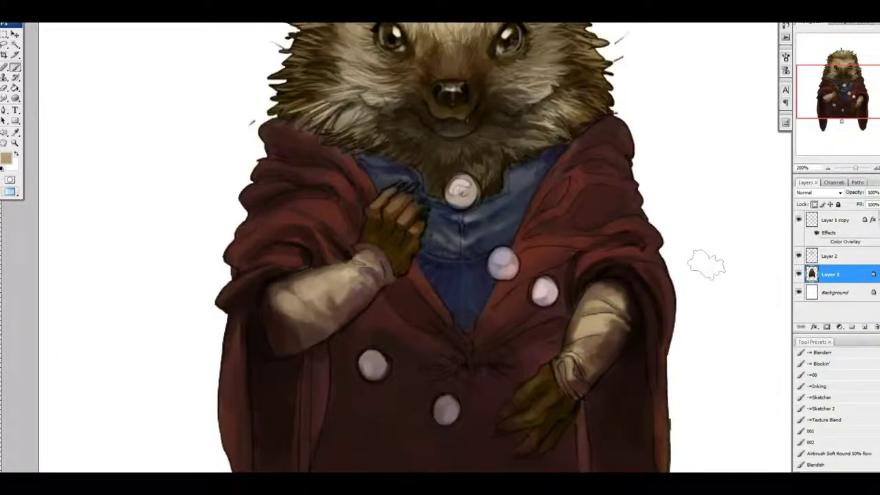
left_click(603, 376, "alt")
left_click_drag(342, 297, 421, 342)
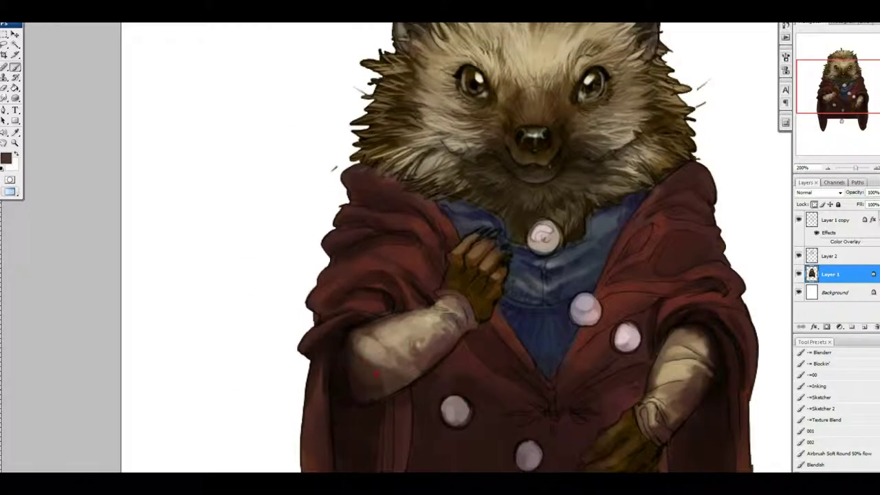
left_click_drag(402, 424, 311, 471)
key("ctrl+minus")
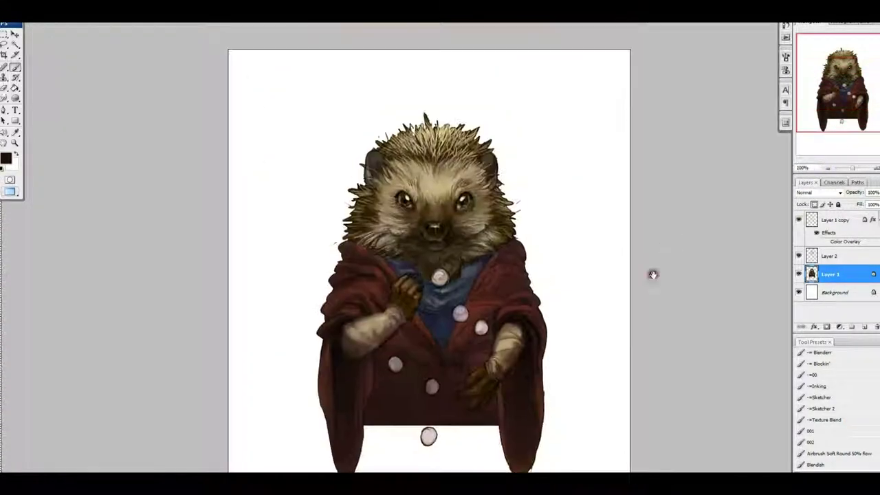
- Add a new layer above the others and paint fine whiskers beside the muzzle and thin hairs over the ears with the Sketcher brush
key("ctrl+plus")
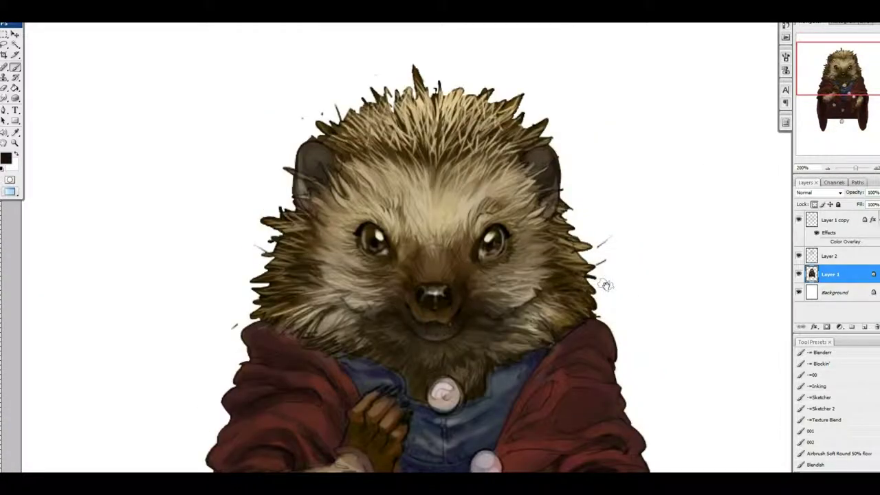
key("ctrl+shift+alt+n")
left_click_drag(605, 284, 617, 202)
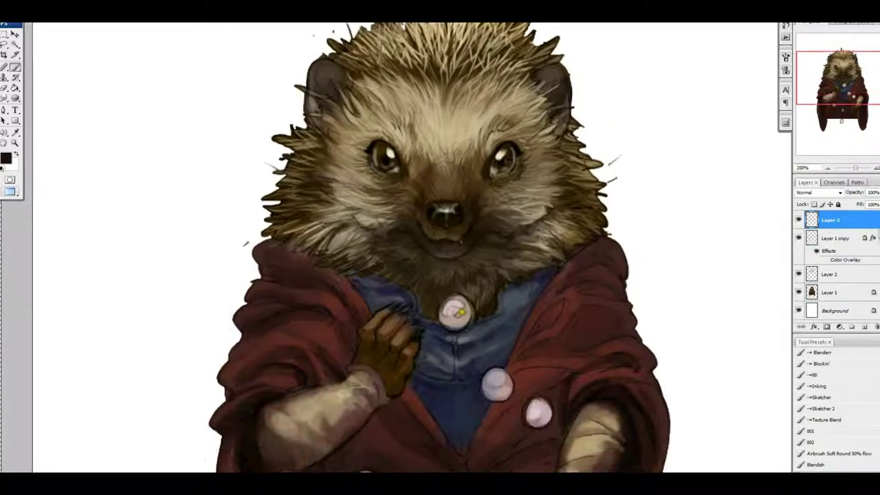
left_click(821, 397)
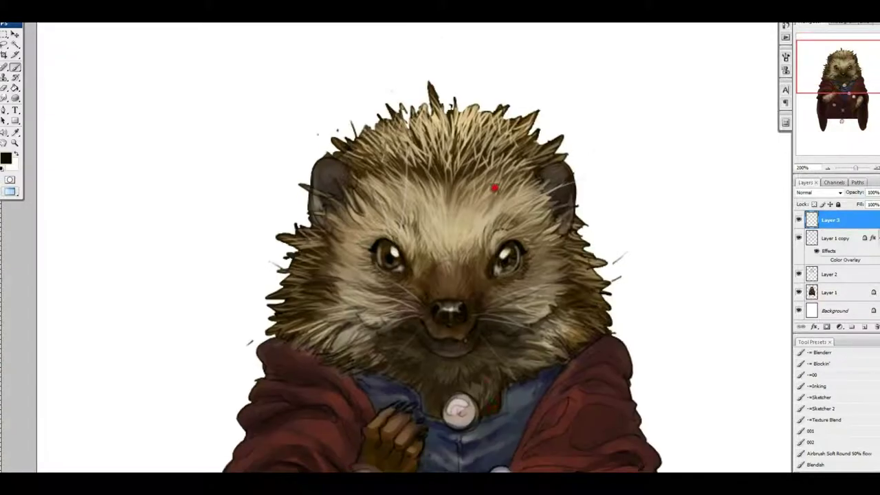
key("b")
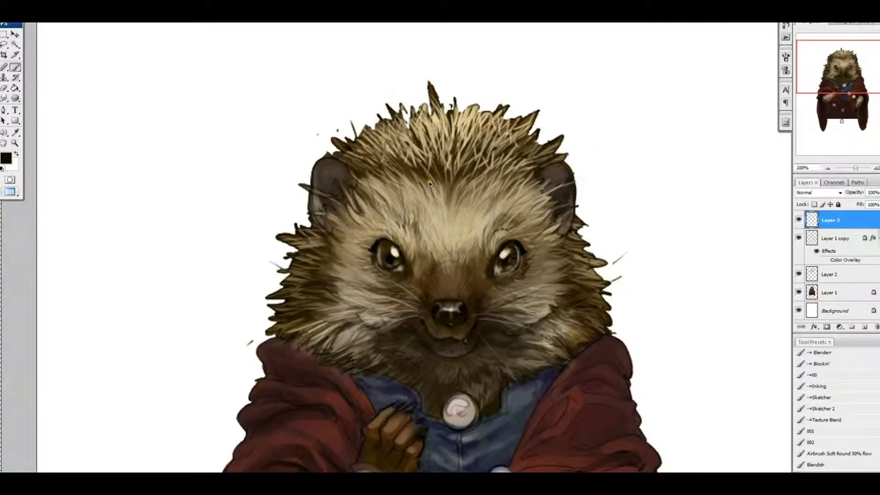
key("e")
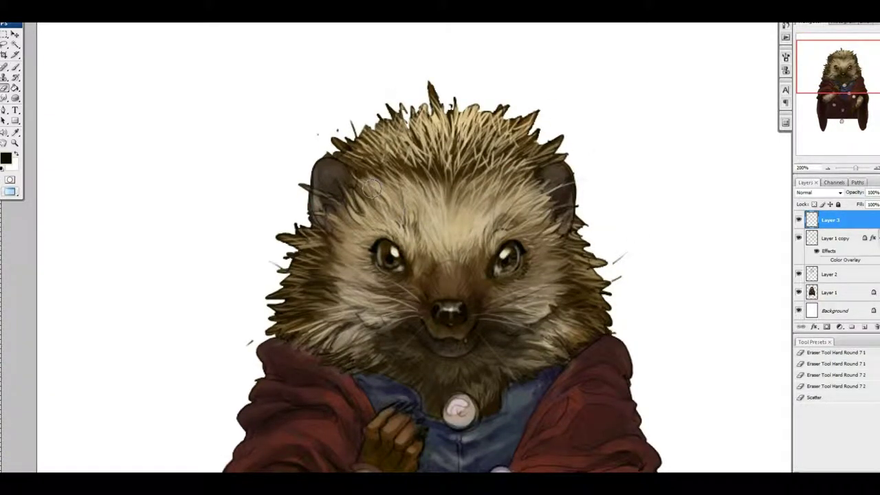
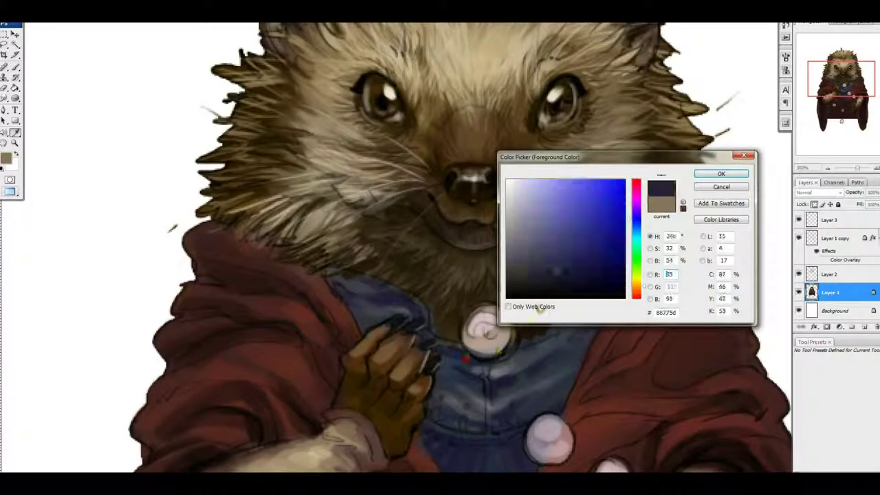
- Choose a dark navy colour and paint shadows on Layer 1 along the blue collar beneath the chin fur
left_click_drag(560, 311, 554, 324)
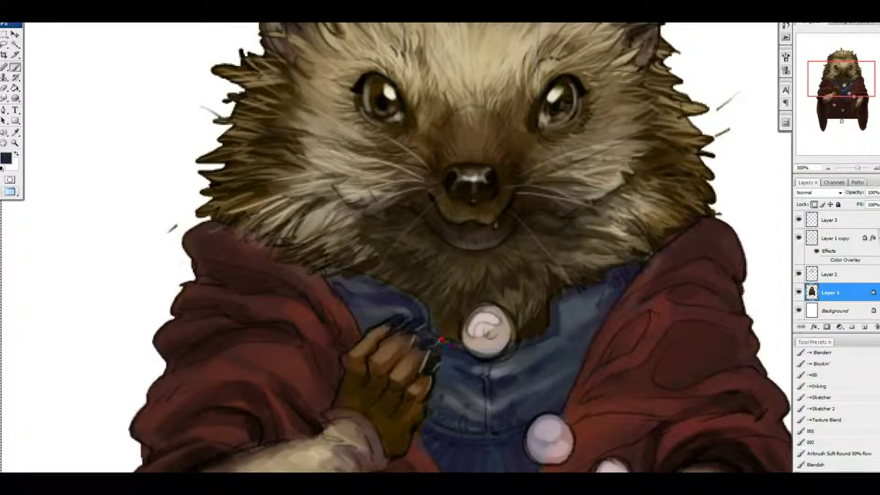
left_click(556, 297, "alt")
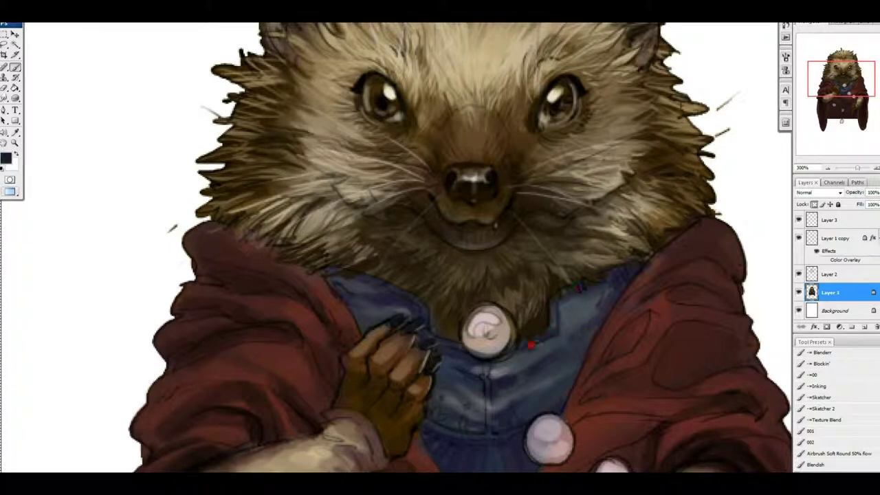
left_click_drag(560, 301, 568, 320)
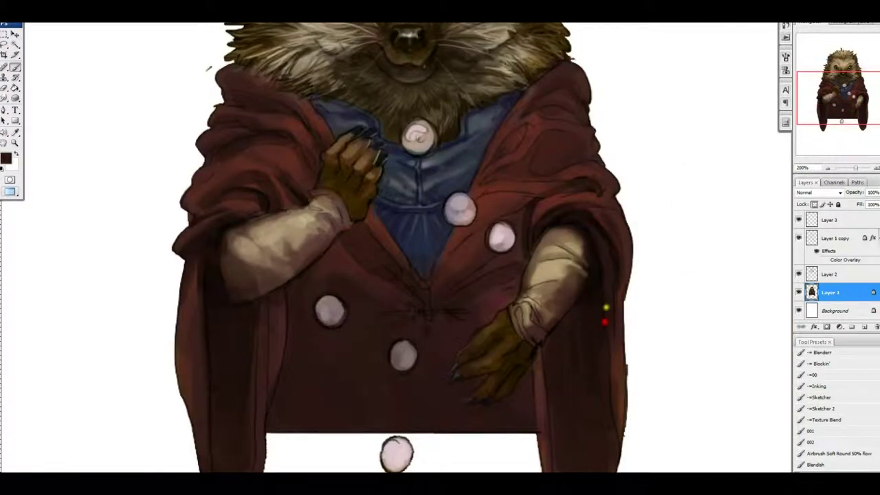
- Paint dark brown and red shading over the hanging sleeves and shoulder folds of the coat
scroll(636, 112, "down", 3)
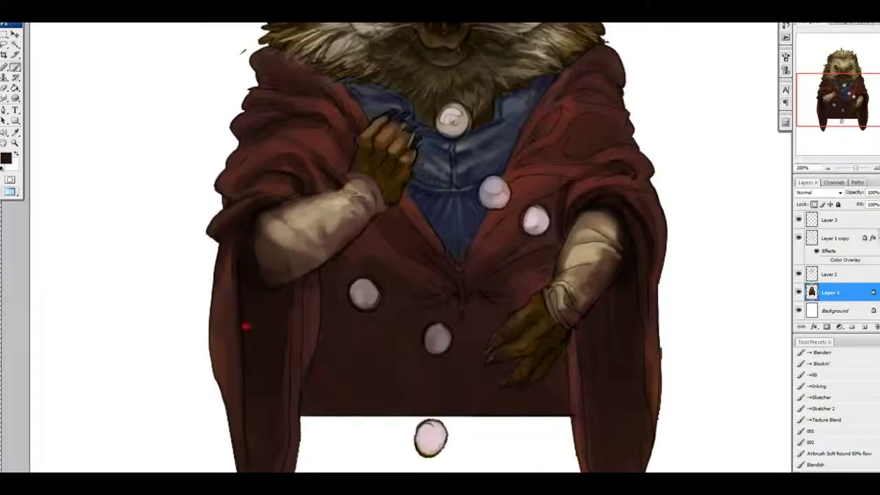
left_click_drag(673, 135, 673, 295)
left_click_drag(542, 330, 489, 329)
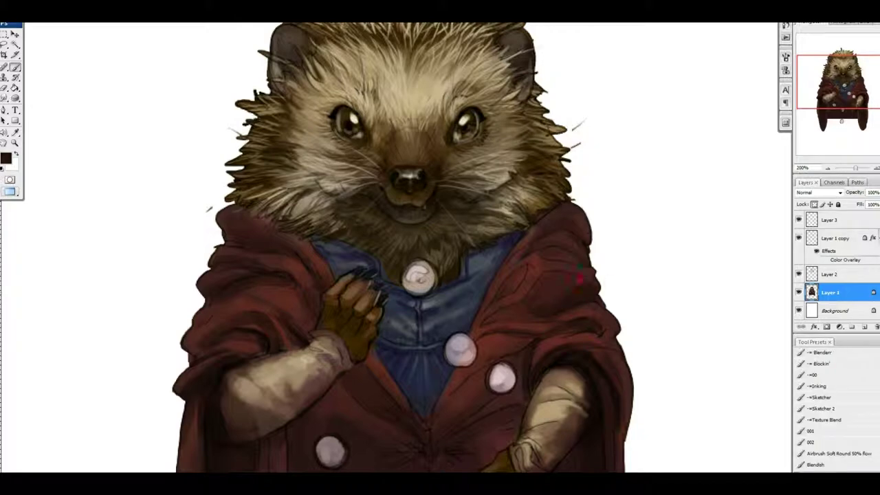
scroll(547, 307, "down", 4)
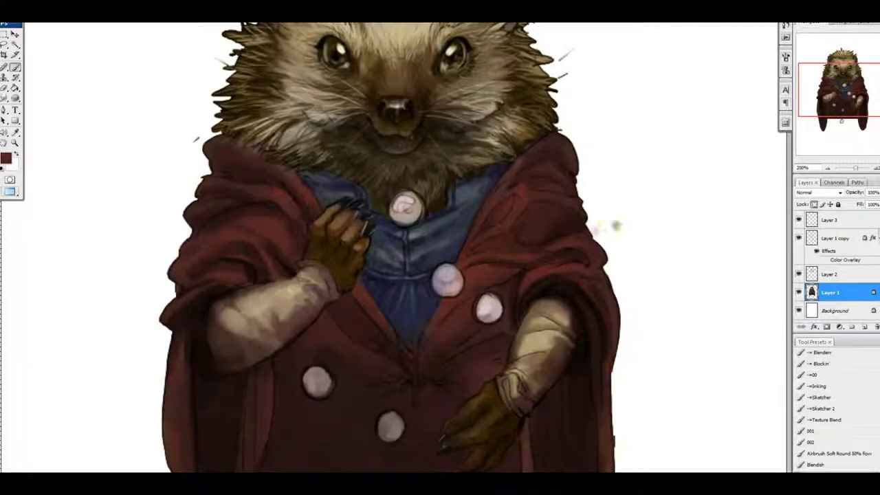
scroll(422, 268, "up", 2)
- Paint fine fur strokes on Layer 3 over the collar edge with the Sketcher brush, sampling light and dark fur colours
key("alt+period")
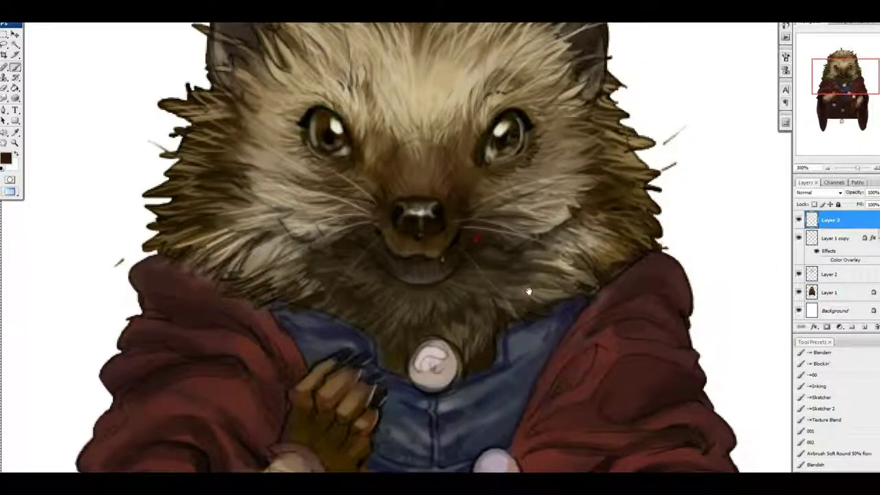
left_click_drag(528, 292, 519, 270)
right_click(543, 168)
key("Escape")
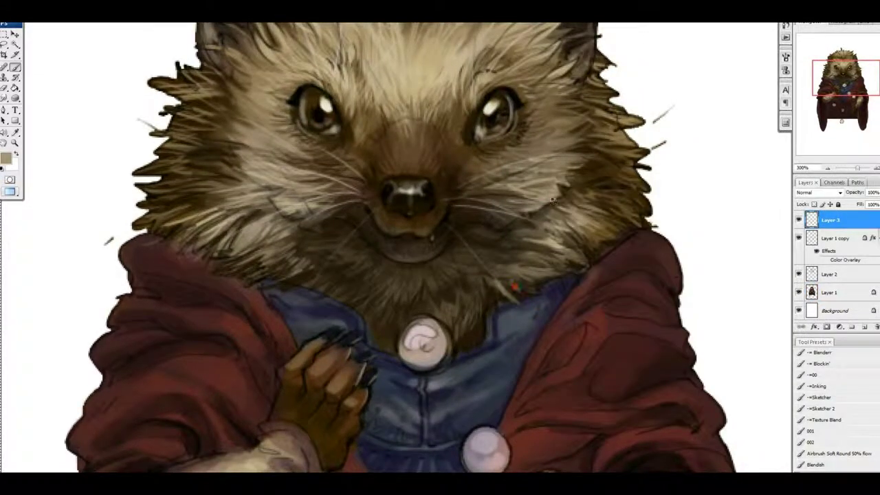
left_click(839, 397)
left_click(301, 167, "alt")
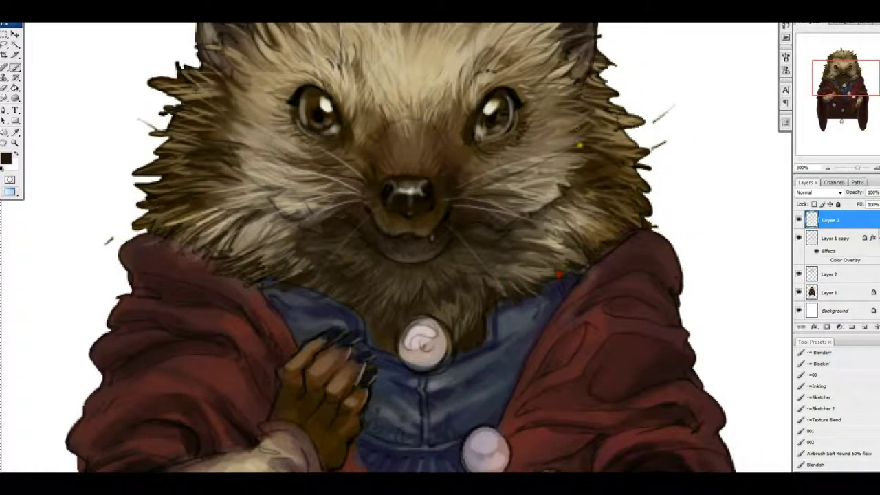
left_click_drag(307, 294, 340, 292)
left_click(299, 311, "alt")
left_click(494, 359, "alt")
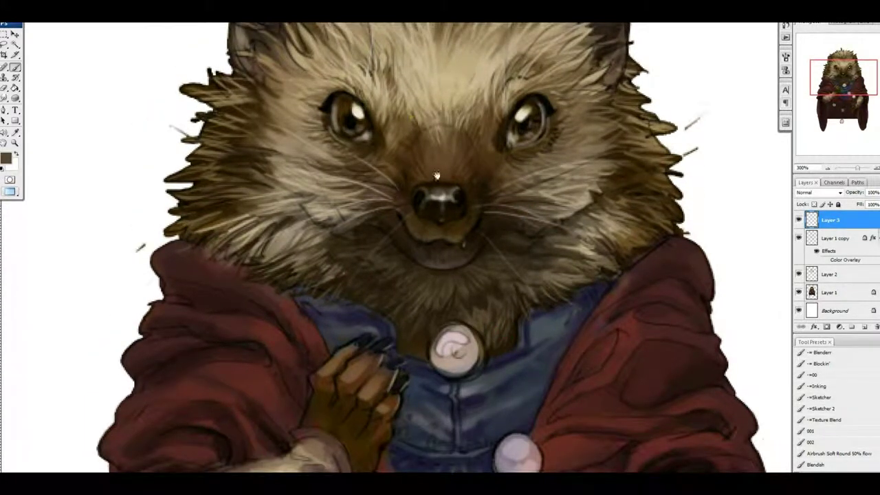
- Paint sampled dark brown strokes where the cheek fur meets the coat's shoulders
left_click_drag(436, 176, 445, 184)
left_click_drag(576, 321, 696, 405)
left_click(352, 404, "alt")
left_click_drag(352, 394, 337, 312)
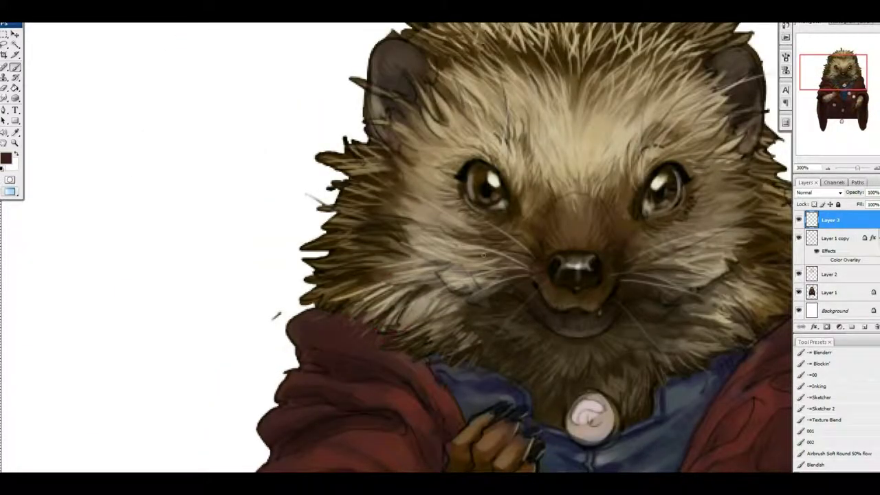
left_click_drag(705, 230, 695, 193)
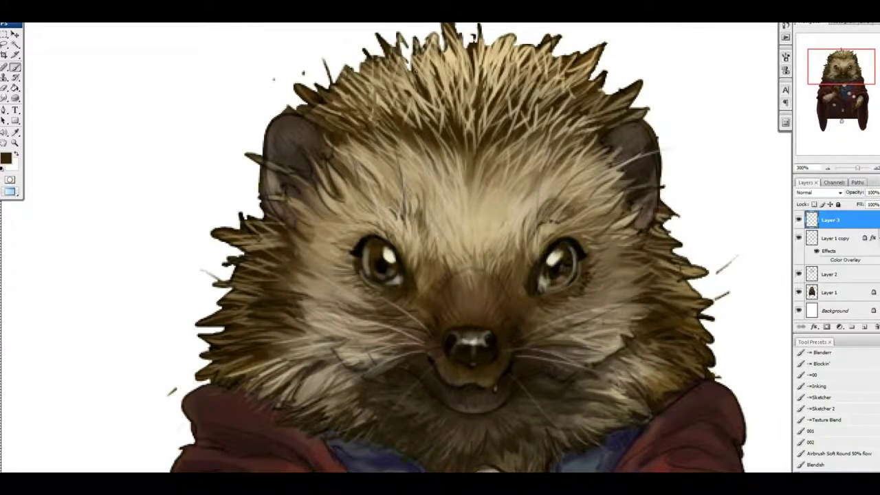
- Desaturate the forehead and face fur on Layer 1 with the Sponge tool
key("o")
key("ctrl+minus")
key("alt+bracketleft")
key("alt+bracketleft")
key("alt+bracketleft")
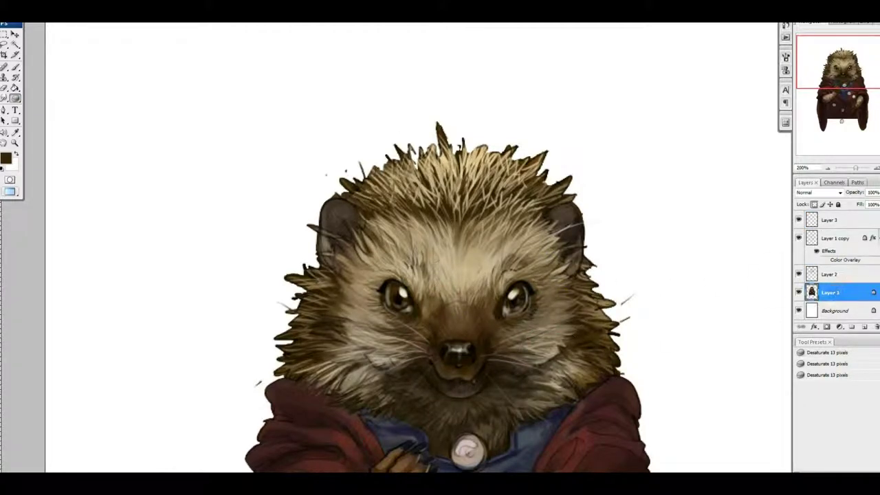
left_click_drag(653, 398, 646, 325)
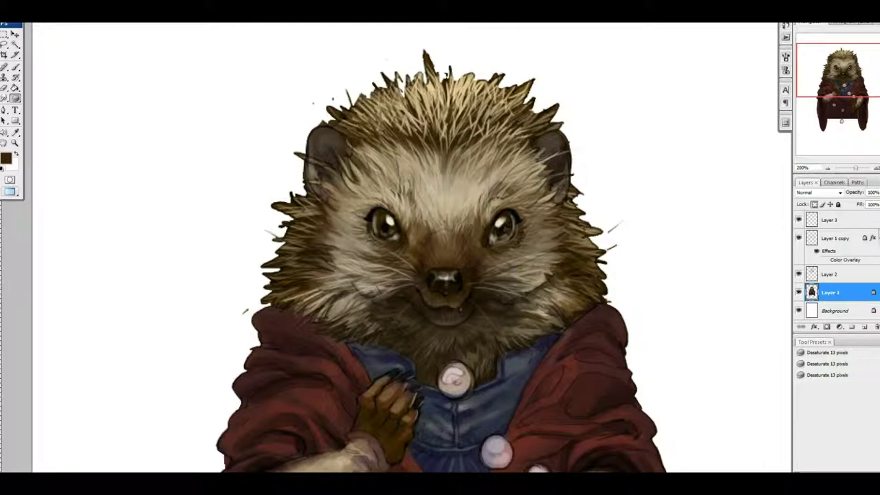
key("ctrl+minus")
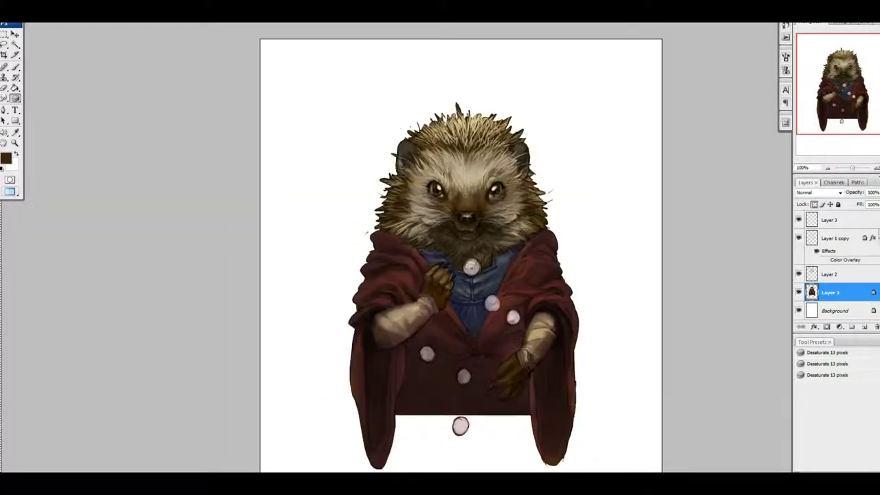
- Choose the pale cream colour #f1dfb8 and paint highlights on the crown spines on Layer 3
key("ctrl+plus")
left_click(5, 158)
left_click(533, 185)
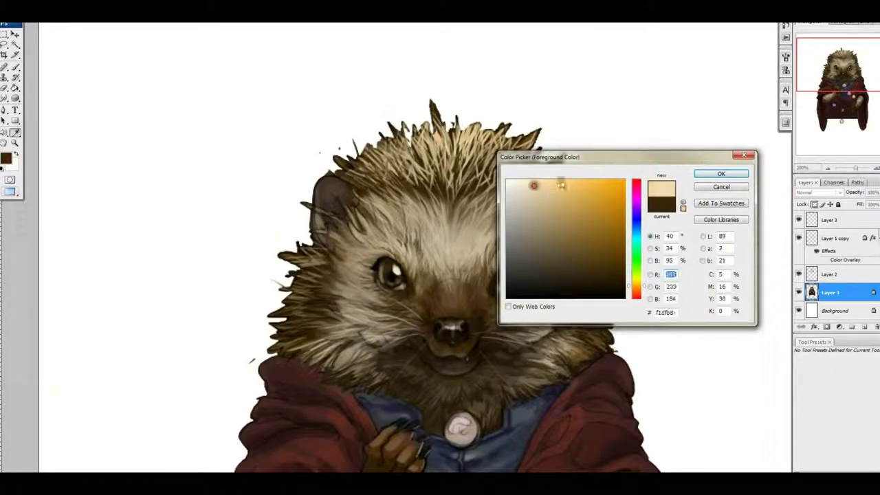
key("Return")
key("alt+bracketright")
key("alt+bracketright")
key("b")
scroll(447, 285, "up", 1)
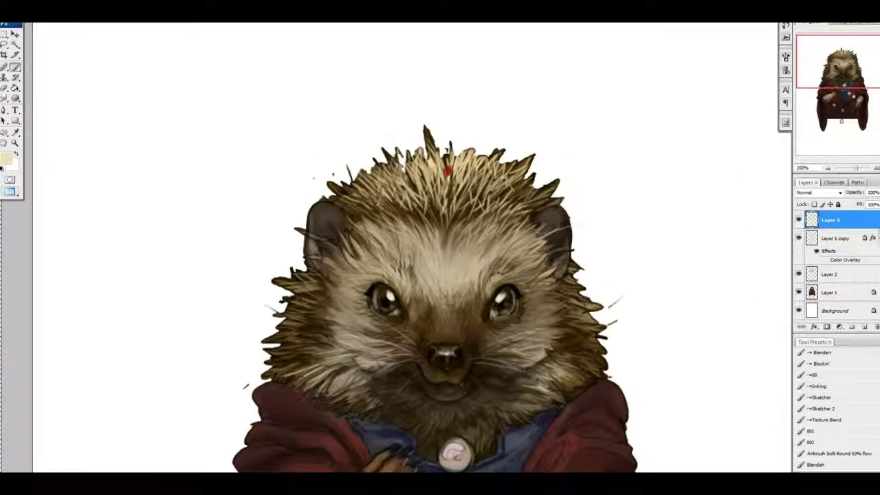
scroll(440, 289, "up", 2)
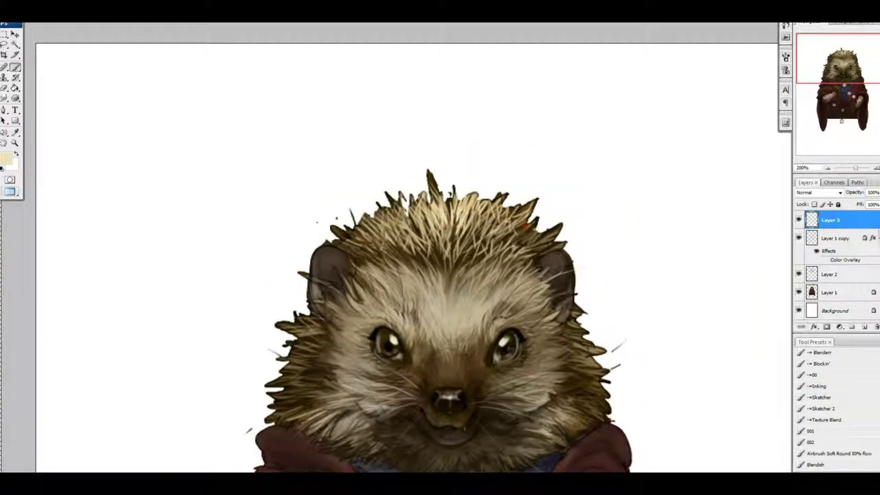
- Paint pale cream highlights on the fur by the left ear and the side spines, smudging the strokes on the right side
scroll(528, 225, "down", 1)
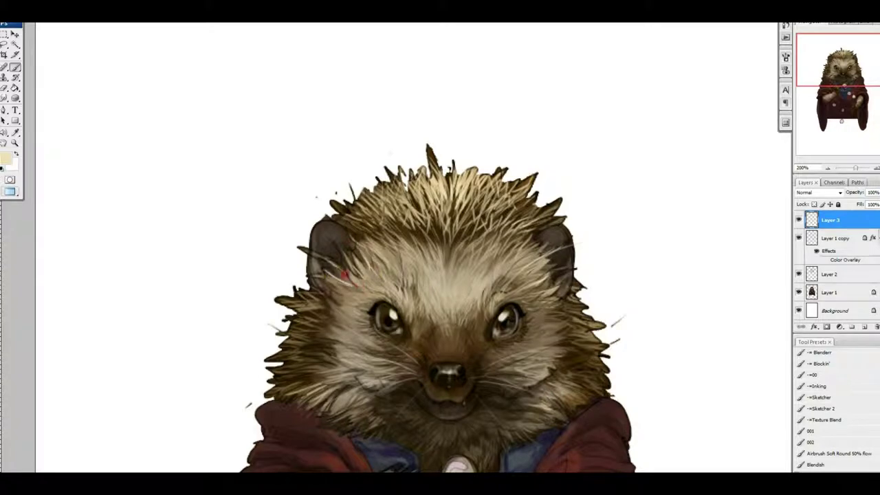
scroll(340, 276, "down", 1)
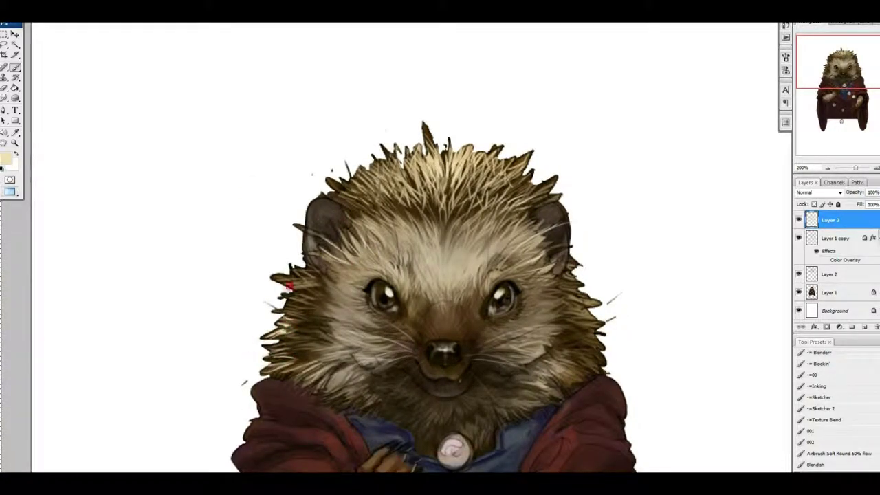
mouse_move(598, 328)
left_mouse_down()
mouse_move(572, 317)
mouse_move(575, 294)
left_mouse_up()
key("r")
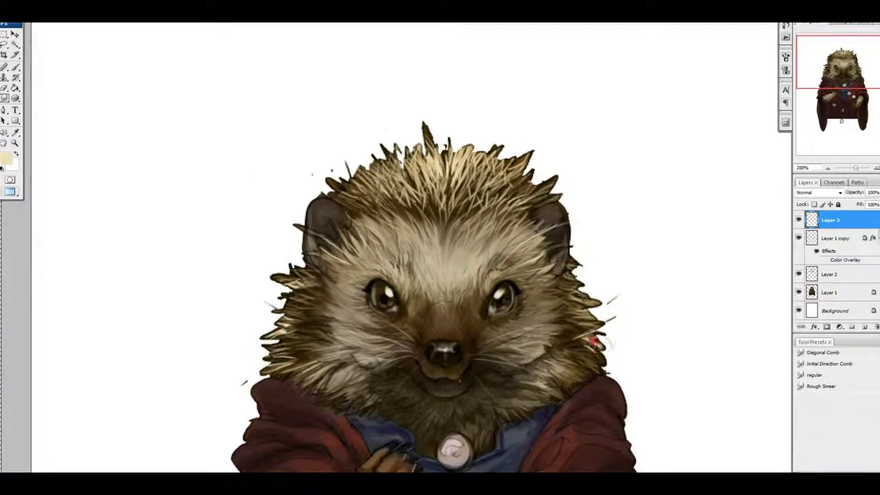
left_click_drag(588, 334, 606, 357)
key("b")
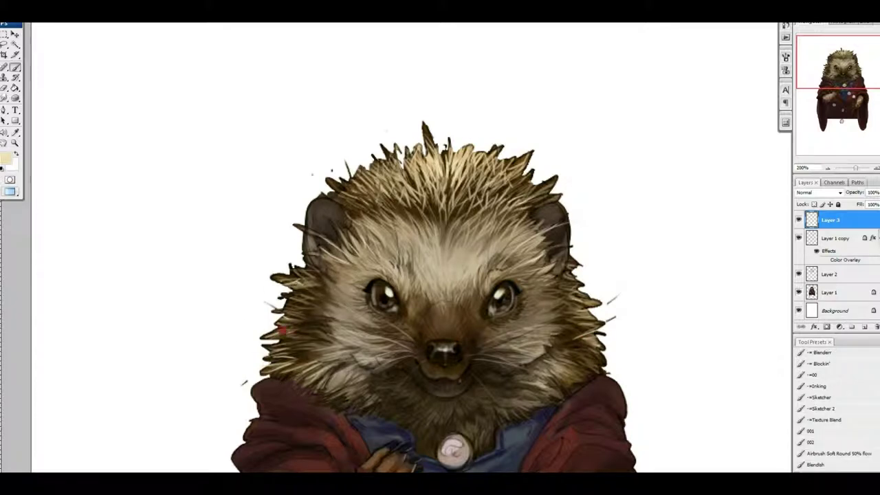
left_click_drag(589, 288, 579, 230)
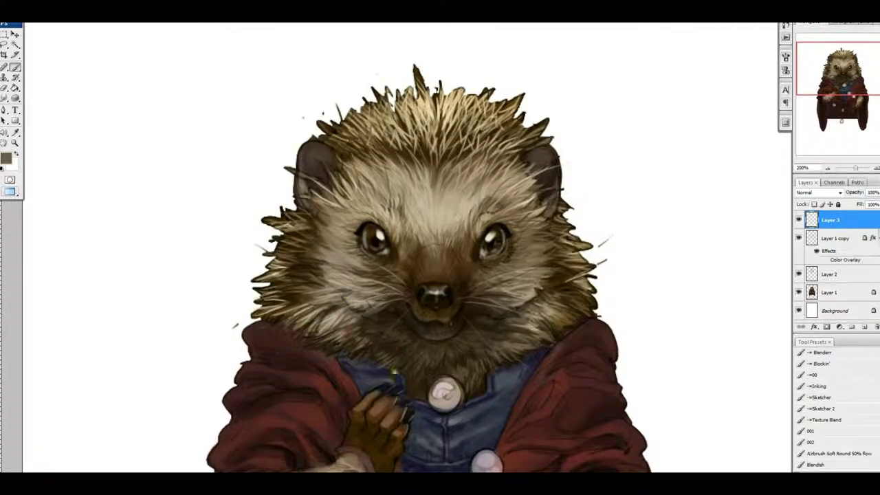
- Paint fine sampled brown and tan fur strokes on Layer 3 along the chest and above the left eye
left_click_drag(411, 386, 424, 388)
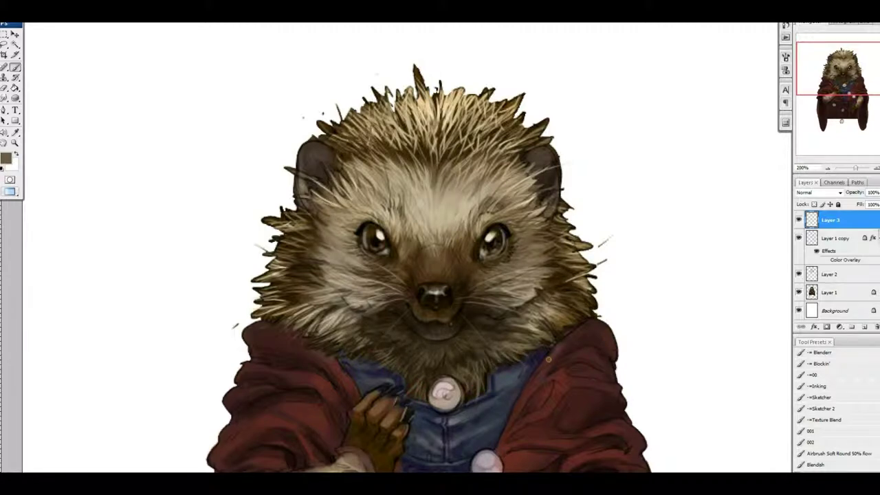
left_click_drag(548, 358, 555, 381)
key("ctrl+z")
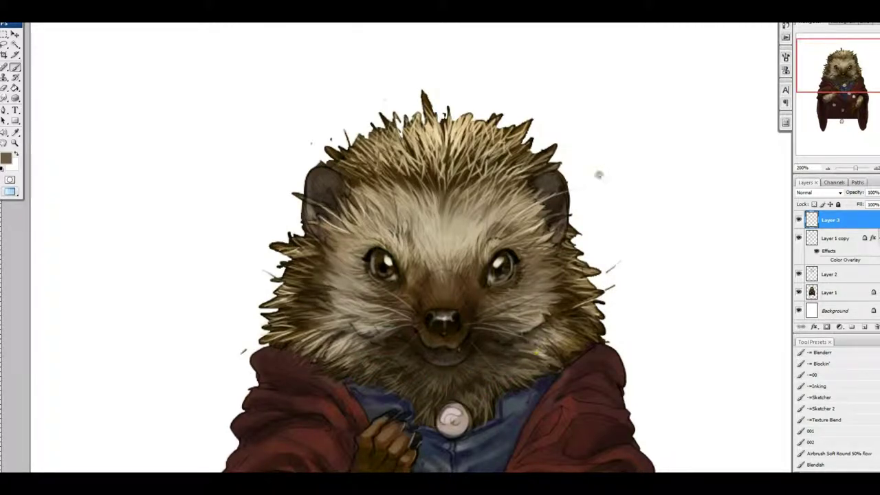
scroll(483, 363, "up", 2)
scroll(426, 345, "up", 2)
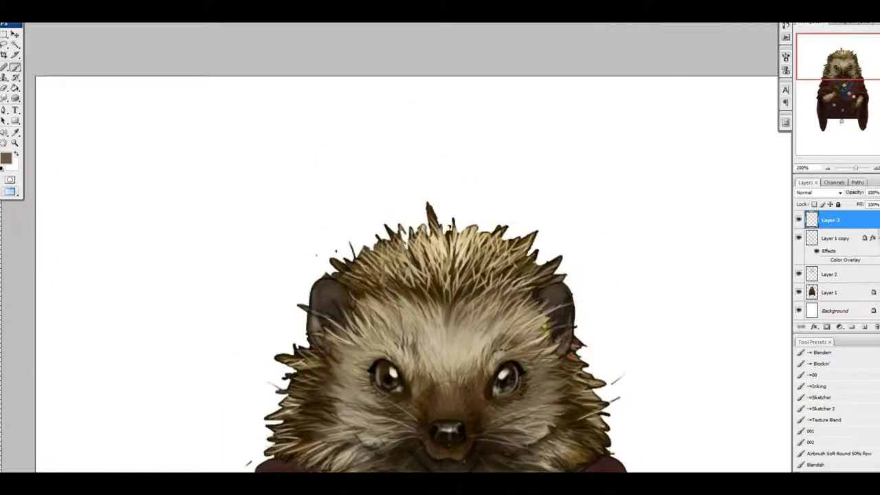
mouse_move(359, 322)
left_mouse_down()
mouse_move(318, 315)
mouse_move(364, 330)
left_mouse_up()
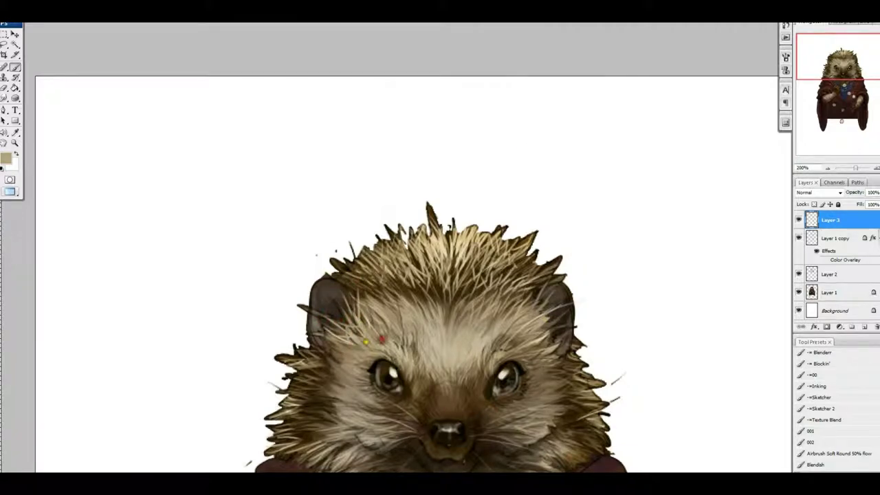
- Switch to Layer 1 and shade the red coat's folds with sampled dark maroon tones
left_click_drag(612, 251, 587, 102)
left_click_drag(589, 340, 626, 159)
key("alt+bracketleft")
key("alt+bracketleft")
key("alt+bracketleft")
left_click(589, 228, "alt")
left_click_drag(540, 360, 633, 201)
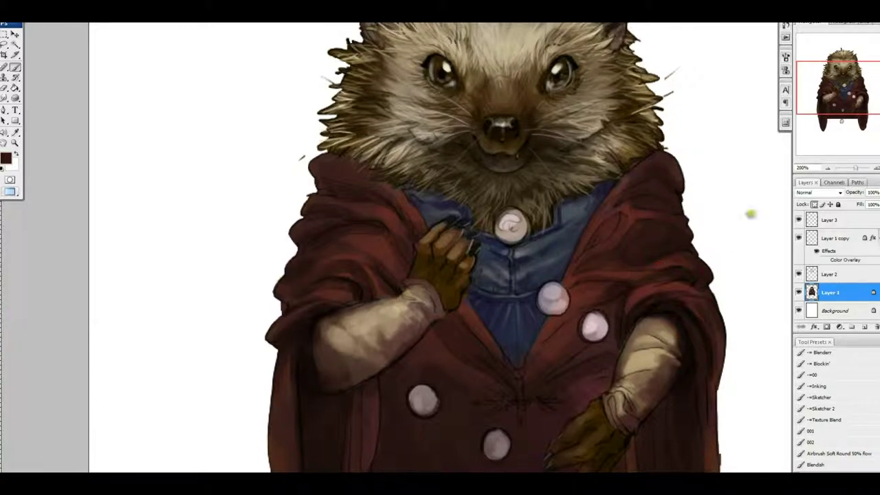
left_click_drag(750, 215, 627, 246)
left_click(570, 309, "alt")
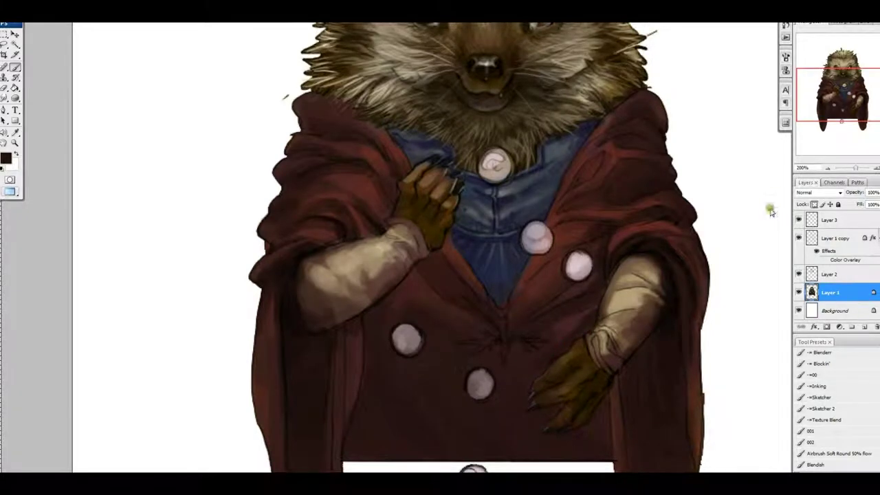
- Paint over the gathered creases below the coat's V-shaped opening with sampled maroon and red
scroll(770, 212, "down", 1)
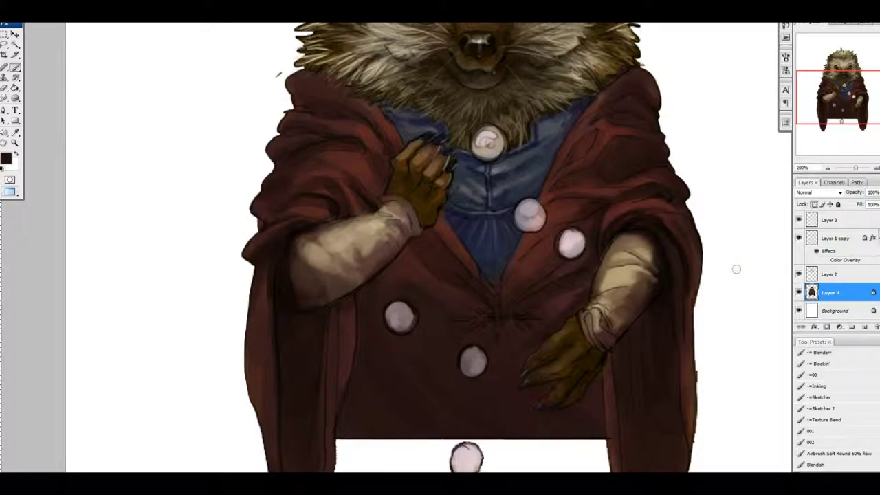
scroll(734, 270, "up", 6)
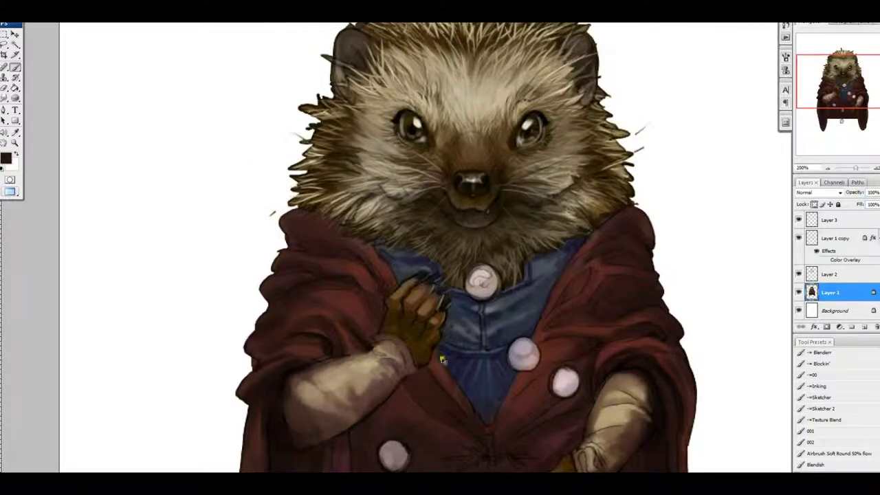
scroll(490, 426, "down", 5)
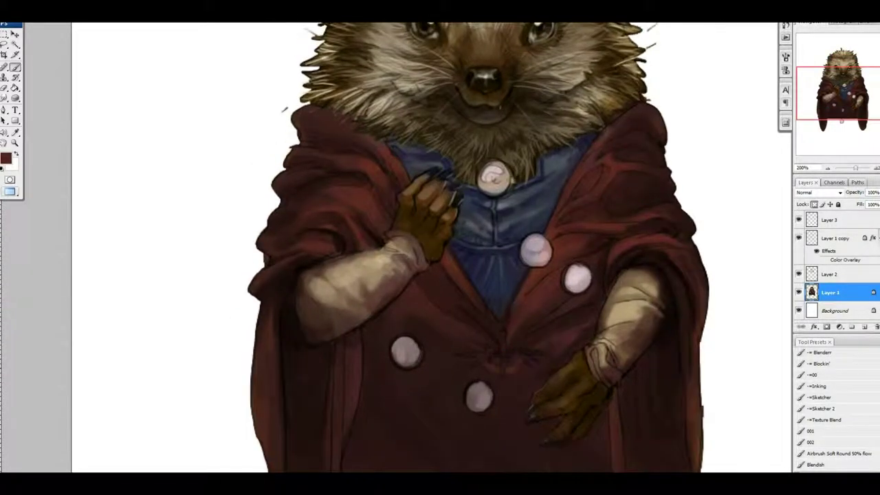
scroll(540, 338, "up", 4)
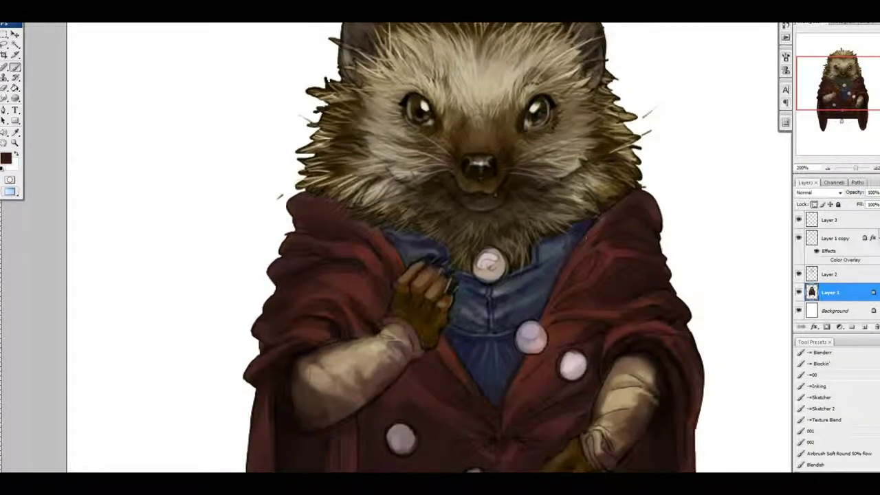
- Refine the right lapel and sleeve folds with sampled reds, darkening the edge beside the blue collar
left_click_drag(628, 218, 615, 208)
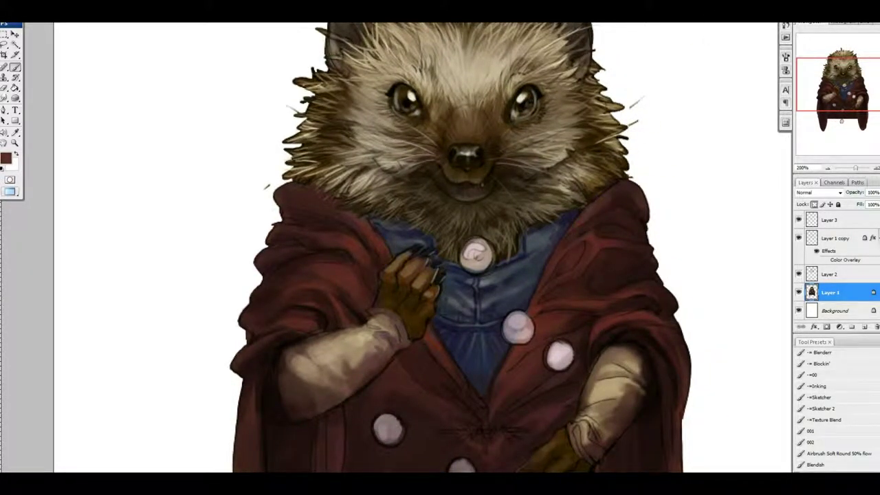
scroll(604, 296, "up", 1)
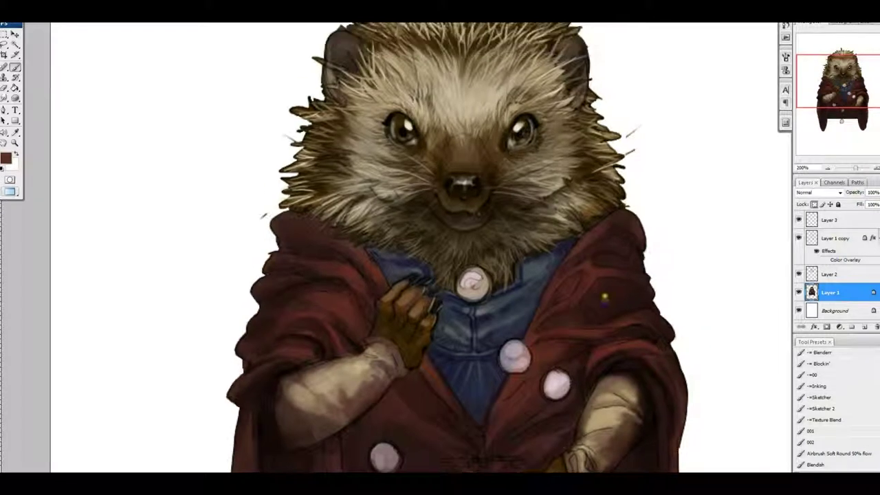
scroll(522, 261, "down", 2)
scroll(522, 261, "up", 1)
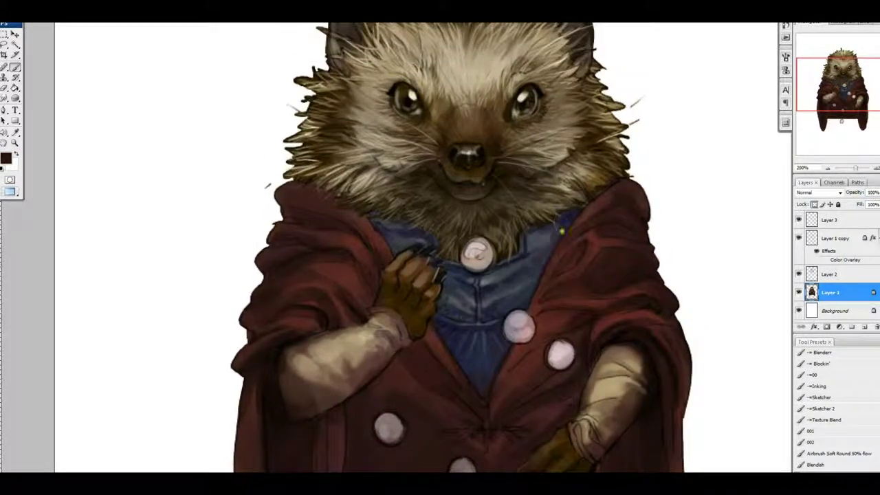
left_click_drag(571, 226, 580, 272)
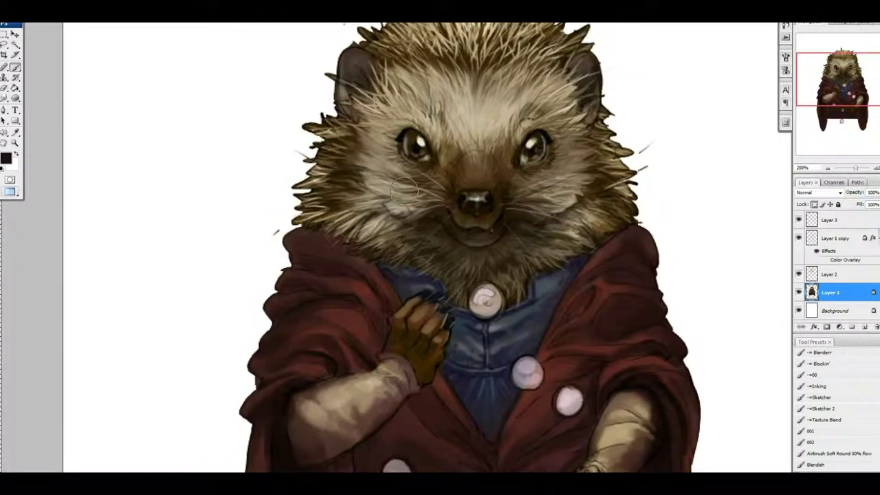
- Paint soft highlights on the left sleeve and right lapel folds with a sampled light tan
scroll(579, 272, "up", 3)
left_click(490, 199, "alt")
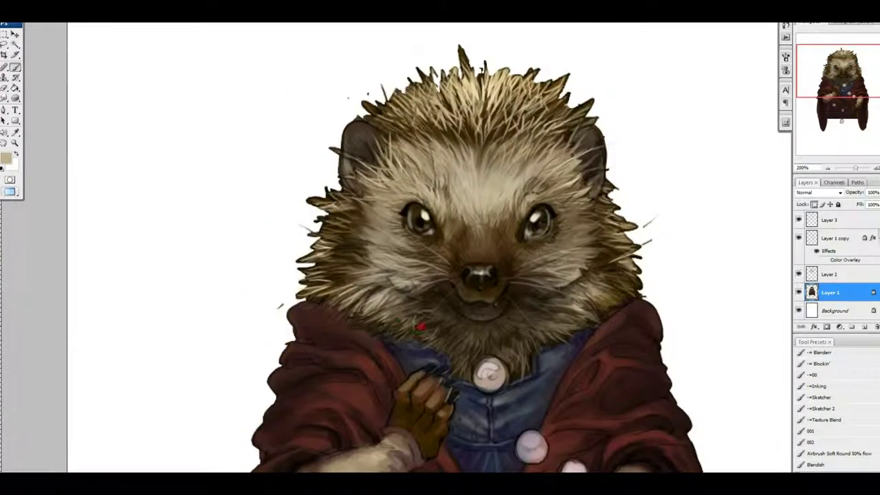
left_click_drag(347, 407, 365, 302)
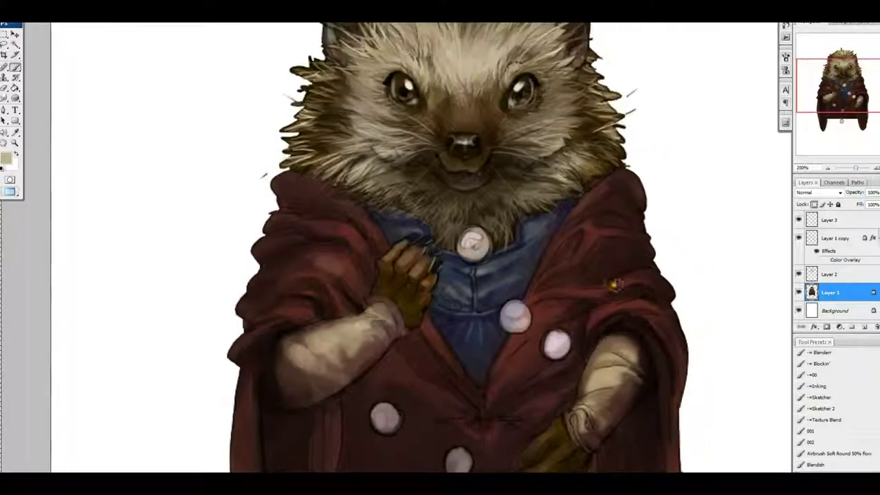
scroll(611, 275, "up", 2)
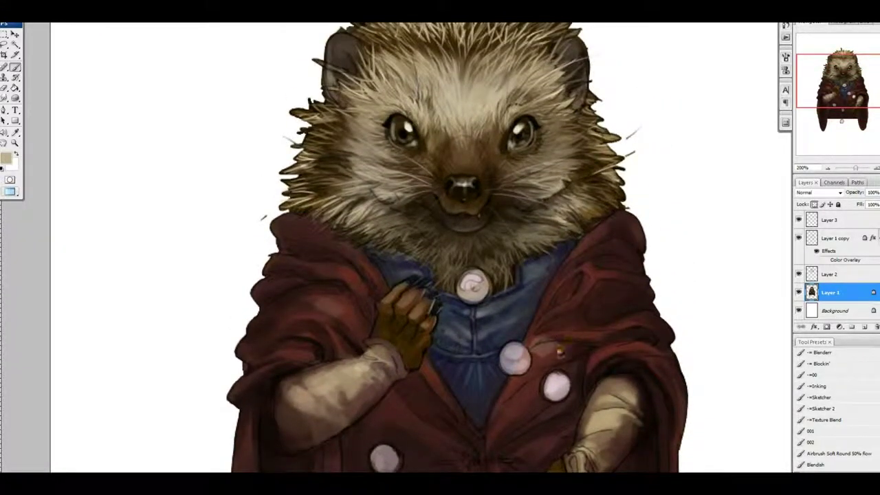
- Blend the new highlight on the right lapel using the Smudge tool and a sampled dark red brush
key("r")
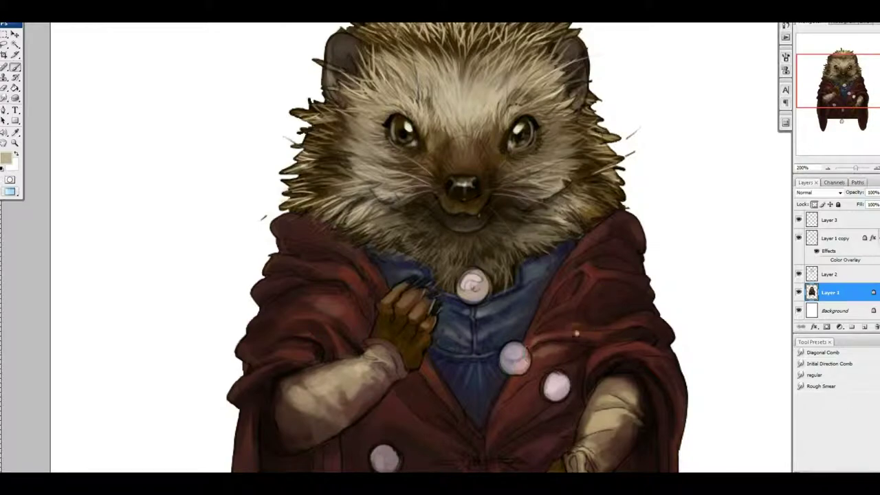
key("b")
left_click(576, 333, "alt")
scroll(619, 206, "down", 2)
scroll(639, 244, "up", 3)
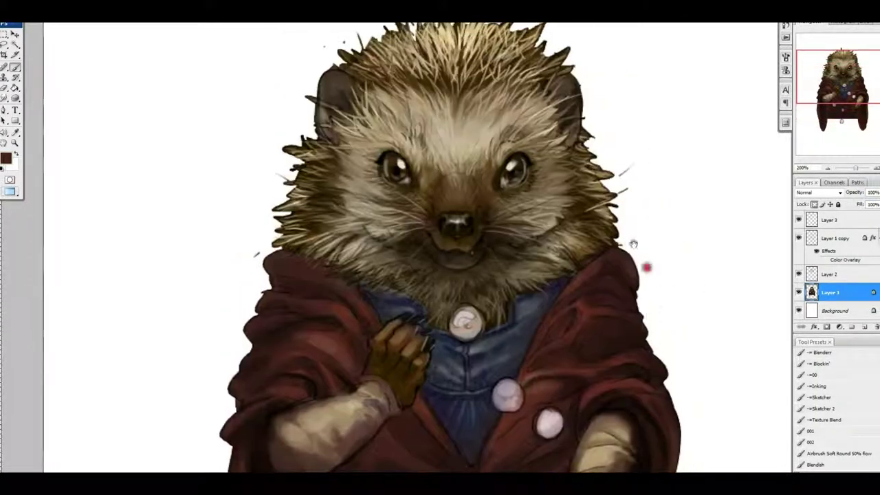
- Paint the collar button's swirl with pale pink sampled from the button
left_click(470, 320, "alt")
left_click(466, 317, "alt")
scroll(466, 316, "up", 3)
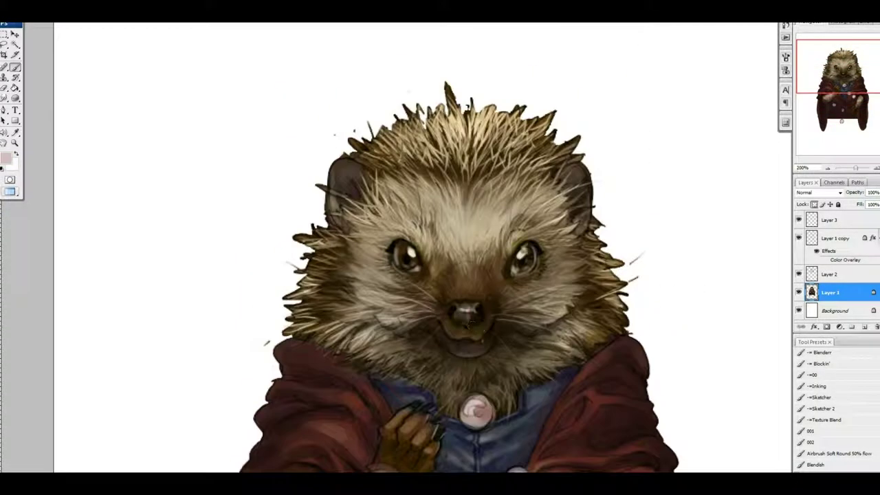
scroll(535, 217, "down", 1)
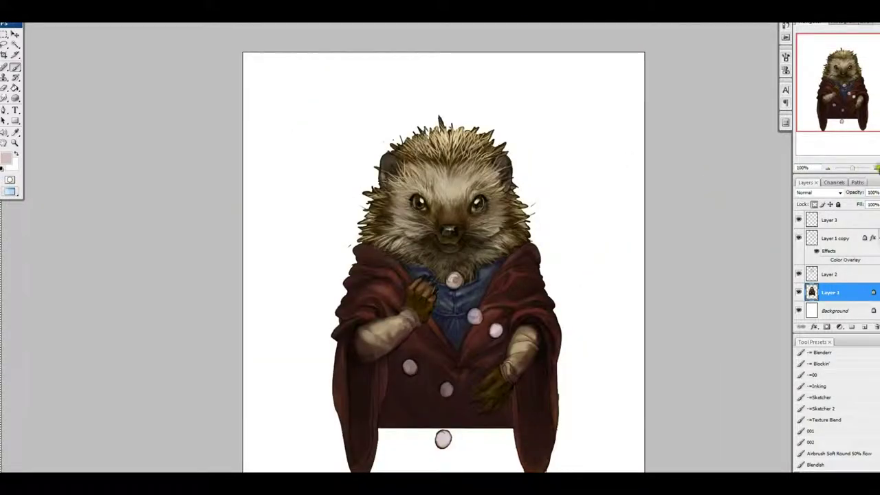
scroll(655, 195, "up", 1)
scroll(647, 204, "down", 1)
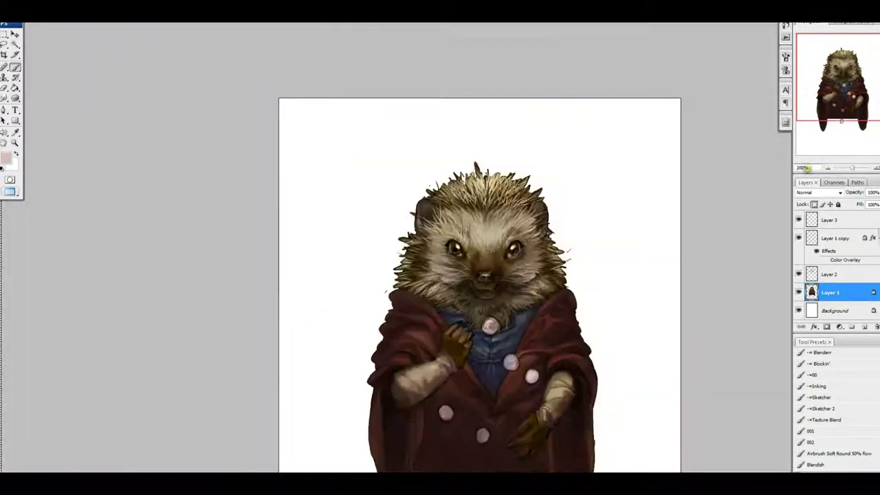
- Deepen the coat shadows around the forearms with sampled near-black and touch up the arm wrappings with sampled tan
scroll(646, 328, "up", 1)
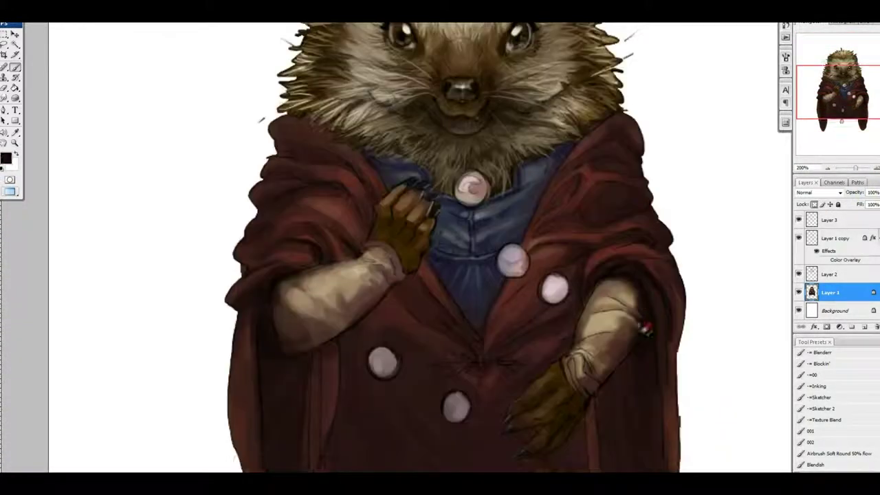
scroll(319, 373, "up", 1)
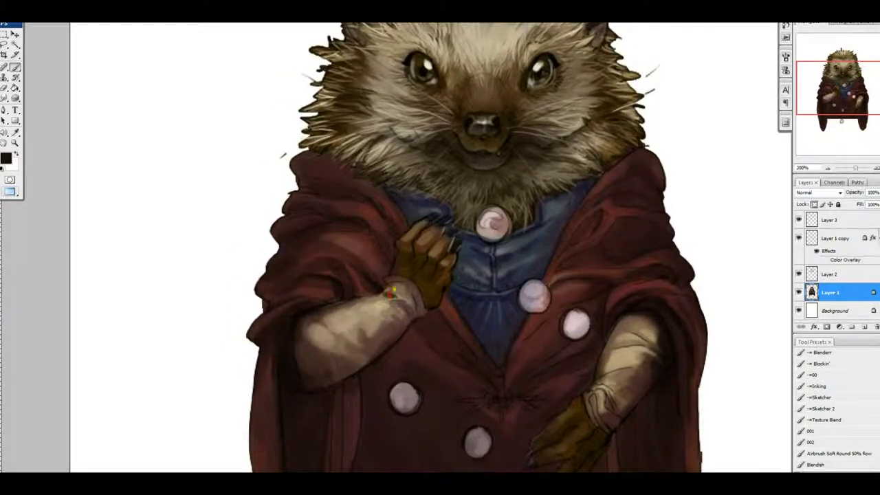
scroll(656, 184, "down", 1)
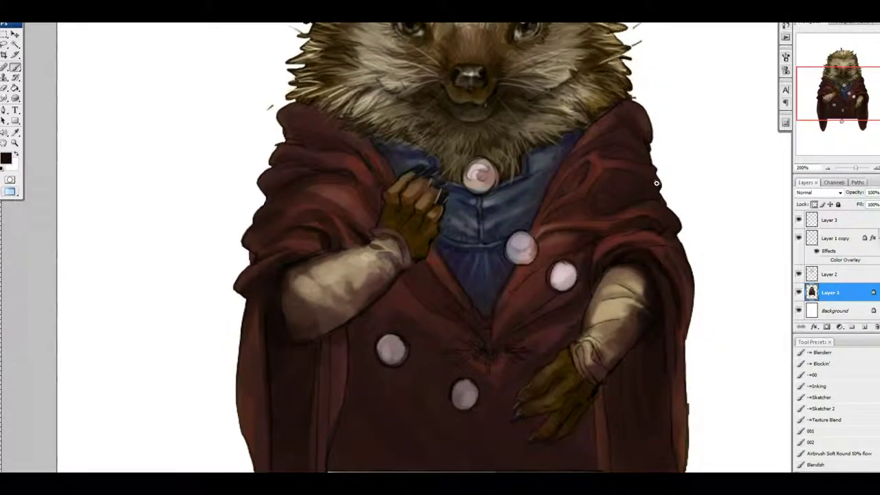
scroll(646, 265, "down", 1)
scroll(680, 241, "up", 3)
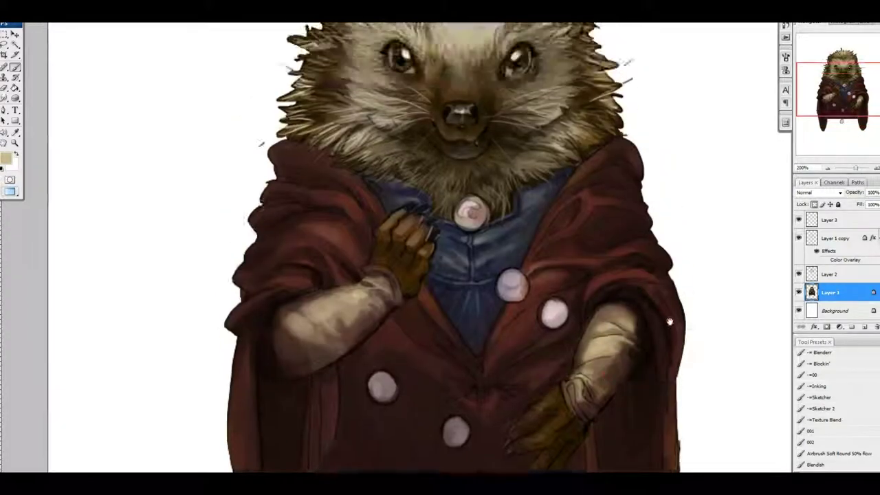
scroll(677, 274, "up", 2)
scroll(632, 319, "down", 1)
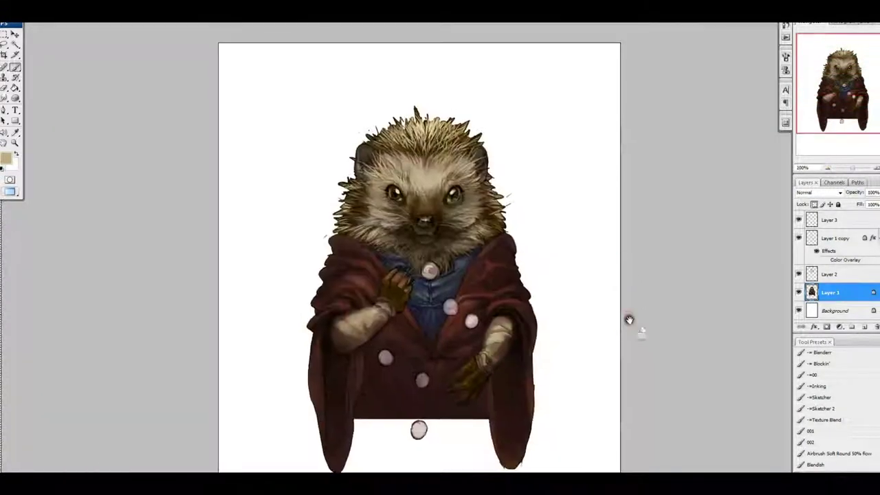
- Compare the painting with and without Layer 1 copy and Layer 3 by toggling their visibility
scroll(396, 142, "up", 1)
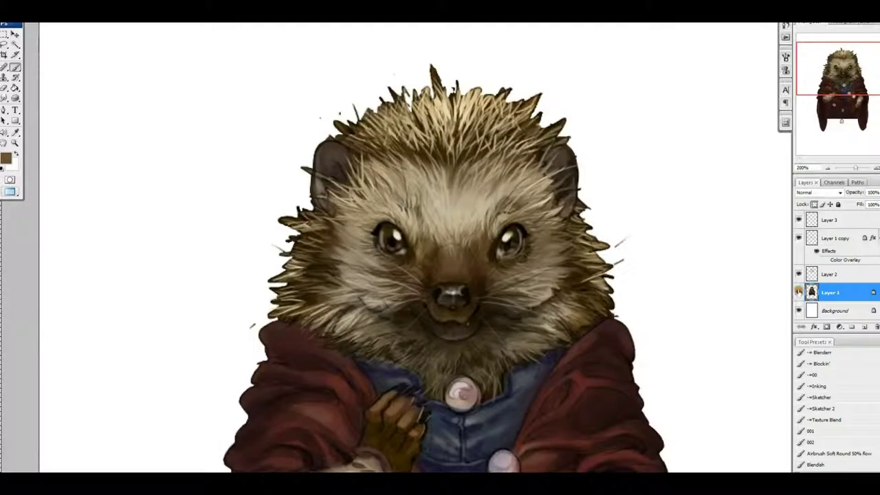
left_click(798, 237)
left_click(798, 237)
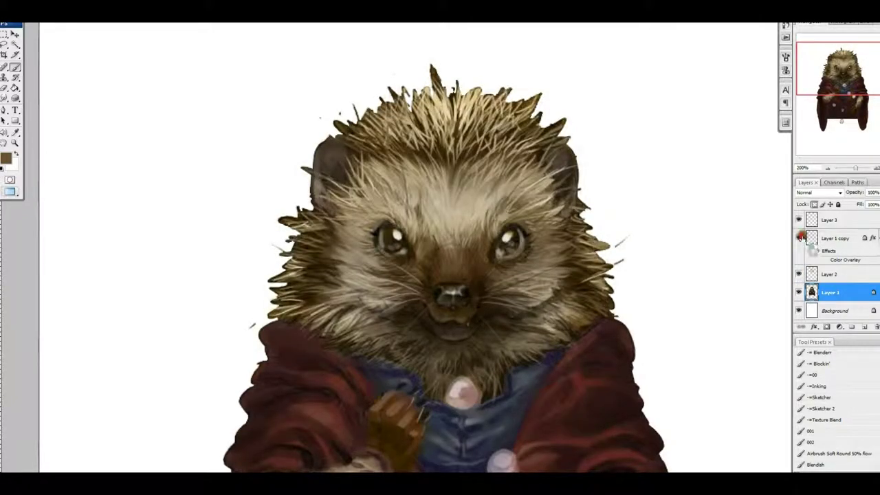
left_click(798, 238)
left_click(798, 237)
left_click(799, 220)
left_click(799, 220)
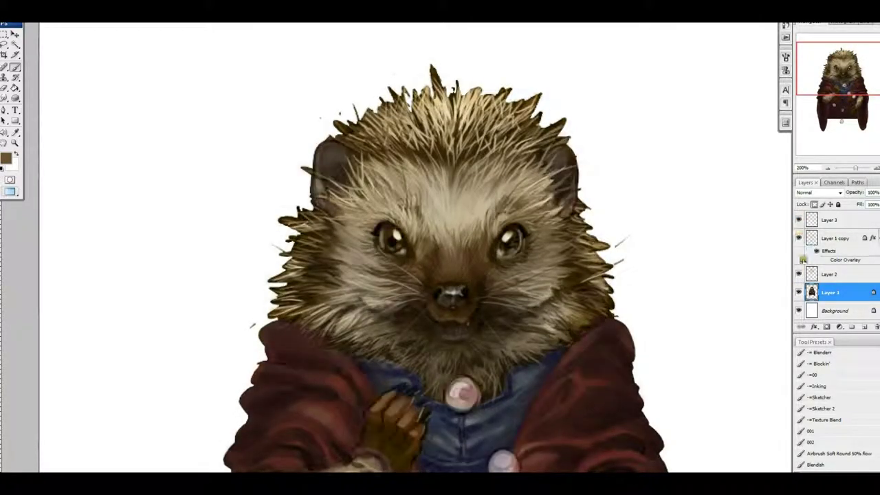
- Hide Layer 1 copy, unlock Layer 1's transparent pixels, and erase rough paint edges around the crown spines and ears
left_click(799, 237)
key("ctrl+plus")
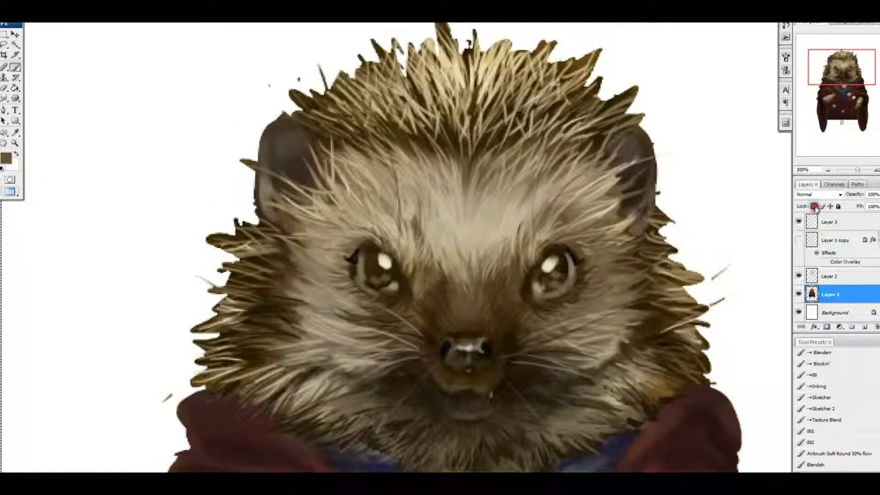
key("e")
left_click_drag(346, 104, 326, 169)
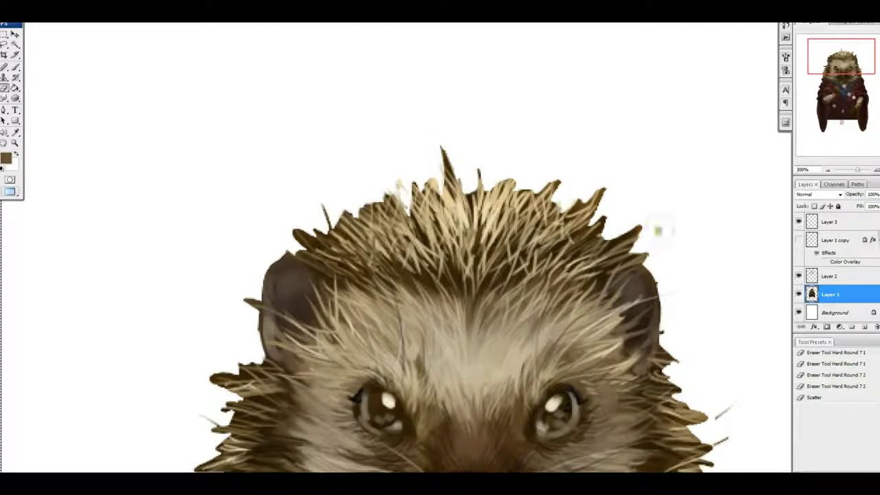
scroll(657, 229, "down", 5)
- Restore Layer 1 copy's visibility and Layer 1's transparency lock, and make Layer 1 copy the active layer
left_click(798, 240)
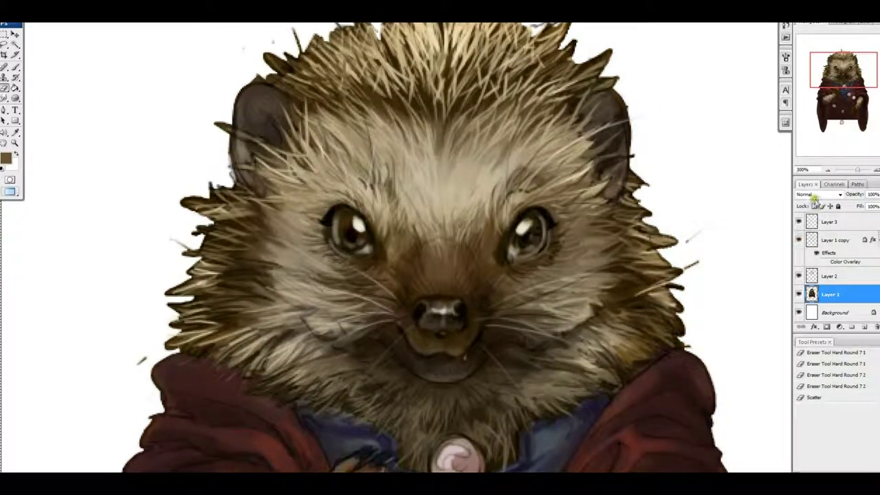
left_click(814, 206)
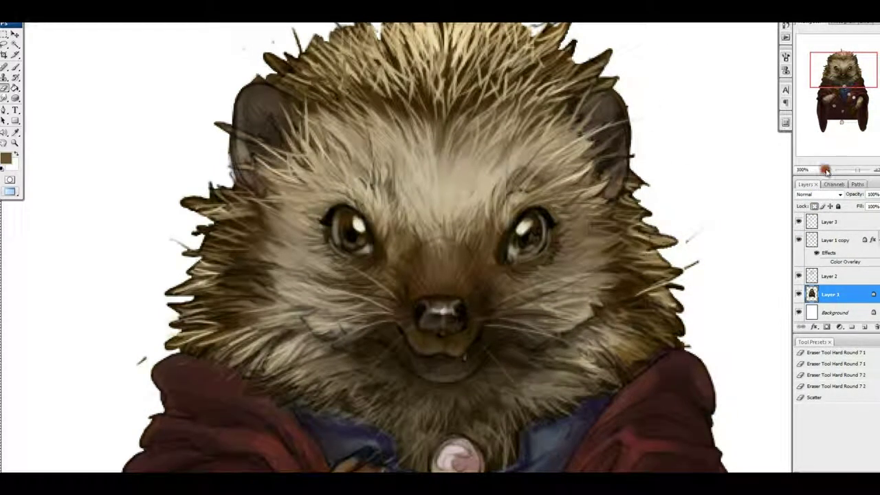
left_click(825, 170)
scroll(654, 255, "down", 2)
left_click(837, 237)
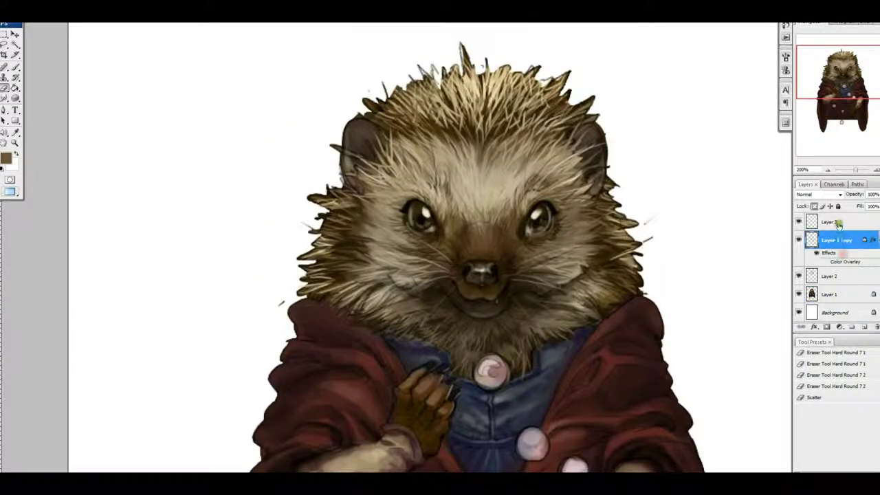
- Unlock Layer 1's transparent pixels and make Layer 2 the active layer
left_click(832, 222)
left_click(828, 294)
left_click(828, 275)
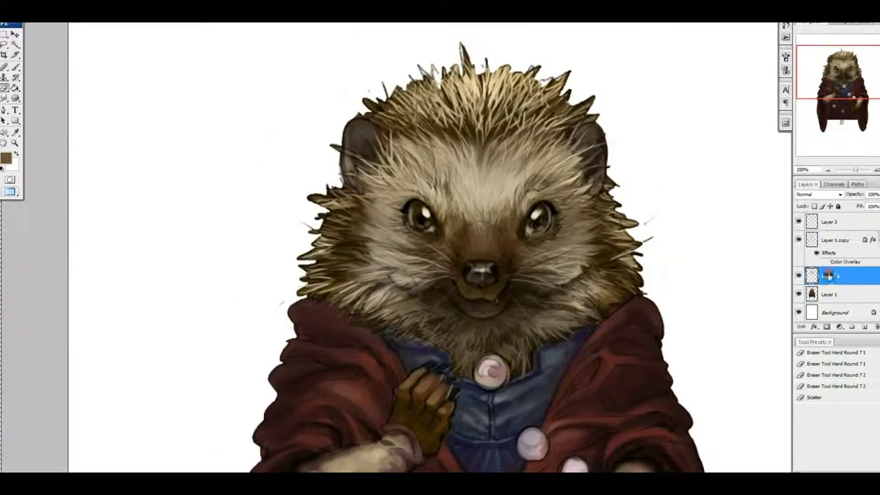
left_click(835, 240)
scroll(558, 232, "up", 2)
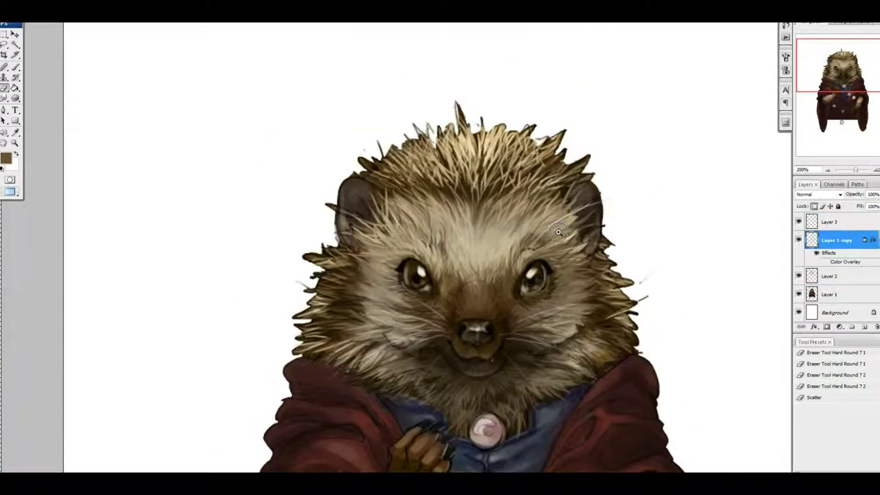
left_click(829, 275)
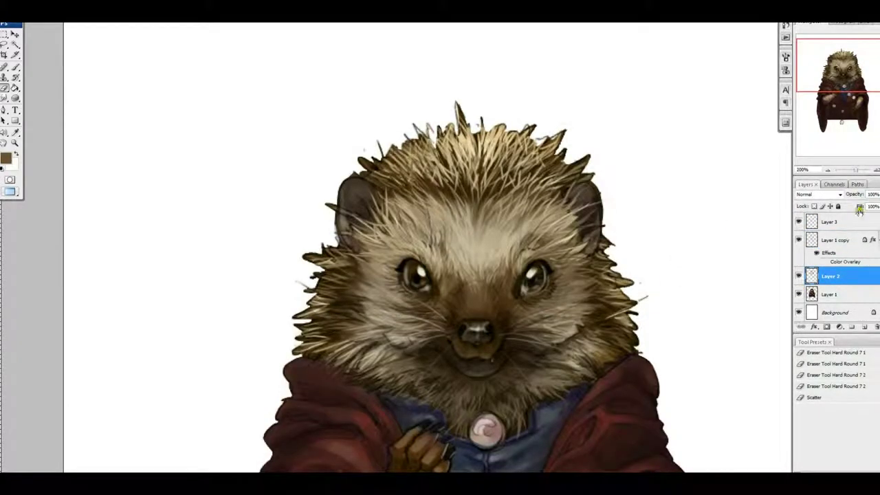
scroll(662, 269, "down", 3)
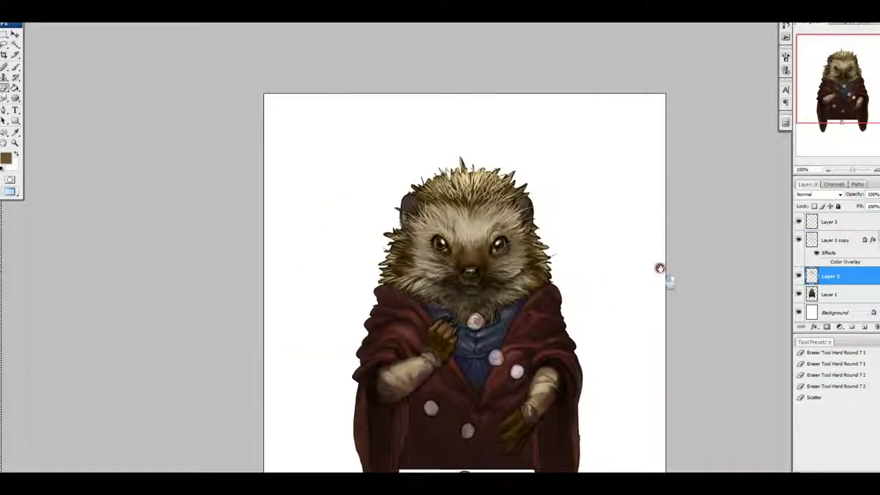
scroll(682, 240, "up", 3)
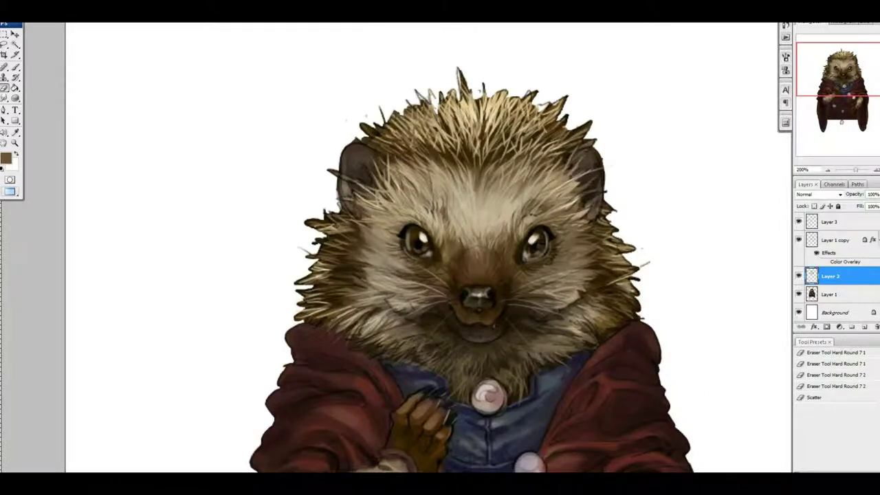
- On Layer 1, smudge the crown's outer edge outward into soft spine tips
scroll(692, 250, "up", 2)
key("alt+bracketleft")
key("r")
scroll(416, 177, "up", 1)
mouse_move(412, 165)
left_mouse_down()
mouse_move(461, 194)
mouse_move(509, 186)
mouse_move(573, 190)
left_mouse_up()
mouse_move(389, 189)
left_mouse_down()
mouse_move(362, 200)
mouse_move(337, 255)
left_mouse_up()
left_click_drag(336, 199, 295, 237)
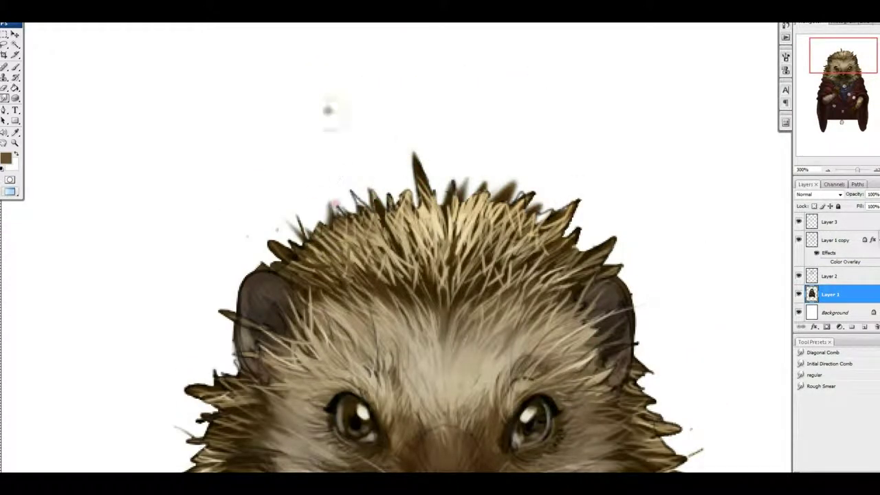
- With the Inking brush at a reduced size, paint near-black spines sticking up along the centre and right side of the crown
key("b")
key("d")
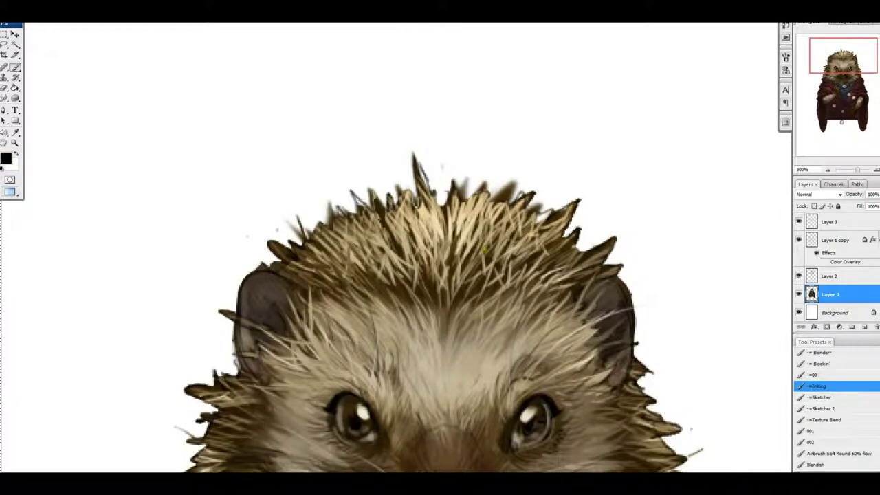
key("bracketleft")
scroll(426, 192, "down", 3)
scroll(426, 193, "up", 3)
left_click_drag(427, 199, 420, 134)
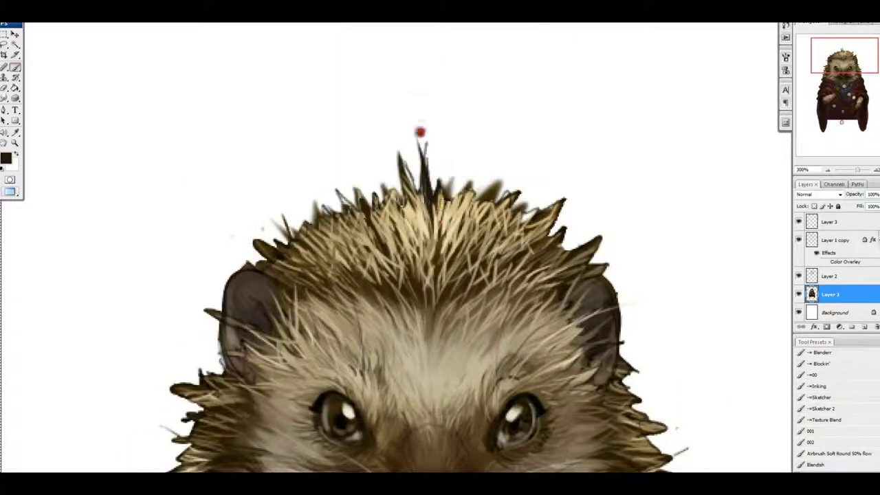
left_click_drag(437, 184, 431, 162)
left_click_drag(455, 195, 451, 166)
left_click_drag(489, 201, 489, 162)
left_click_drag(543, 206, 530, 177)
left_click_drag(570, 249, 582, 227)
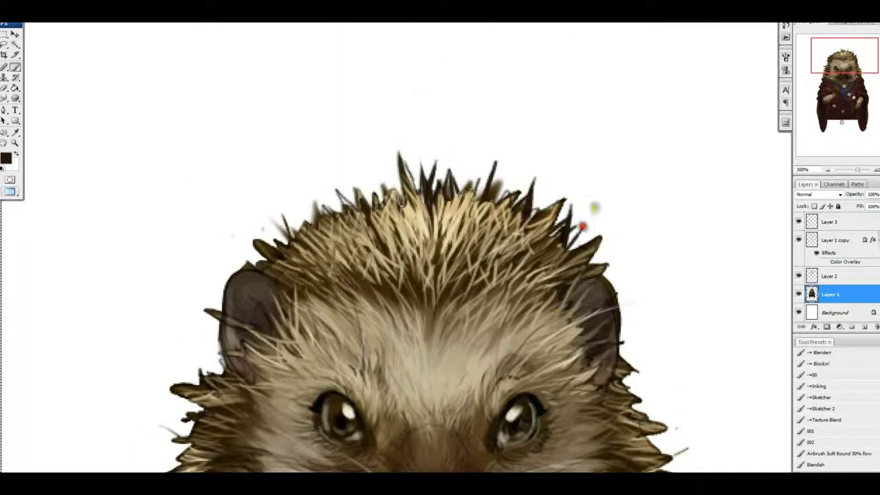
- Paint dark spines along the left side of the crown and above the right ear on Layer 1
left_click_drag(347, 206, 318, 174)
left_click_drag(375, 207, 365, 173)
left_click_drag(397, 193, 395, 150)
left_click_drag(330, 217, 302, 189)
left_click_drag(292, 241, 255, 214)
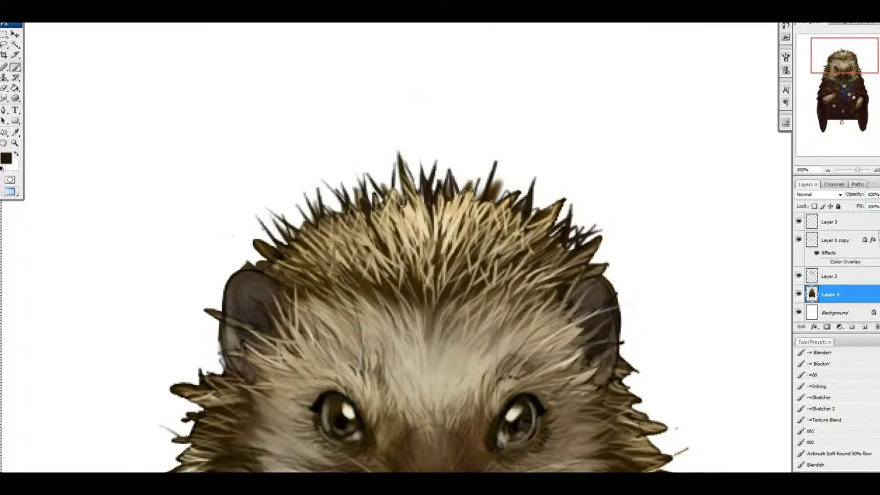
left_click_drag(599, 271, 624, 261)
left_click_drag(604, 282, 625, 277)
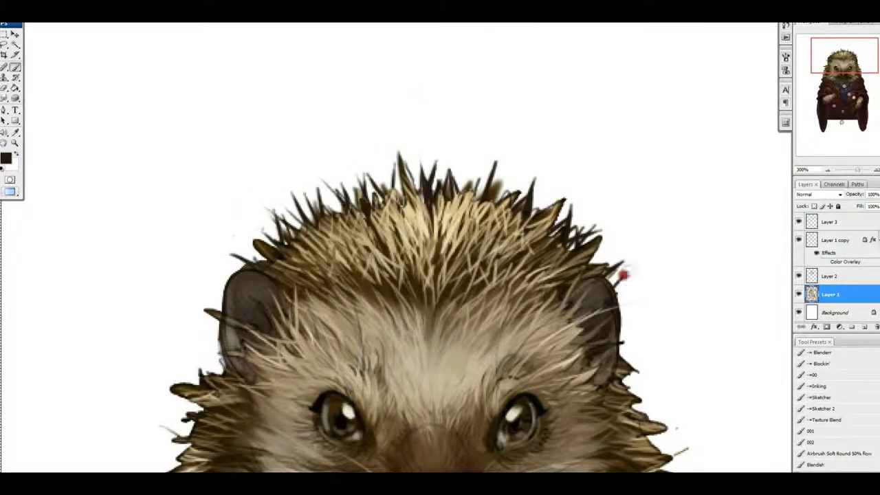
- Add dark spines down the head's right edge, from the ear to the coat shoulder
mouse_move(642, 338)
left_mouse_down()
mouse_move(562, 263)
mouse_move(582, 259)
mouse_move(600, 214)
mouse_move(580, 197)
mouse_move(588, 223)
mouse_move(572, 217)
mouse_move(581, 191)
mouse_move(579, 242)
mouse_move(592, 150)
left_mouse_up()
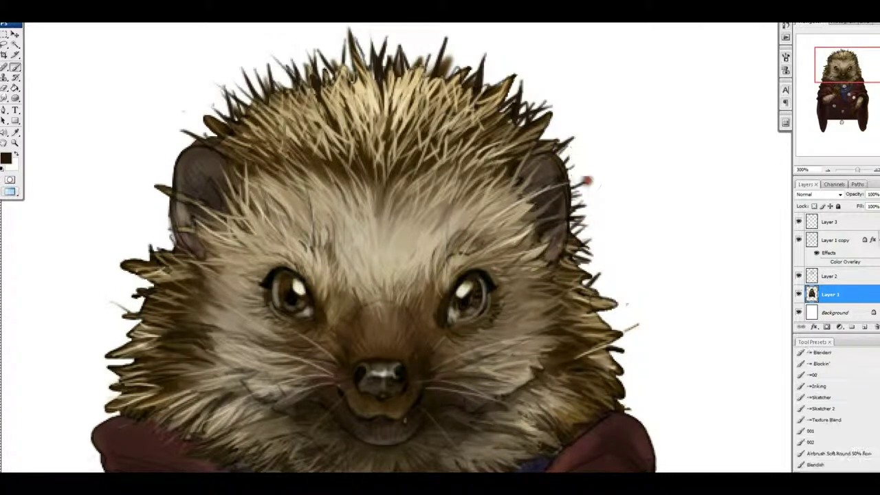
left_click_drag(577, 264, 609, 261)
left_click_drag(584, 290, 619, 271)
left_click_drag(591, 313, 622, 299)
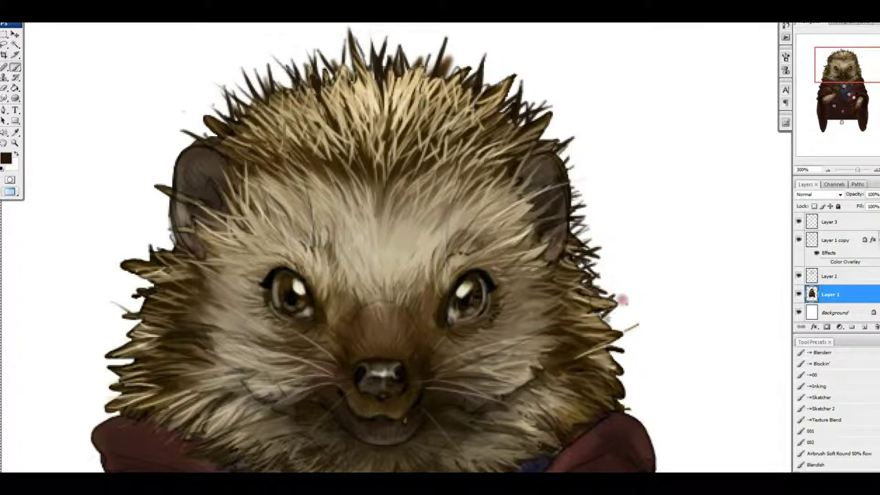
mouse_move(601, 344)
left_mouse_down()
mouse_move(639, 377)
mouse_move(638, 407)
left_mouse_up()
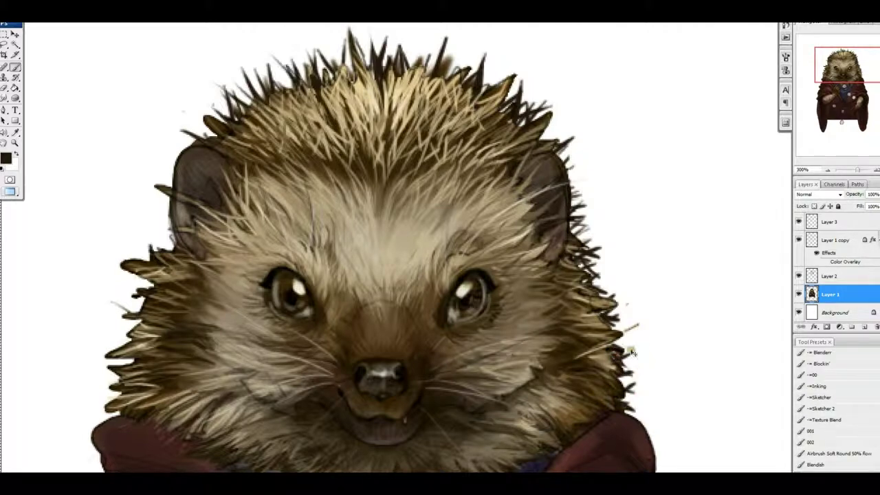
left_click_drag(610, 325, 631, 307)
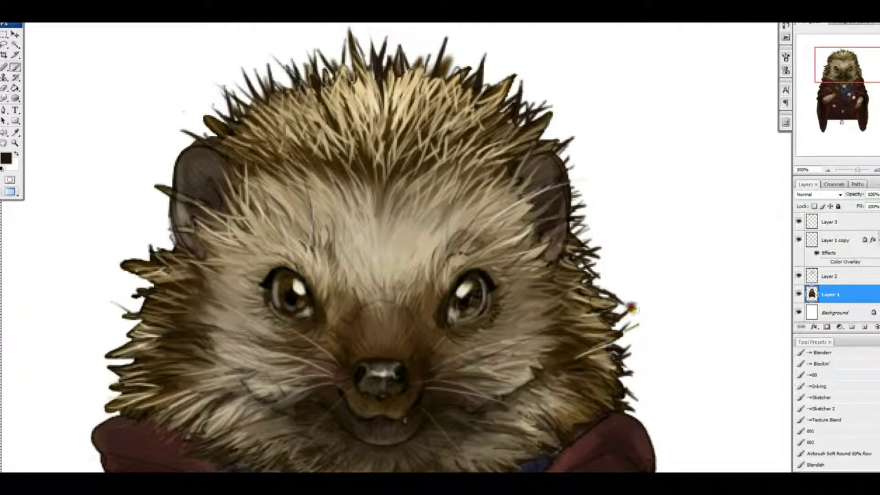
- Add dark spines down the head's left edge to the coat shoulder and erase the blunt spine tips there
mouse_move(172, 230)
left_mouse_down()
mouse_move(135, 234)
mouse_move(149, 233)
mouse_move(136, 264)
left_mouse_up()
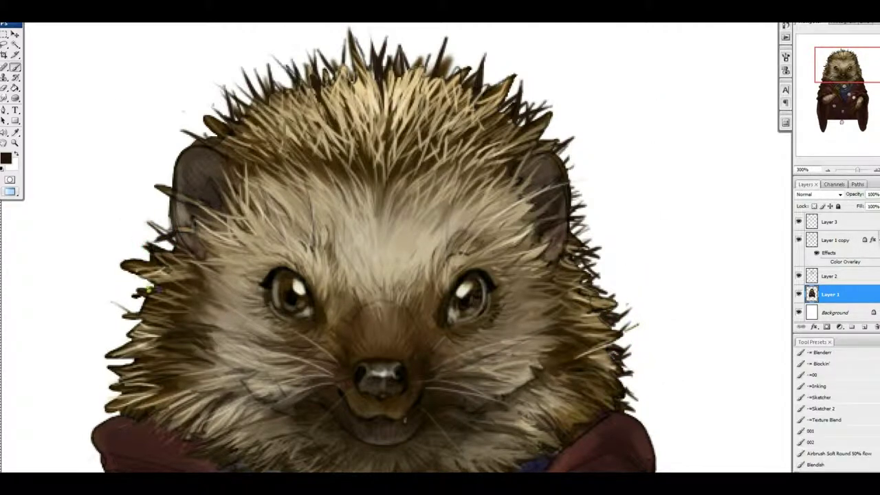
left_click_drag(144, 323, 104, 310)
left_click_drag(130, 343, 88, 351)
left_click_drag(127, 405, 81, 419)
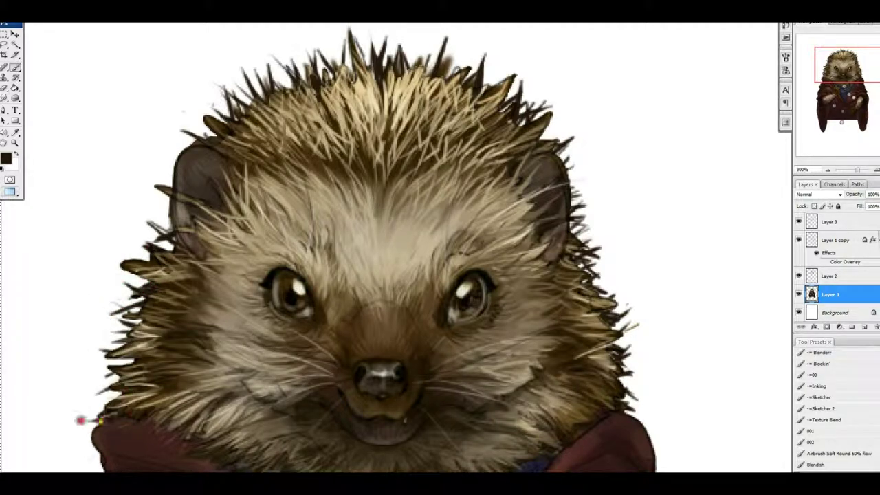
key("e")
key("b")
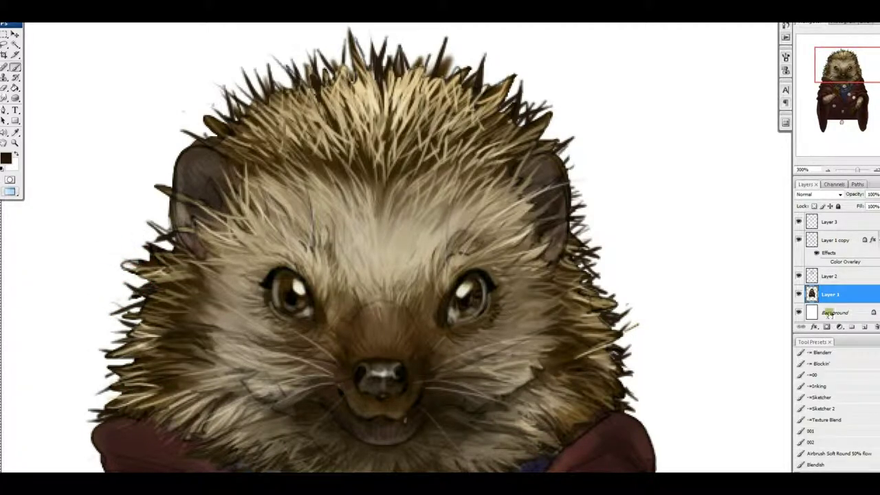
- Unlock Layer 1 copy's transparent pixels and erase its leftover outlines around the spines on both sides of the head
key("alt+bracketright")
key("alt+bracketright")
key("e")
scroll(120, 252, "up", 2)
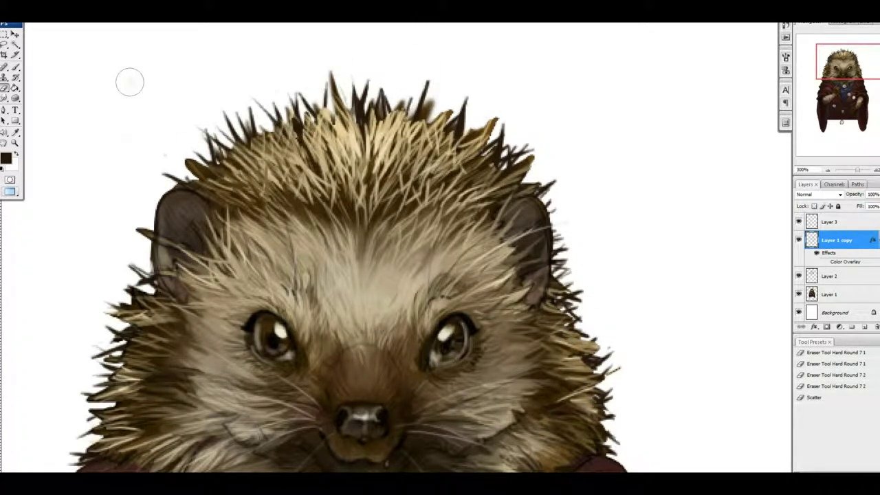
left_click_drag(696, 393, 733, 342)
left_click_drag(180, 251, 105, 410)
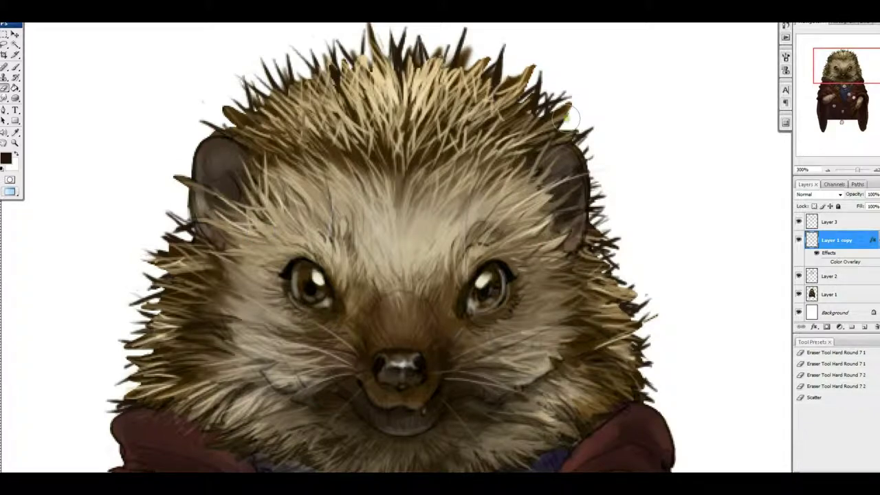
- Compare the fur with and without Layer 2 by toggling its visibility, and make Layer 2 active
key("alt+bracketright")
key("alt+bracketleft")
key("alt+bracketleft")
key("alt+bracketleft")
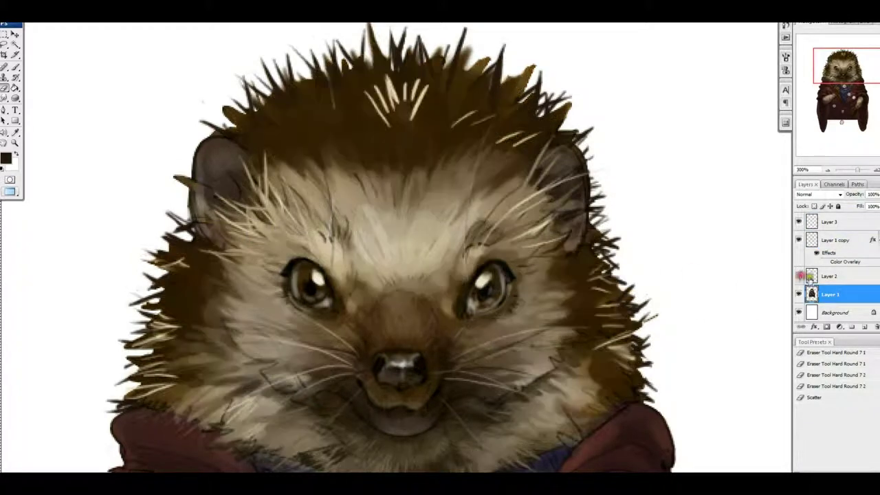
key("alt+bracketright")
- Erase stray marks and the blunt spine tip above the left ear across Layer 2, Layer 1 and Layer 1 copy
scroll(436, 132, "up", 3)
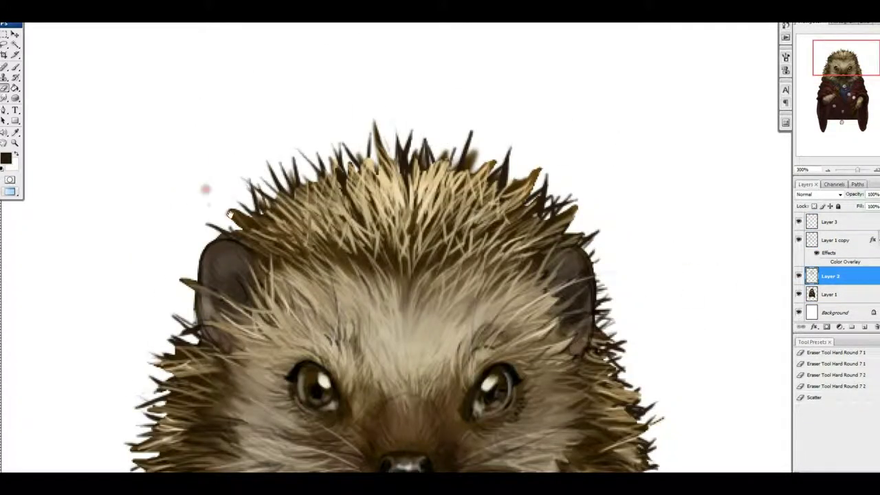
scroll(172, 234, "down", 3)
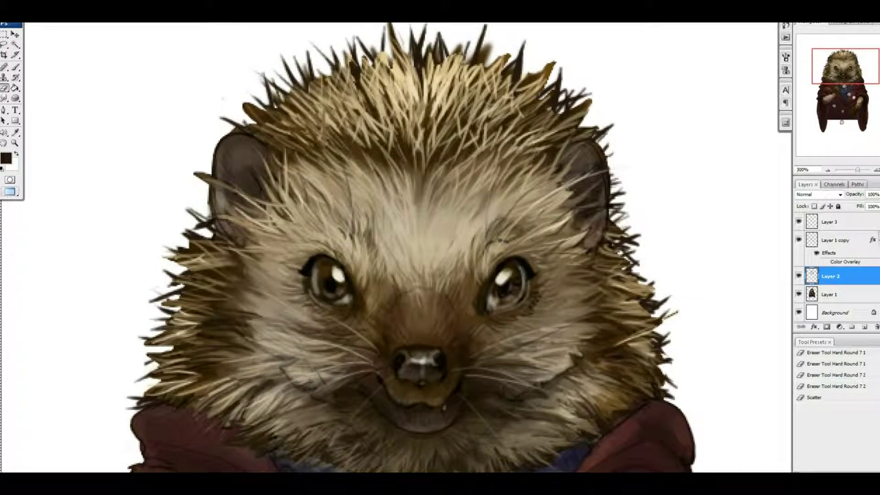
scroll(371, 206, "up", 4)
key("r")
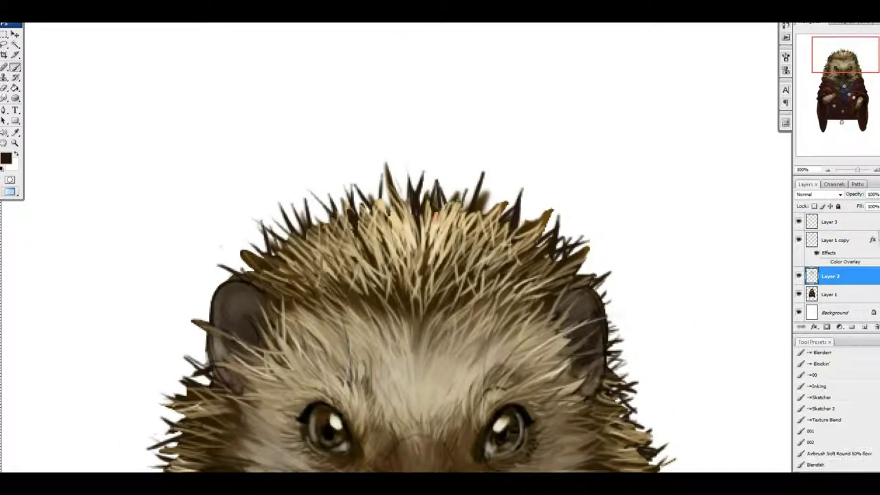
key("e")
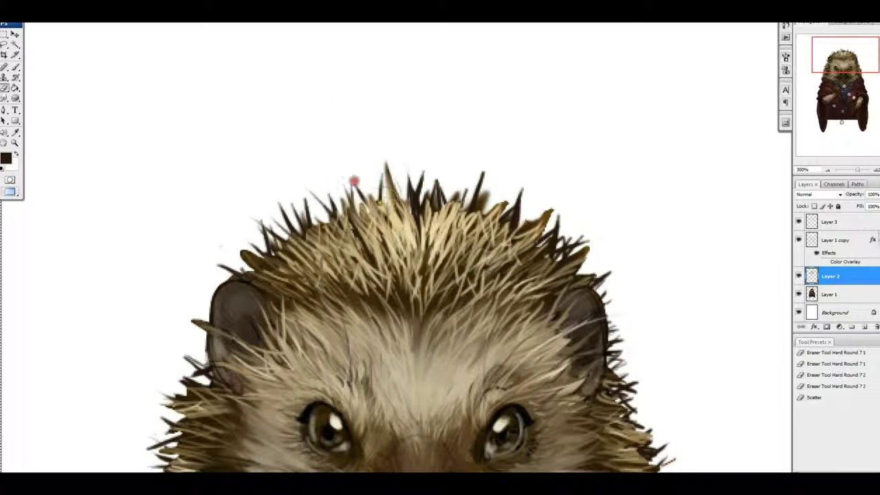
key("alt+bracketleft")
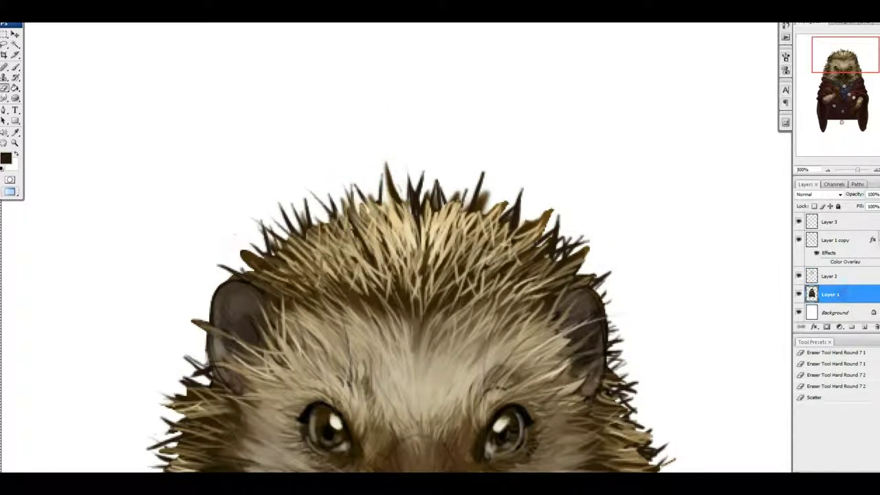
key("alt+bracketright")
key("alt+bracketright")
key("alt+bracketleft")
key("alt+bracketleft")
key("alt+bracketright")
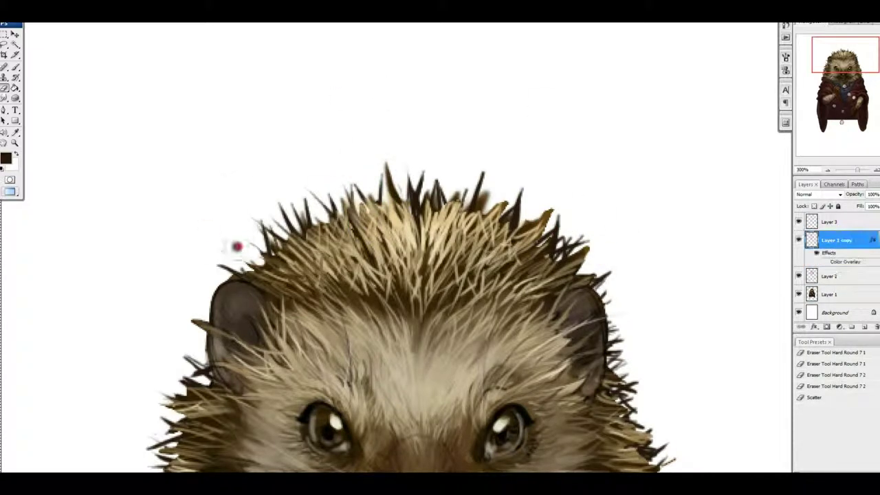
scroll(212, 218, "down", 5)
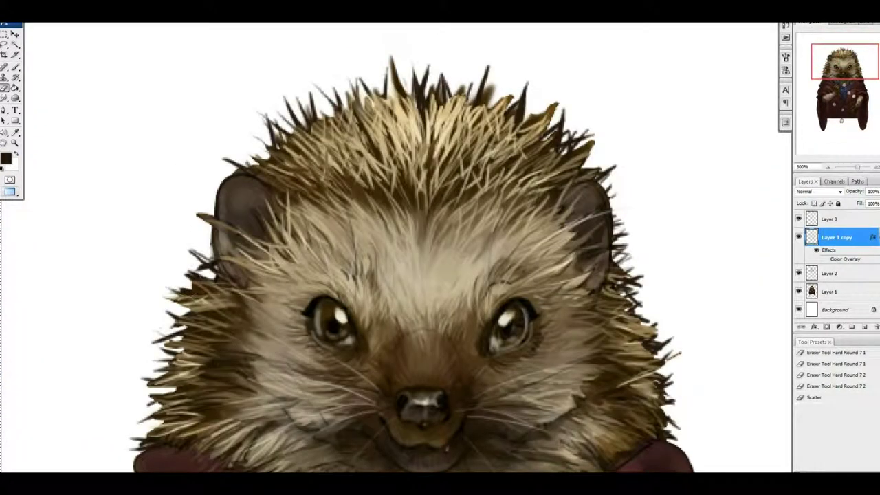
- On Layer 3, paint dark spines beside the left ear and touch up the ear and side spines with sampled colours
key("alt+bracketleft")
key("alt+bracketleft")
key("b")
key("alt+bracketright")
key("alt+bracketright")
key("alt+bracketright")
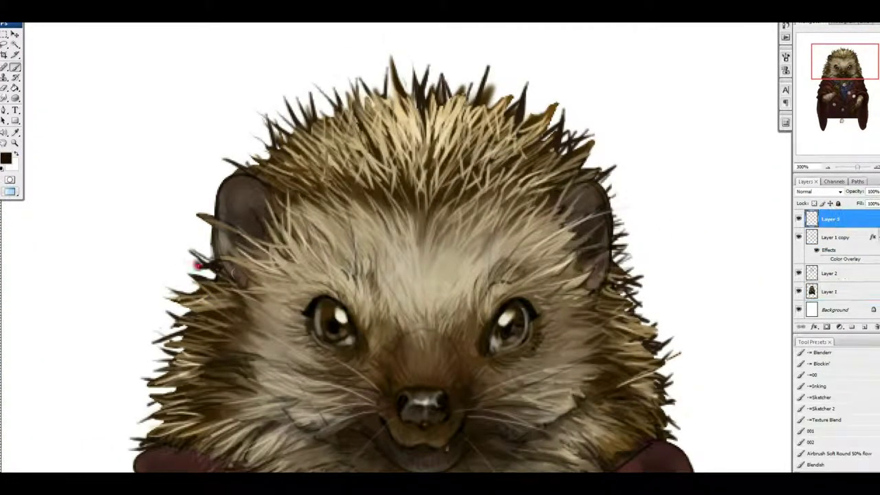
left_click_drag(199, 255, 203, 237)
left_click(223, 252, "alt")
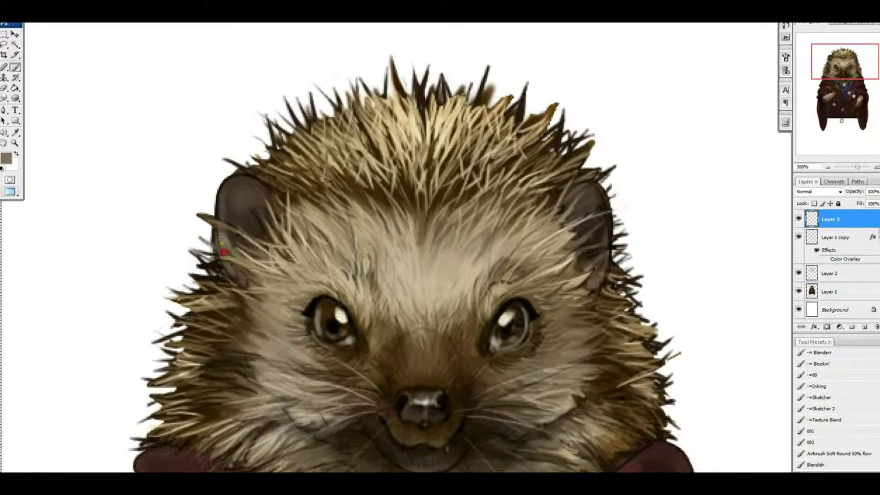
left_click(156, 335, "alt")
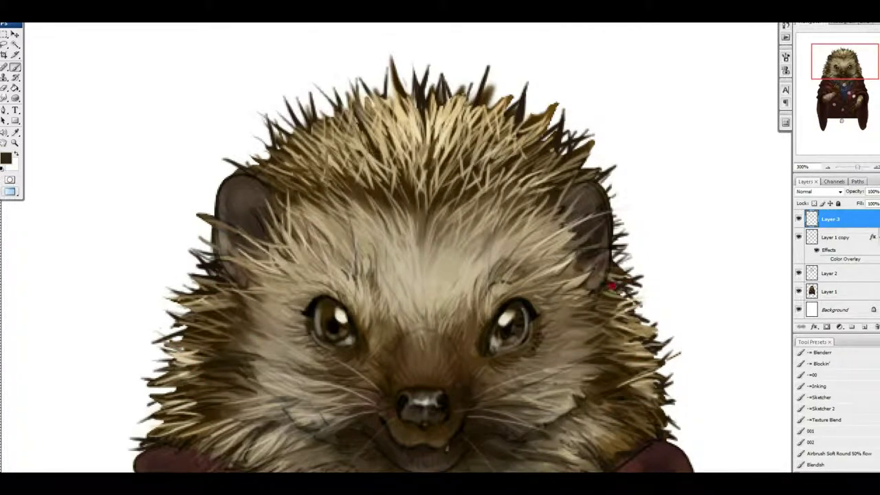
- Paint sampled tan spines over the crown's right side and sampled dark brown spines along its upper edge on Layer 3
scroll(631, 261, "up", 3)
left_click(548, 248, "alt")
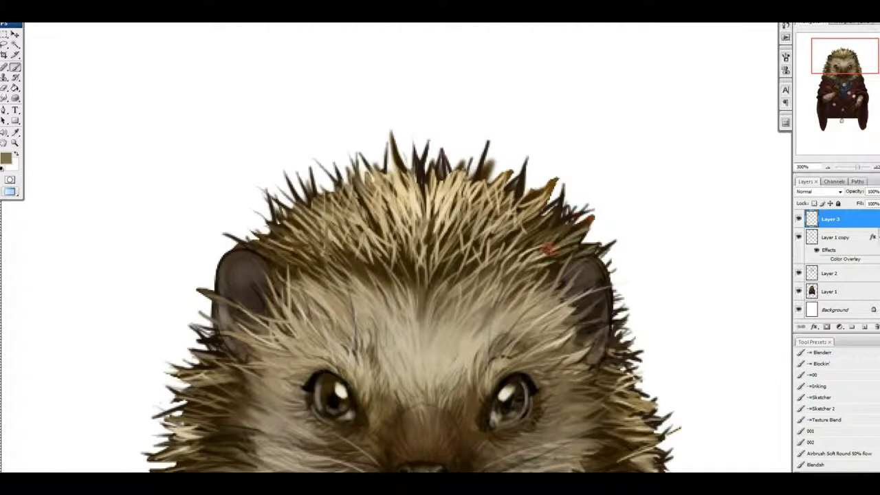
mouse_move(553, 201)
left_mouse_down()
mouse_move(543, 249)
mouse_move(550, 281)
left_mouse_up()
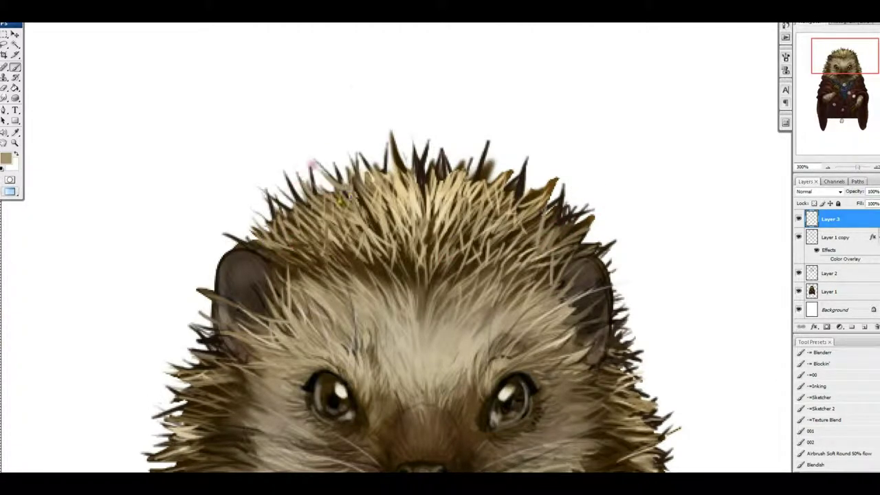
left_click(305, 154, "alt")
mouse_move(385, 149)
left_mouse_down()
mouse_move(392, 167)
mouse_move(368, 143)
left_mouse_up()
left_click_drag(514, 162, 502, 194)
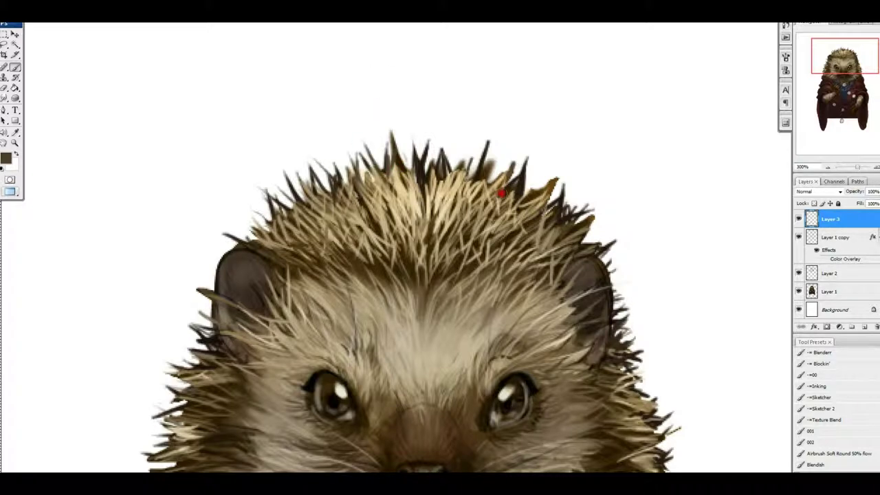
left_click_drag(461, 155, 458, 171)
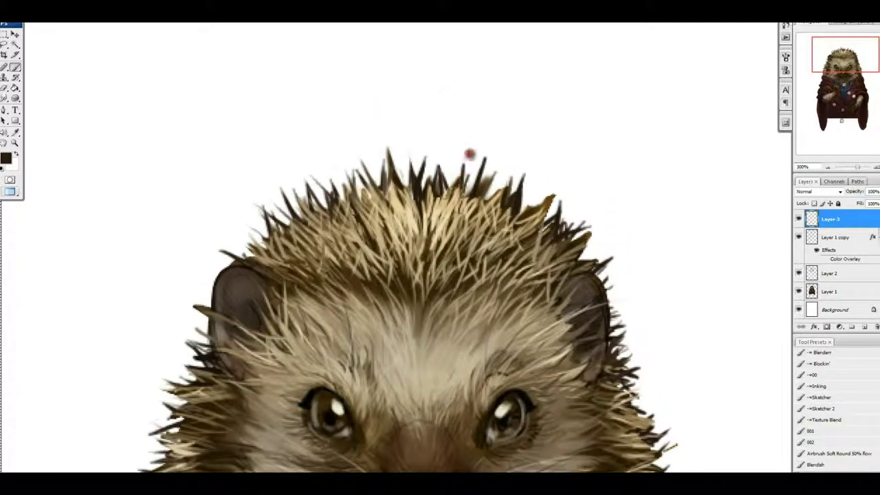
- Paint sampled tan spines along the crown's upper edge and over the spines above the right ear on Layer 3
left_click(433, 209, "alt")
left_click_drag(410, 190, 385, 159)
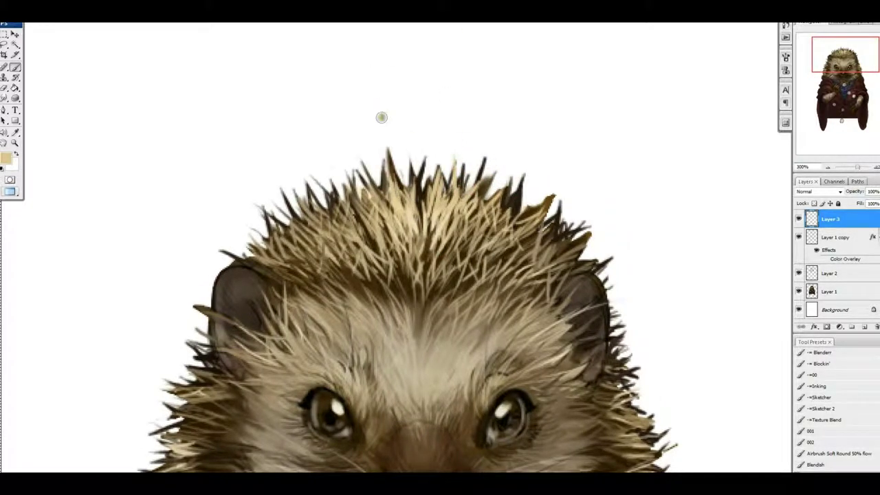
left_click(396, 209, "alt")
left_click(490, 187, "alt")
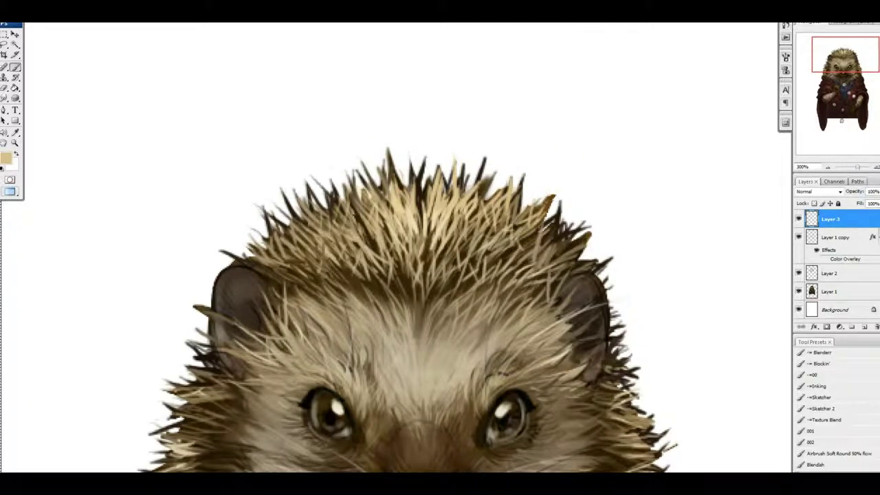
left_click_drag(592, 253, 562, 272)
- Touch up the spines on the side of the head using the 002 and Sketcher brush presets
key("ctrl+minus")
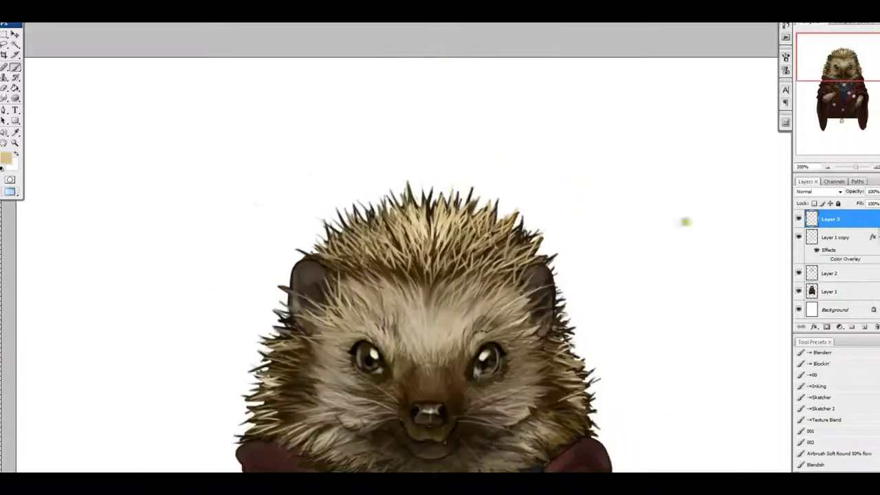
scroll(440, 269, "down", 4)
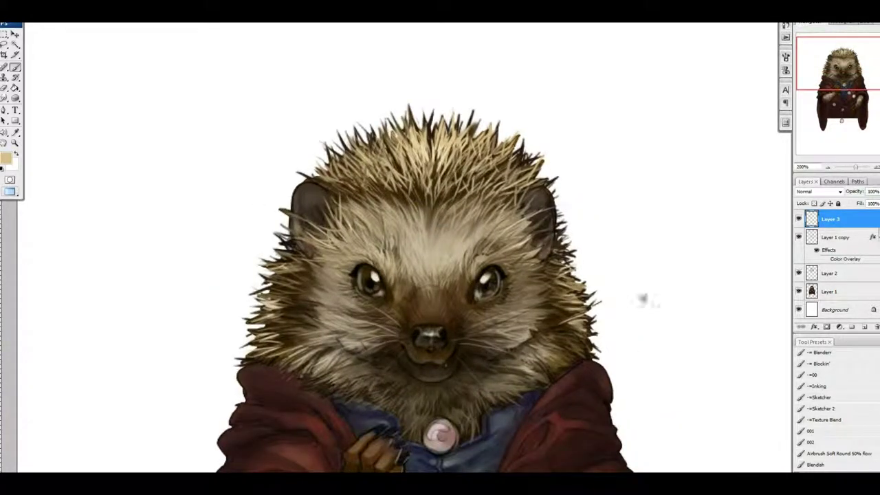
key("h")
left_click_drag(643, 299, 643, 281)
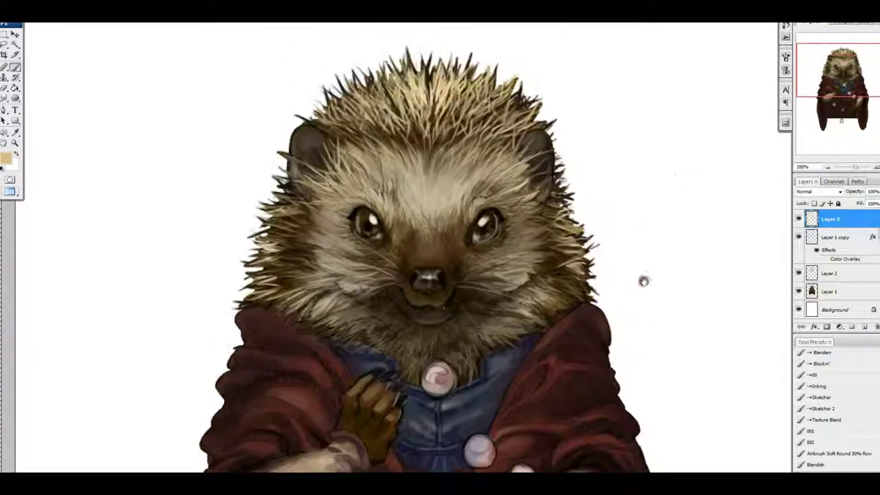
left_click(835, 441)
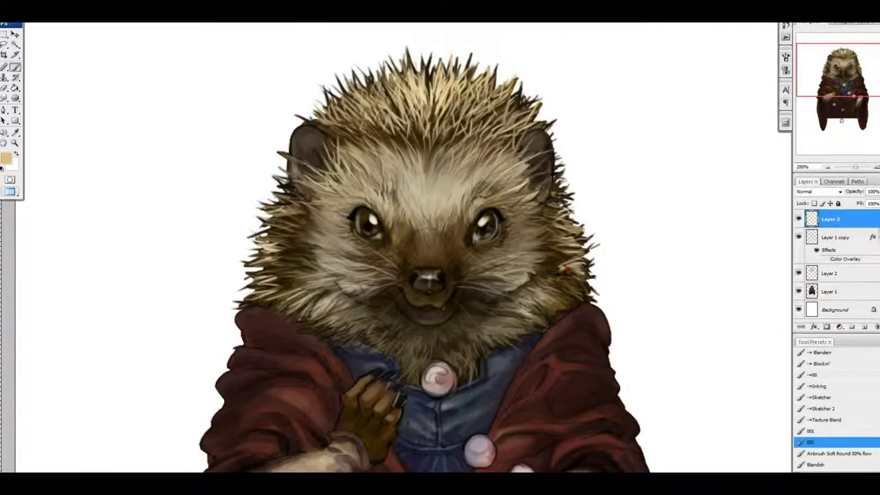
left_click(820, 398)
scroll(571, 309, "up", 1)
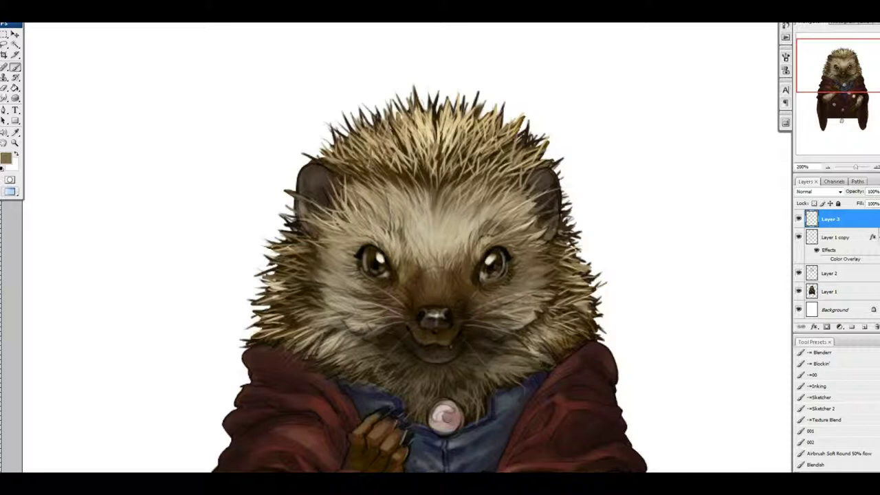
- Paint a small olive-gold branch-shaped emblem on the coat's front below the lapels on Layer 3
key("ctrl+minus")
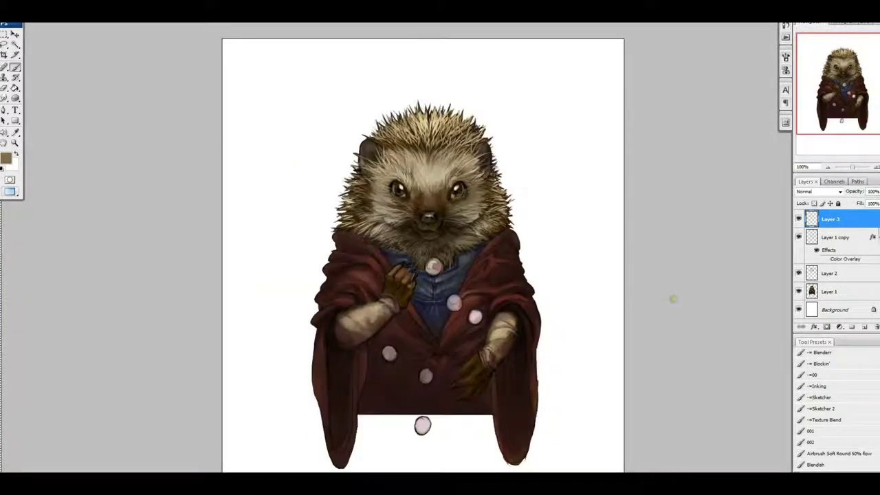
key("ctrl+plus")
key("ctrl+plus")
scroll(445, 301, "down", 10)
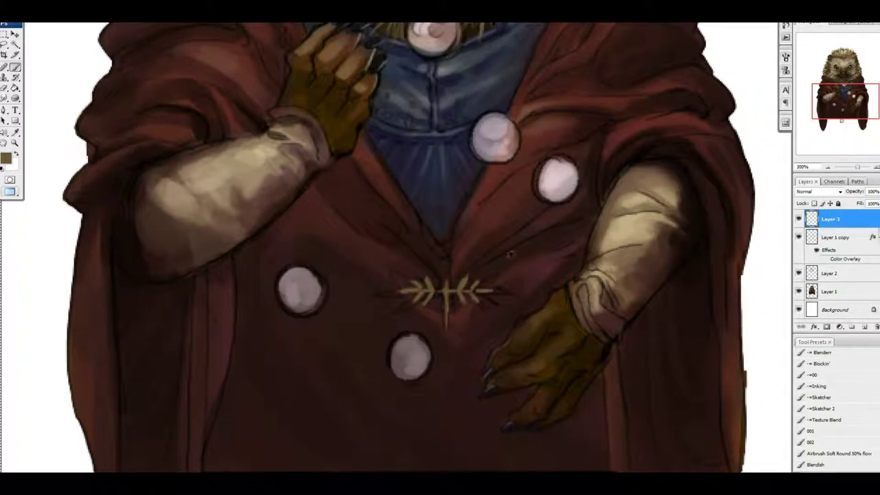
left_click(6, 158)
left_click(721, 172)
- Brighten the gold emblem with the Dodge tool and refine its branches and stem with brown brush strokes
right_click(16, 98)
left_click(55, 103)
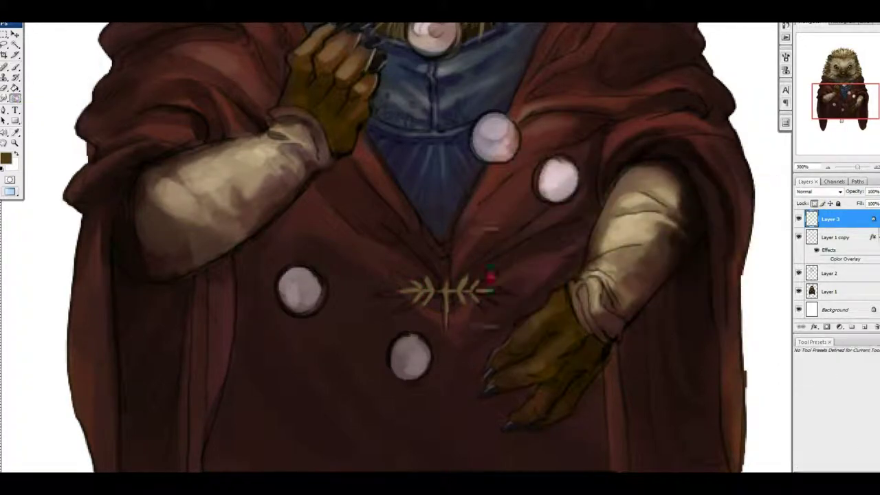
key("b")
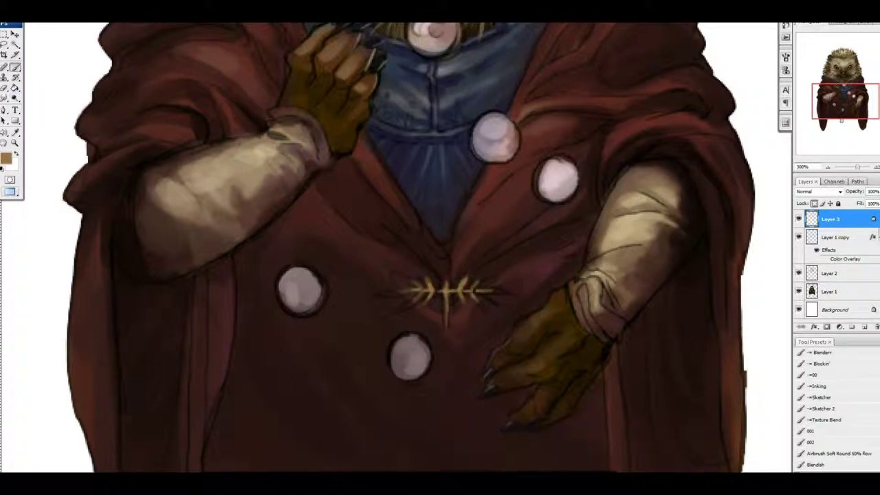
scroll(509, 284, "up", 1)
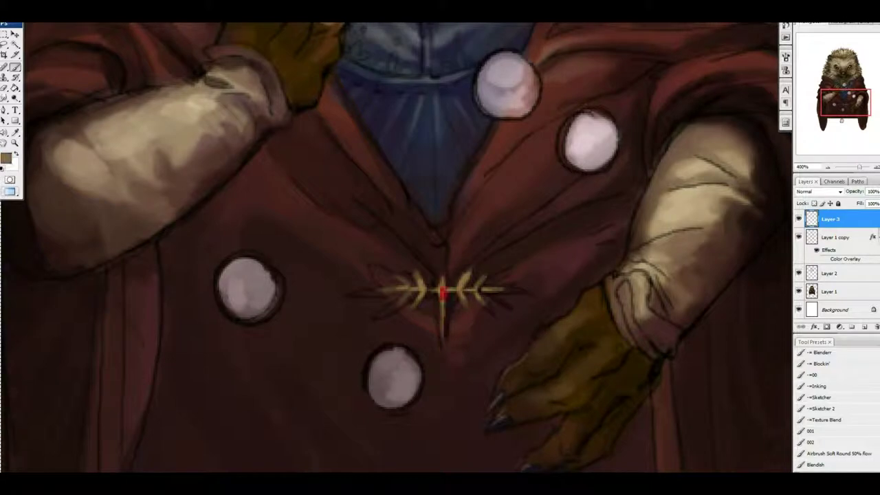
scroll(446, 352, "down", 3)
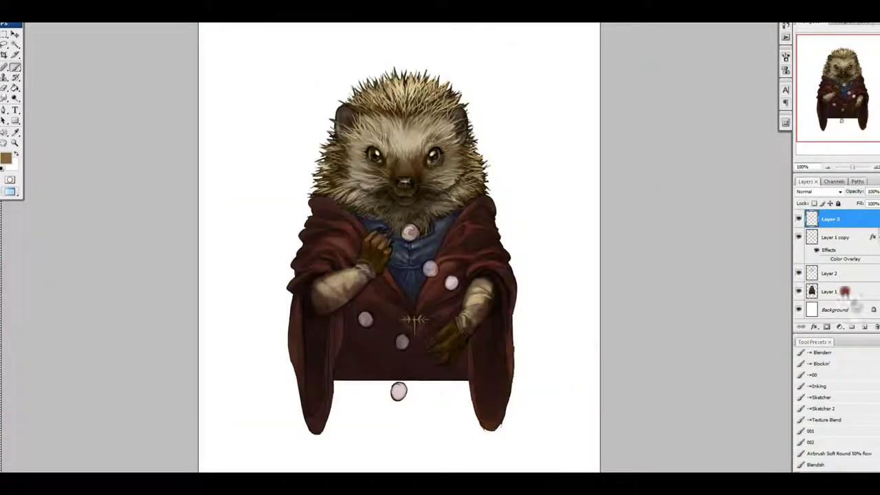
- Erase the uneven outline along the coat's right shoulder on Layer 1 copy
key("alt+bracketleft")
key("e")
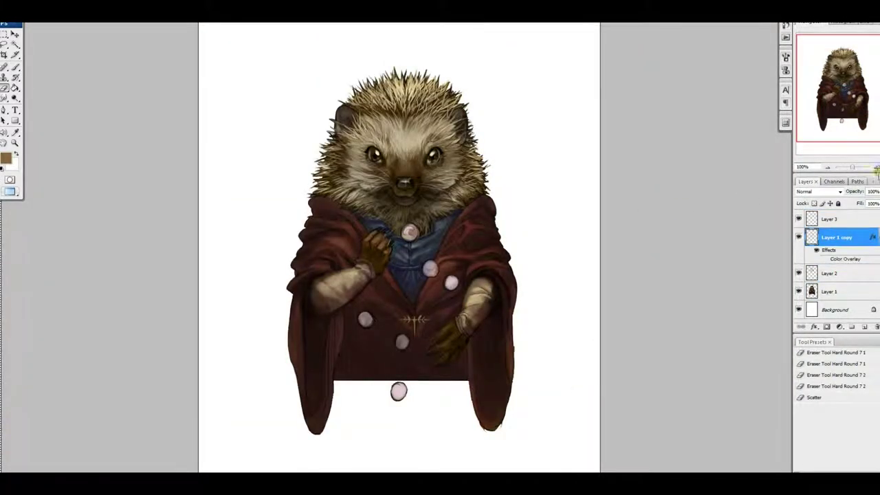
left_click(876, 169)
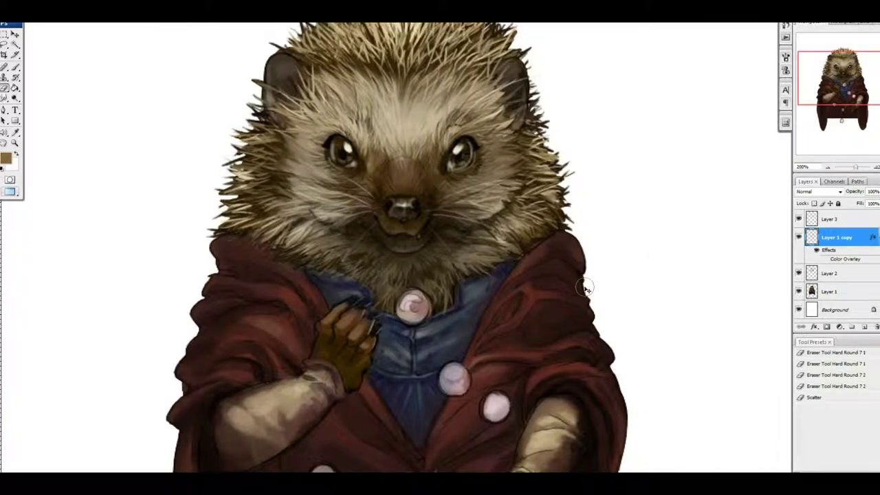
left_click_drag(586, 289, 626, 286)
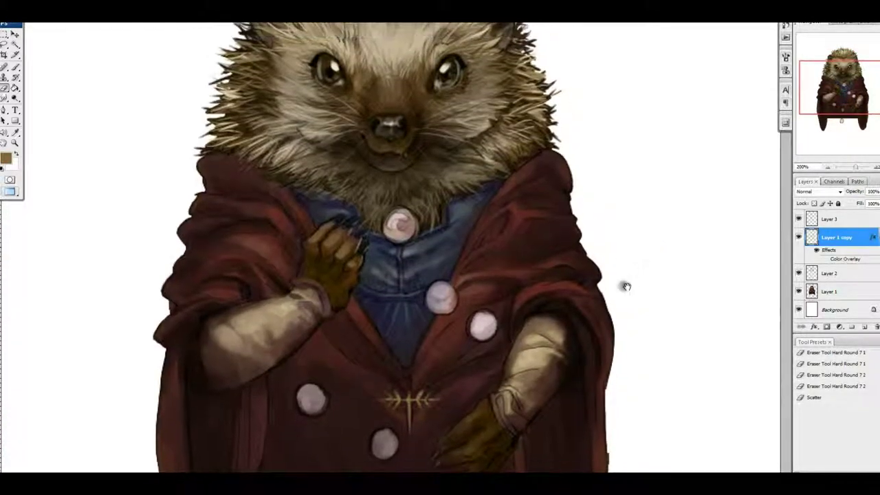
mouse_move(625, 361)
left_mouse_down()
mouse_move(671, 432)
mouse_move(658, 279)
mouse_move(585, 204)
left_mouse_up()
key("b")
left_click(845, 273)
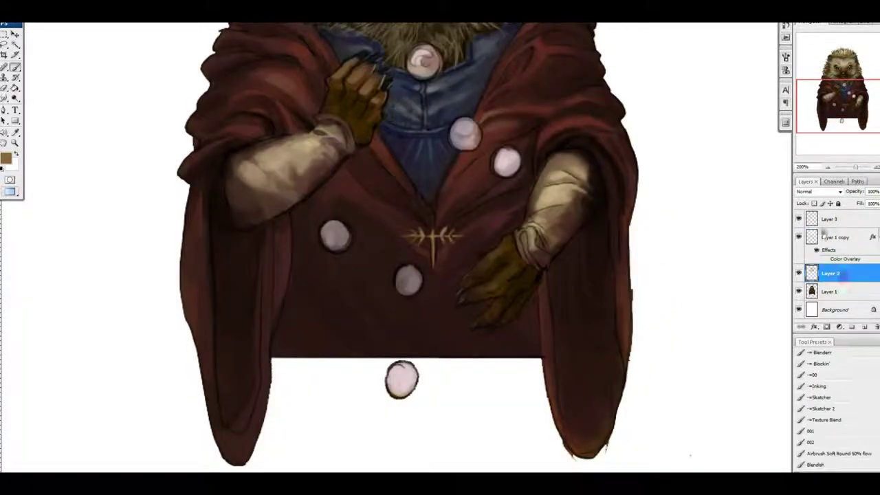
left_click(837, 237)
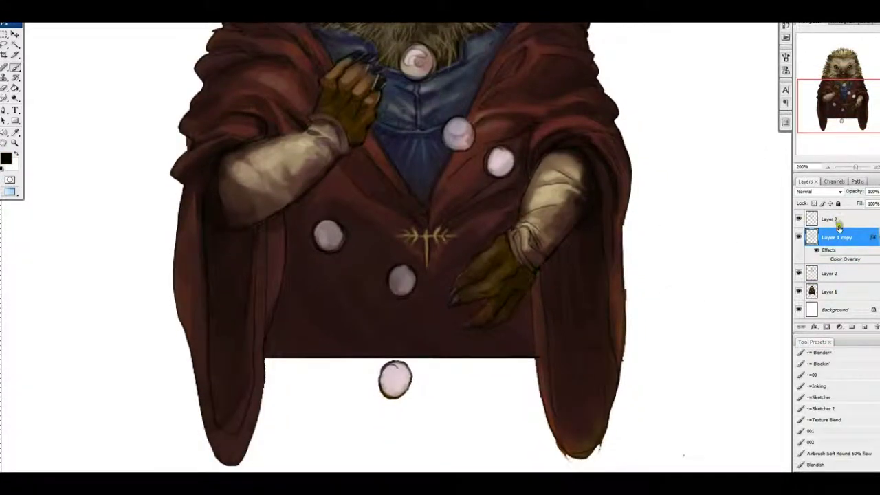
- Erase the rough edge and stray marks around the right sleeve's outer side and lower tip on Layer 1
key("ctrl+0")
key("ctrl+plus")
key("ctrl+plus")
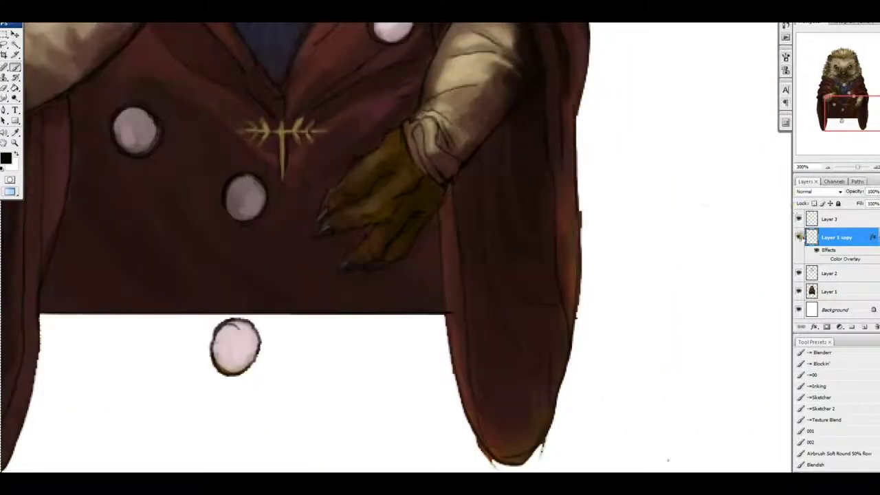
key("e")
left_click(830, 292)
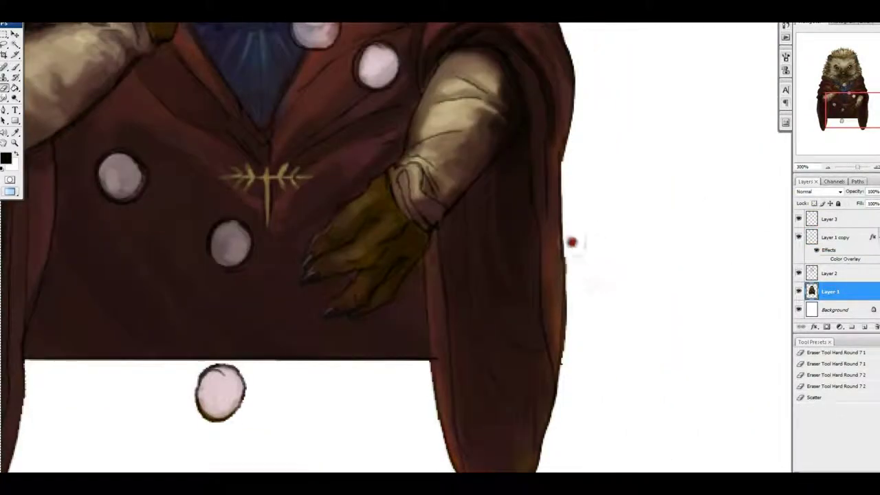
left_click_drag(532, 418, 561, 334)
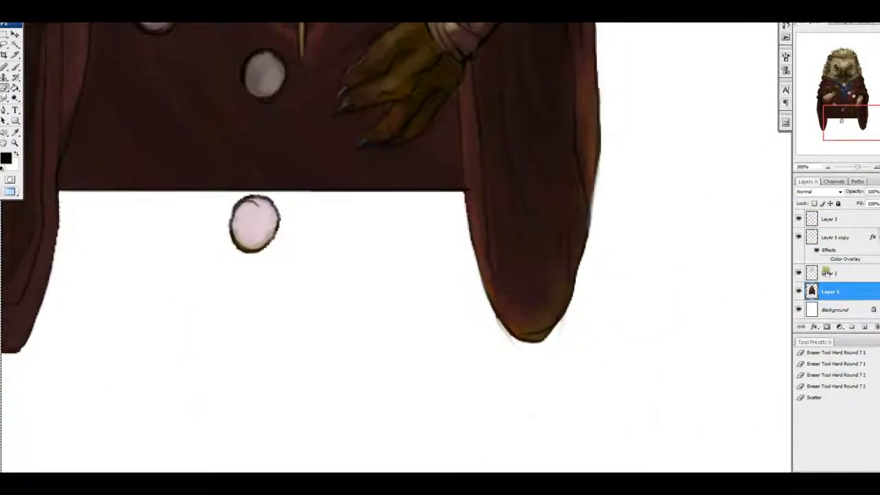
left_click(837, 237)
left_click(830, 292)
scroll(556, 323, "up", 10)
key("ctrl+minus")
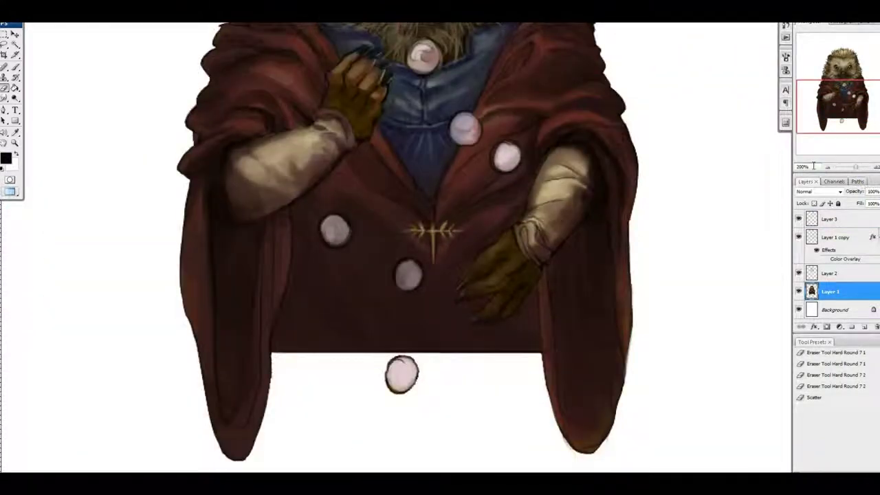
- On a new layer, make an elliptical selection around the collar button and fill it with pale pink (#d3b6ae)
left_click(863, 327)
scroll(639, 300, "up", 3)
left_click_drag(4, 44, 41, 50)
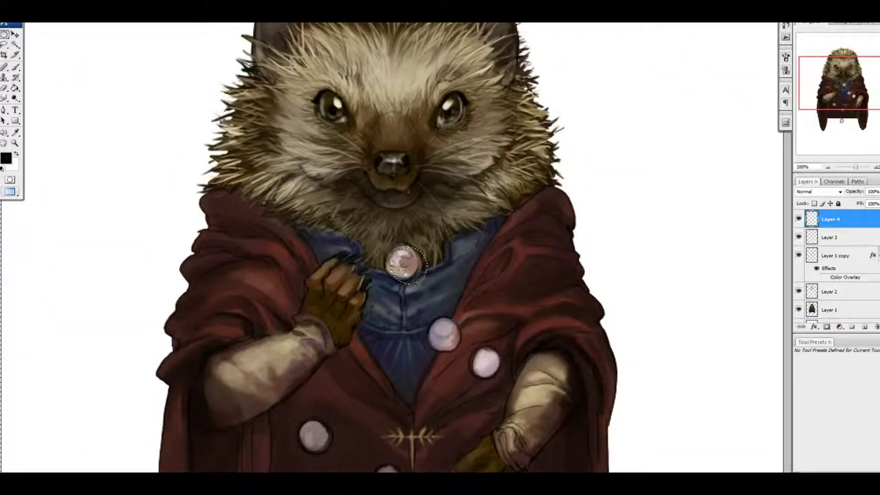
left_click(6, 158)
left_click(526, 206)
left_click(721, 180)
key("g")
left_click(406, 265)
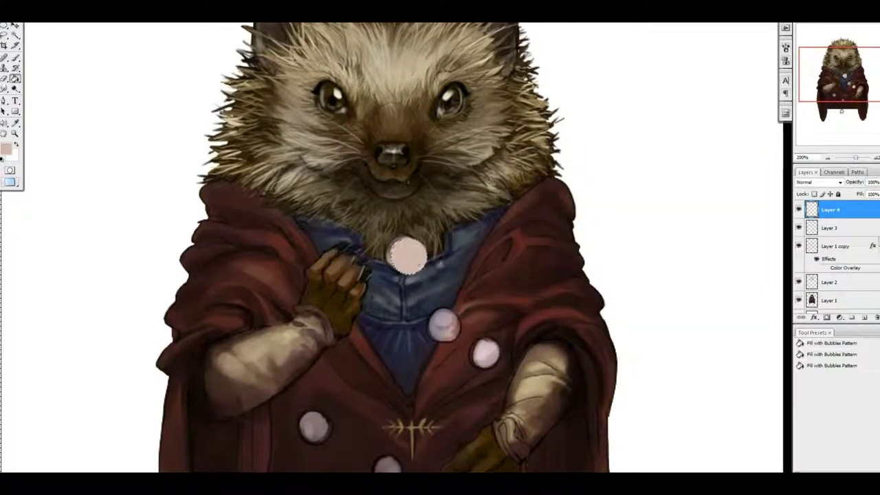
- Lock Layer 4's transparent pixels and shade the collar button with deeper pink and muted red
key("ctrl+plus")
key("b")
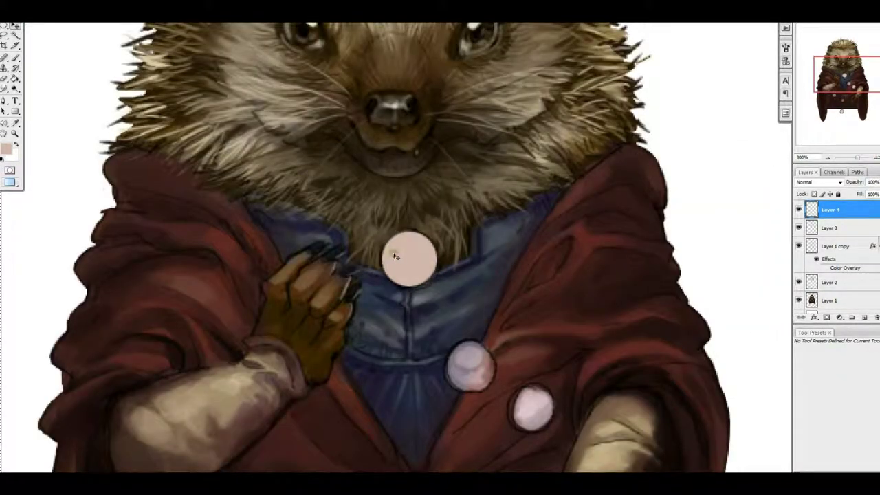
left_click(6, 147)
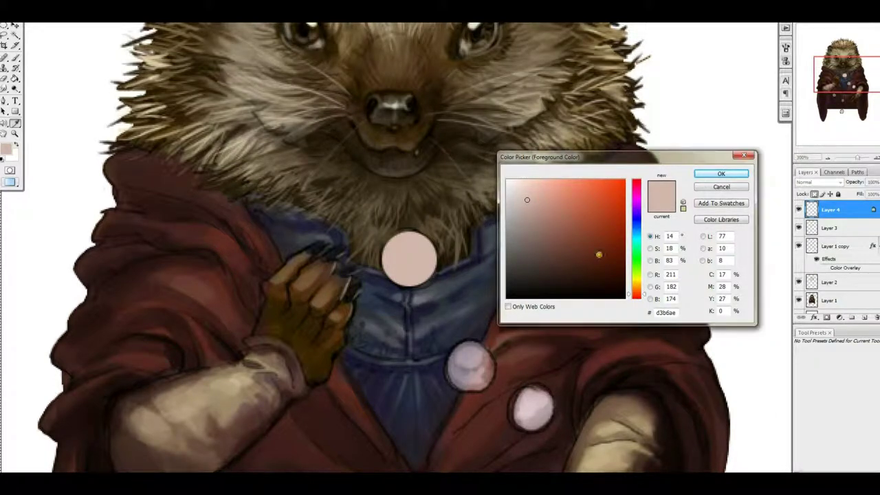
left_click(547, 210)
left_click(704, 175)
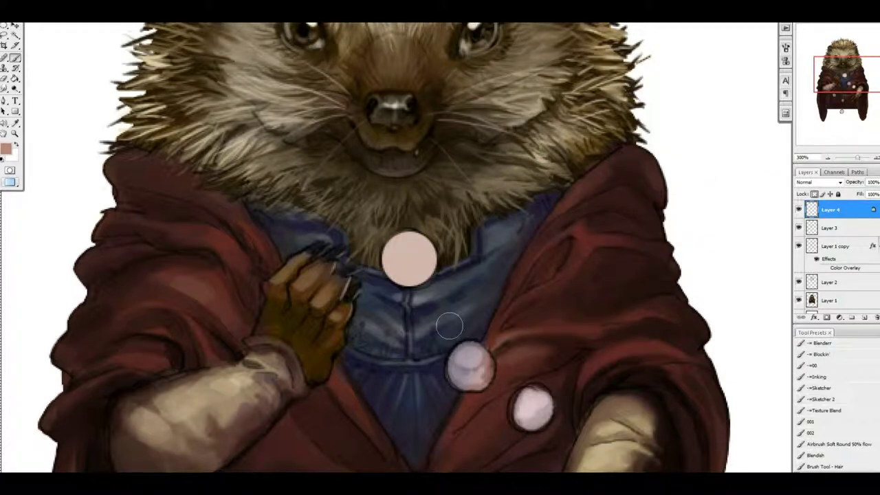
left_click(7, 147)
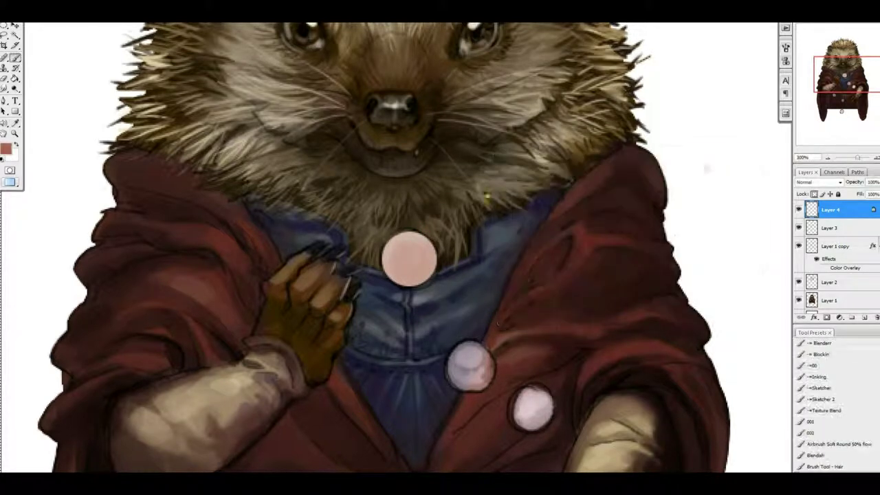
left_click(417, 246)
- Model the collar button with reddish-brown shadow, peach midtones and a near-white highlight
left_click(6, 148)
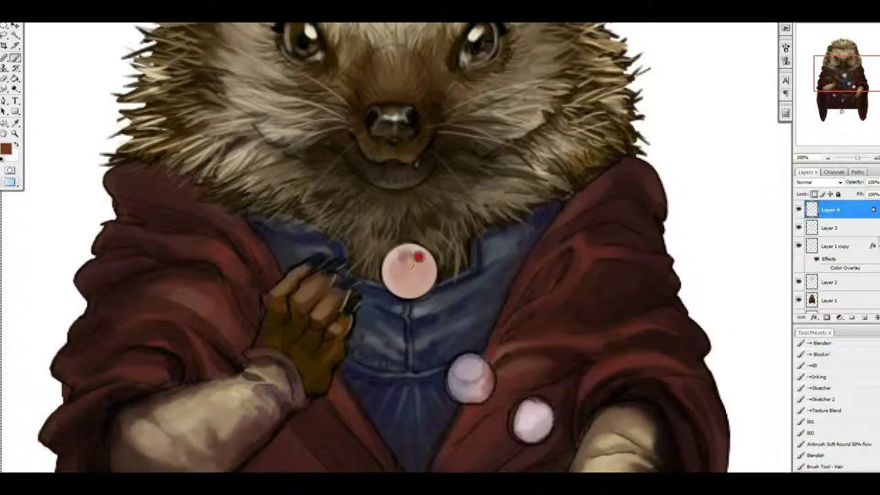
left_click(6, 148)
left_click(394, 255)
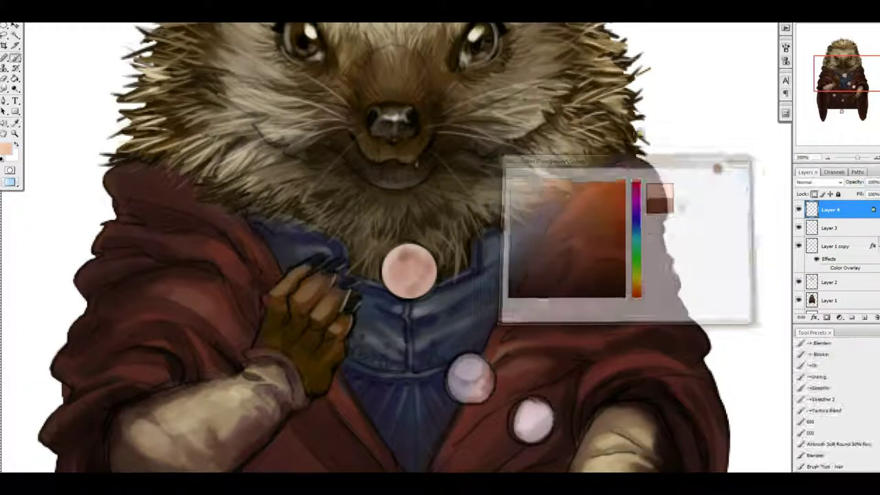
key("Return")
left_click(411, 259)
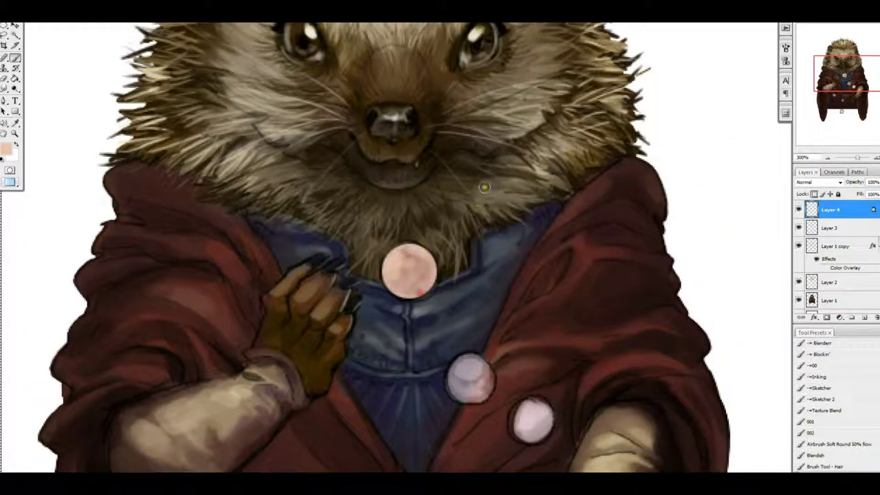
left_click(6, 148)
left_click(399, 261)
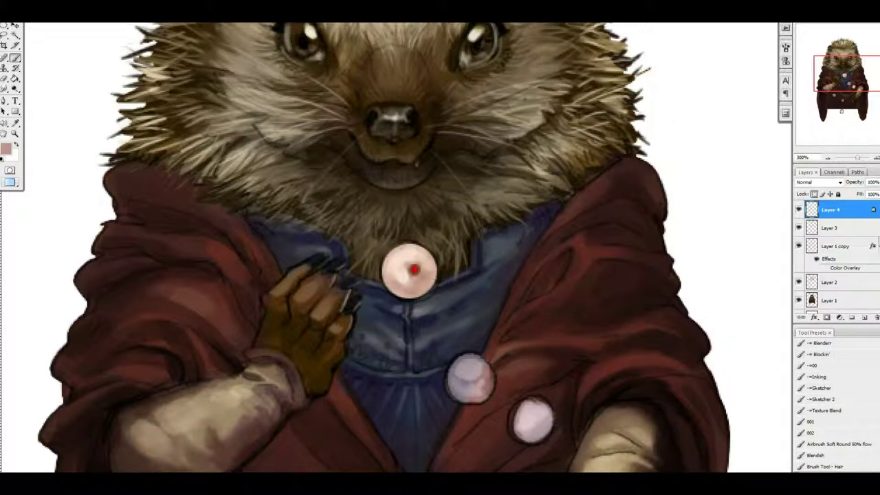
- Add an orange rim, pale cream highlights and soft pink tones to give the collar button a pearly sheen
left_click(580, 197)
key("Return")
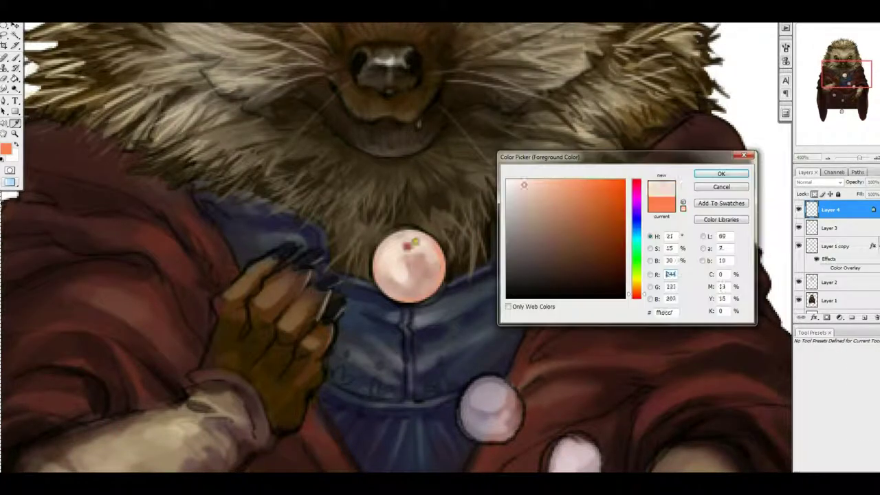
key("Return")
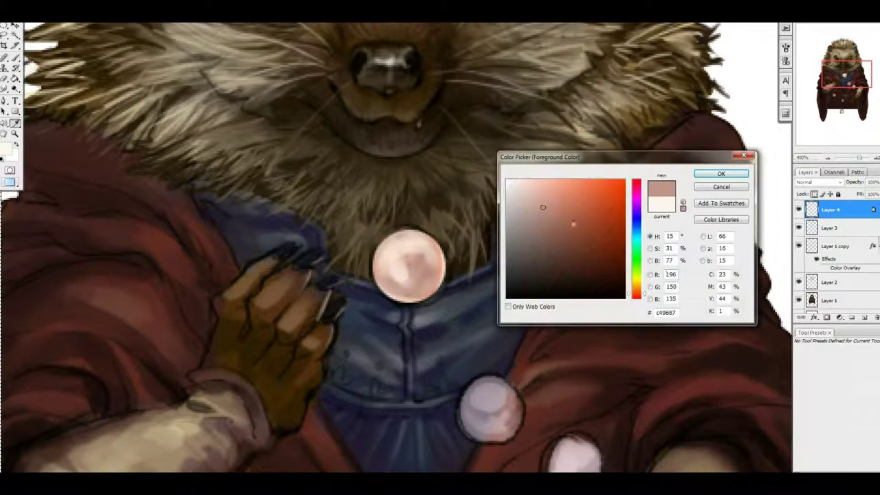
left_click(581, 197)
key("Return")
left_click(400, 282)
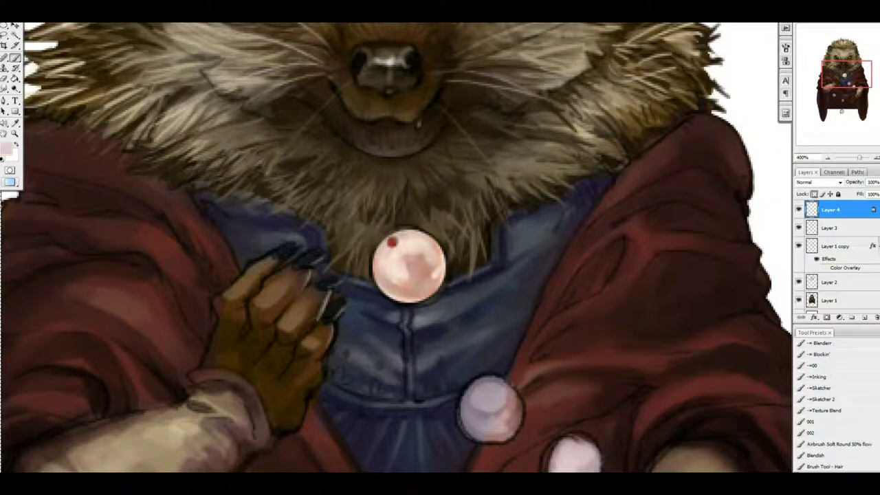
- Finish the collar button's surface with a peach tone so its pearly shading blends smoothly
left_click(526, 222)
left_click(721, 173)
left_click(408, 246)
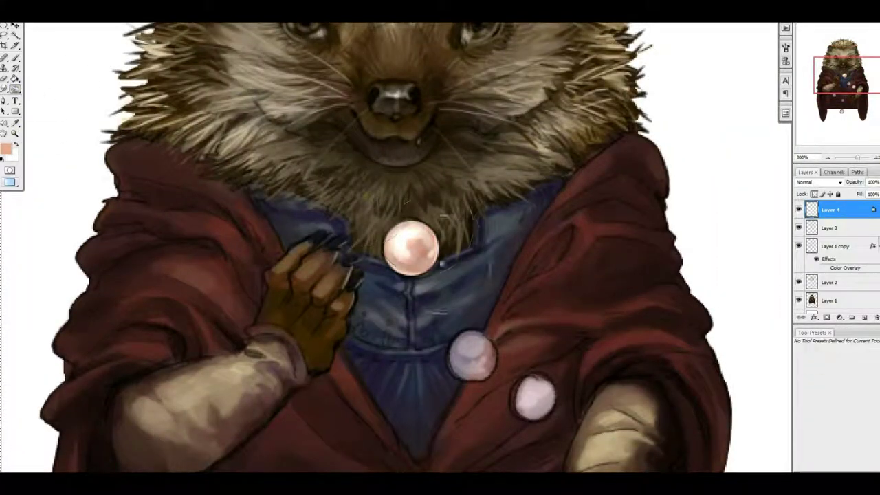
key("ctrl+minus")
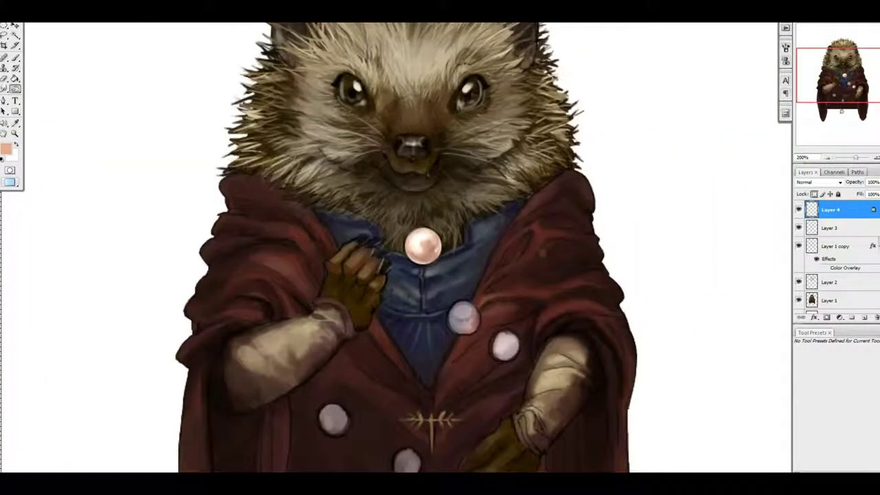
left_click(827, 159)
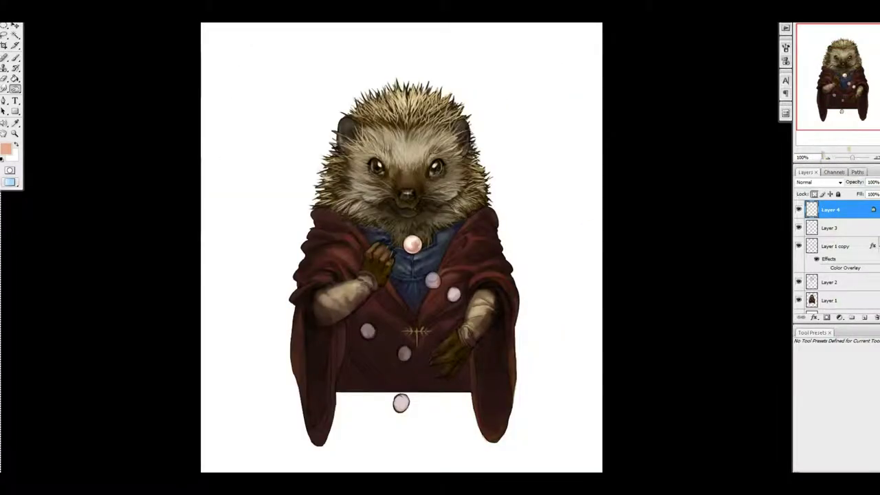
- Duplicate Layer 4 and place the pearl copy over the upper lapel button beside the blue shirt
key("ctrl+plus")
right_click(832, 209)
left_click(783, 238)
key("Return")
left_click(13, 24)
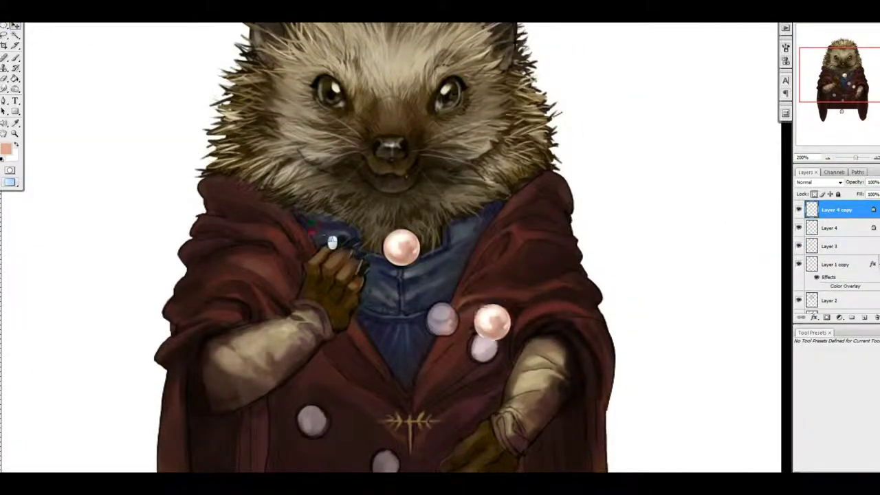
left_click_drag(332, 242, 282, 240)
- Duplicate the pearl layer again and fit a smaller copy over the second lapel button
right_click(835, 209)
left_click(820, 230)
key("Return")
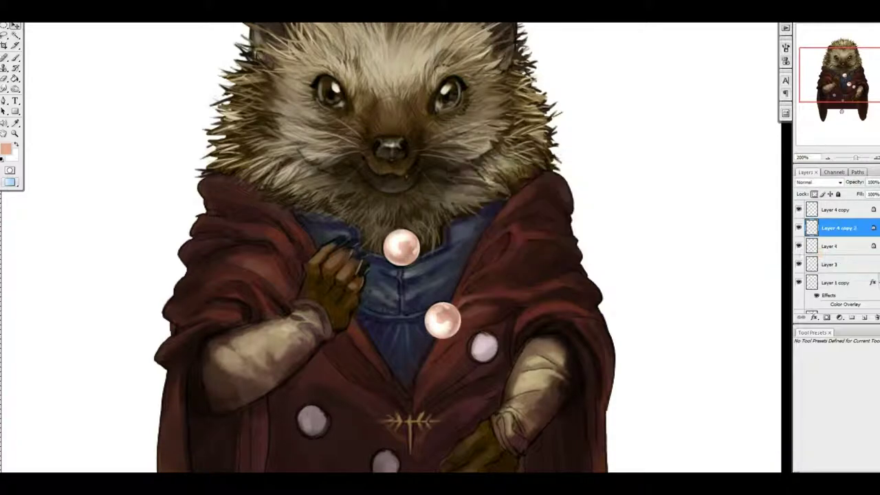
left_click_drag(443, 322, 485, 349)
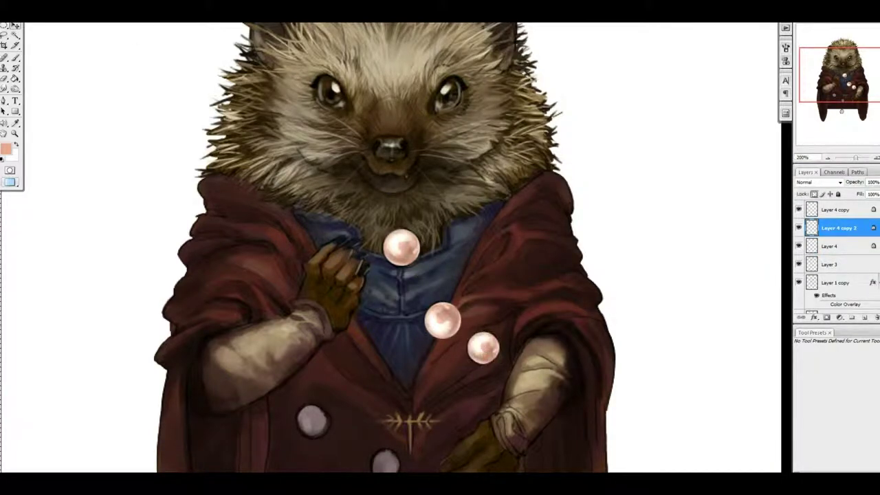
- Make a third duplicate of the pearl and place it over the coat button below the raised arm
right_click(835, 227)
left_click(819, 247)
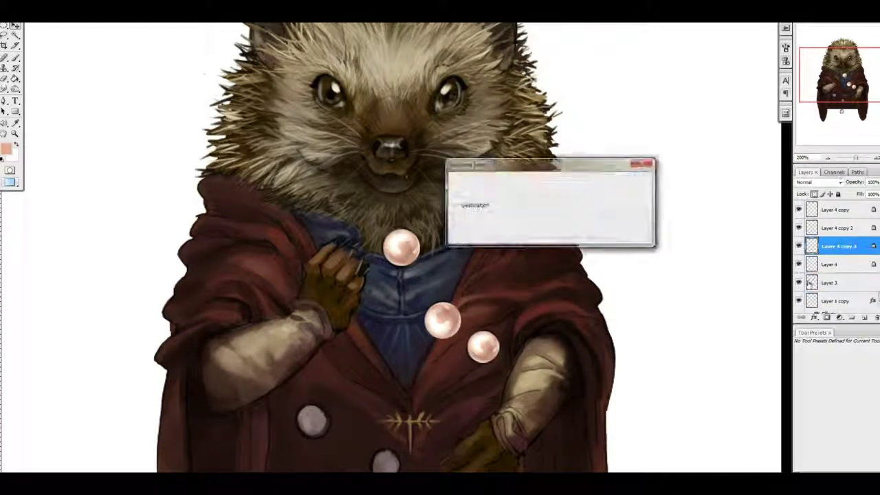
key("Return")
scroll(481, 274, "down", 2)
left_click_drag(492, 296, 321, 371)
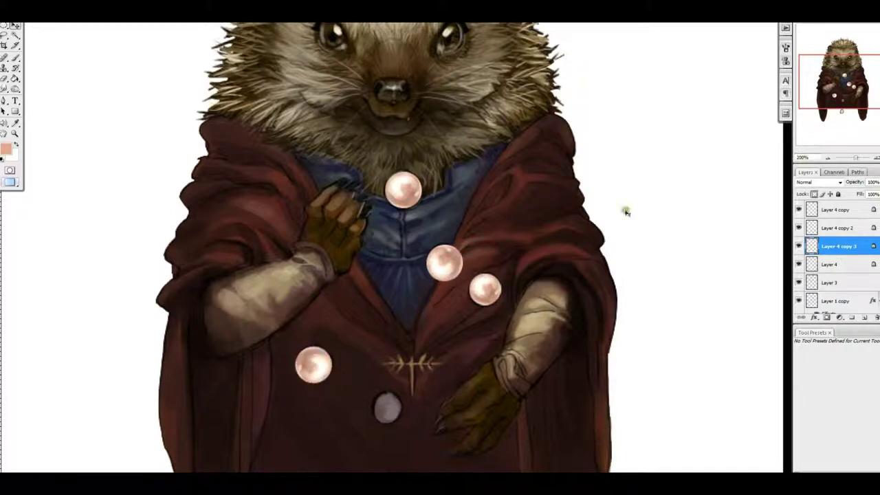
- Duplicate Layer 4 once more and fit a scaled-down pearl over the button below the emblem
right_click(831, 264)
left_click(819, 292)
key("Return")
left_click_drag(123, 244, 102, 320)
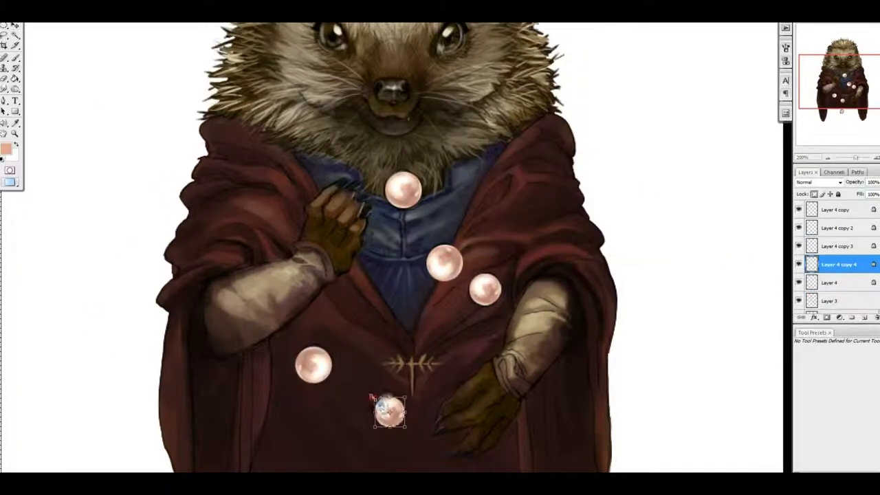
key("ctrl+minus")
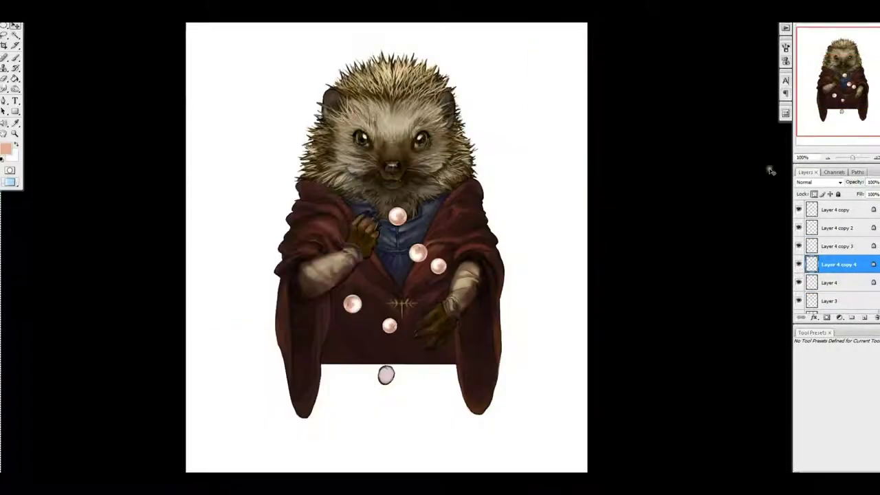
- Place another pearl copy at the coat's bottom hem and remove the old sketched button beside it
key("ctrl+plus")
left_click_drag(624, 229, 581, 187)
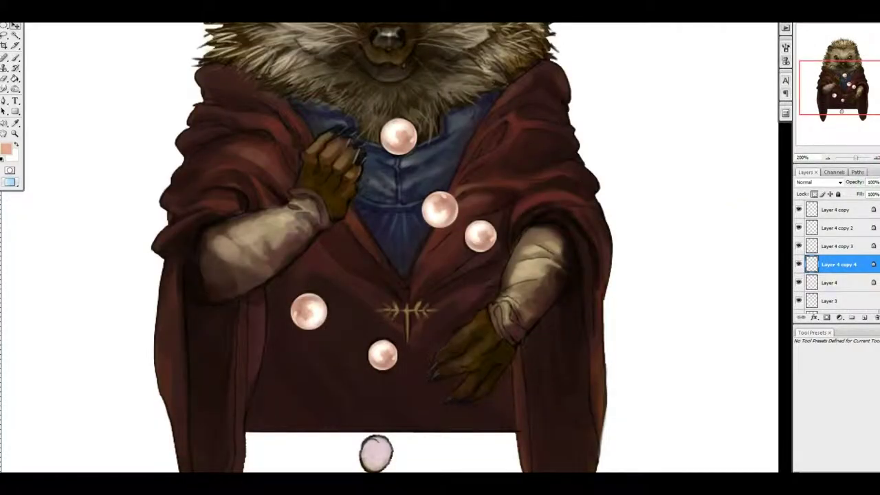
left_click_drag(555, 295, 555, 280)
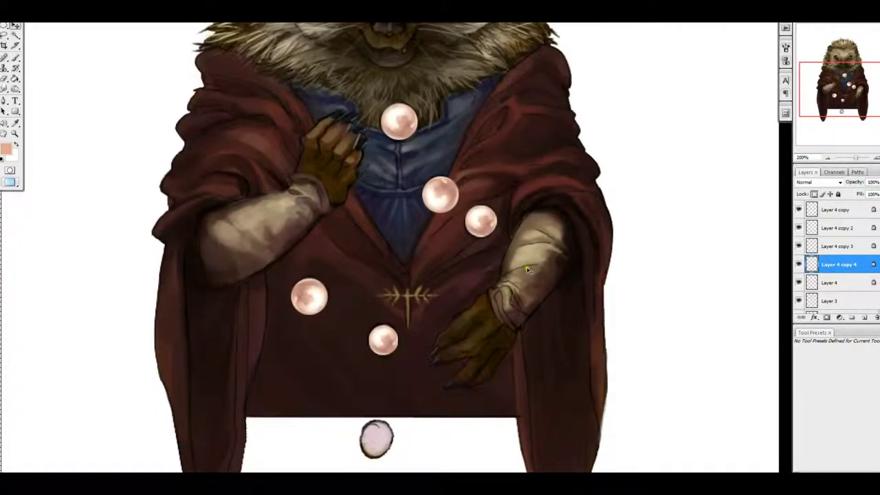
left_click_drag(510, 234, 527, 185)
key("ctrl+j")
left_click_drag(261, 297, 272, 381)
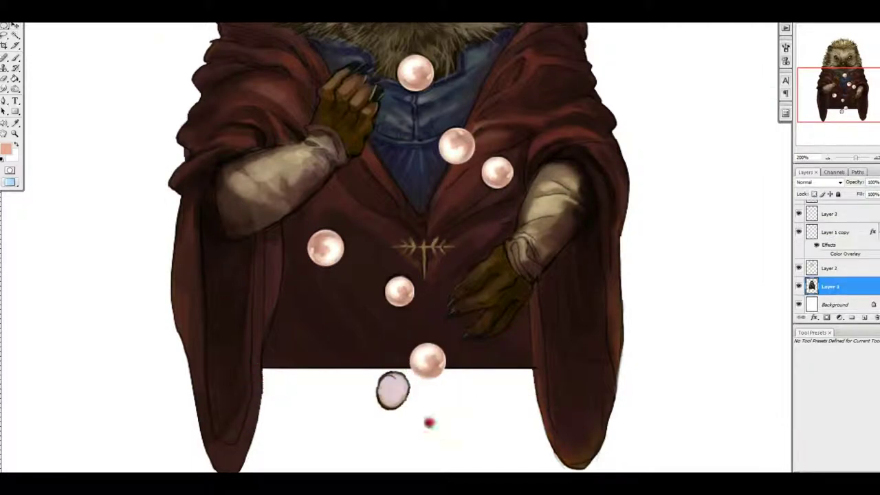
left_click_drag(828, 268, 872, 317)
scroll(573, 308, "up", 2)
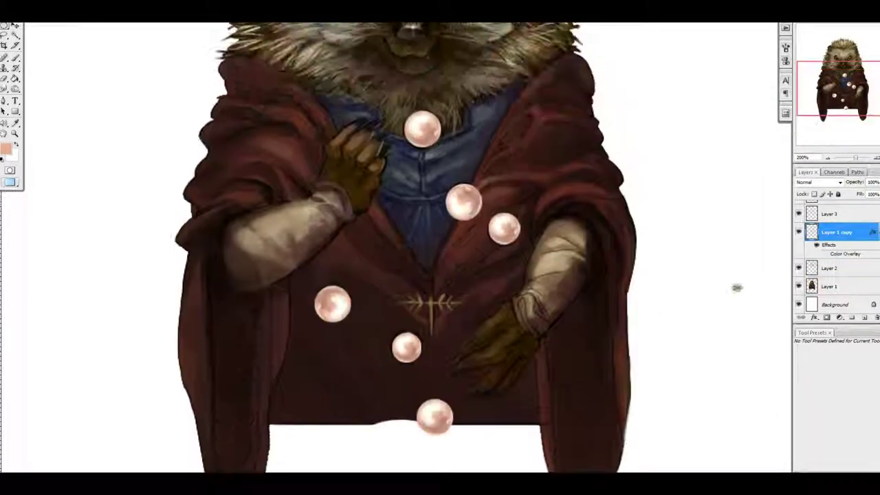
- Erase leftover sketch outlines around the pearl buttons on Layer 1 copy
left_click(831, 212)
scroll(835, 254, "down", 4)
left_click(840, 300)
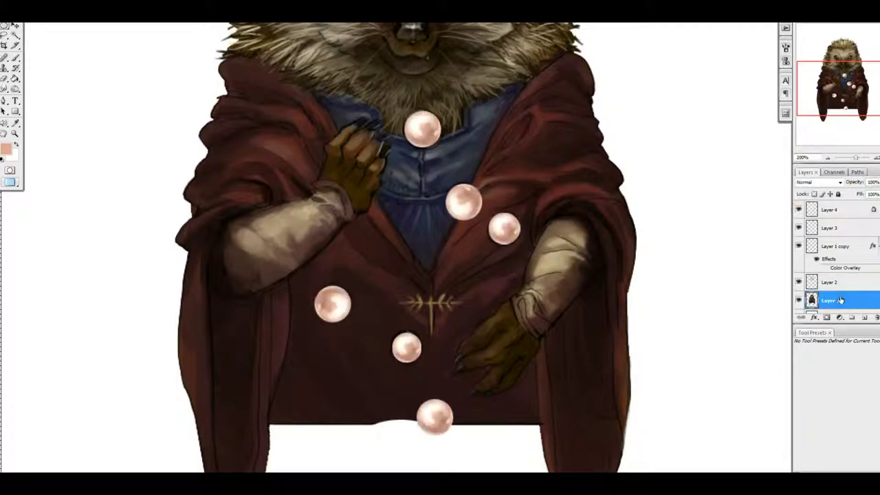
left_click(835, 246)
key("e")
scroll(422, 186, "up", 2)
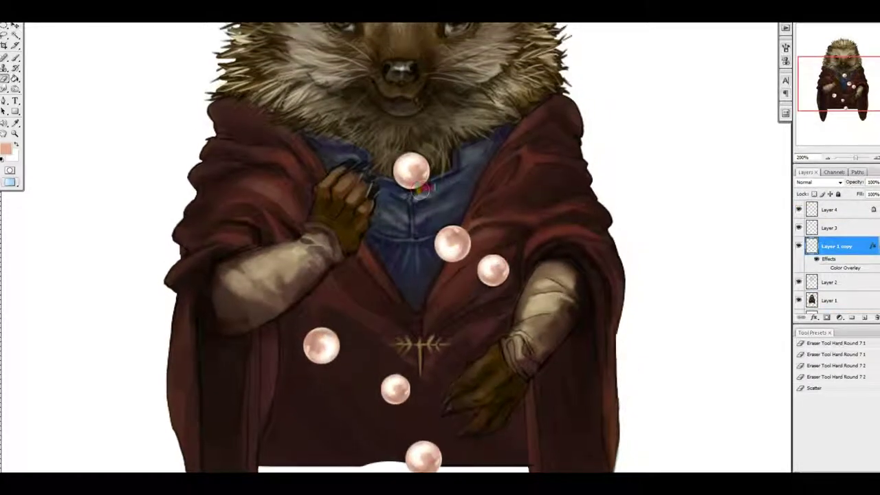
scroll(417, 206, "up", 2)
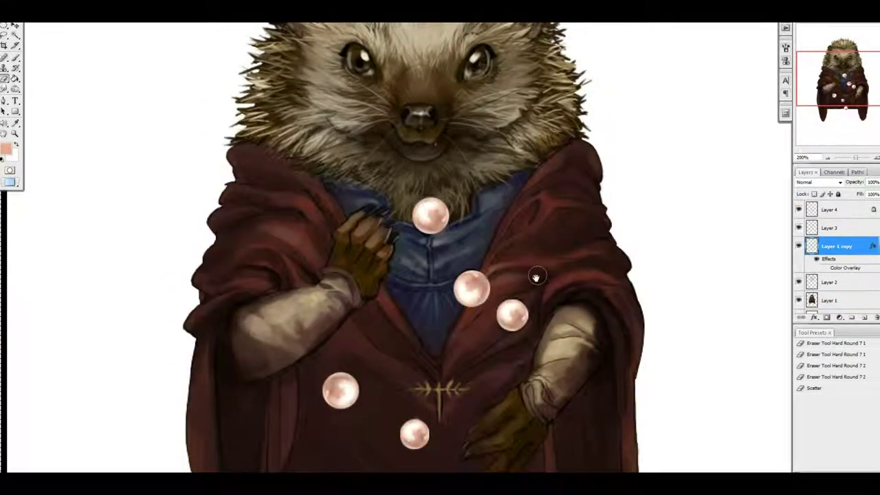
scroll(618, 268, "down", 1)
- On Layer 4, choose a deeper peach and brush varied shading onto the three lower pearl buttons
left_click(832, 209)
scroll(493, 352, "up", 1)
left_click(6, 147)
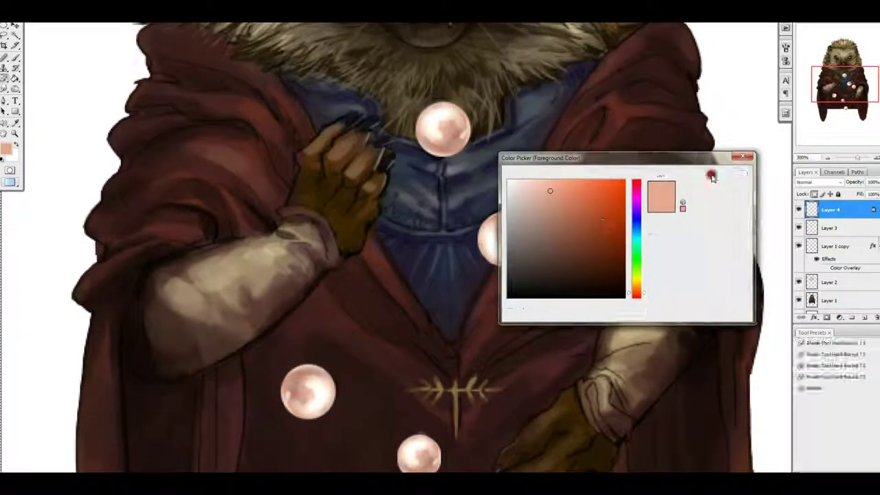
left_click(711, 177)
key("b")
scroll(308, 385, "down", 5)
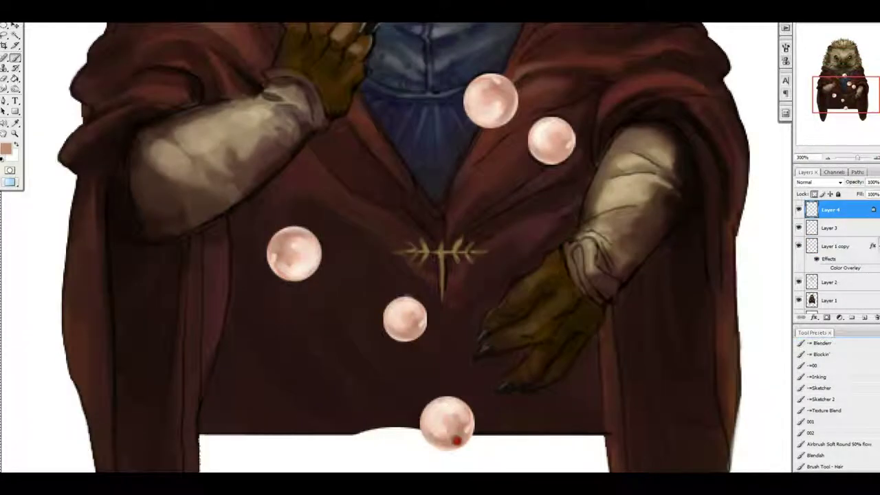
- Repaint the two lapel pearls with pale peach and sampled pink so their reflections differ from the collar button
scroll(455, 441, "up", 9)
scroll(568, 316, "up", 1)
scroll(568, 316, "down", 1)
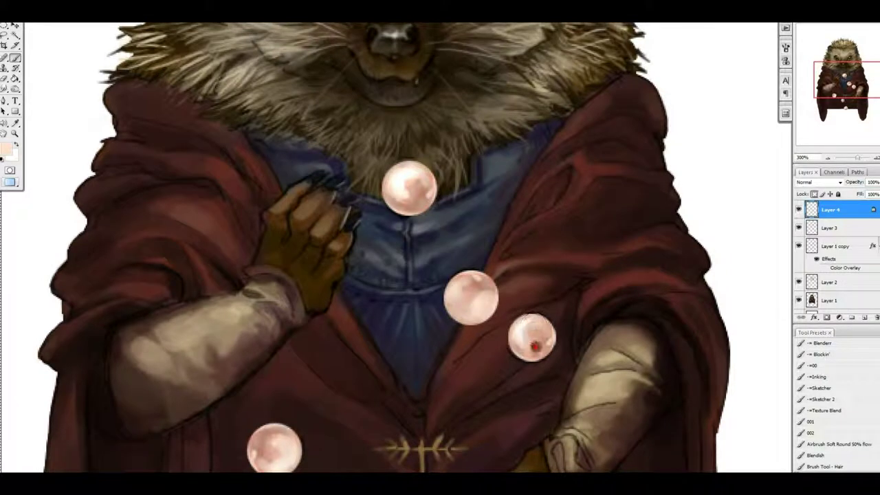
left_click(535, 346, "alt")
scroll(558, 232, "down", 4)
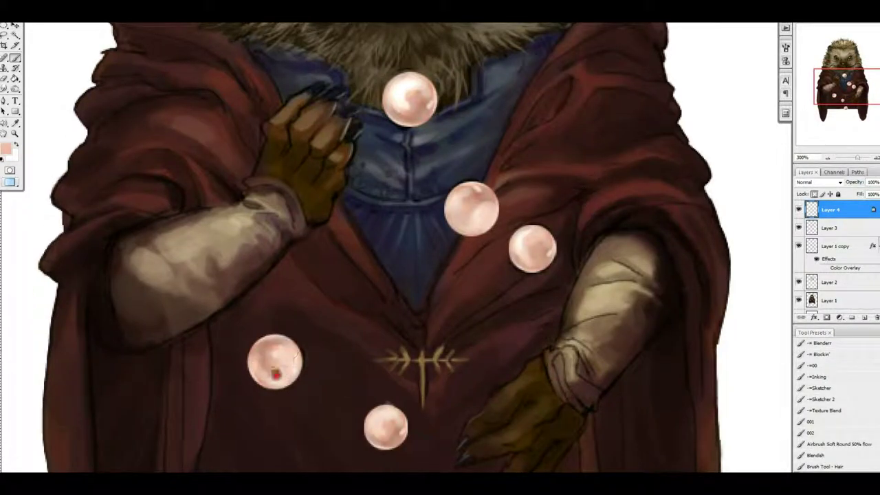
- Rework the reflections on the pearl below the raised arm and the smaller lapel pearl using sampled pink tones
scroll(285, 357, "down", 2)
scroll(285, 358, "right", 1)
scroll(408, 364, "down", 3)
scroll(408, 365, "up", 5)
scroll(408, 365, "left", 1)
left_click(267, 359, "alt")
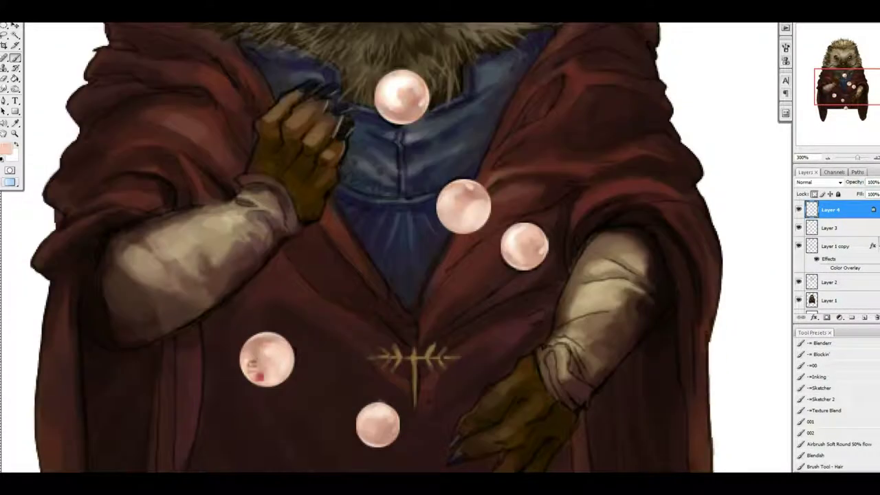
left_click(533, 250, "alt")
left_click(536, 254, "alt")
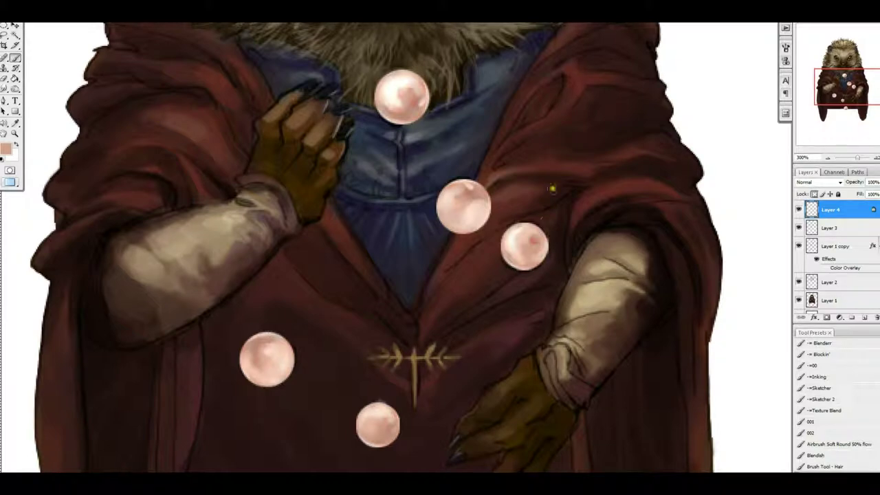
- Repaint the bottom hem pearl with sampled pink, a darker muted rose and a very pale peach
scroll(554, 192, "down", 6)
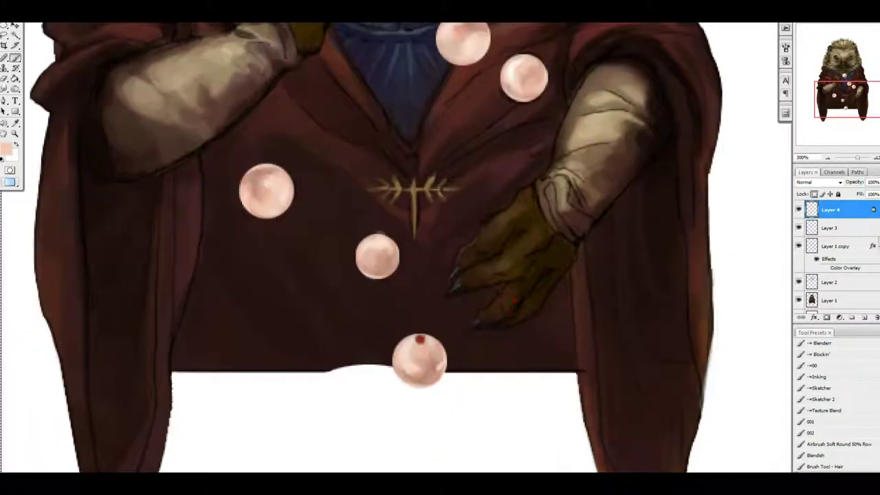
left_click(434, 364, "alt")
scroll(413, 247, "up", 1)
scroll(412, 247, "left", 1)
left_click(5, 148)
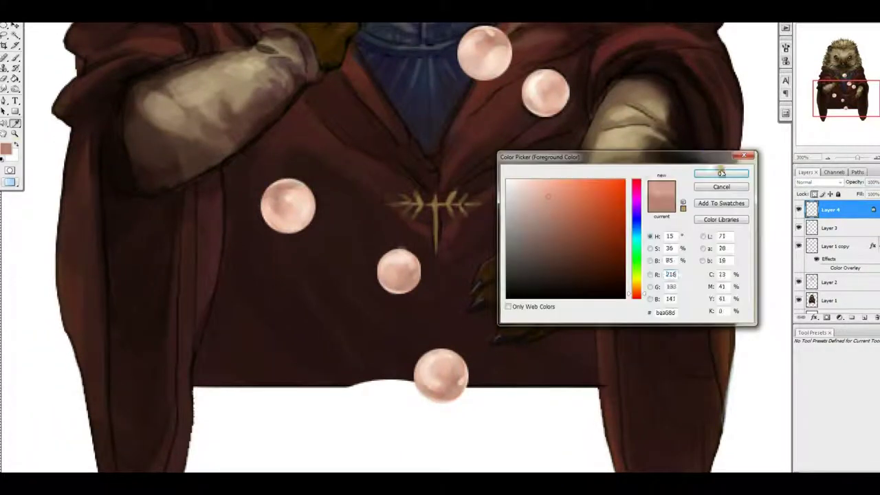
left_click(723, 172)
left_click(6, 147)
left_click(530, 188)
left_click(723, 171)
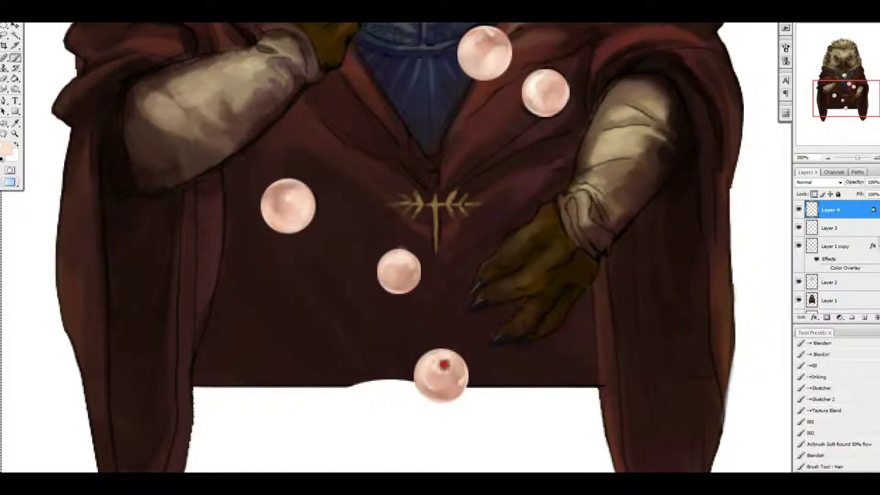
- Smudge the repainted pearls' shading smooth and brush near-white highlights onto them
key("r")
scroll(452, 406, "up", 5)
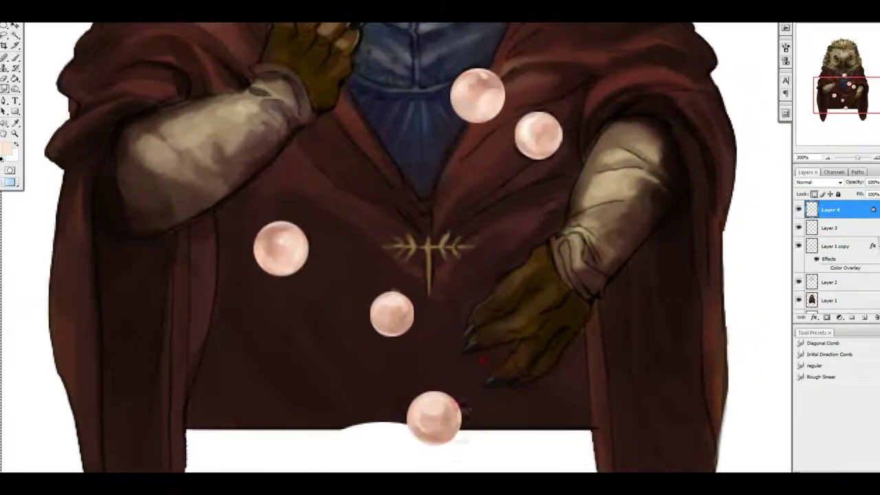
scroll(551, 311, "up", 2)
scroll(551, 310, "up", 2)
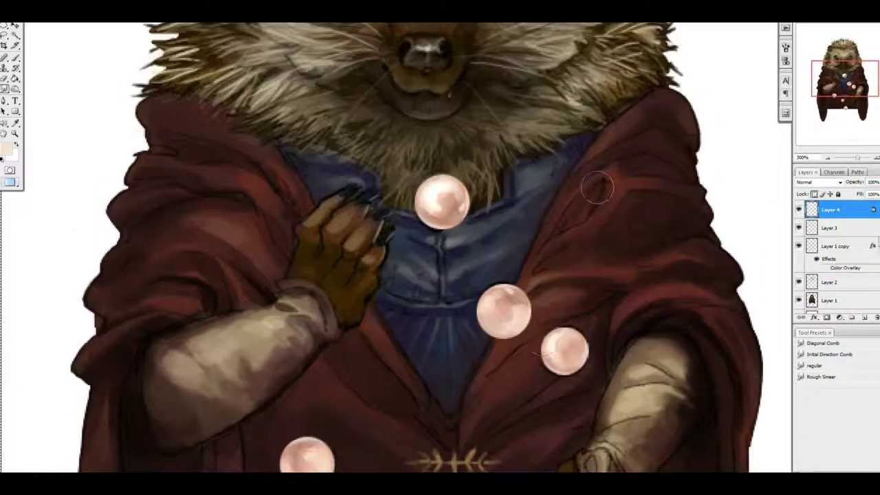
key("b")
scroll(517, 296, "down", 6)
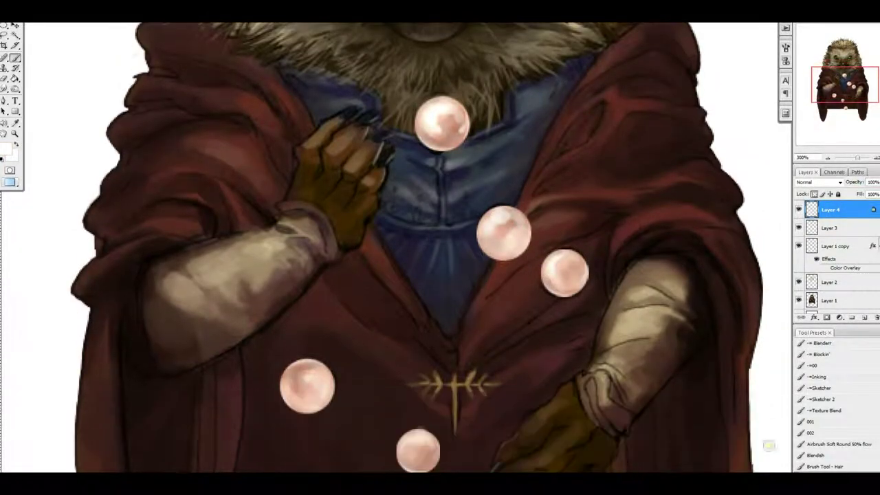
scroll(441, 378, "down", 2)
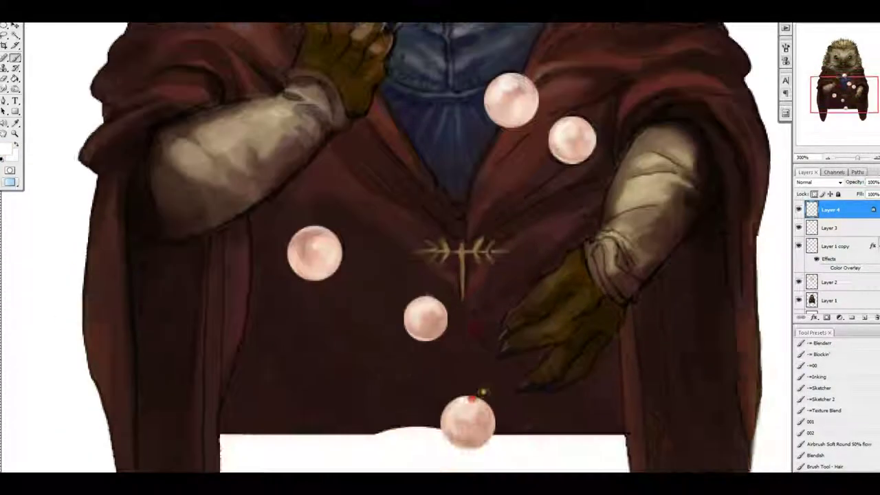
scroll(441, 377, "up", 4)
key("ctrl+minus")
left_click(835, 245)
key("e")
scroll(602, 231, "down", 1)
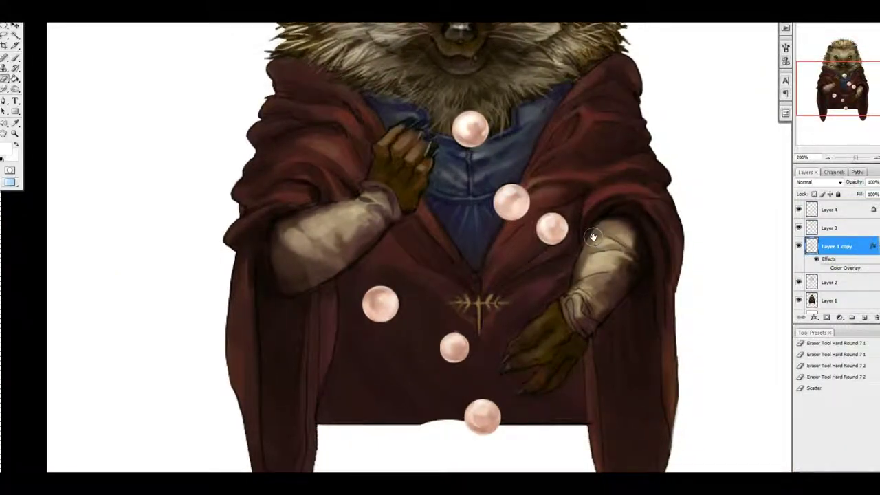
- Intensify the colour and brighten the highlights of the pearl buttons on Layer 4 with the toning tools
left_click(16, 88)
left_click(835, 209)
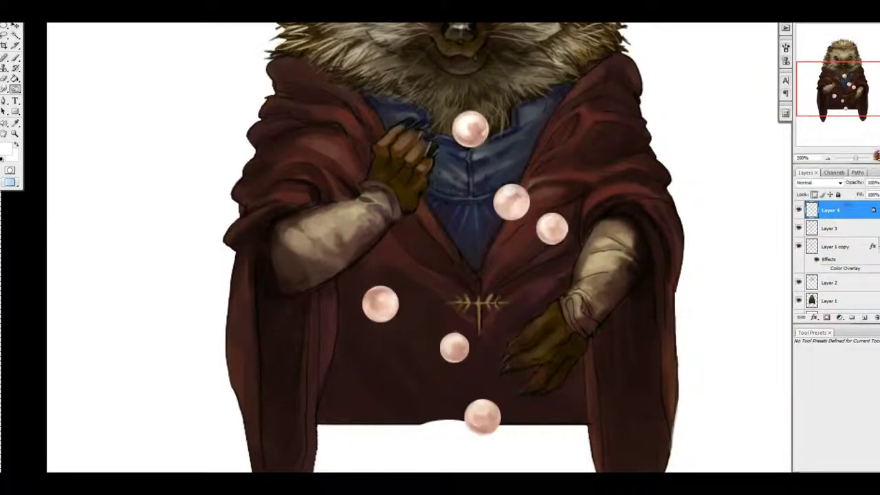
key("ctrl+plus")
scroll(529, 412, "down", 6)
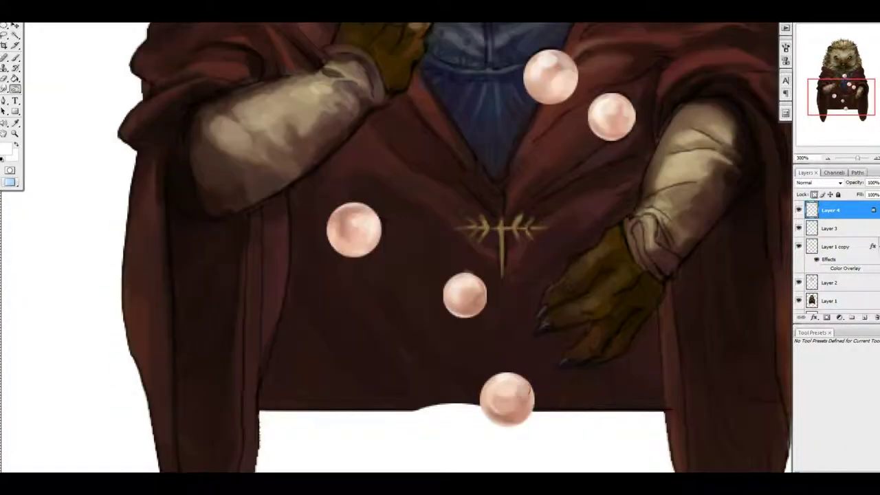
scroll(550, 310, "up", 6)
key("ctrl+minus")
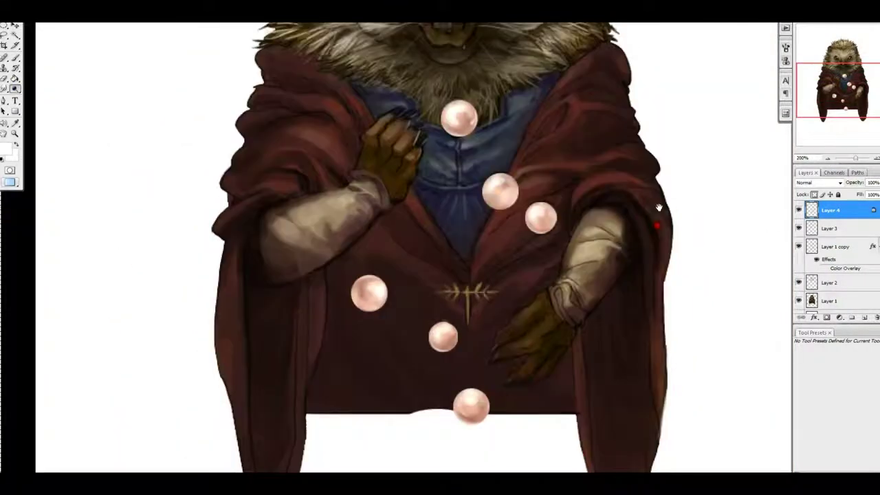
scroll(619, 220, "up", 2)
key("ctrl+plus")
- Set the painting colour to the pearls' dusty pink, #d29985, and get the brush ready
left_click(829, 300)
key("b")
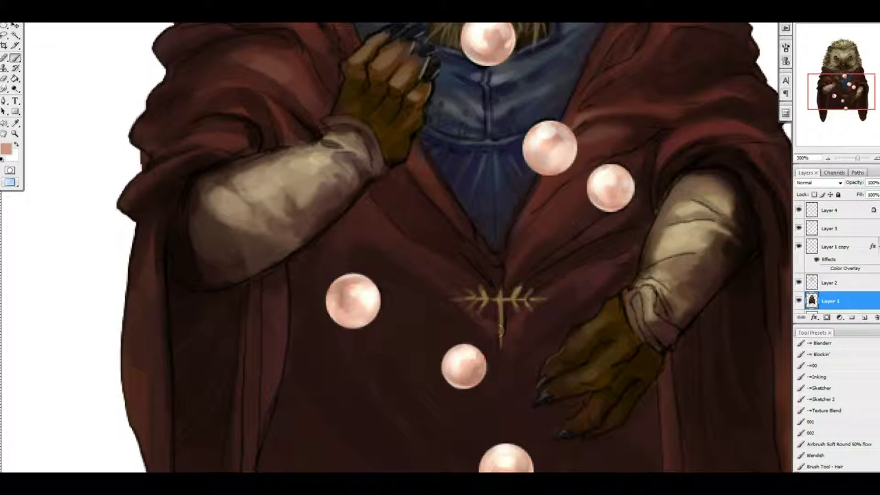
key("ctrl+0")
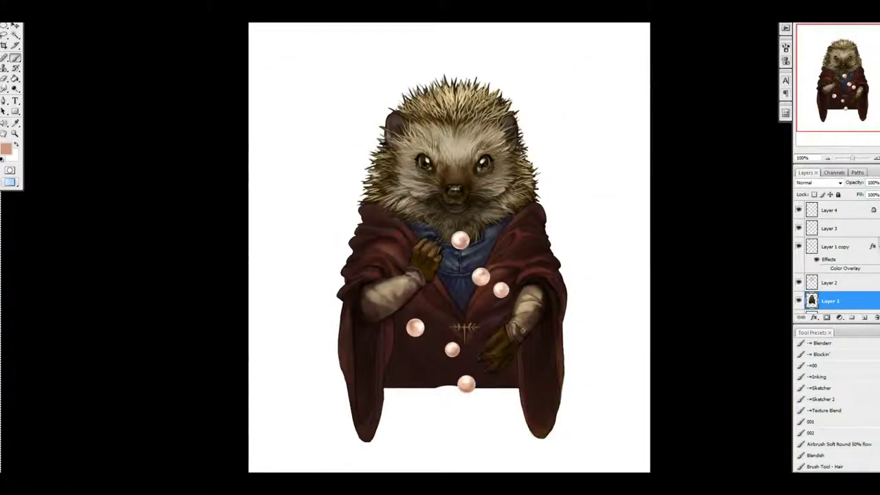
key("ctrl+plus")
scroll(439, 248, "down", 3)
left_click(15, 122)
left_click(6, 147)
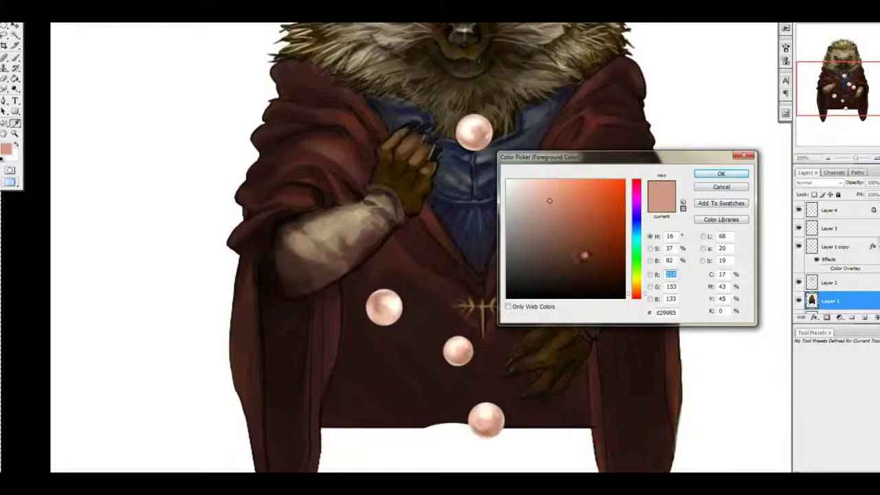
key("Return")
key("b")
- Add a new layer above Layer 3 and paint soft pink glows around the pearls and onto the blue shirt
left_click(829, 227)
left_click(851, 317)
left_click(493, 426)
left_click(458, 350)
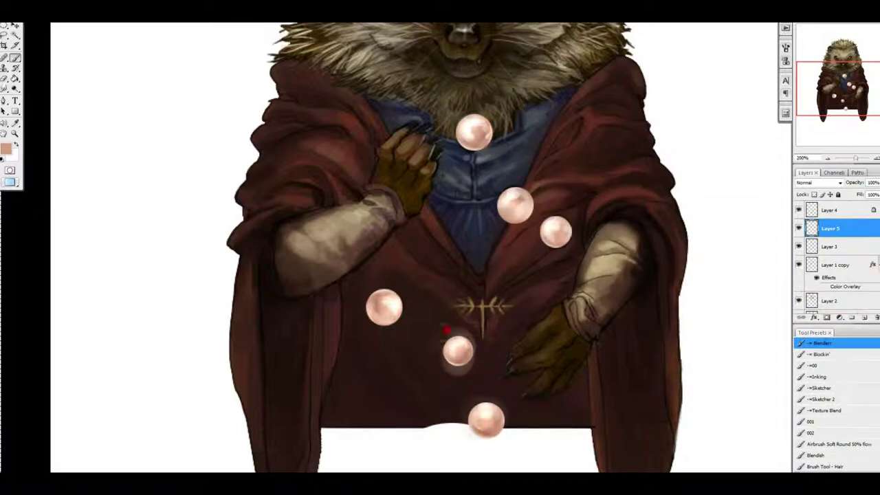
left_click(384, 306)
left_click(555, 232)
left_click(515, 205)
left_click_drag(450, 112, 458, 199)
left_click(458, 199)
left_click(458, 199)
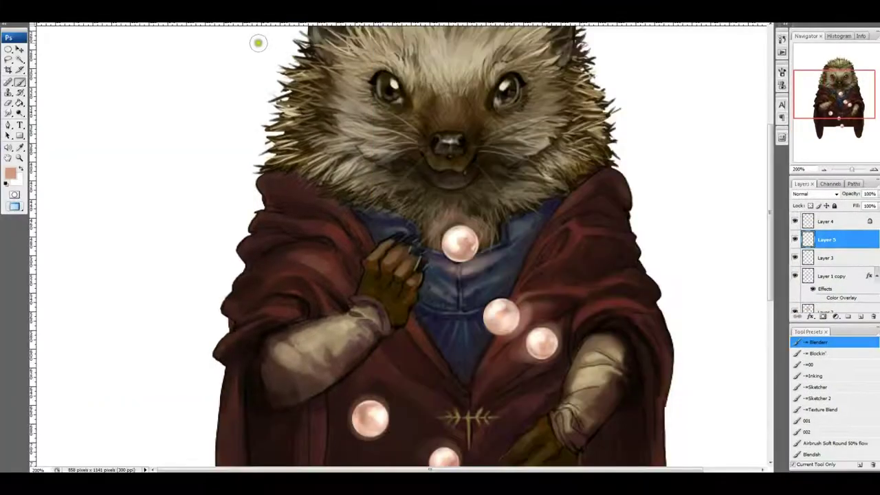
- Blur the pink pearl glows on Layer 5 with a blur filter
left_click(81, 3)
mouse_move(96, 3)
mouse_move(148, 72)
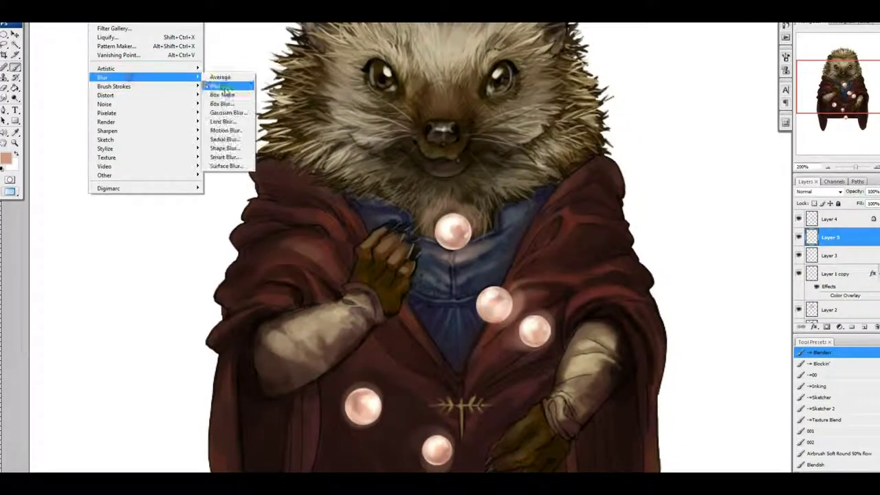
left_click(238, 101)
key("Return")
- Try Hard Light and Hard Mix blending on the pearl glow layer and set it back to Normal
left_click(817, 191)
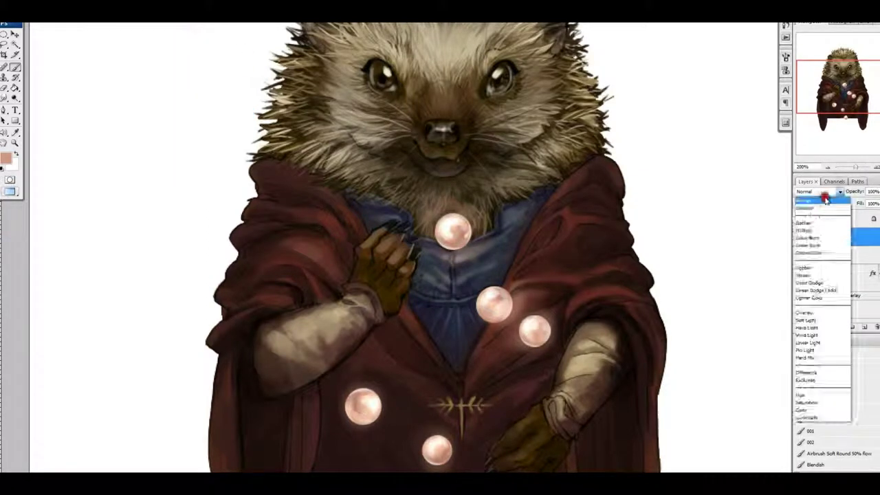
left_click(813, 224)
key("Down")
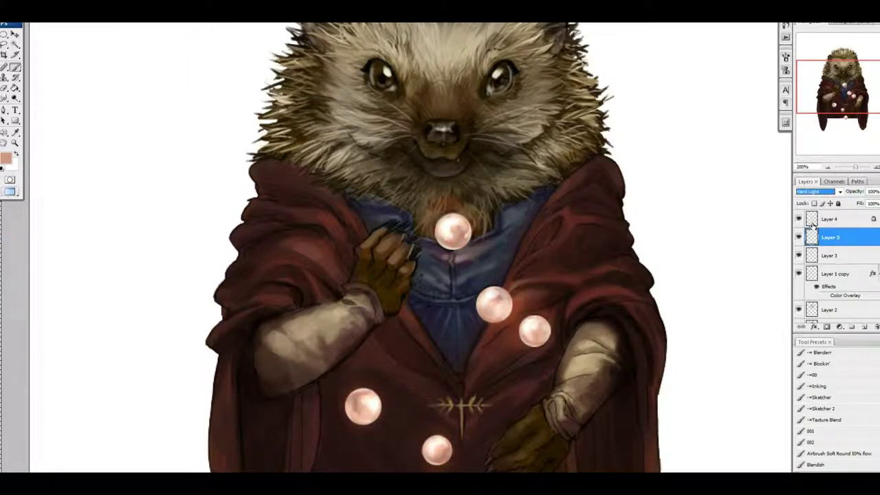
key("Down")
key("Down")
left_click(817, 191)
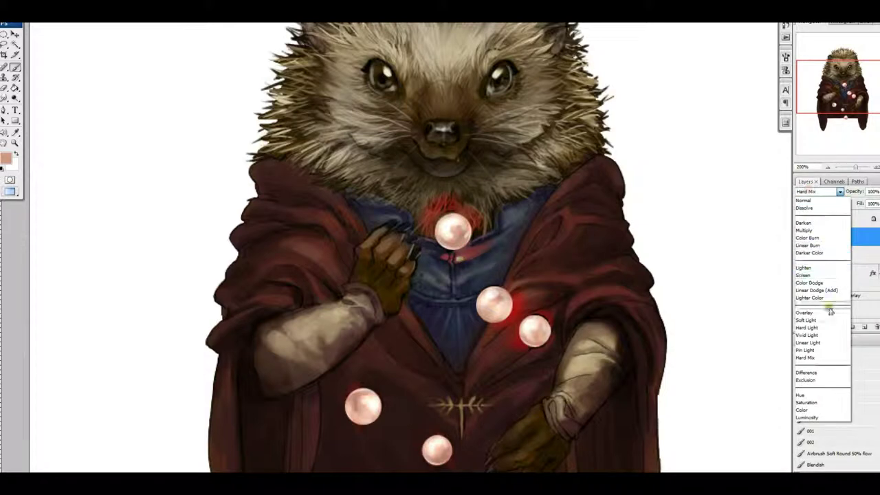
left_click(803, 200)
- Add another new layer directly above Layer 5 for further pearl light
left_click(832, 218)
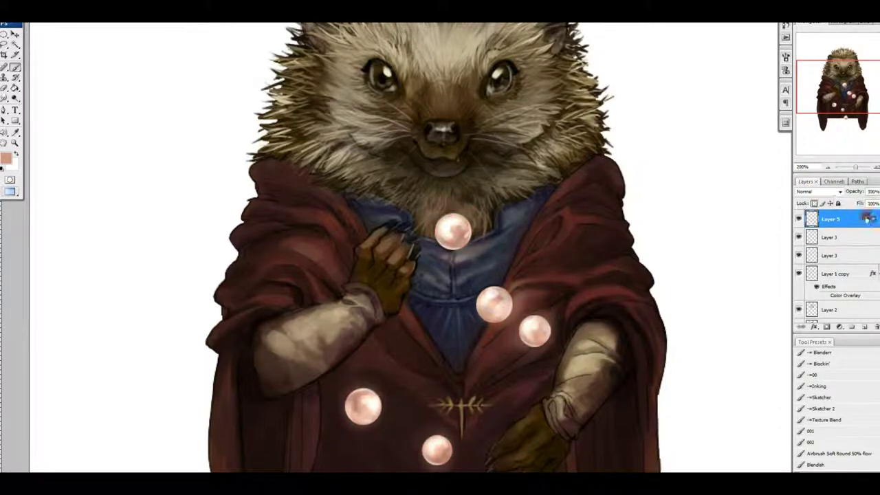
left_click(827, 167)
left_click_drag(831, 170, 826, 168)
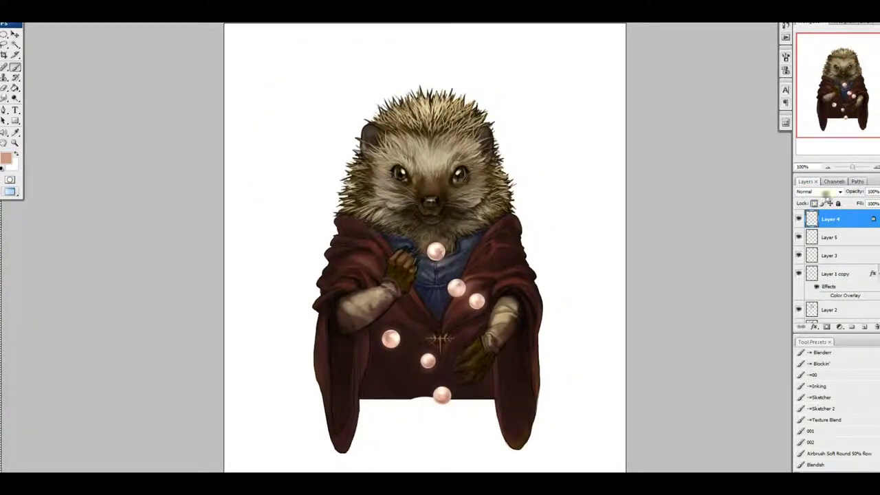
key("ctrl+plus")
left_click_drag(653, 143, 653, 248)
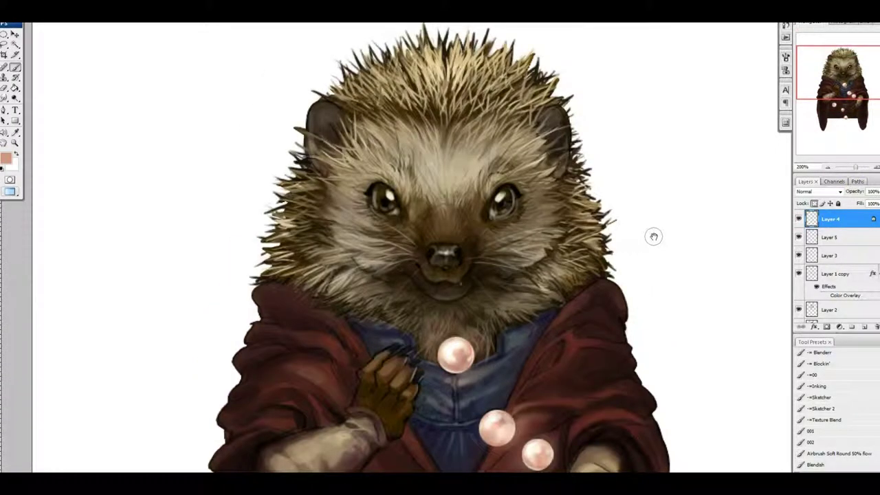
left_click_drag(577, 354, 543, 195)
left_click(845, 237)
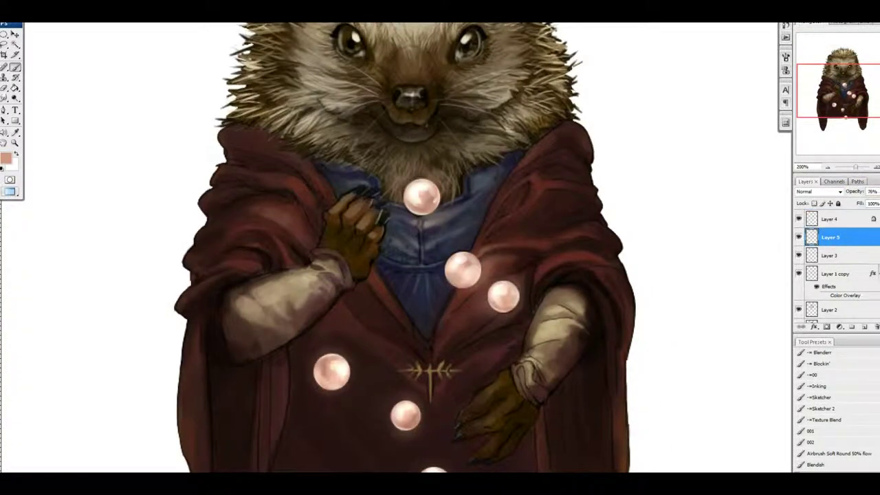
key("ctrl+shift+alt+n")
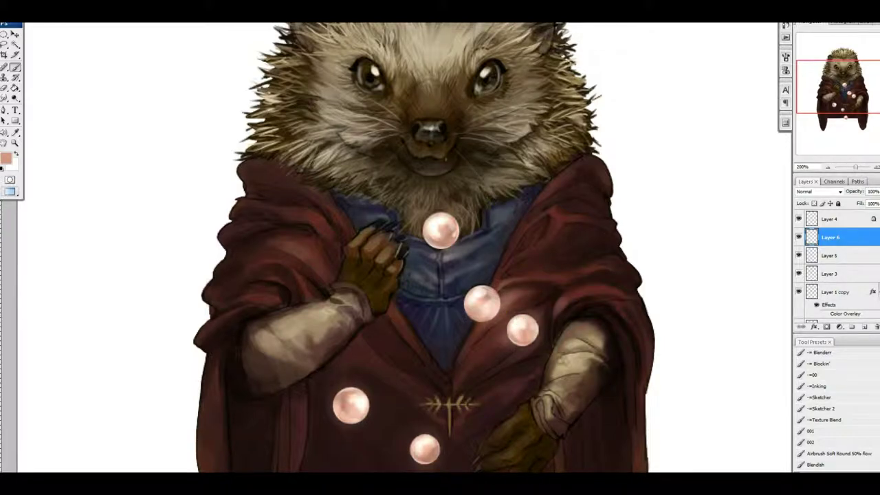
- Brush faint pink reflected light on Layer 6 around the pearls, mouth, raised hand and coat
scroll(481, 413, "down", 2)
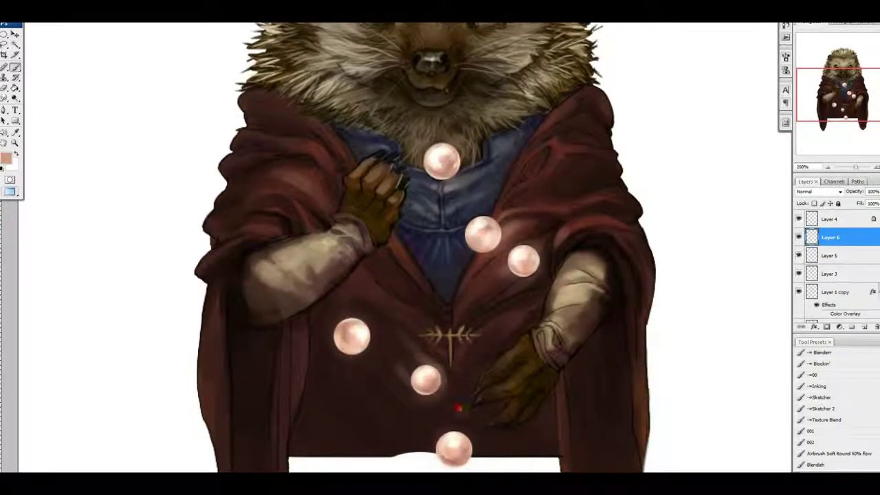
scroll(419, 413, "up", 2)
left_click_drag(568, 240, 585, 327)
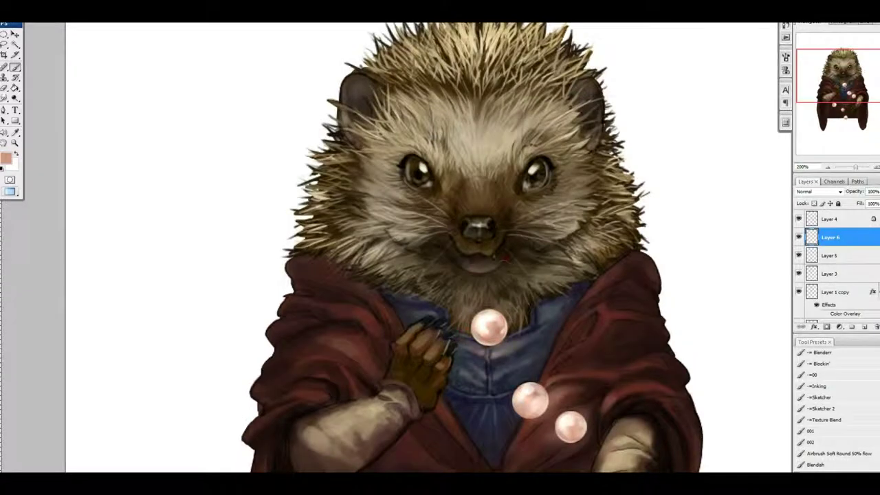
left_click_drag(505, 323, 527, 353)
scroll(525, 356, "up", 1)
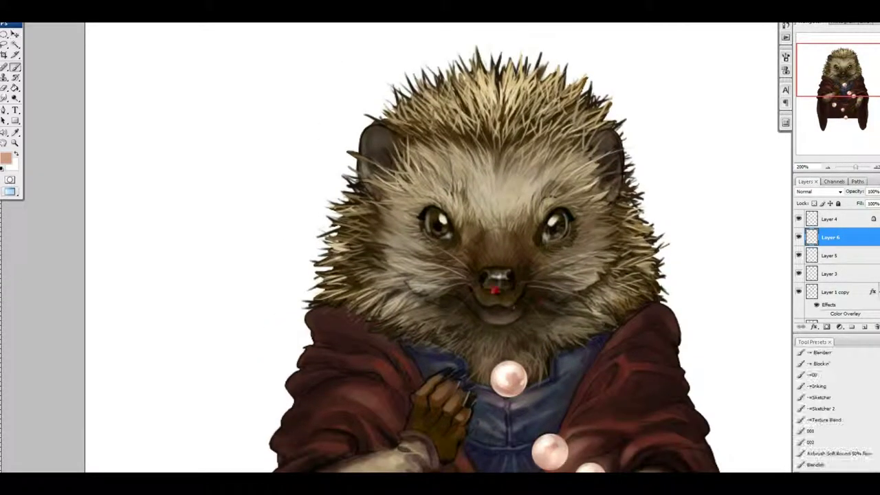
scroll(494, 290, "down", 2)
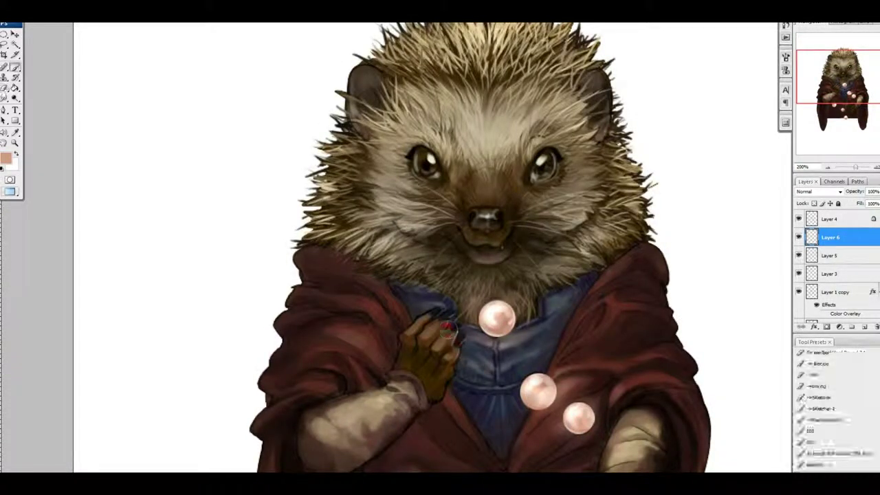
scroll(447, 329, "down", 2)
left_click_drag(608, 274, 566, 291)
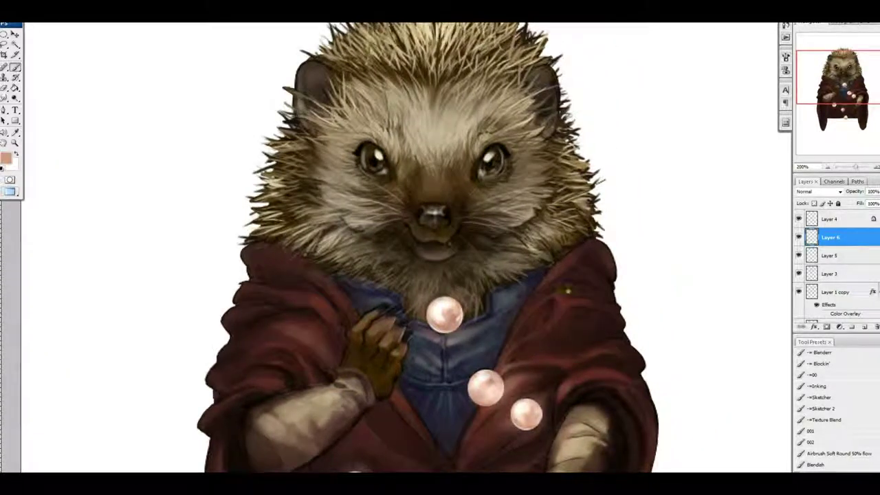
scroll(722, 213, "down", 5)
- Soften the reflected light on Layer 6 with a Gaussian Blur
left_click(96, 16)
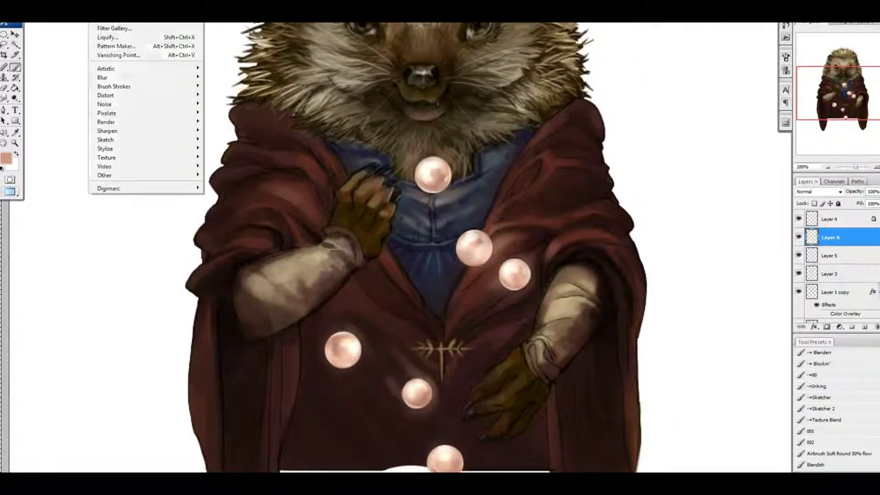
mouse_move(117, 78)
left_click(236, 112)
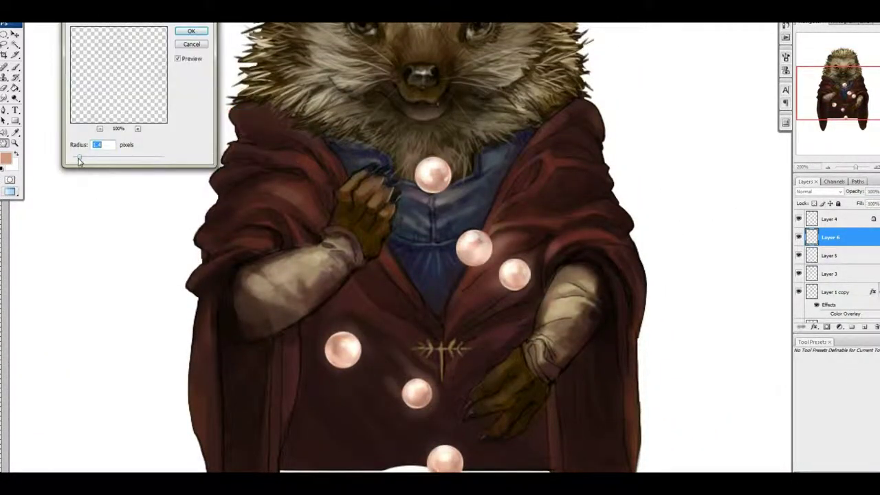
key("Return")
- Set Layer 6 to Color Dodge blending at 47% opacity and check the whole painting at 100% zoom
key("b")
left_click(818, 191)
left_click(817, 290)
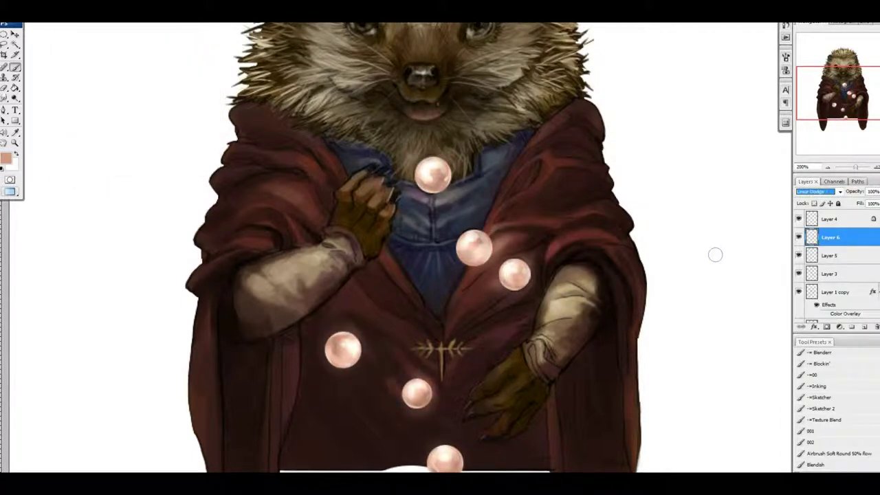
left_click(874, 192)
left_click_drag(876, 200, 854, 202)
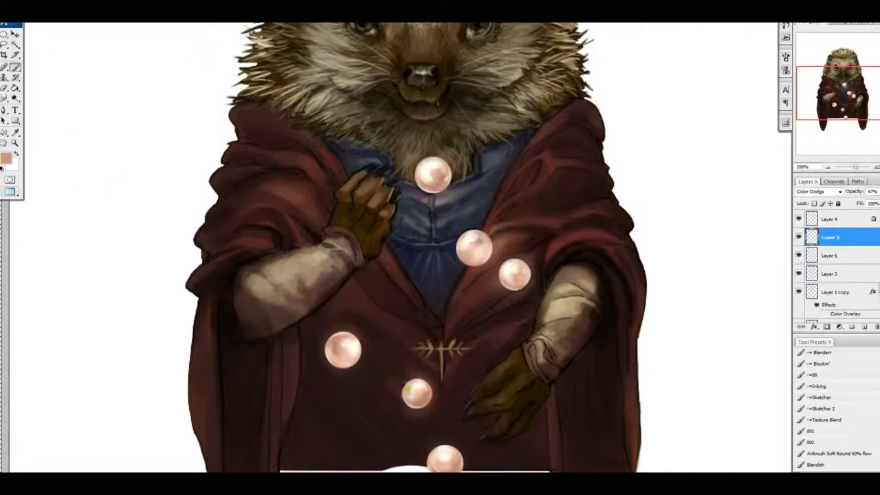
key("r")
scroll(444, 434, "down", 1)
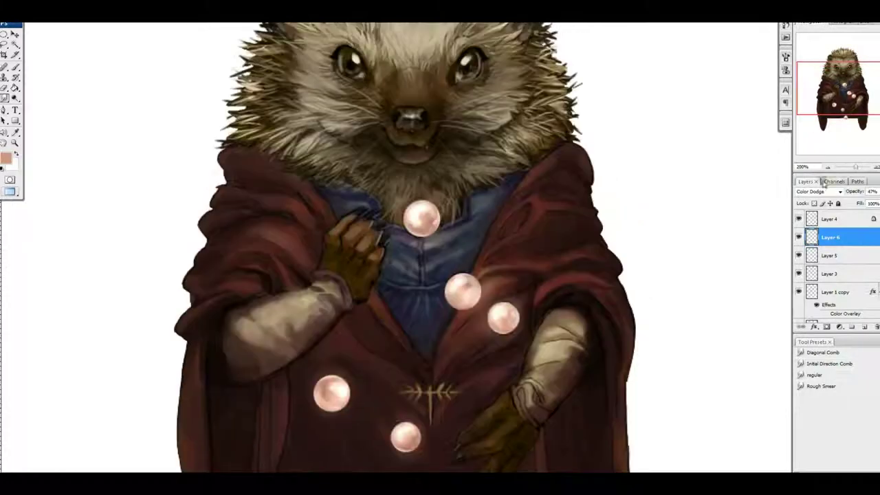
key("b")
double_click(814, 166)
type("100")
key("Return")
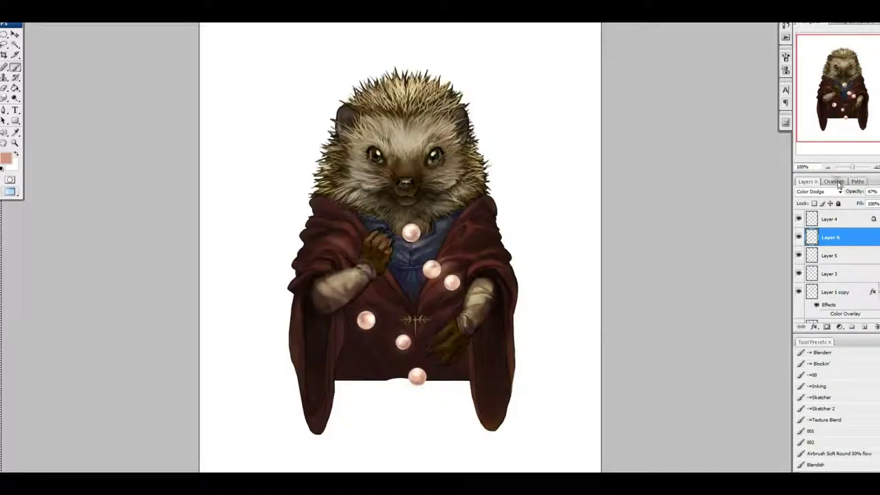
- Sample the coat's dark brown and try extending the coat below its straight hem on Layer 1
scroll(838, 261, "down", 3)
left_click(830, 296)
key("ctrl+plus")
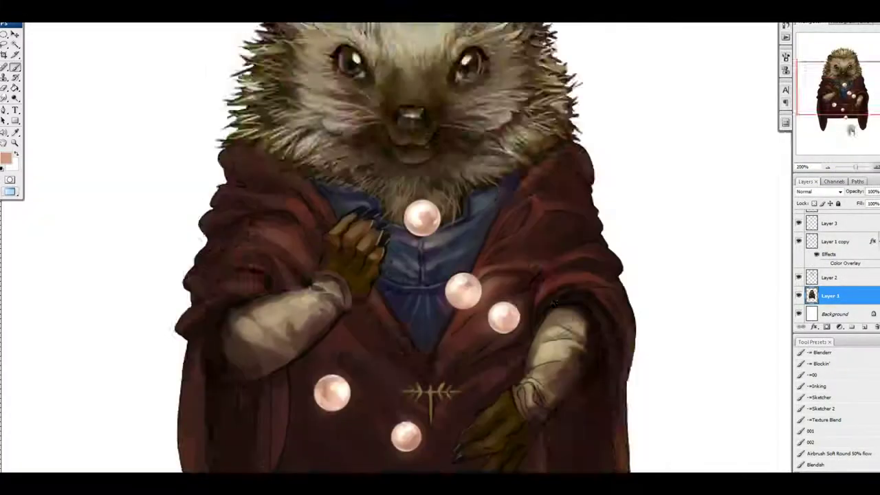
scroll(359, 337, "down", 3)
left_click(353, 346, "alt")
mouse_move(353, 387)
left_mouse_down()
mouse_move(295, 403)
mouse_move(409, 419)
left_mouse_up()
left_click(835, 241)
key("e")
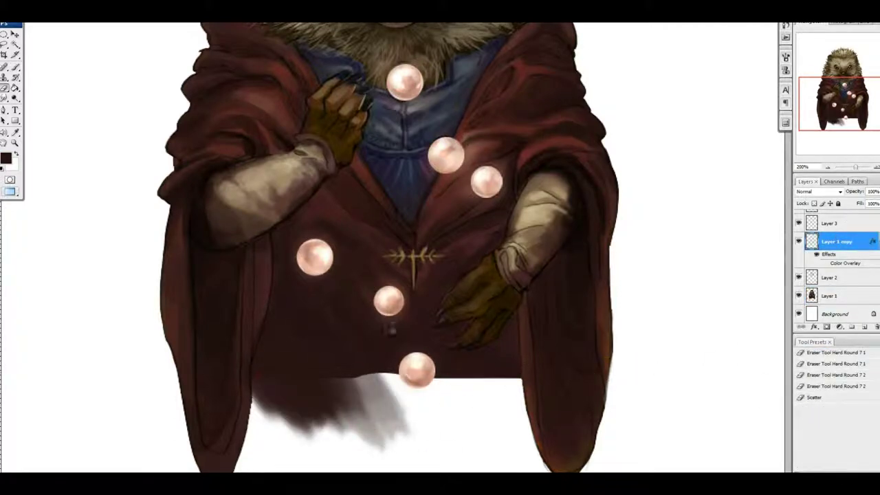
- Try continuing the dark hem strokes across the coat's lower edge on Layer 1, and undo the hem painting
left_click(830, 296)
key("b")
mouse_move(302, 384)
left_mouse_down()
mouse_move(340, 377)
mouse_move(440, 412)
mouse_move(497, 392)
left_mouse_up()
left_click_drag(587, 271, 572, 223)
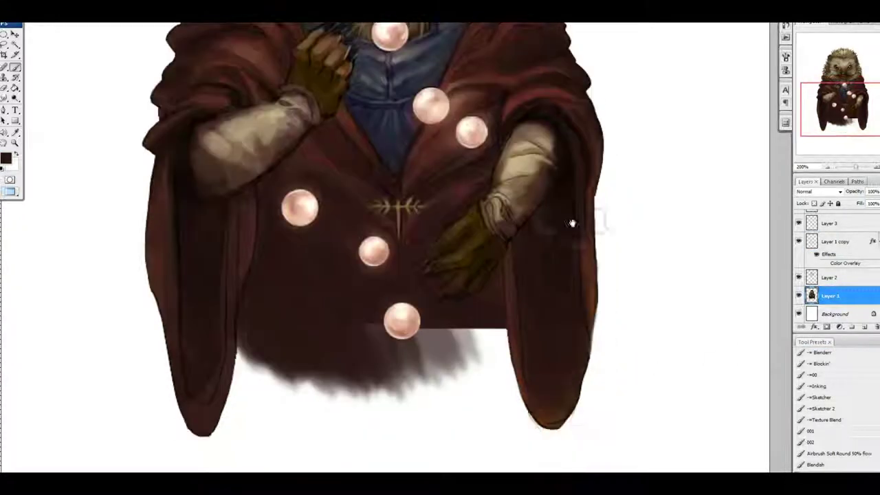
key("ctrl+alt+z")
key("ctrl+alt+z")
- Add a new layer beneath Layer 1 and paint a dark, ragged lower hem between the two hanging sleeves
left_click(863, 328, "ctrl")
mouse_move(413, 371)
left_mouse_down()
mouse_move(472, 330)
mouse_move(330, 364)
left_mouse_up()
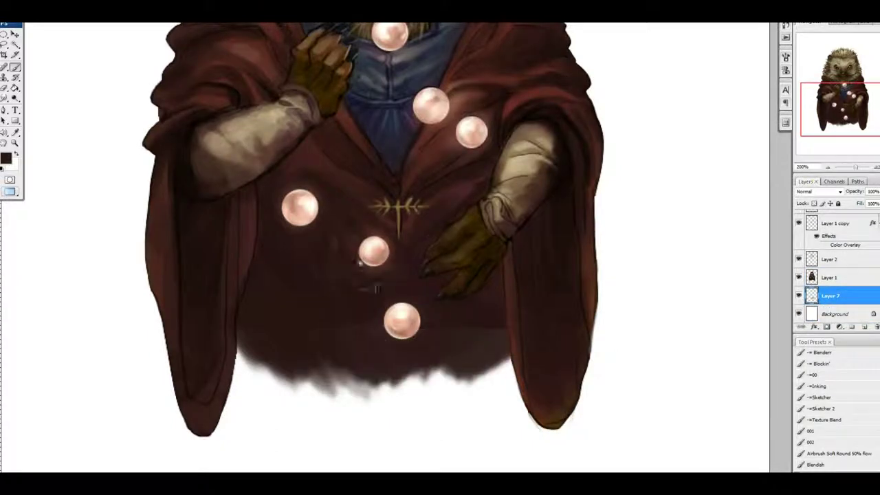
left_click_drag(456, 246, 446, 256)
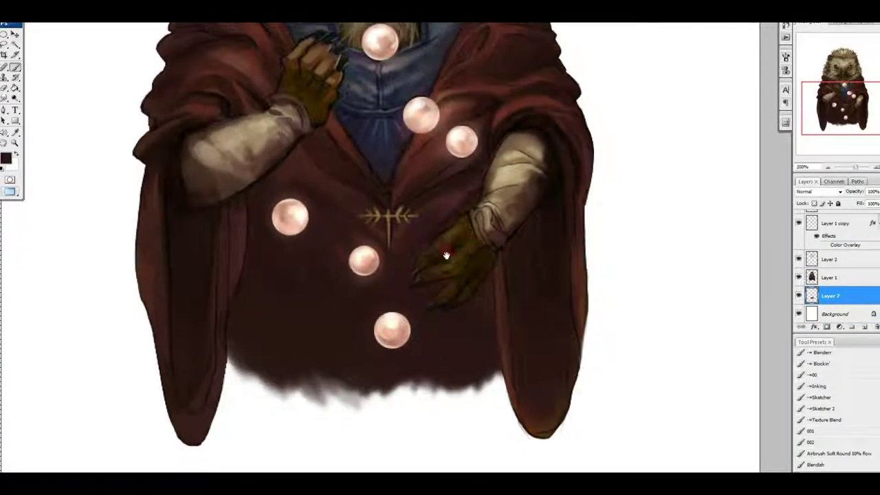
- Refine the coat and sleeves on Layer 1 with brown and reddish-brown tones
key("alt+bracketright")
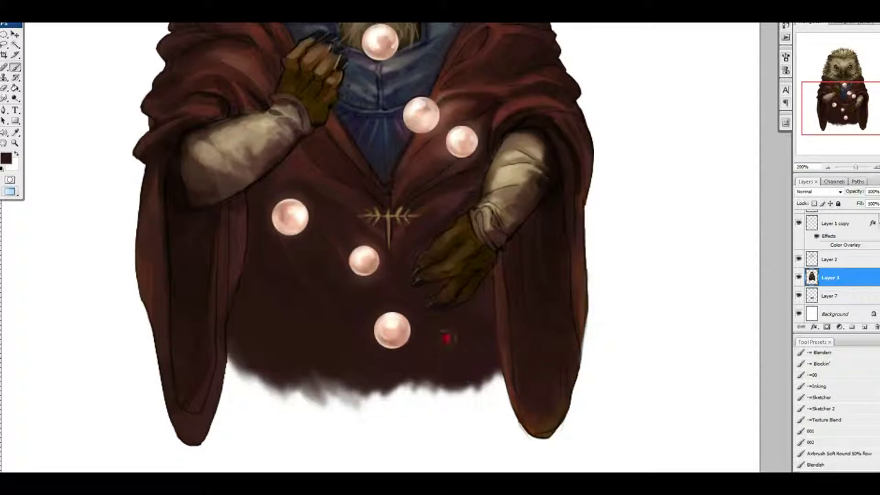
key("ctrl+minus")
left_click(873, 163)
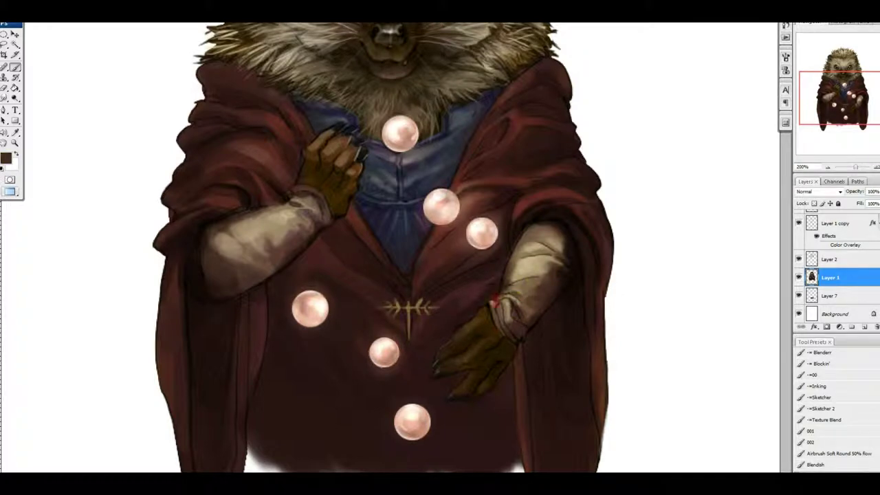
scroll(536, 321, "up", 2)
scroll(575, 286, "down", 1)
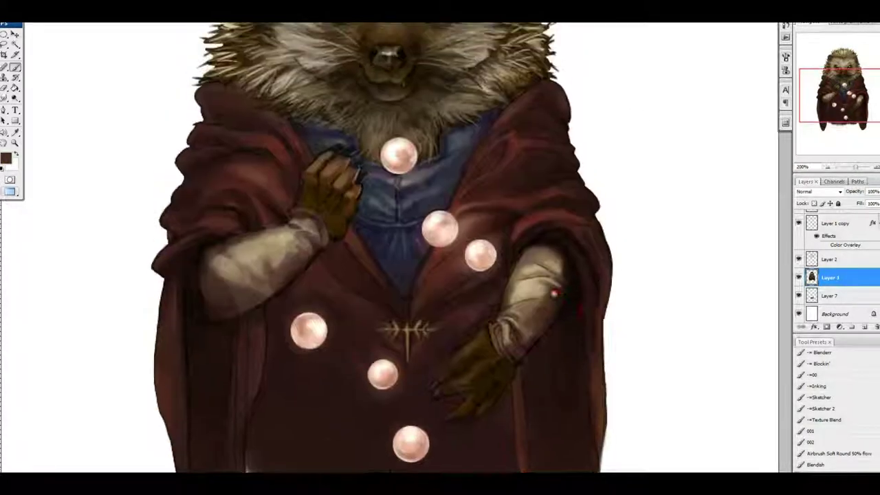
scroll(574, 369, "down", 3)
scroll(542, 371, "up", 1)
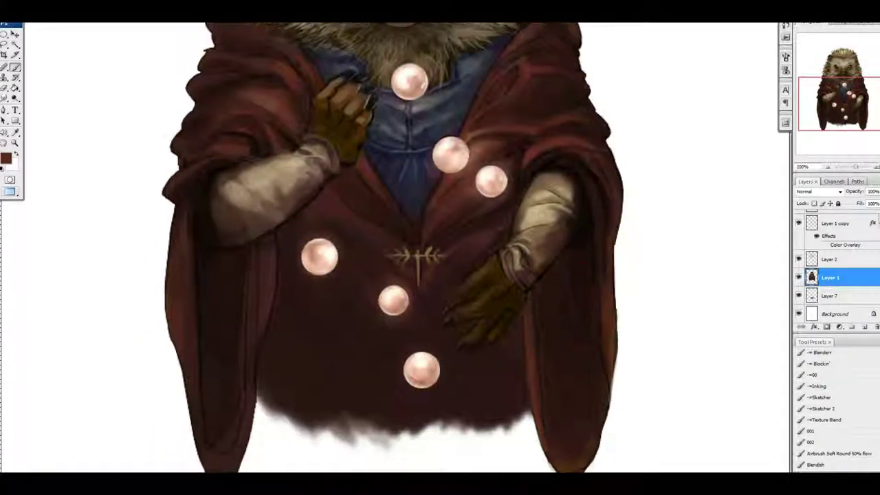
- Try erasing along the lower outer edge of the sleeve beneath the raised arm, and undo it
scroll(254, 378, "down", 2)
key("e")
left_click_drag(195, 374, 212, 418)
key("ctrl+z")
- Erase parts of the dark outlines on Layer 1 copy around the glove cuffs, forearms and coat shoulder
key("r")
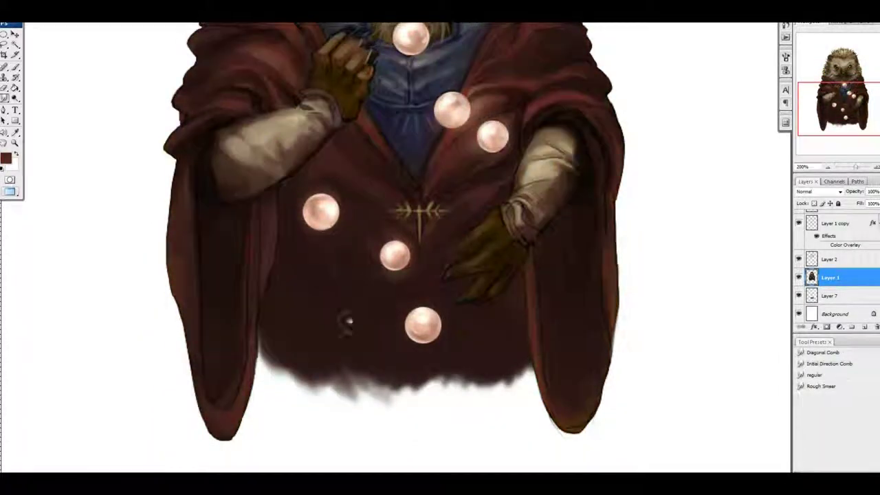
scroll(658, 387, "up", 5)
left_click(827, 224)
key("e")
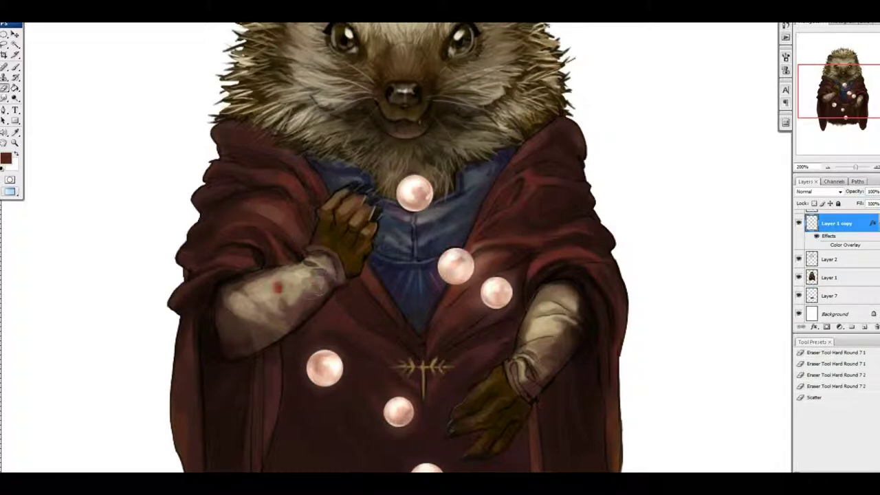
left_click(830, 276)
left_click(832, 224)
left_click_drag(527, 344, 489, 373)
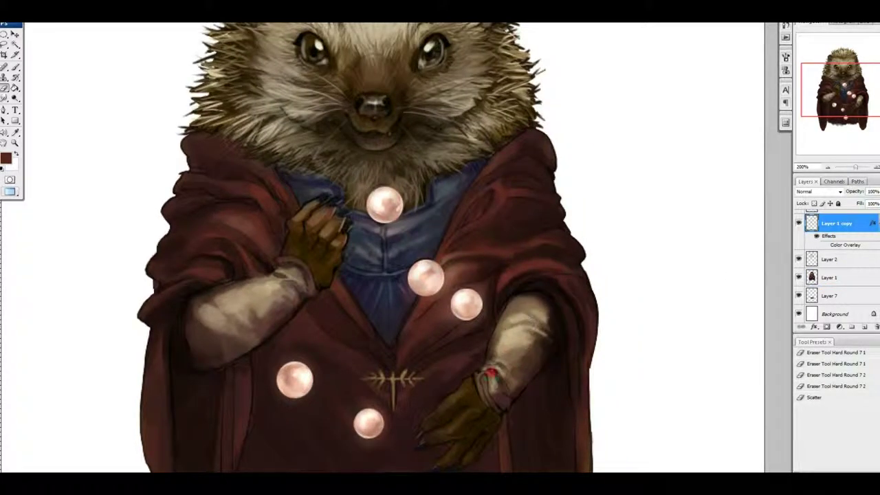
scroll(506, 411, "up", 5)
scroll(506, 410, "left", 2)
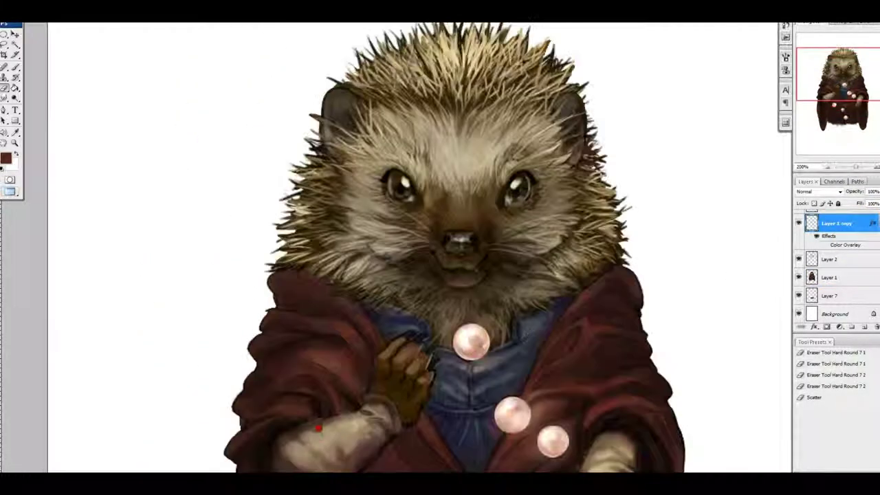
left_click_drag(639, 268, 602, 296)
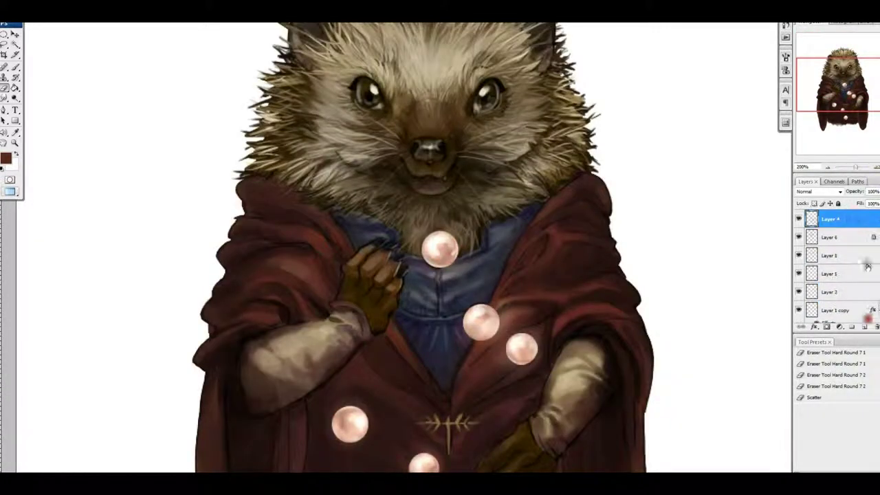
- Add a new layer above Layer 4 and refine both eyes with sampled grey, dark brown and black brush strokes
key("ctrl+plus")
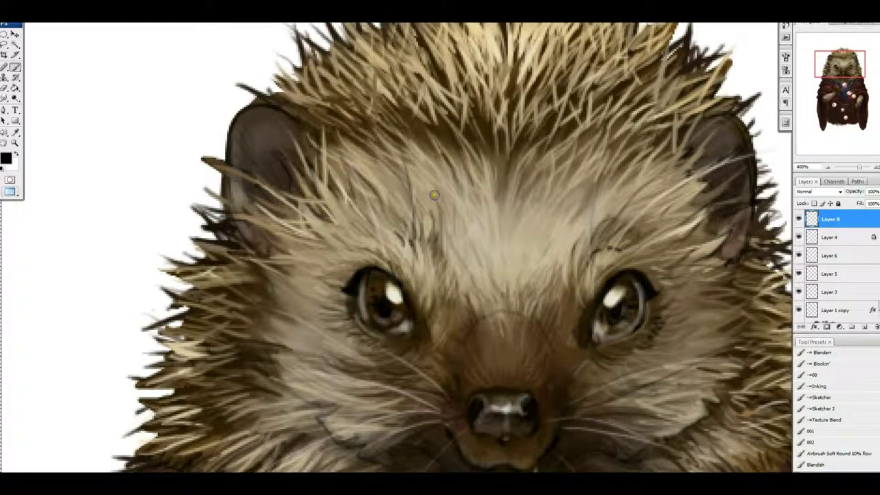
left_click(416, 316, "alt")
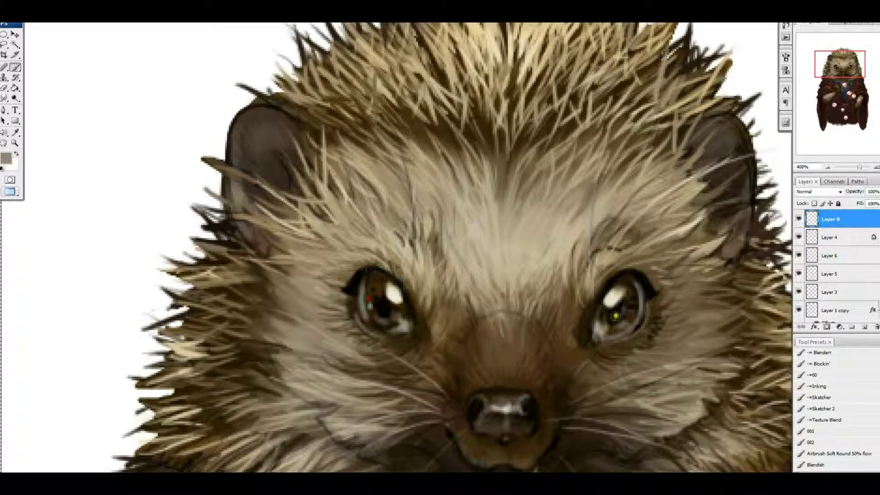
left_click_drag(828, 167, 859, 167)
key("d")
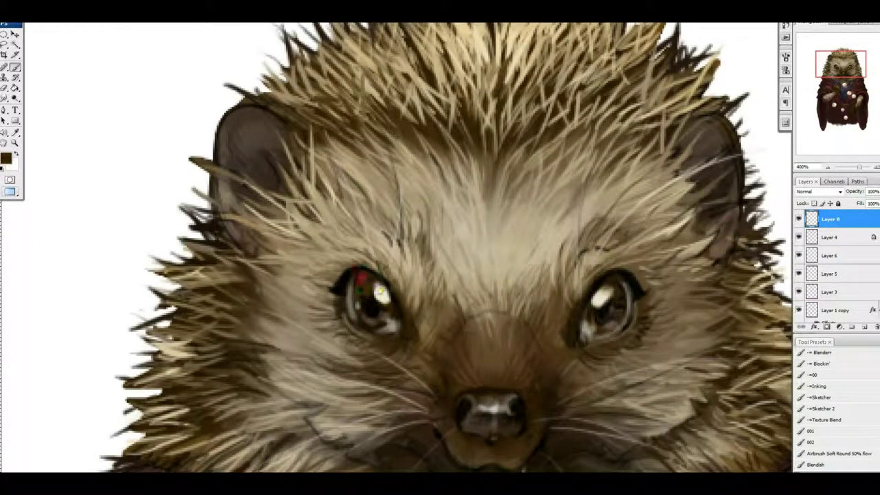
mouse_move(350, 281)
left_mouse_down()
mouse_move(349, 320)
mouse_move(349, 307)
left_mouse_up()
left_click_drag(616, 227, 589, 182)
key("ctrl+minus")
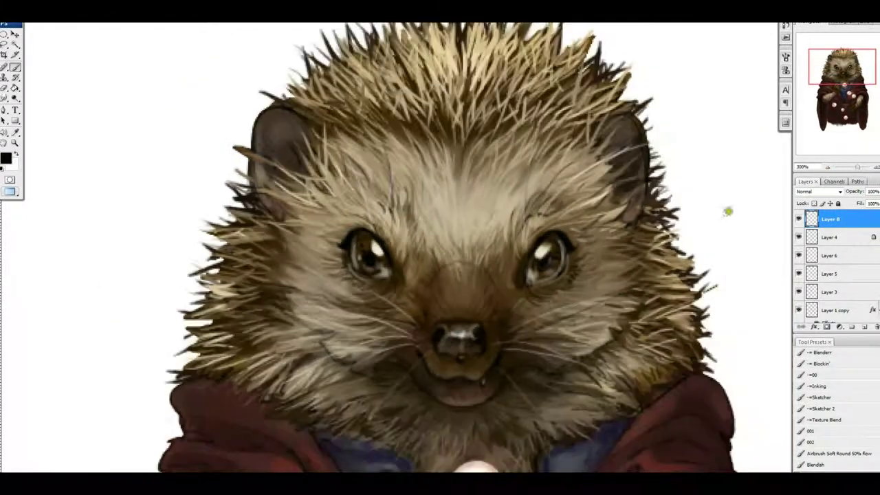
key("ctrl+minus")
key("ctrl+minus")
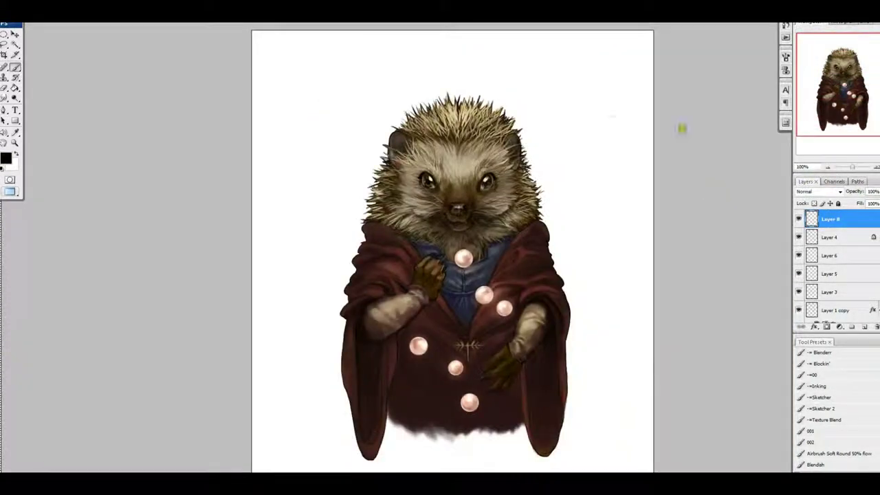